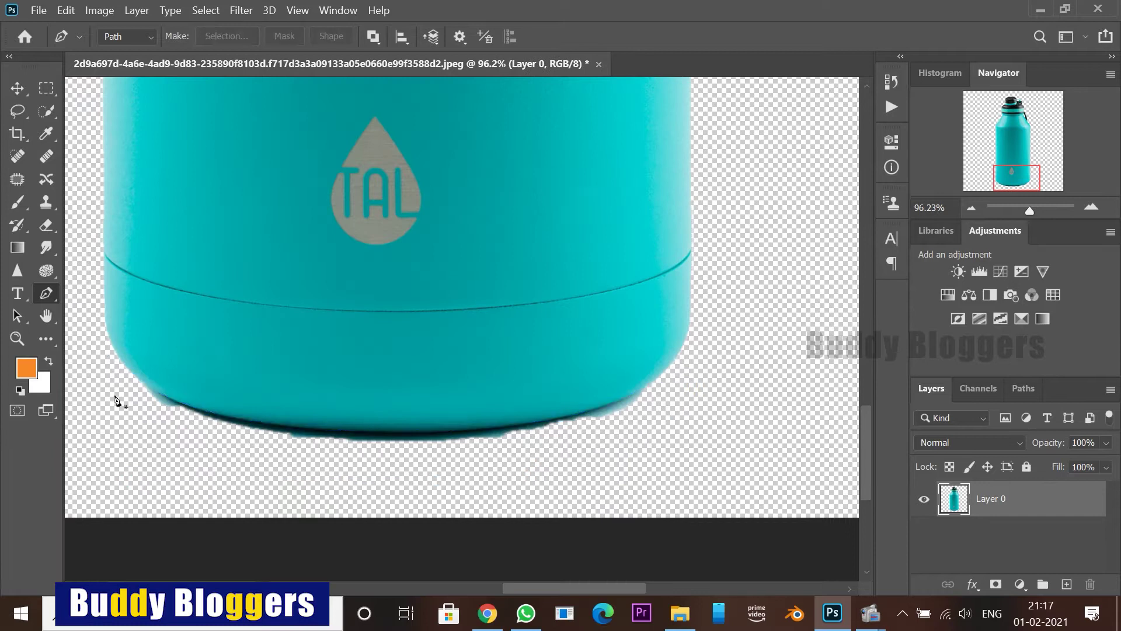
Step: Delete the selected background remnants around the bottle's base and clear the selection
{"action": "key", "text": "Delete"}
{"action": "key", "text": "ctrl+d"}
{"action": "scroll", "coordinate": [589, 409], "scroll_direction": "down", "scroll_amount": 12}
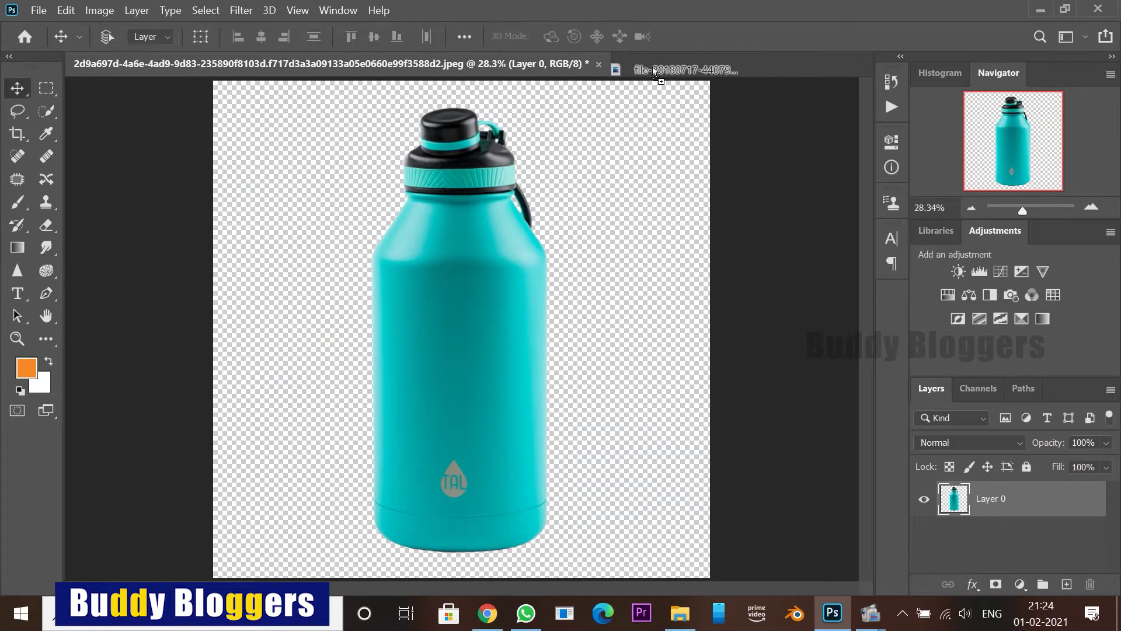
{"action": "left_click_drag", "start_coordinate": [653, 67], "coordinate": [817, 111]}
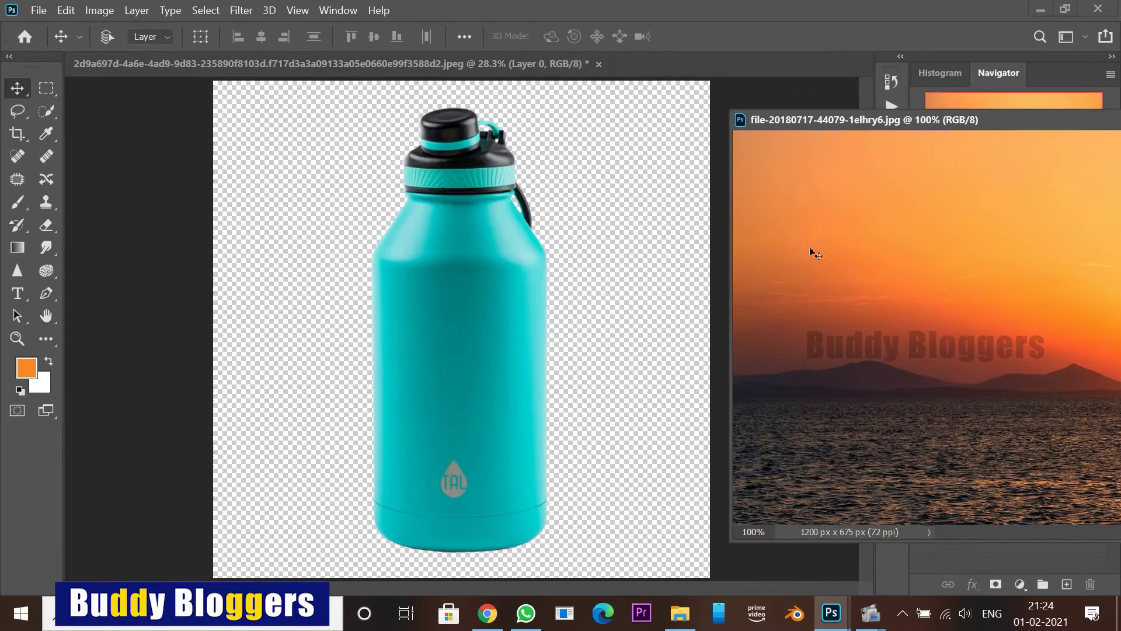
{"action": "left_click_drag", "start_coordinate": [875, 321], "coordinate": [619, 234]}
{"action": "left_click", "coordinate": [758, 222]}
{"action": "left_click_drag", "start_coordinate": [758, 226], "coordinate": [349, 135]}
Step: Enlarge the sunset image to the full canvas width and move it down over the bottle's body
{"action": "key", "text": "ctrl+t"}
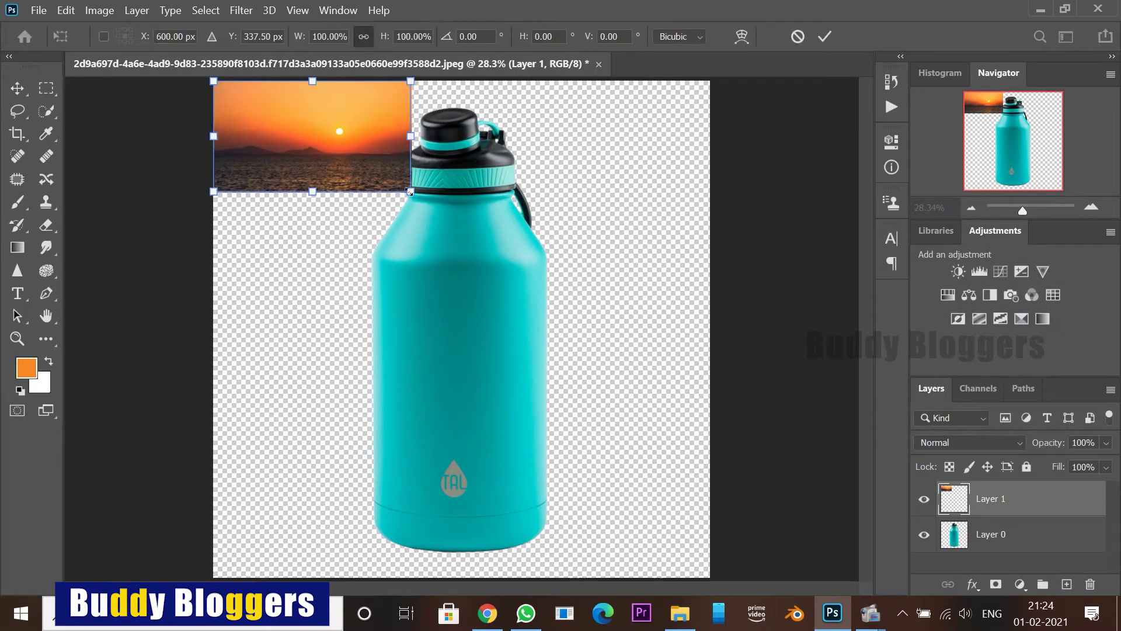
{"action": "left_click_drag", "start_coordinate": [411, 193], "coordinate": [732, 373]}
{"action": "left_click_drag", "start_coordinate": [589, 260], "coordinate": [589, 416]}
{"action": "key", "text": "Return"}
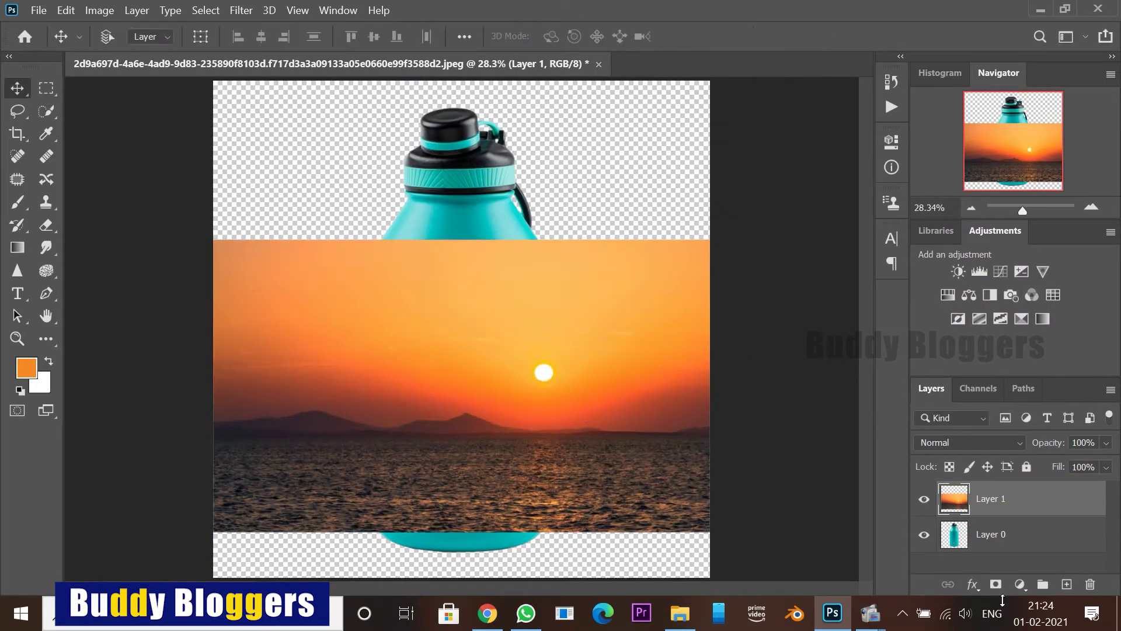
Step: Add a layer mask to the sunset layer and outline the sea below the horizon as a selection with the Pen tool
{"action": "left_click", "coordinate": [995, 584]}
{"action": "key", "text": "m"}
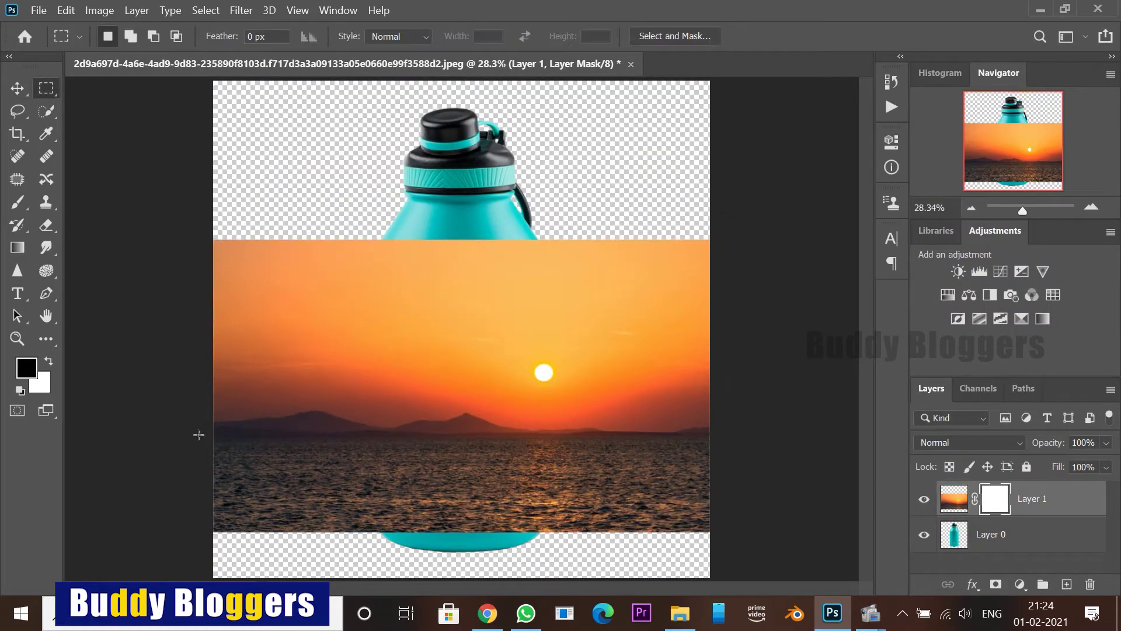
{"action": "key", "text": "p"}
{"action": "left_click", "coordinate": [201, 438]}
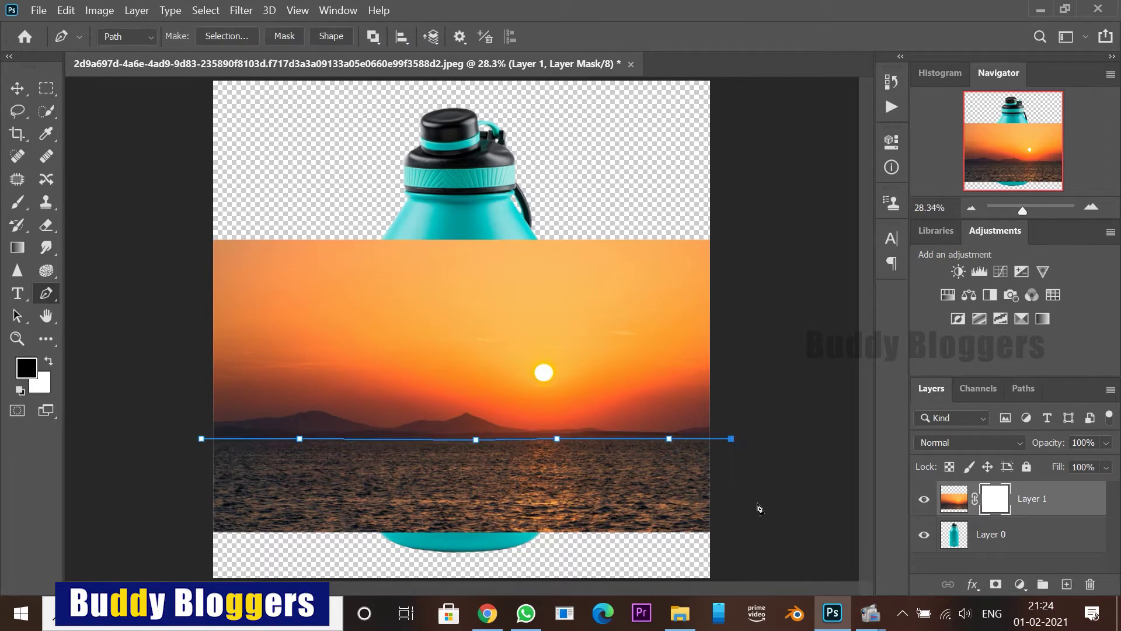
{"action": "left_click", "coordinate": [200, 553]}
{"action": "left_click", "coordinate": [110, 485]}
{"action": "key", "text": "ctrl+Return"}
Step: Hide the sea by filling the selected area of the sunset layer's mask with black, and deselect
{"action": "key", "text": "b"}
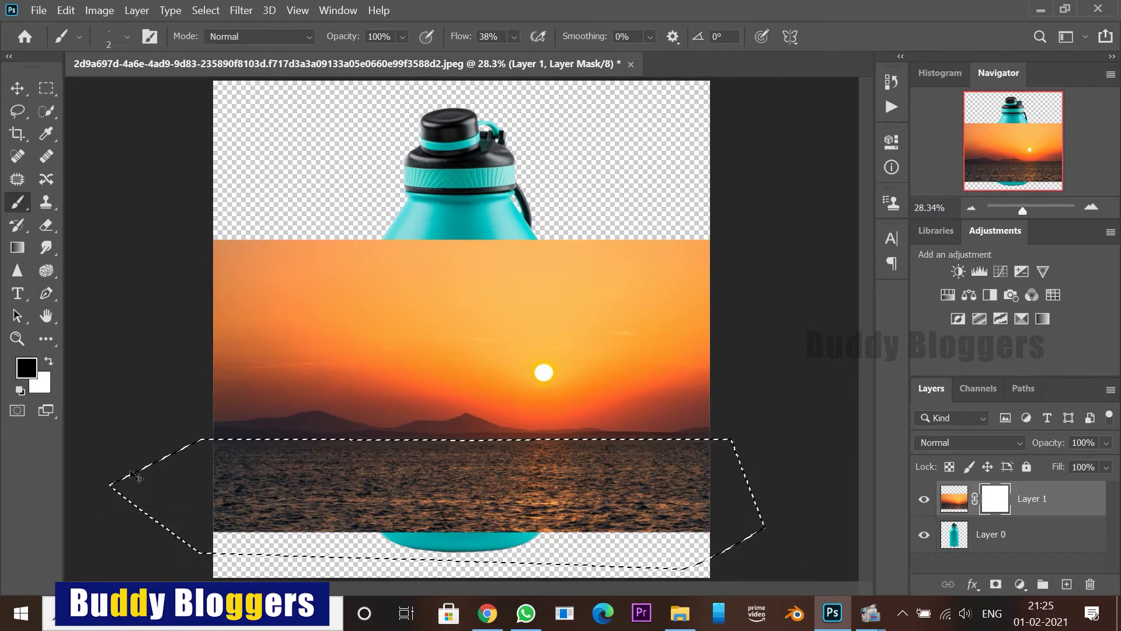
{"action": "left_click", "coordinate": [51, 361]}
{"action": "key", "text": "Delete"}
{"action": "key", "text": "ctrl+d"}
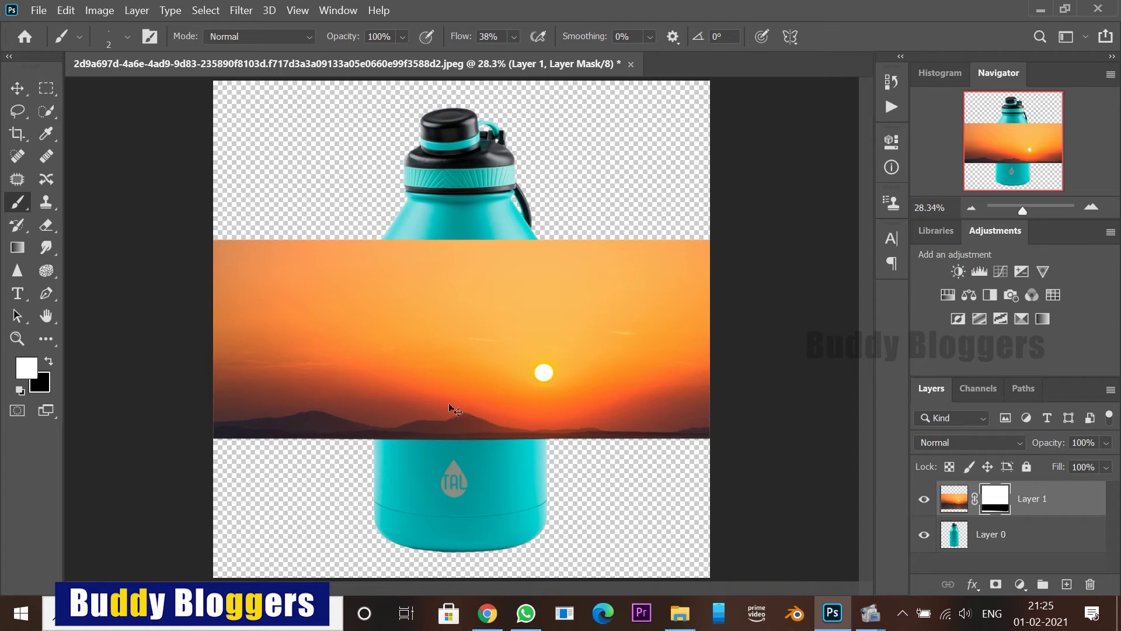
Step: Move the sunset layer behind the bottle layer
{"action": "key", "text": "ctrl+bracketleft"}
{"action": "left_click", "coordinate": [17, 89]}
{"action": "scroll", "coordinate": [583, 367], "scroll_direction": "down", "scroll_amount": 2}
{"action": "scroll", "coordinate": [583, 367], "scroll_direction": "up", "scroll_amount": 1}
{"action": "right_click", "coordinate": [582, 367]}
{"action": "left_click", "coordinate": [590, 376]}
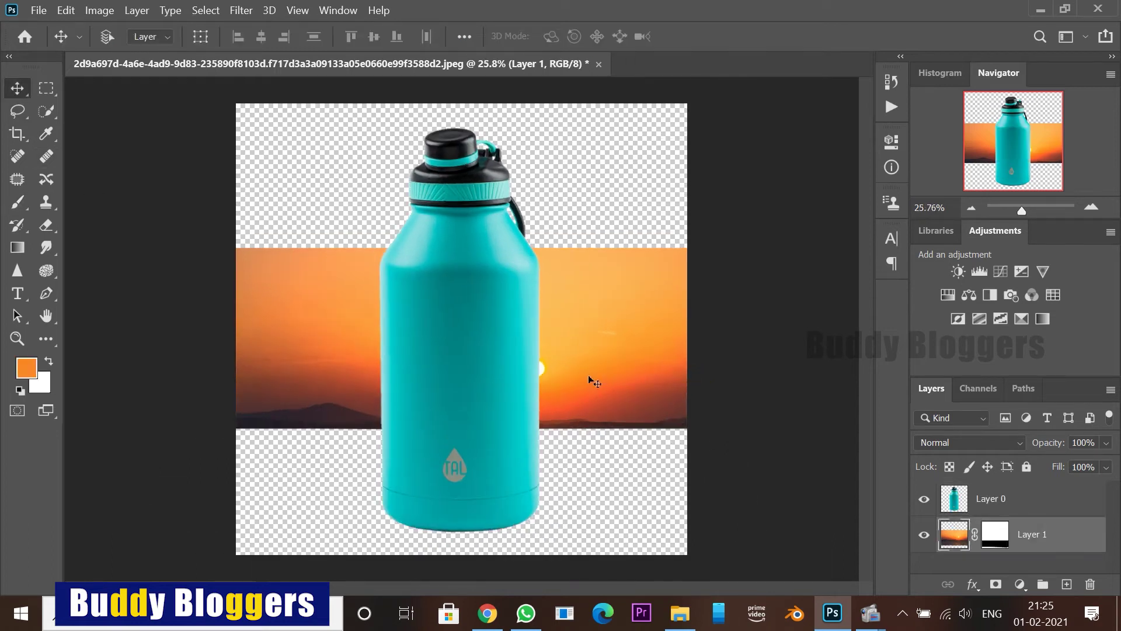
Step: Copy the image Desert_Sunset_Background-1166.jpg into the bottle document behind the bottle and put its source window away
{"action": "left_click_drag", "start_coordinate": [589, 378], "coordinate": [821, 124]}
{"action": "left_click_drag", "start_coordinate": [840, 245], "coordinate": [496, 300]}
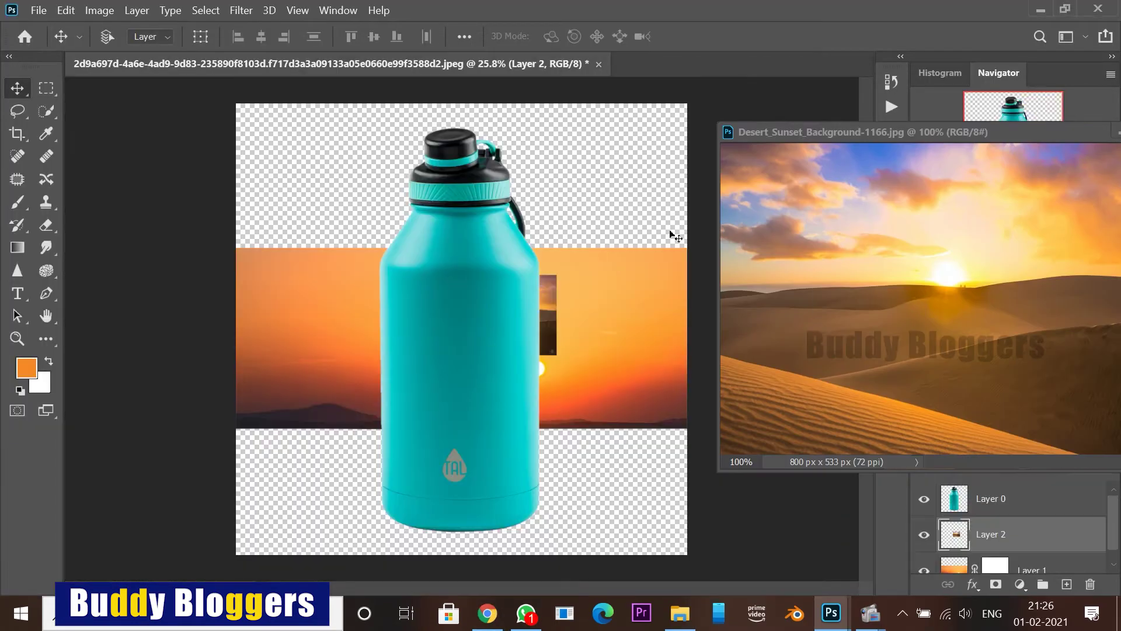
{"action": "left_click_drag", "start_coordinate": [801, 131], "coordinate": [453, 170]}
{"action": "left_click", "coordinate": [831, 168]}
Step: Scale the desert image to about 395% and position it across the lower part of the canvas
{"action": "key", "text": "ctrl+t"}
{"action": "left_click_drag", "start_coordinate": [559, 355], "coordinate": [839, 543]}
{"action": "left_click_drag", "start_coordinate": [689, 420], "coordinate": [496, 425]}
{"action": "left_click_drag", "start_coordinate": [640, 551], "coordinate": [741, 567]}
{"action": "left_click_drag", "start_coordinate": [649, 517], "coordinate": [651, 486]}
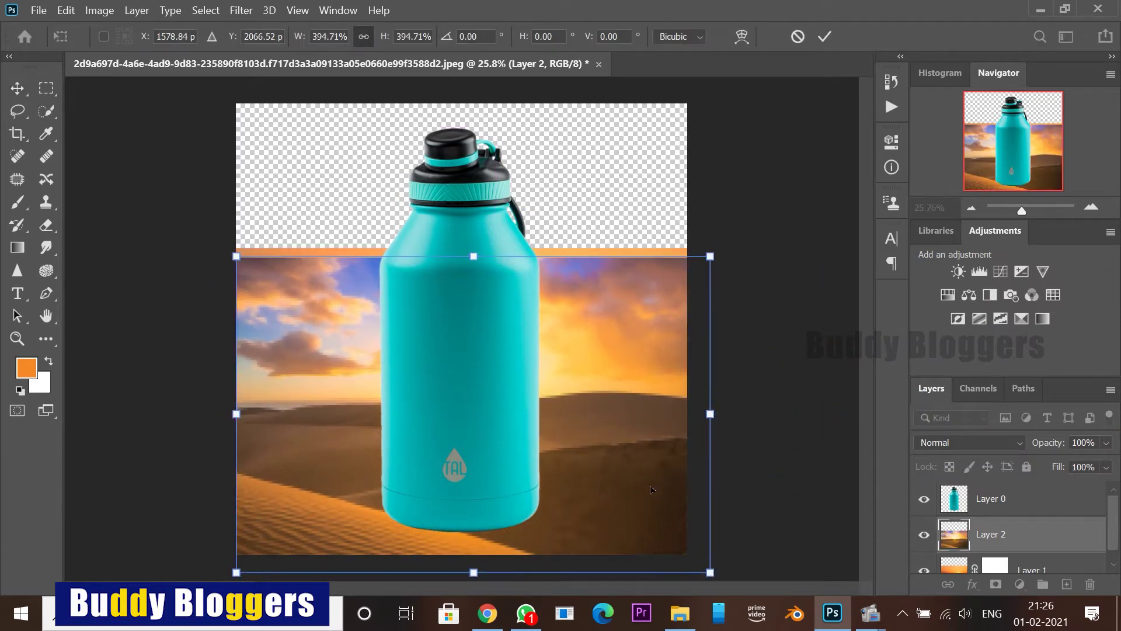
{"action": "key", "text": "Return"}
Step: Move the sea sunset layer up to cover the empty area above the desert image
{"action": "right_click", "coordinate": [581, 252]}
{"action": "left_click", "coordinate": [596, 261]}
{"action": "left_click_drag", "start_coordinate": [590, 254], "coordinate": [587, 96]}
{"action": "scroll", "coordinate": [468, 331], "scroll_direction": "up", "scroll_amount": 3}
{"action": "scroll", "coordinate": [468, 330], "scroll_direction": "down", "scroll_amount": 3}
Step: Select the bottle layer and hide it
{"action": "right_click", "coordinate": [468, 326]}
{"action": "left_click", "coordinate": [485, 334]}
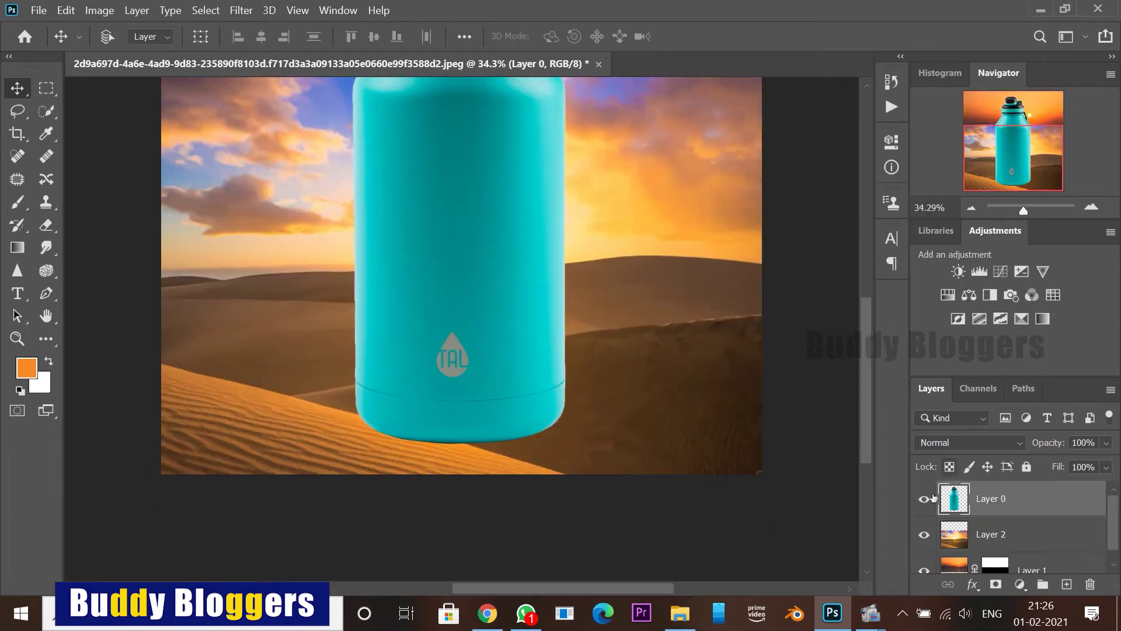
{"action": "left_click", "coordinate": [923, 498]}
Step: Start a Pen tool path at the dune ridge's left end and add a layer mask to the hidden bottle layer
{"action": "scroll", "coordinate": [575, 415], "scroll_direction": "up", "scroll_amount": 3}
{"action": "scroll", "coordinate": [293, 416], "scroll_direction": "up", "scroll_amount": 5}
{"action": "scroll", "coordinate": [295, 417], "scroll_direction": "down", "scroll_amount": 3}
{"action": "key", "text": "p"}
{"action": "left_click", "coordinate": [121, 365]}
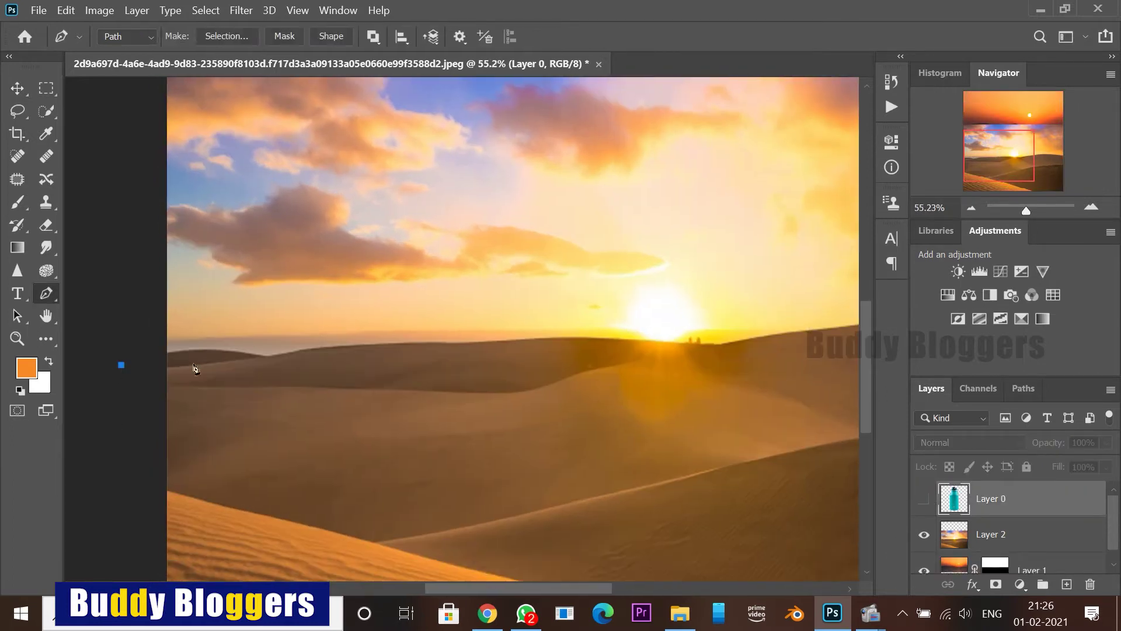
{"action": "left_click", "coordinate": [996, 583]}
{"action": "scroll", "coordinate": [175, 355], "scroll_direction": "up", "scroll_amount": 4}
{"action": "left_click", "coordinate": [178, 351]}
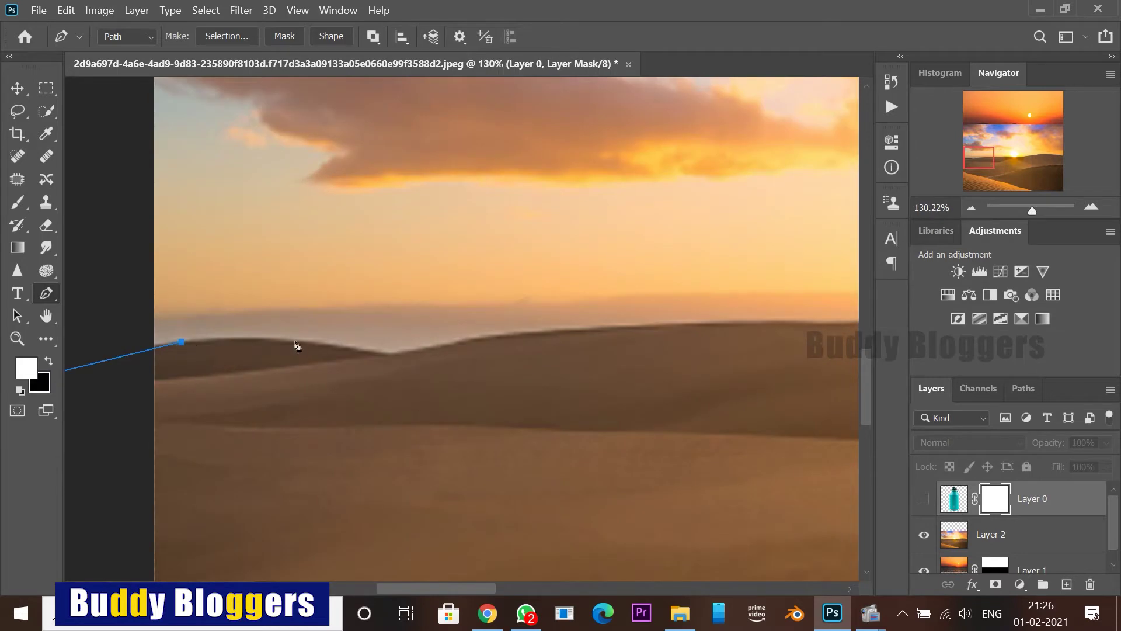
Step: Trace the rest of the dune ridge with curved path points up to and past the canvas's right edge
{"action": "left_click_drag", "start_coordinate": [801, 329], "coordinate": [350, 372]}
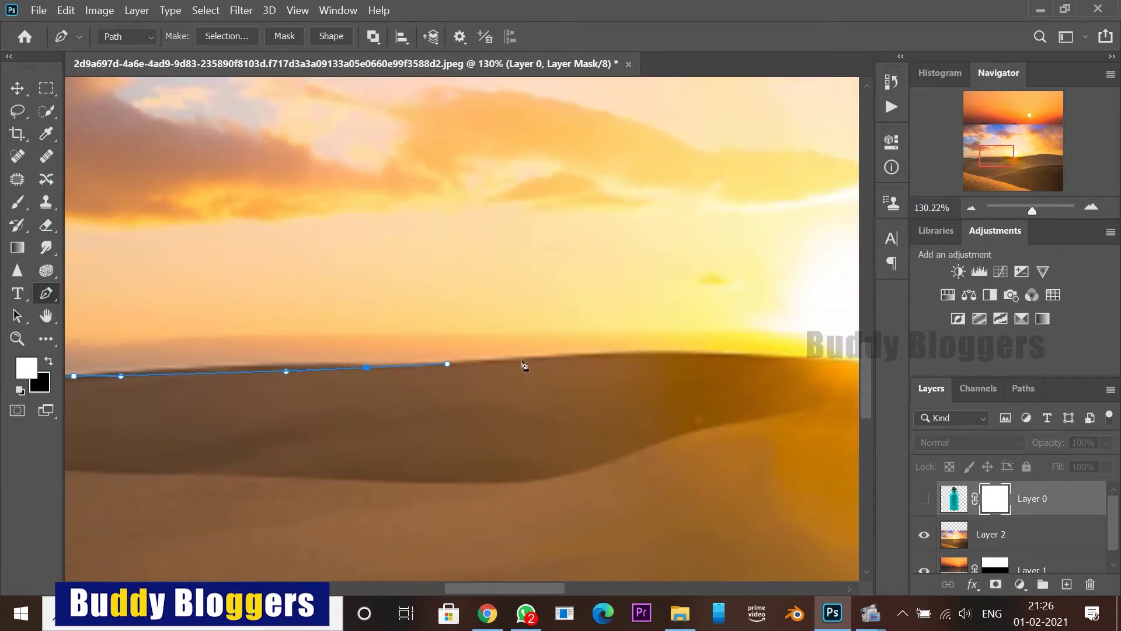
{"action": "left_click_drag", "start_coordinate": [684, 353], "coordinate": [687, 356]}
{"action": "left_click_drag", "start_coordinate": [839, 363], "coordinate": [451, 367]}
{"action": "left_click_drag", "start_coordinate": [618, 375], "coordinate": [626, 367]}
{"action": "left_click_drag", "start_coordinate": [668, 341], "coordinate": [335, 384]}
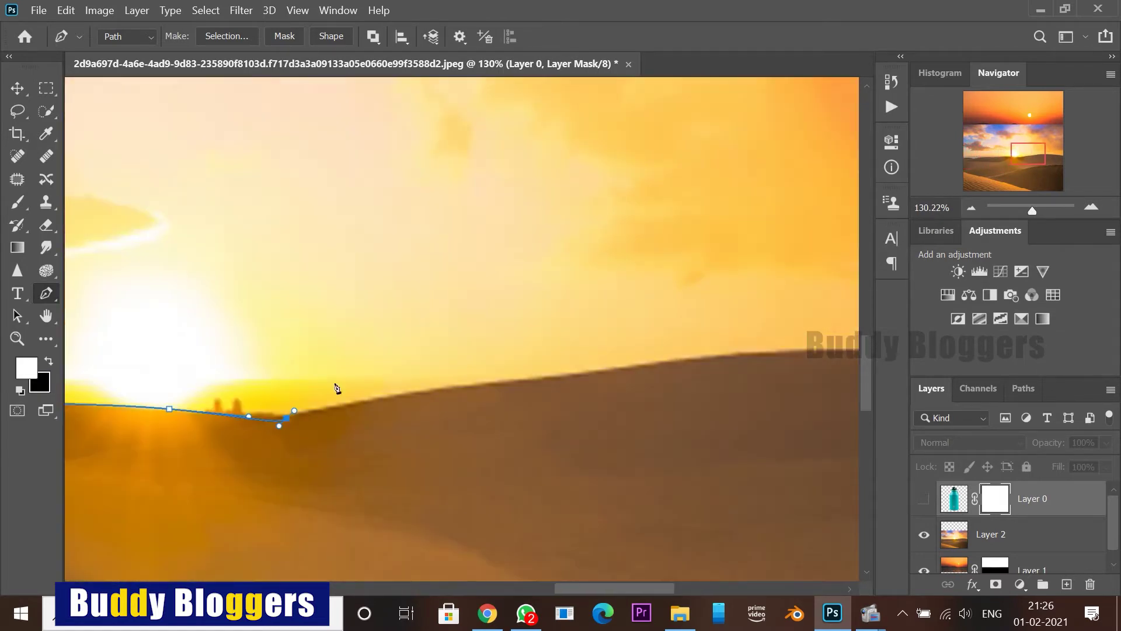
{"action": "left_click_drag", "start_coordinate": [789, 358], "coordinate": [436, 438]}
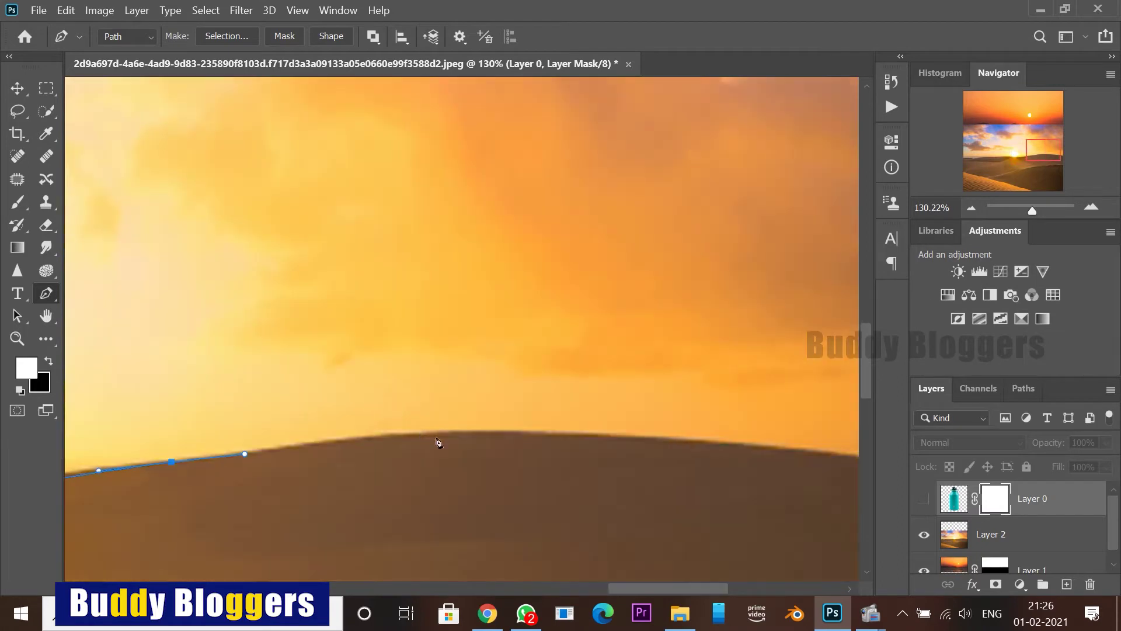
{"action": "left_click_drag", "start_coordinate": [707, 442], "coordinate": [717, 444]}
{"action": "left_click_drag", "start_coordinate": [785, 456], "coordinate": [295, 352]}
{"action": "left_click", "coordinate": [419, 362]}
Step: Close the path around the dunes, load it as a selection and invert it to cover the sky
{"action": "scroll", "coordinate": [596, 399], "scroll_direction": "down", "scroll_amount": 12}
{"action": "left_click", "coordinate": [690, 410]}
{"action": "left_click_drag", "start_coordinate": [441, 515], "coordinate": [425, 517]}
{"action": "left_click", "coordinate": [254, 420]}
{"action": "key", "text": "ctrl+Return"}
{"action": "key", "text": "x"}
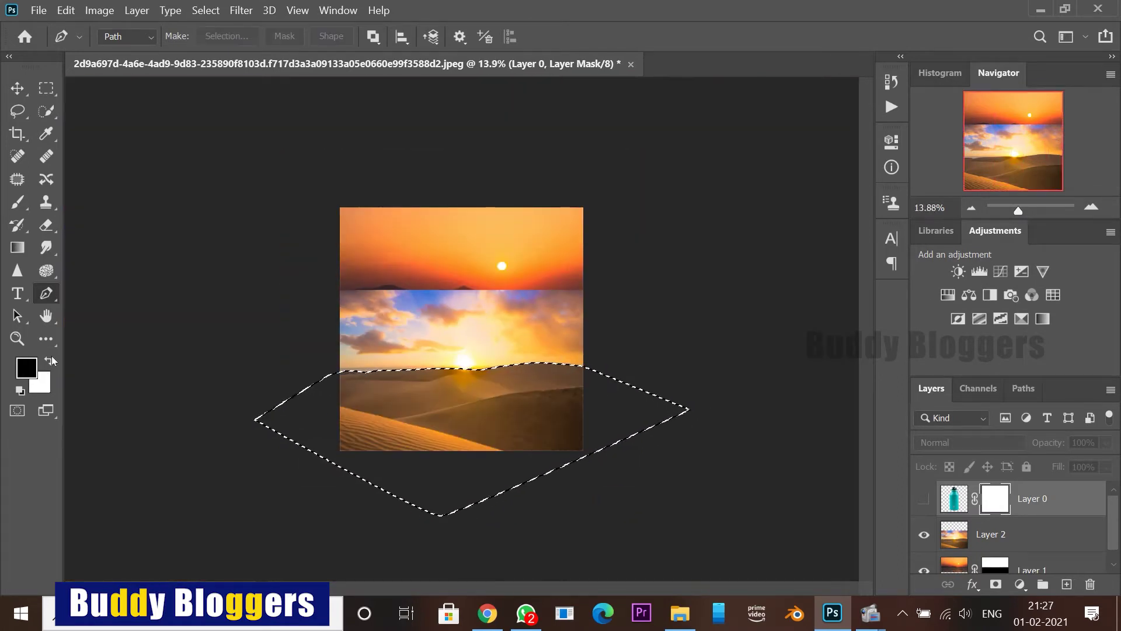
{"action": "key", "text": "x"}
{"action": "key", "text": "ctrl+shift+i"}
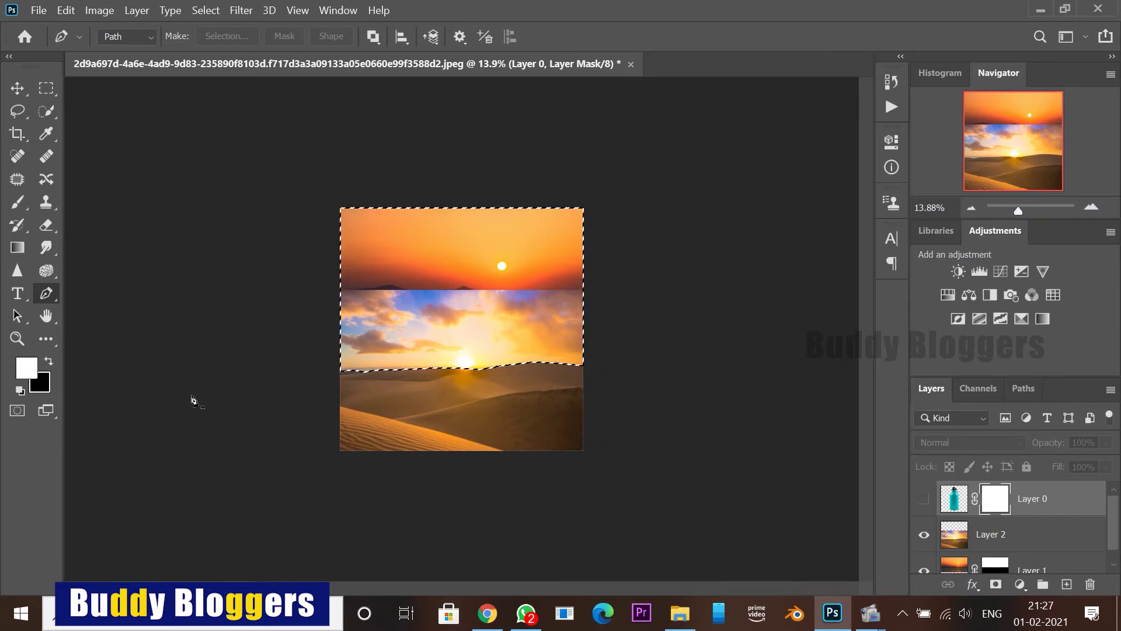
{"action": "left_click", "coordinate": [994, 566]}
{"action": "left_click", "coordinate": [1000, 521]}
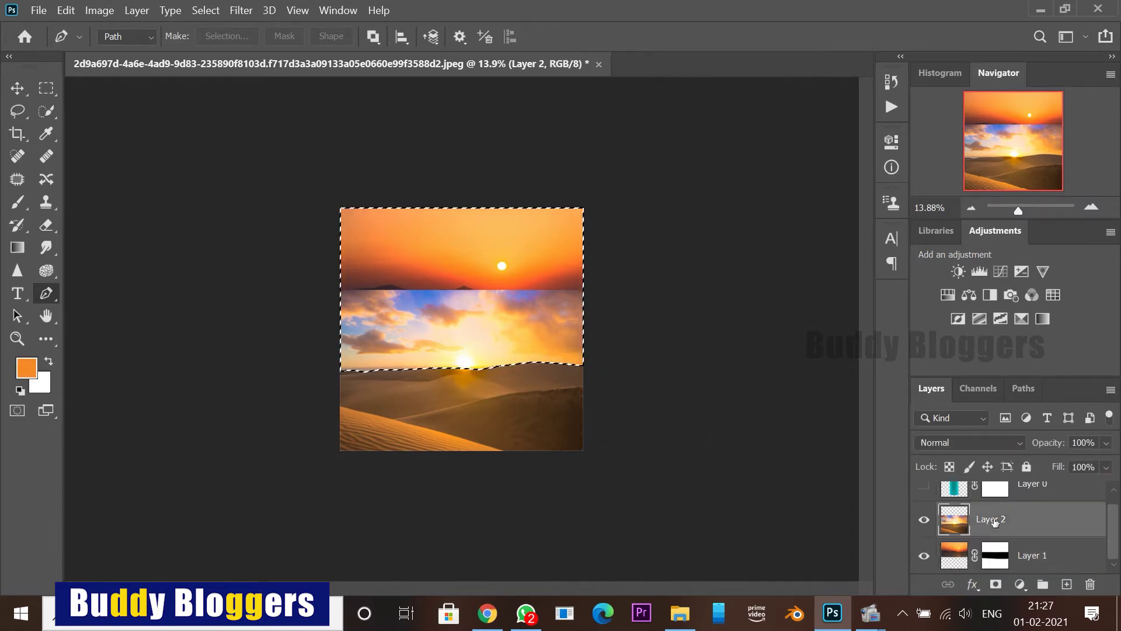
{"action": "left_click", "coordinate": [996, 584]}
{"action": "scroll", "coordinate": [1016, 525], "scroll_direction": "up", "scroll_amount": 1}
{"action": "left_click", "coordinate": [1012, 503]}
{"action": "key", "text": "Delete"}
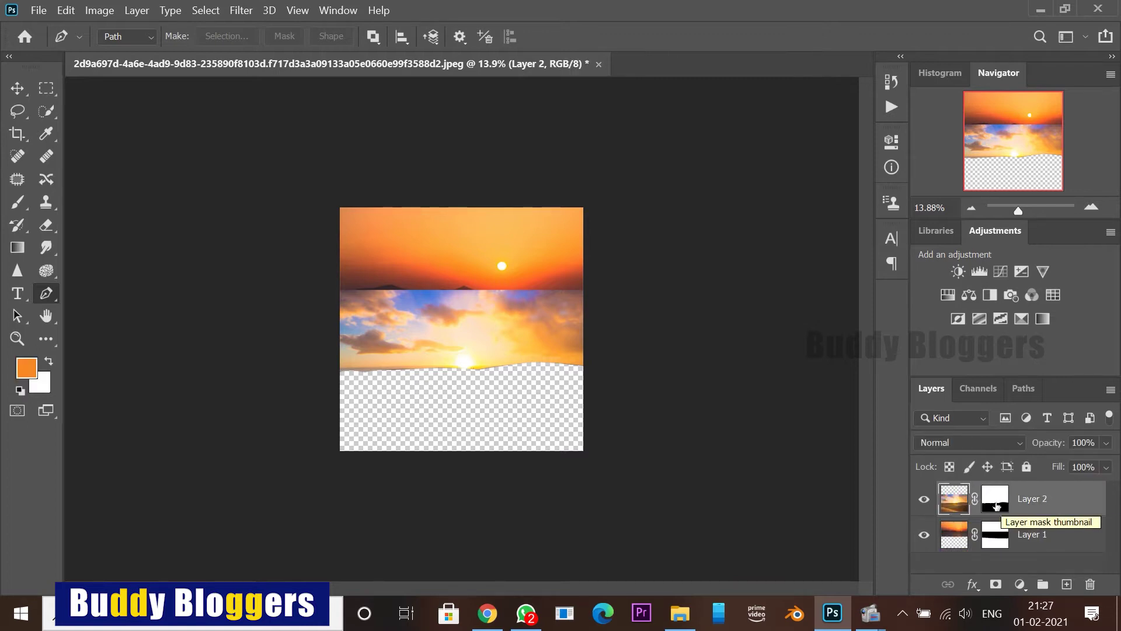
{"action": "key", "text": "ctrl+z"}
{"action": "key", "text": "ctrl+z"}
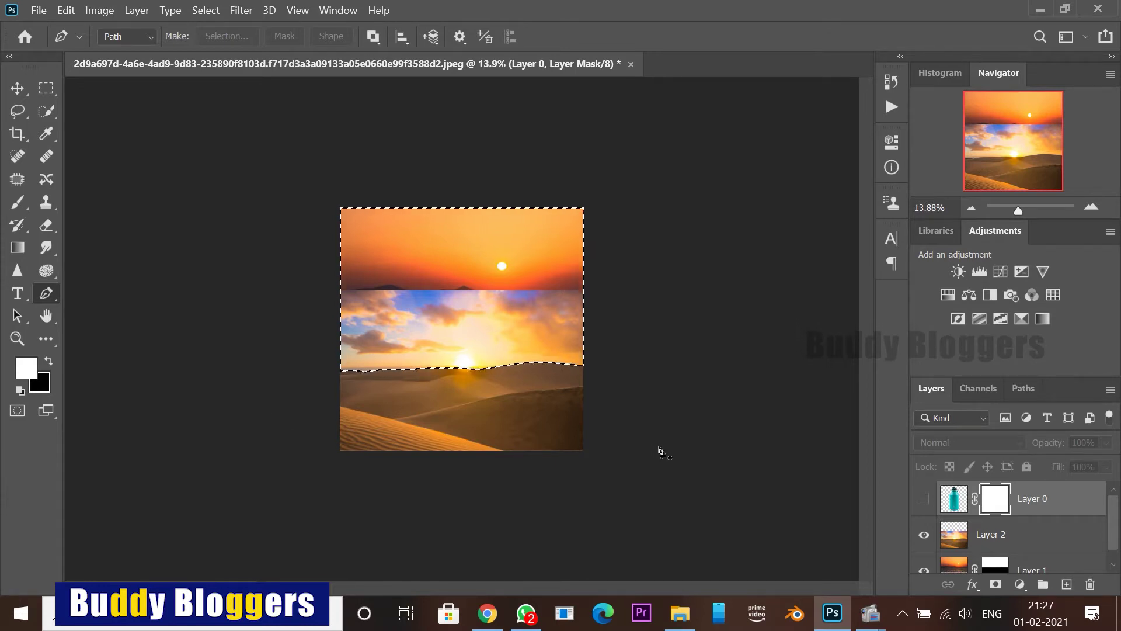
{"action": "key", "text": "ctrl+shift+z"}
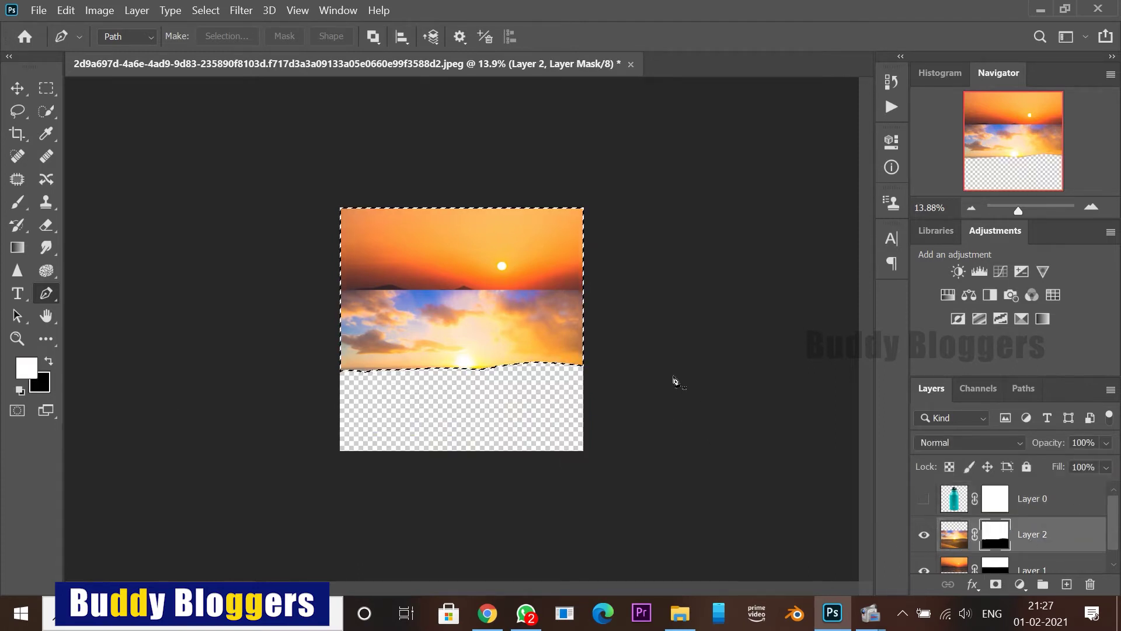
{"action": "key", "text": "ctrl+z"}
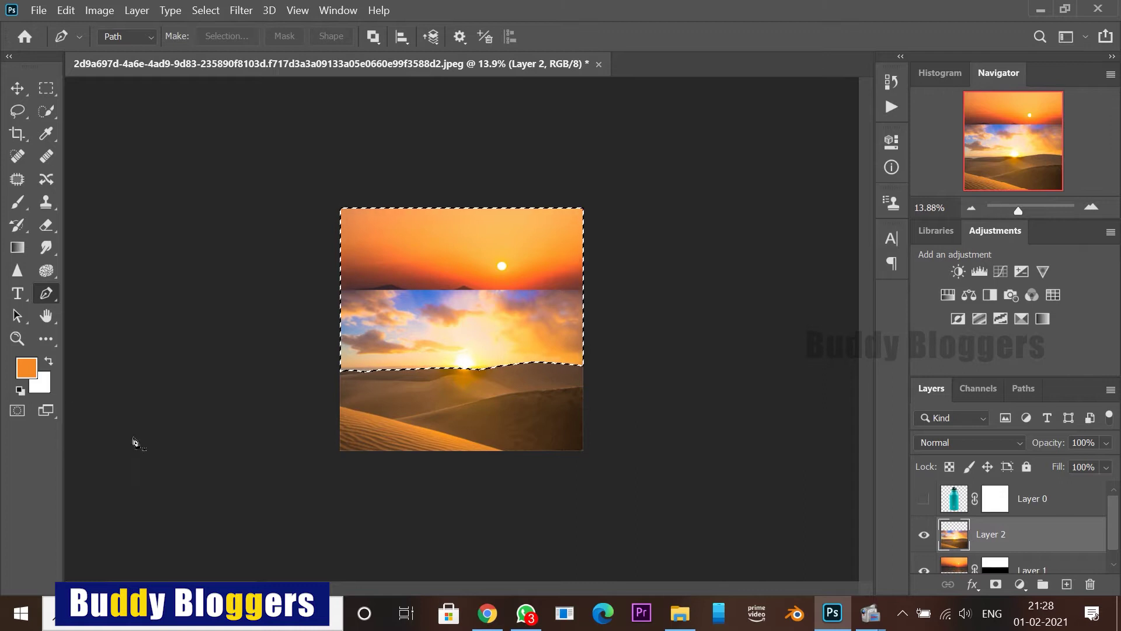
Step: Add a layer mask to the desert layer and fill the mask's dune area with white
{"action": "key", "text": "b"}
{"action": "left_click", "coordinate": [996, 584]}
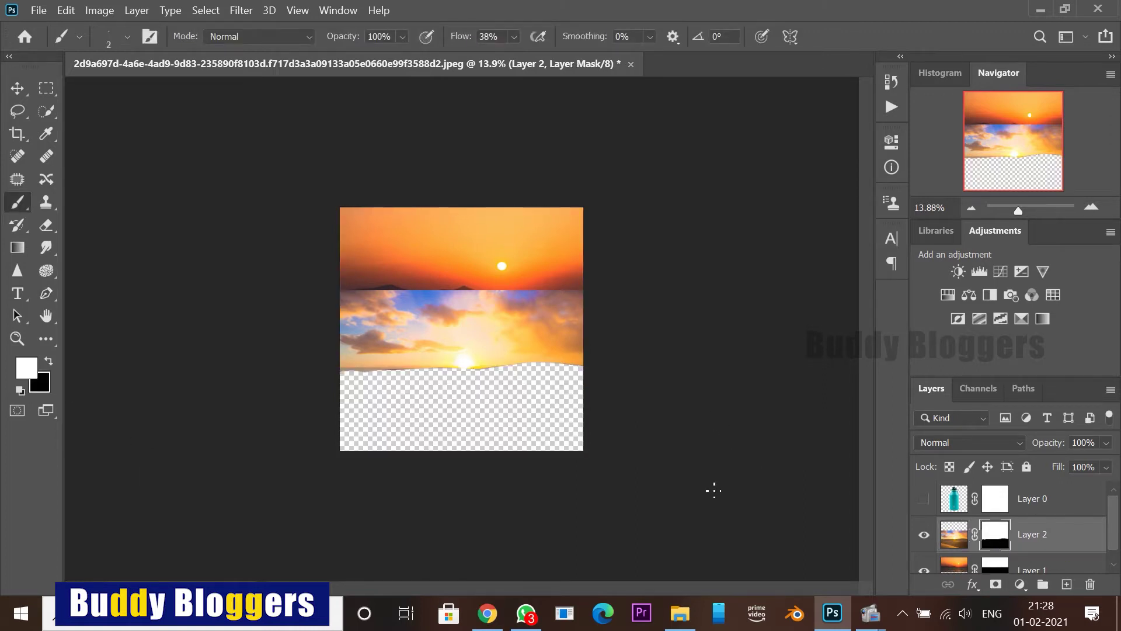
{"action": "left_click", "coordinate": [988, 546], "text": "ctrl"}
{"action": "key", "text": "ctrl+shift+i"}
{"action": "left_click", "coordinate": [50, 361]}
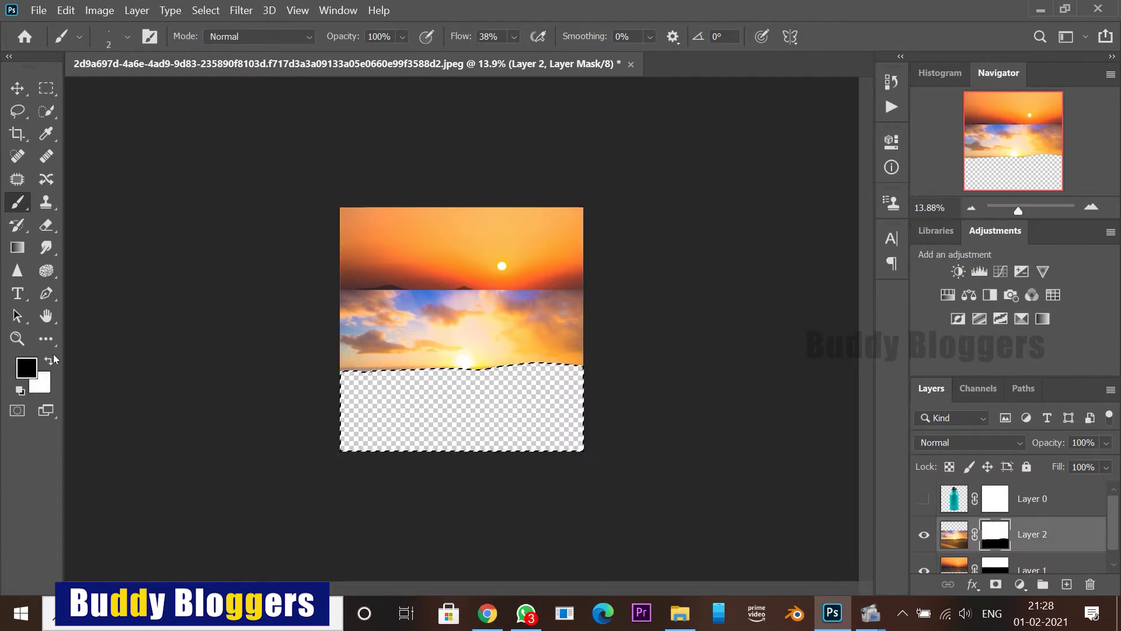
{"action": "key", "text": "ctrl+BackSpace"}
Step: Invert the selection, hide the desert image's sky by filling that mask area with black, and deselect
{"action": "key", "text": "ctrl+shift+i"}
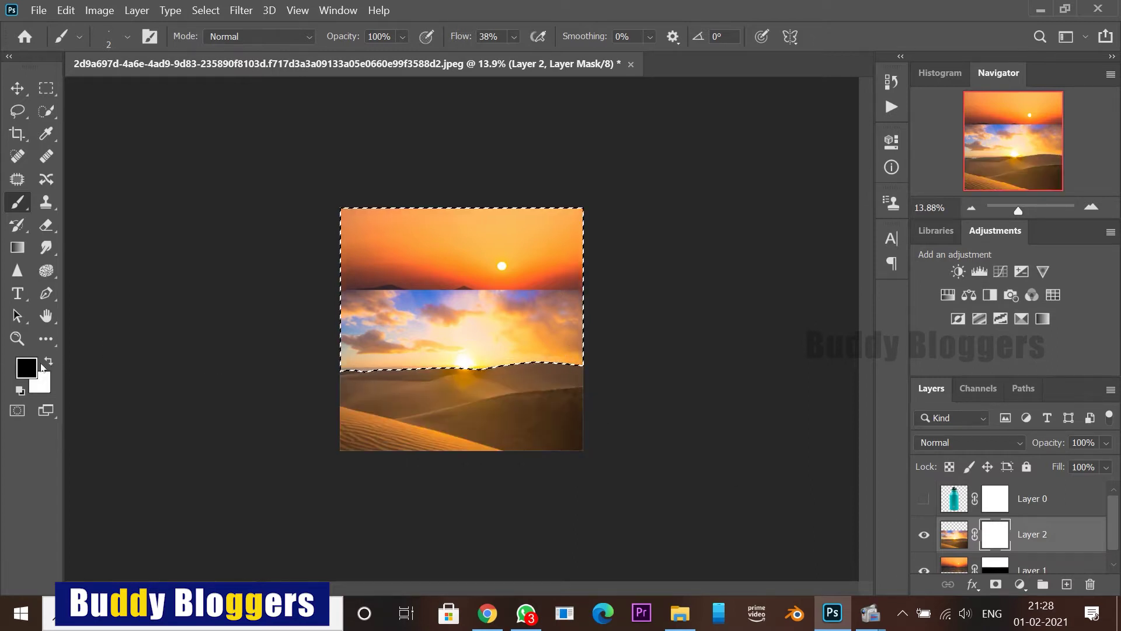
{"action": "key", "text": "x"}
{"action": "key", "text": "ctrl+BackSpace"}
{"action": "key", "text": "ctrl+d"}
Step: Move the sea sunset down behind the dunes and show the bottle layer again
{"action": "left_click", "coordinate": [18, 88]}
{"action": "left_click_drag", "start_coordinate": [508, 258], "coordinate": [512, 322]}
{"action": "left_click", "coordinate": [924, 487]}
{"action": "left_click", "coordinate": [991, 491]}
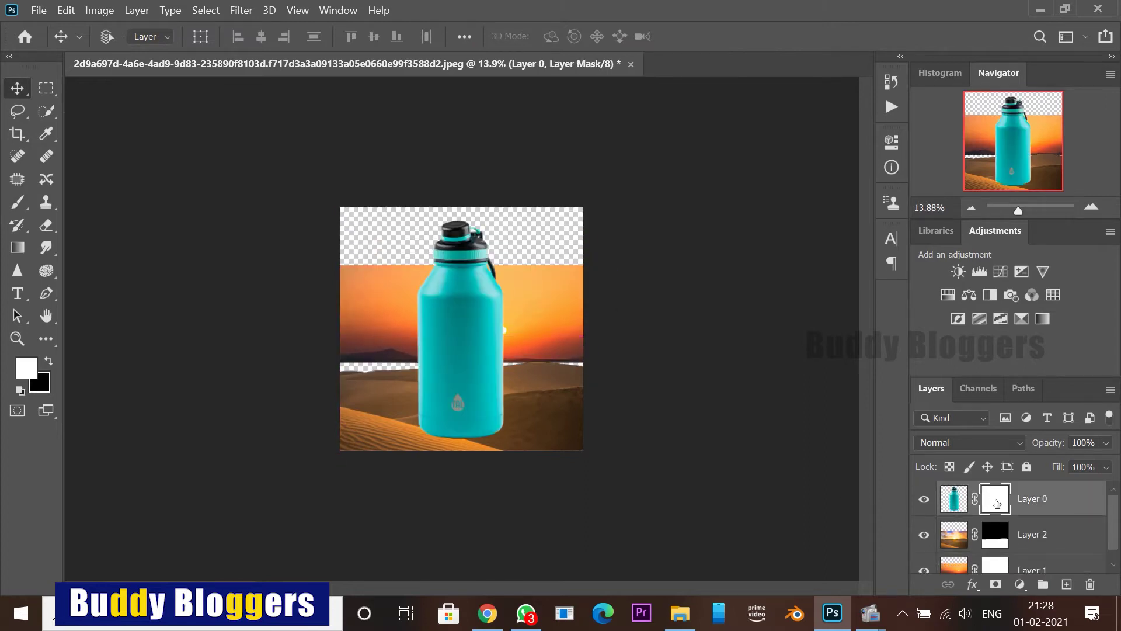
Step: Add a second mask to the bottle layer and make the layer's image active
{"action": "left_click", "coordinate": [997, 583]}
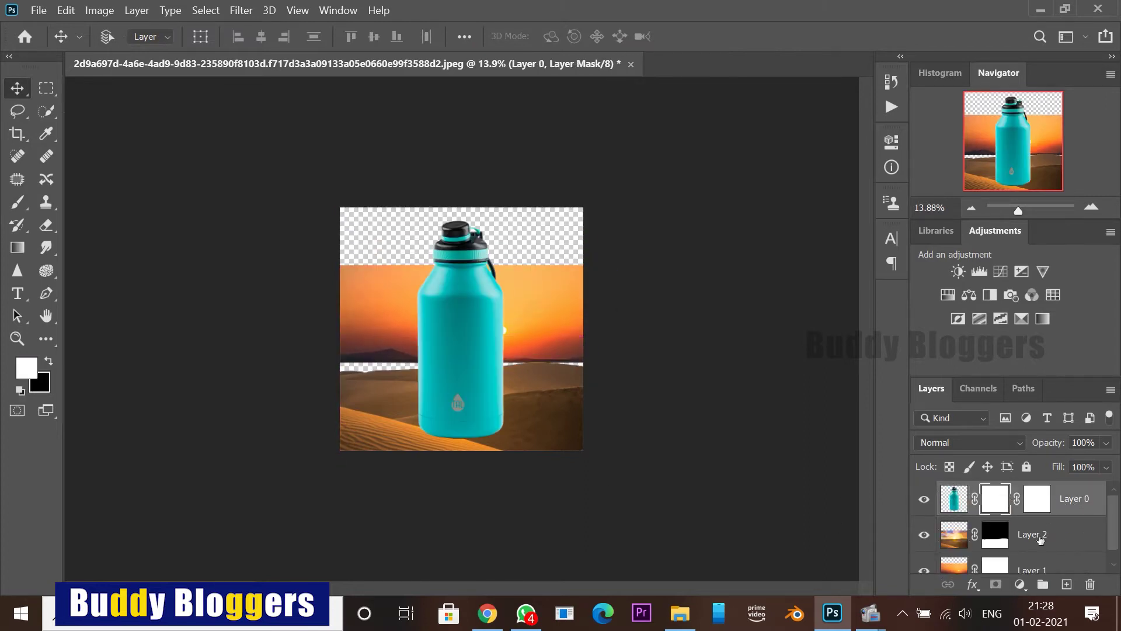
{"action": "right_click", "coordinate": [465, 357]}
{"action": "left_click", "coordinate": [485, 363]}
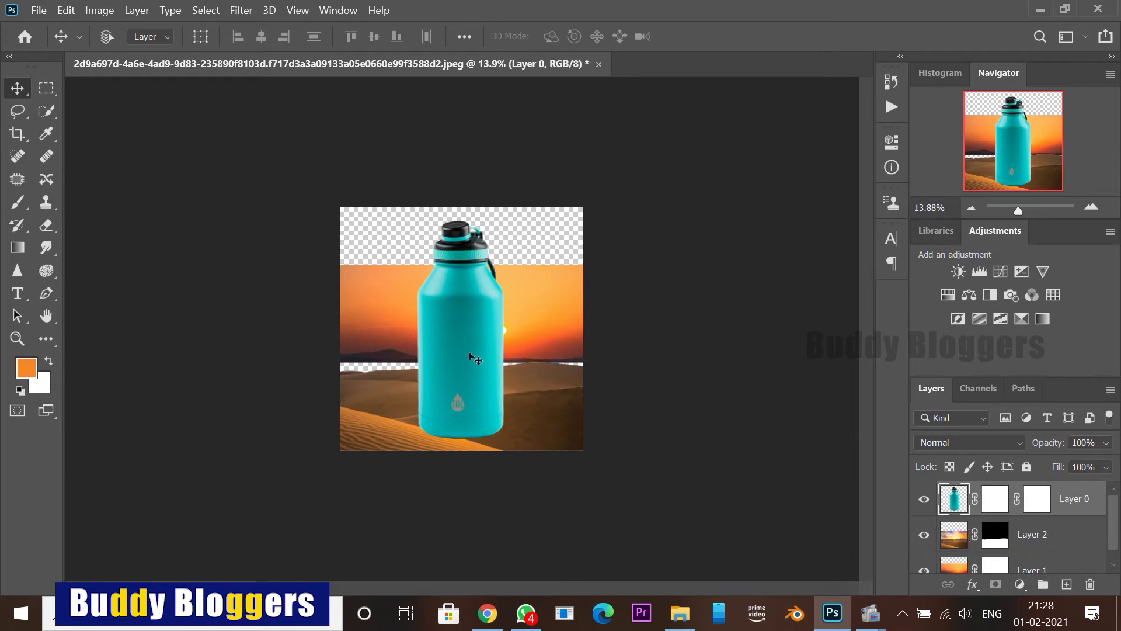
{"action": "scroll", "coordinate": [578, 405], "scroll_direction": "down", "scroll_amount": 1}
{"action": "scroll", "coordinate": [453, 383], "scroll_direction": "up", "scroll_amount": 5}
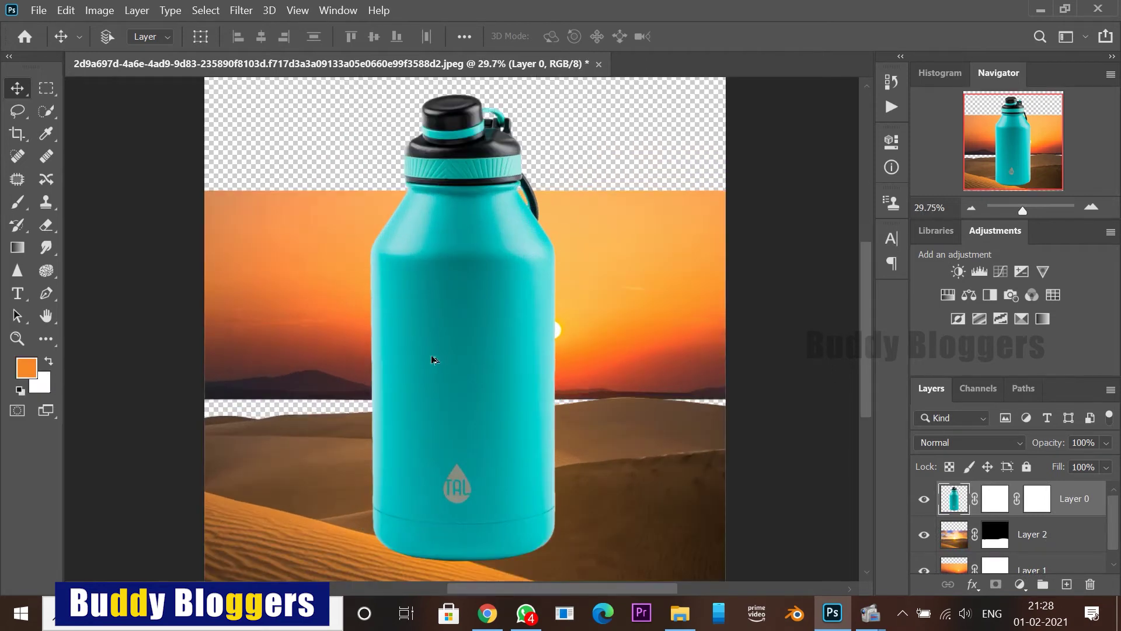
{"action": "scroll", "coordinate": [507, 336], "scroll_direction": "down", "scroll_amount": 1}
{"action": "scroll", "coordinate": [467, 333], "scroll_direction": "up", "scroll_amount": 3}
{"action": "scroll", "coordinate": [468, 333], "scroll_direction": "down", "scroll_amount": 3}
{"action": "right_click", "coordinate": [465, 345]}
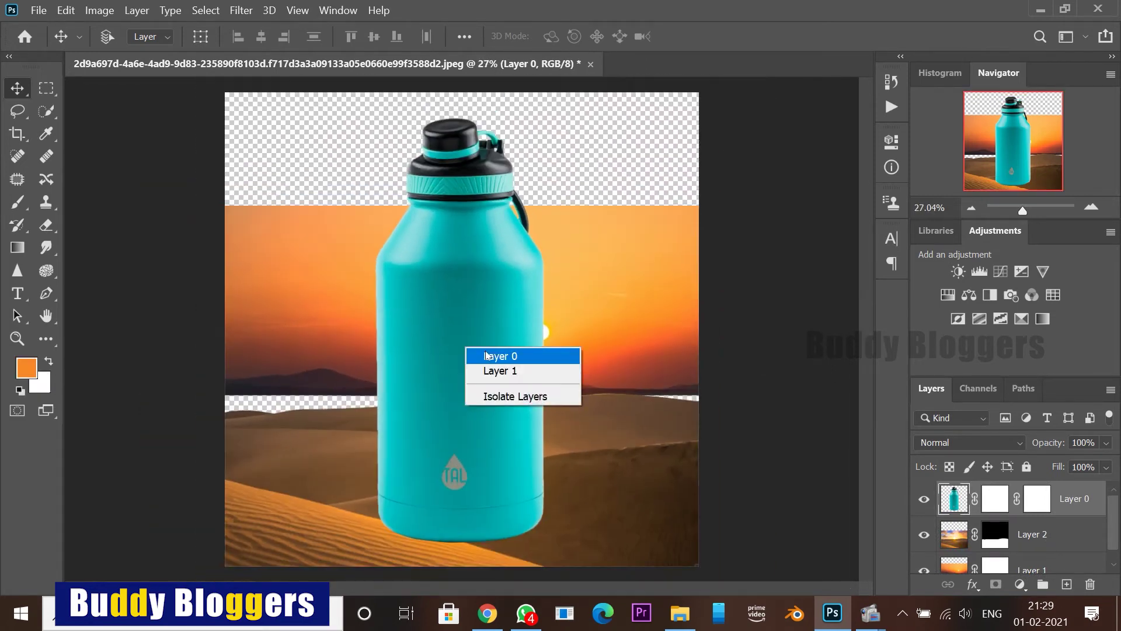
{"action": "left_click", "coordinate": [483, 354]}
Step: Enlarge the sea sunset layer and reposition it so its horizon sits closer to the dune ridge
{"action": "scroll", "coordinate": [468, 341], "scroll_direction": "down", "scroll_amount": 3}
{"action": "right_click", "coordinate": [590, 305]}
{"action": "left_click", "coordinate": [618, 315]}
{"action": "left_click_drag", "start_coordinate": [589, 323], "coordinate": [579, 322]}
{"action": "key", "text": "ctrl+t"}
{"action": "left_click_drag", "start_coordinate": [646, 235], "coordinate": [734, 188]}
{"action": "left_click_drag", "start_coordinate": [613, 278], "coordinate": [569, 300]}
{"action": "key", "text": "Return"}
Step: Copy the upper strip of the sunset sky to a new layer and move it up to fill the canvas's empty top
{"action": "key", "text": "m"}
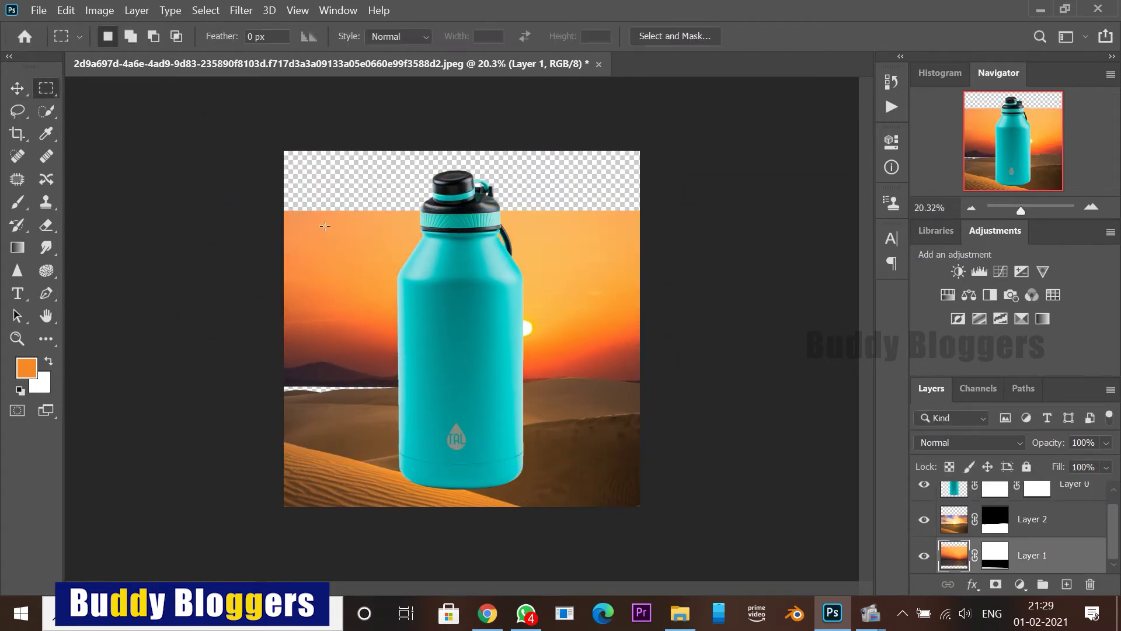
{"action": "left_click_drag", "start_coordinate": [276, 182], "coordinate": [833, 282]}
{"action": "key", "text": "ctrl+j"}
{"action": "key", "text": "v"}
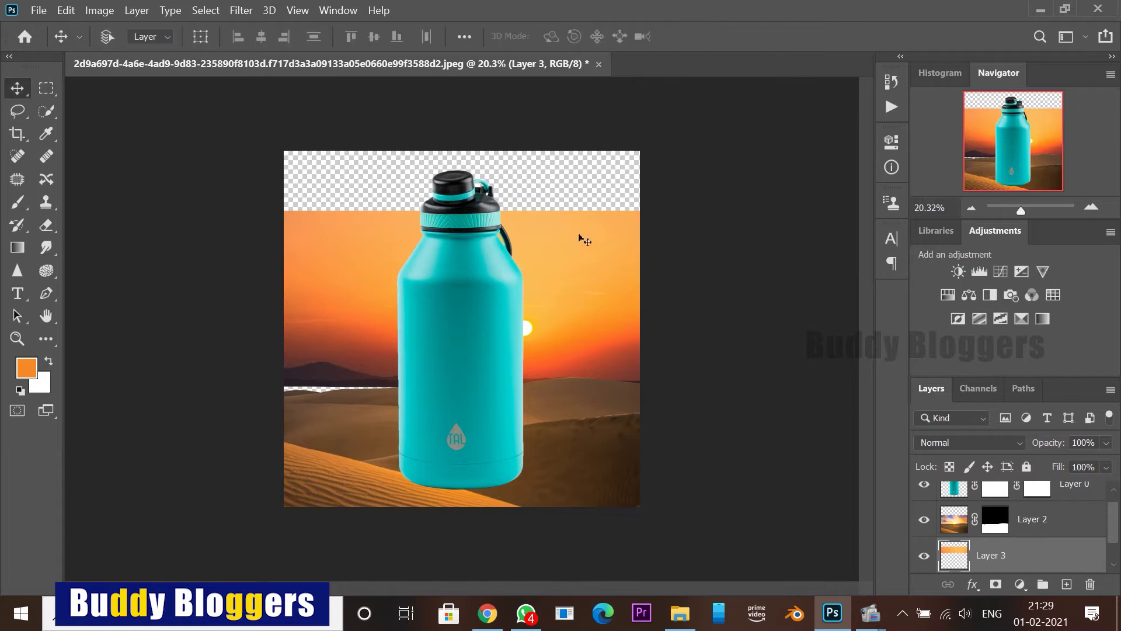
{"action": "left_click_drag", "start_coordinate": [583, 245], "coordinate": [583, 187]}
{"action": "key", "text": "e"}
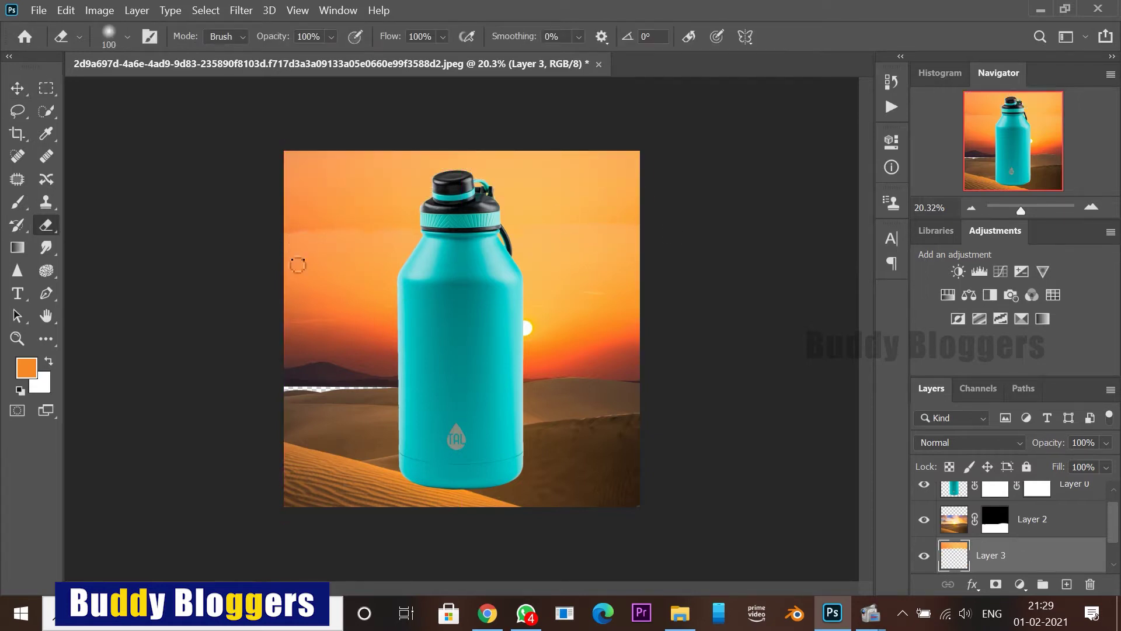
Step: Erase along the lower edge of the copied sky strip to soften its seam, undoing the surplus strokes
{"action": "left_click_drag", "start_coordinate": [298, 265], "coordinate": [387, 221]}
{"action": "key", "text": "ctrl+z"}
{"action": "key", "text": "ctrl+z"}
{"action": "key", "text": "ctrl+z"}
{"action": "key", "text": "ctrl+shift+z"}
Step: Select the sunset sky layer and move it down slightly to close the gap above the dune ridge
{"action": "left_click", "coordinate": [22, 90]}
{"action": "right_click", "coordinate": [588, 400]}
{"action": "left_click", "coordinate": [604, 413], "text": "shift"}
{"action": "mouse_move", "coordinate": [588, 446]}
{"action": "left_mouse_down"}
{"action": "mouse_move", "coordinate": [589, 421]}
{"action": "mouse_move", "coordinate": [588, 465]}
{"action": "mouse_move", "coordinate": [585, 444]}
{"action": "left_mouse_up"}
{"action": "right_click", "coordinate": [557, 337]}
{"action": "left_click", "coordinate": [571, 346]}
{"action": "left_click_drag", "start_coordinate": [563, 348], "coordinate": [564, 360]}
Step: Select the copied sky strip and stretch it to 132.10% height so it covers the gap in the sky
{"action": "right_click", "coordinate": [561, 180]}
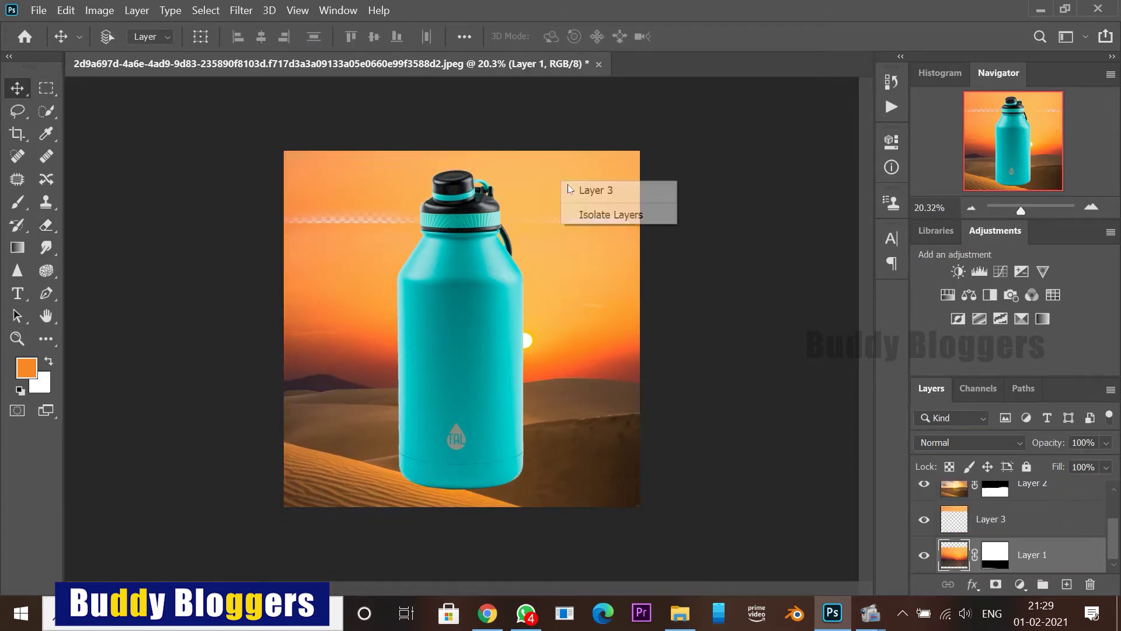
{"action": "left_click", "coordinate": [575, 191]}
{"action": "key", "text": "ctrl+t"}
{"action": "left_click_drag", "start_coordinate": [466, 226], "coordinate": [463, 263]}
{"action": "key", "text": "ctrl+z"}
{"action": "key", "text": "Return"}
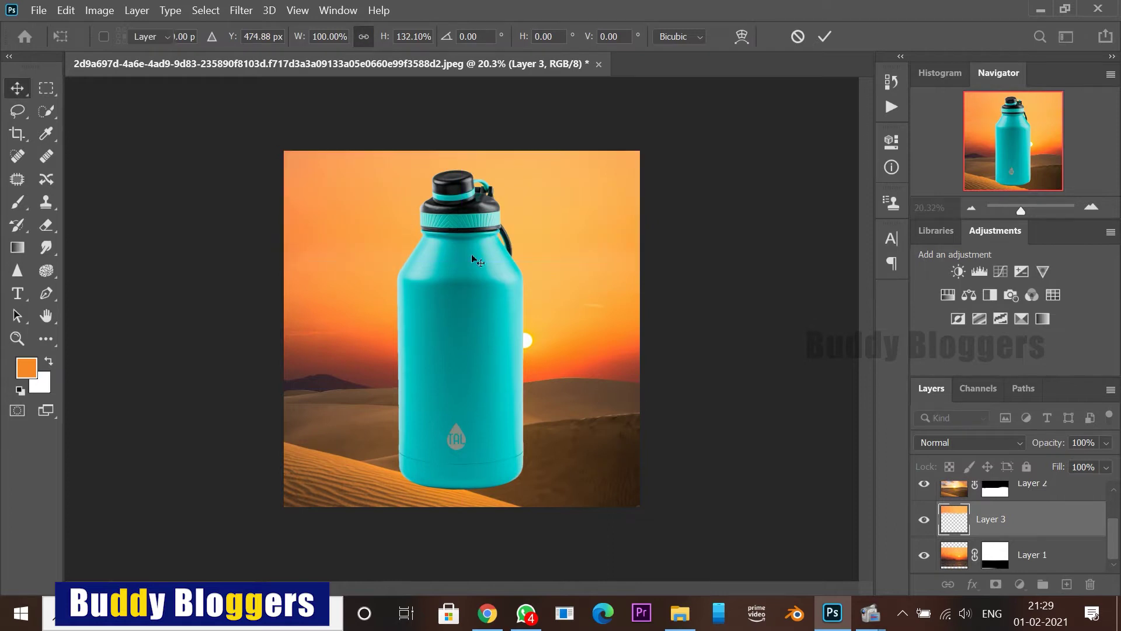
Step: Reduce the bottle layer's hue, saturation and lightness with Hue/Saturation to turn the teal into a dark olive grey
{"action": "scroll", "coordinate": [578, 334], "scroll_direction": "down", "scroll_amount": 4}
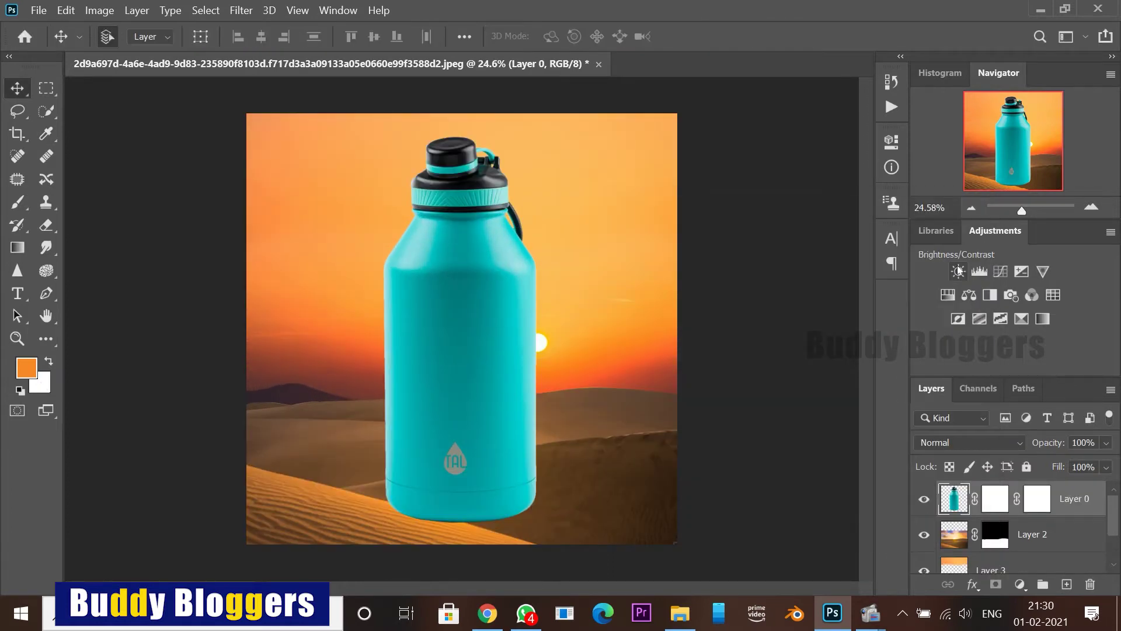
{"action": "key", "text": "ctrl+u"}
{"action": "left_click", "coordinate": [684, 392]}
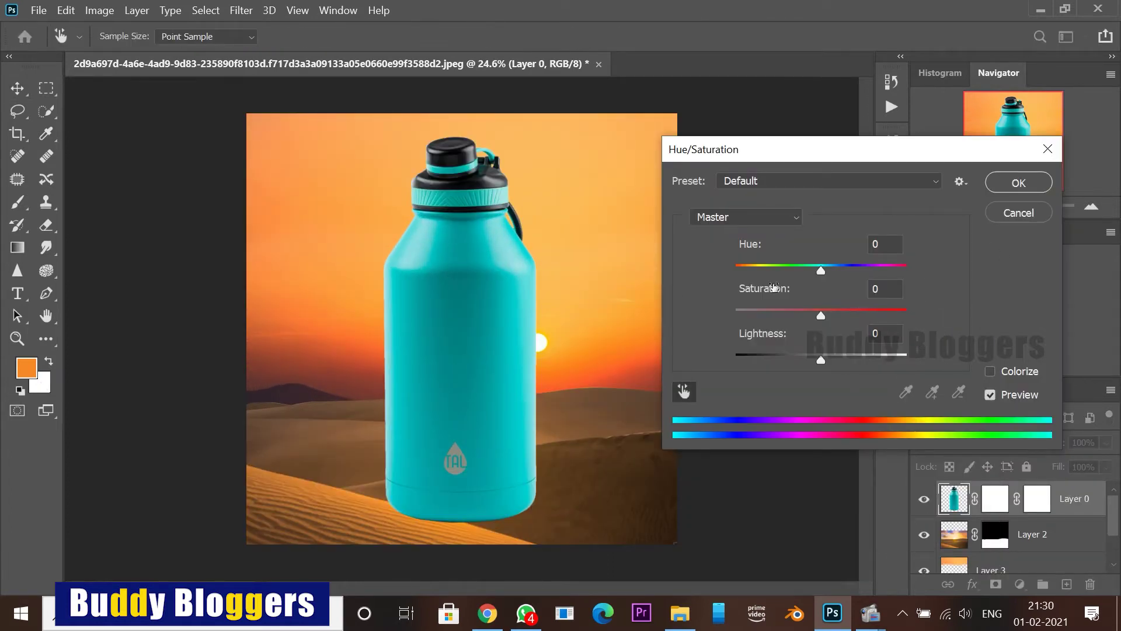
{"action": "mouse_move", "coordinate": [820, 272]}
{"action": "left_mouse_down"}
{"action": "mouse_move", "coordinate": [780, 272]}
{"action": "mouse_move", "coordinate": [864, 275]}
{"action": "mouse_move", "coordinate": [779, 271]}
{"action": "mouse_move", "coordinate": [811, 271]}
{"action": "left_mouse_up"}
{"action": "left_click_drag", "start_coordinate": [821, 316], "coordinate": [792, 314]}
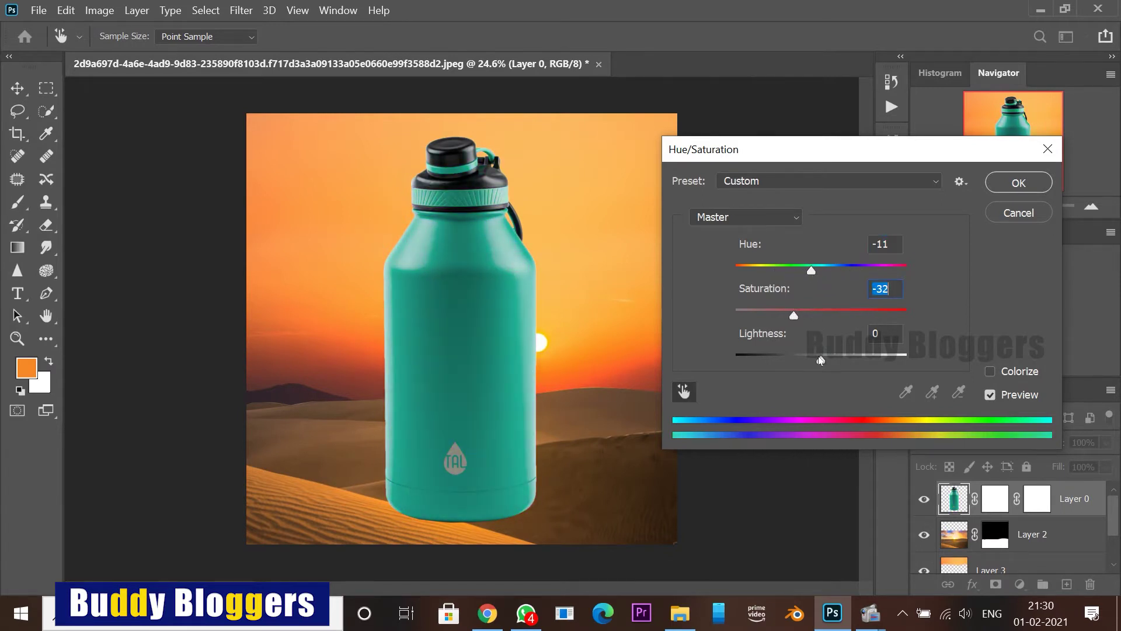
{"action": "left_click_drag", "start_coordinate": [821, 359], "coordinate": [787, 358]}
{"action": "left_click_drag", "start_coordinate": [810, 270], "coordinate": [749, 271]}
{"action": "left_click_drag", "start_coordinate": [786, 360], "coordinate": [779, 356]}
{"action": "mouse_move", "coordinate": [749, 271]}
{"action": "left_mouse_down"}
{"action": "mouse_move", "coordinate": [738, 271]}
{"action": "mouse_move", "coordinate": [755, 271]}
{"action": "left_mouse_up"}
{"action": "left_click_drag", "start_coordinate": [779, 358], "coordinate": [786, 357]}
{"action": "left_click_drag", "start_coordinate": [794, 317], "coordinate": [744, 320]}
{"action": "left_click", "coordinate": [1025, 185]}
Step: Move the bottle slightly down on the dunes
{"action": "scroll", "coordinate": [663, 313], "scroll_direction": "down", "scroll_amount": 3}
{"action": "mouse_move", "coordinate": [454, 351]}
{"action": "left_mouse_down"}
{"action": "mouse_move", "coordinate": [455, 369]}
{"action": "mouse_move", "coordinate": [454, 360]}
{"action": "left_mouse_up"}
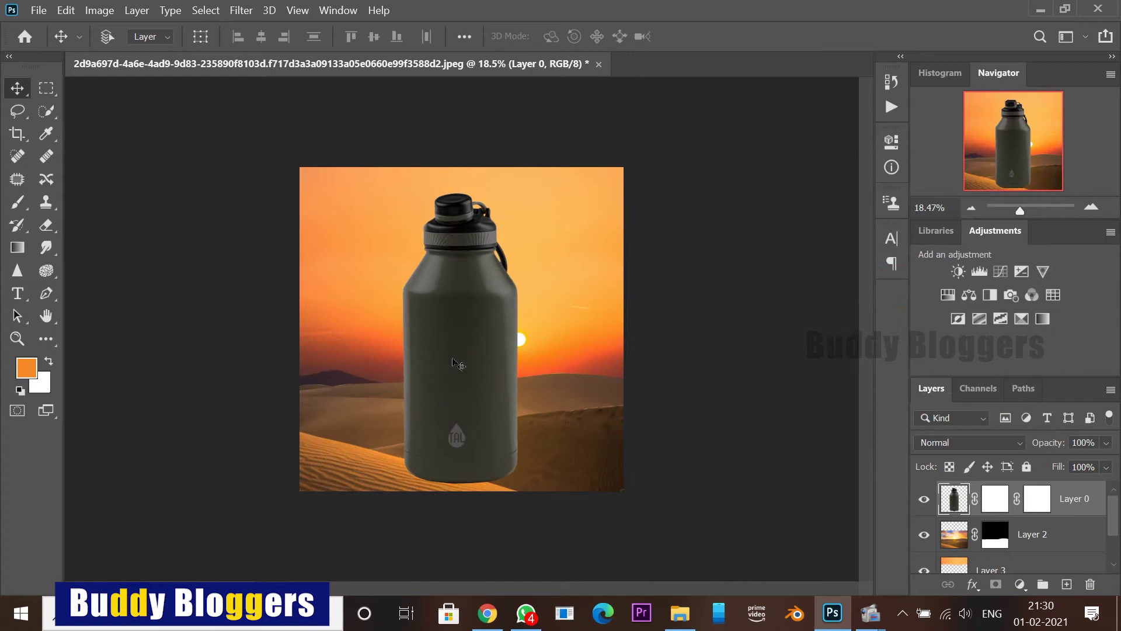
{"action": "scroll", "coordinate": [444, 418], "scroll_direction": "up", "scroll_amount": 5}
{"action": "left_click_drag", "start_coordinate": [453, 433], "coordinate": [460, 345]}
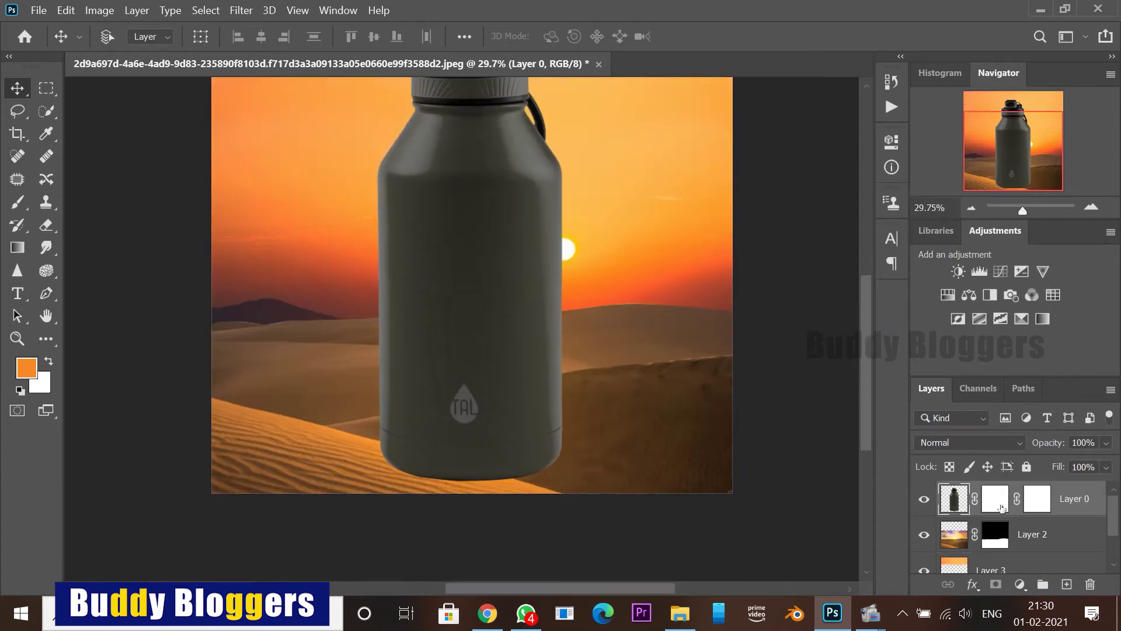
{"action": "scroll", "coordinate": [1001, 508], "scroll_direction": "down", "scroll_amount": 1}
Step: Add a second mask to the dunes layer, duplicate that layer and place the copy above the bottle layer
{"action": "left_click", "coordinate": [1035, 503]}
{"action": "left_click", "coordinate": [995, 589]}
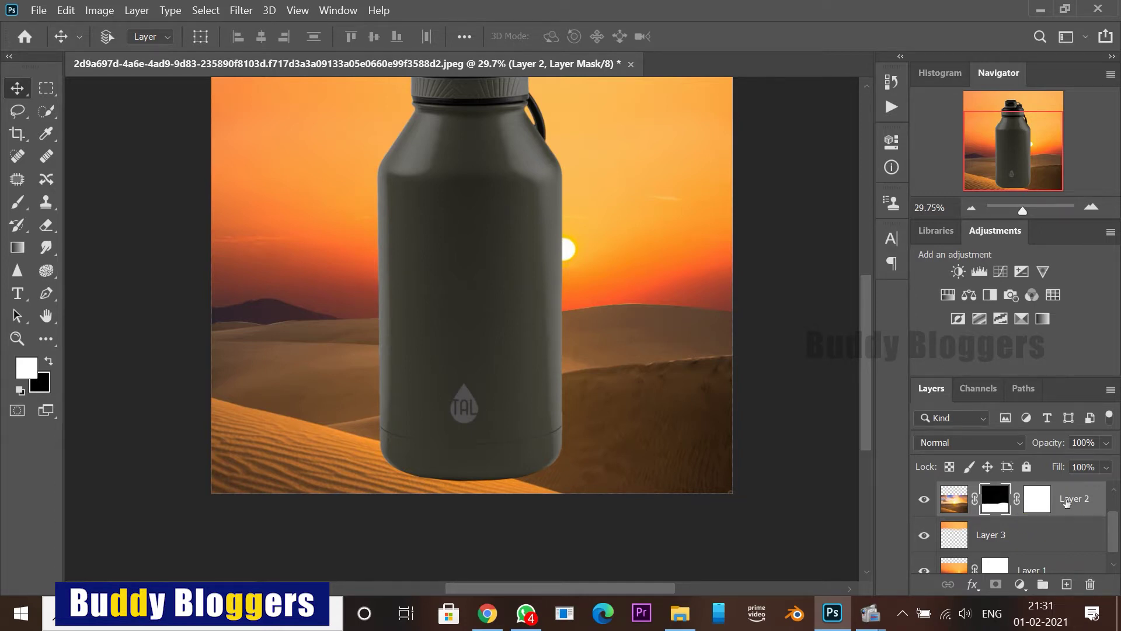
{"action": "left_click", "coordinate": [1036, 501]}
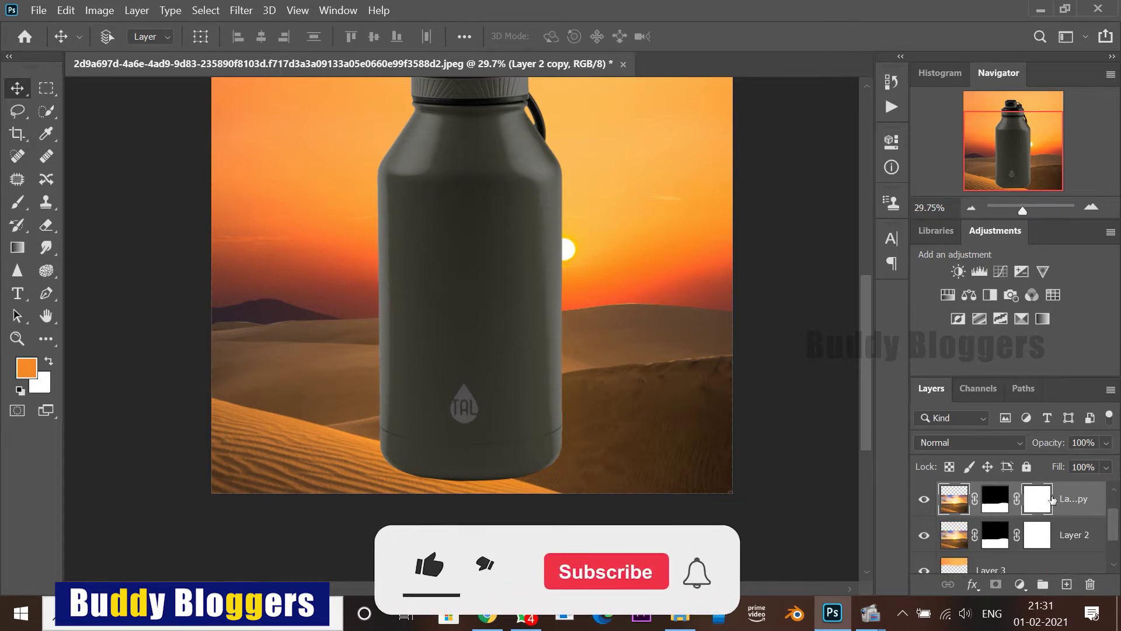
{"action": "key", "text": "ctrl+j"}
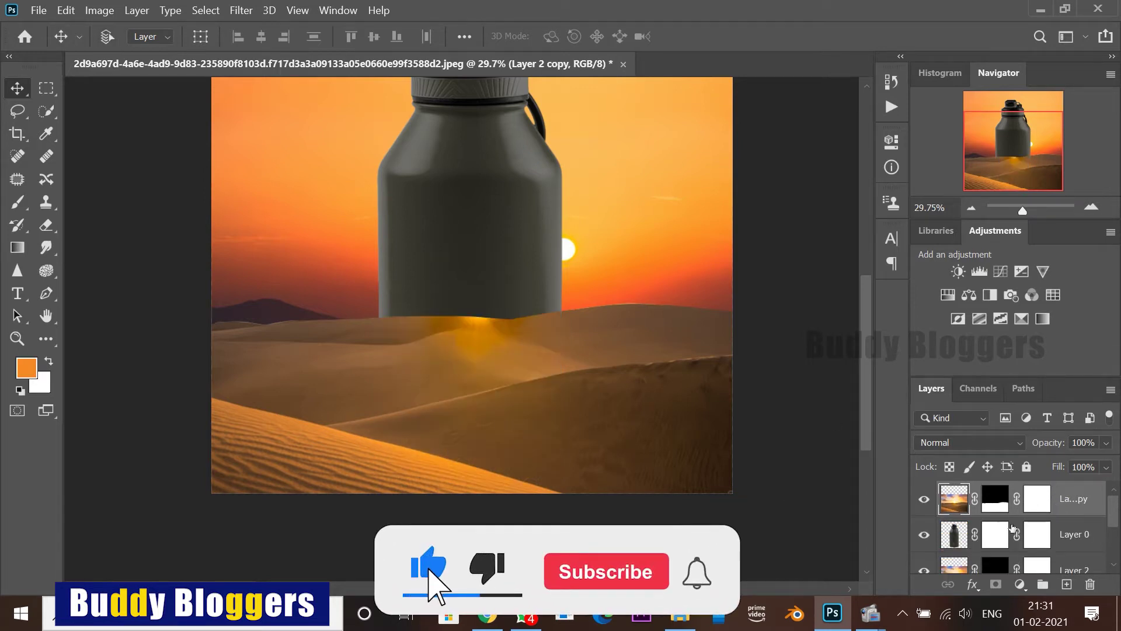
Step: Set the foreground colour to black and enlarge the brush to 600 px
{"action": "key", "text": "b"}
{"action": "left_click", "coordinate": [49, 361]}
{"action": "left_click", "coordinate": [48, 362]}
{"action": "left_click", "coordinate": [27, 368]}
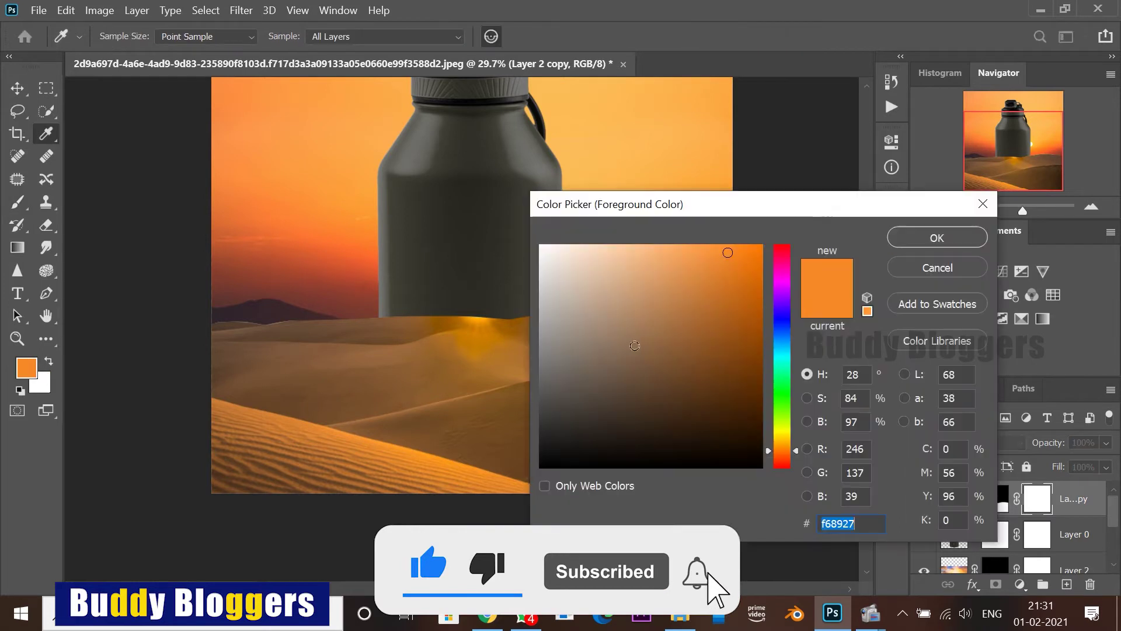
{"action": "left_click_drag", "start_coordinate": [637, 345], "coordinate": [540, 469]}
{"action": "left_click", "coordinate": [916, 238]}
{"action": "key", "text": "]"}
{"action": "key", "text": "]"}
{"action": "key", "text": "]"}
{"action": "key", "text": "]"}
{"action": "key", "text": "]"}
{"action": "key", "text": "]"}
{"action": "key", "text": "]"}
{"action": "key", "text": "]"}
{"action": "key", "text": "]"}
{"action": "key", "text": "]"}
{"action": "key", "text": "]"}
{"action": "key", "text": "]"}
{"action": "key", "text": "]"}
{"action": "key", "text": "]"}
{"action": "key", "text": "]"}
{"action": "key", "text": "]"}
{"action": "key", "text": "]"}
{"action": "key", "text": "]"}
{"action": "key", "text": "]"}
{"action": "key", "text": "]"}
{"action": "key", "text": "]"}
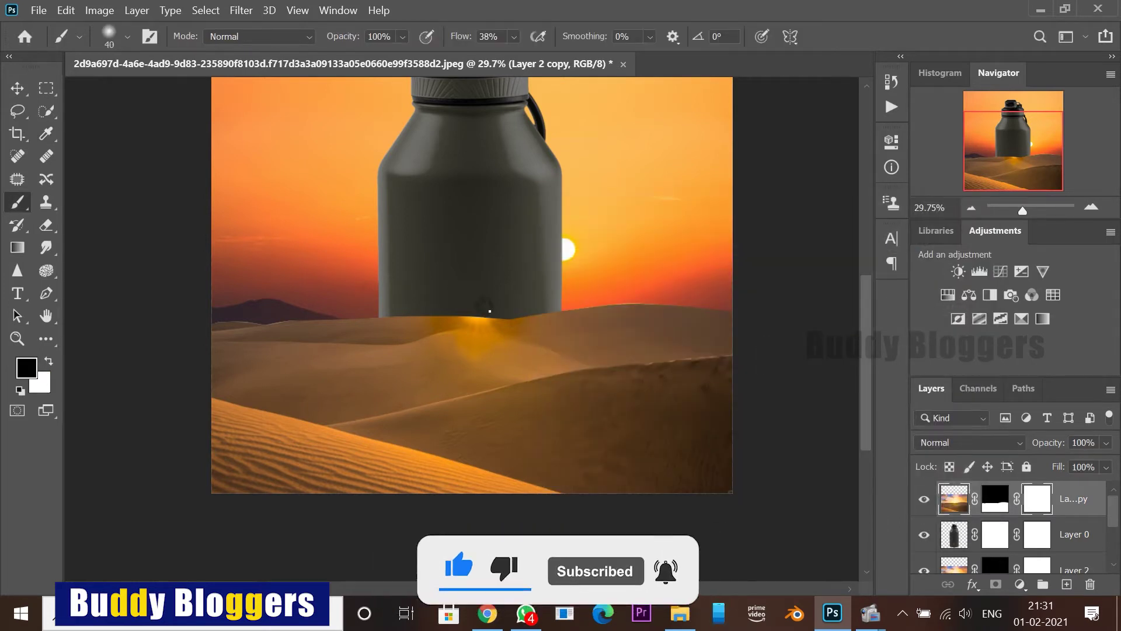
Step: Undo the black stroke painted on the copied dunes image and make its first mask active with a white foreground
{"action": "mouse_move", "coordinate": [239, 307]}
{"action": "left_mouse_down"}
{"action": "mouse_move", "coordinate": [429, 310]}
{"action": "mouse_move", "coordinate": [403, 318]}
{"action": "mouse_move", "coordinate": [636, 309]}
{"action": "left_mouse_up"}
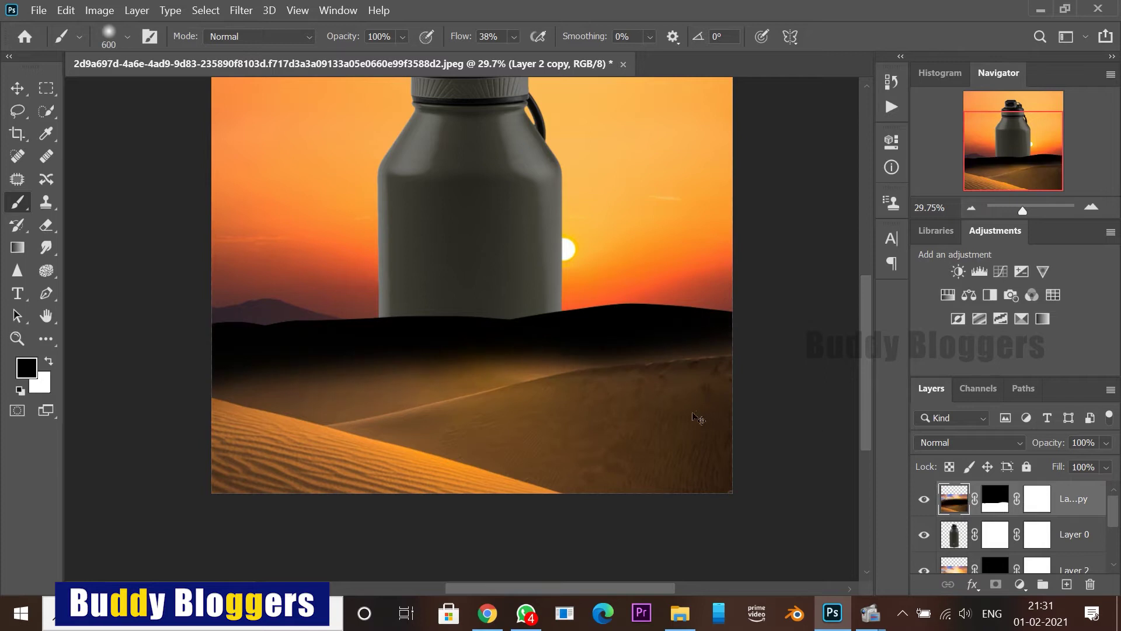
{"action": "key", "text": "ctrl+z"}
{"action": "left_click", "coordinate": [993, 499]}
{"action": "key", "text": "x"}
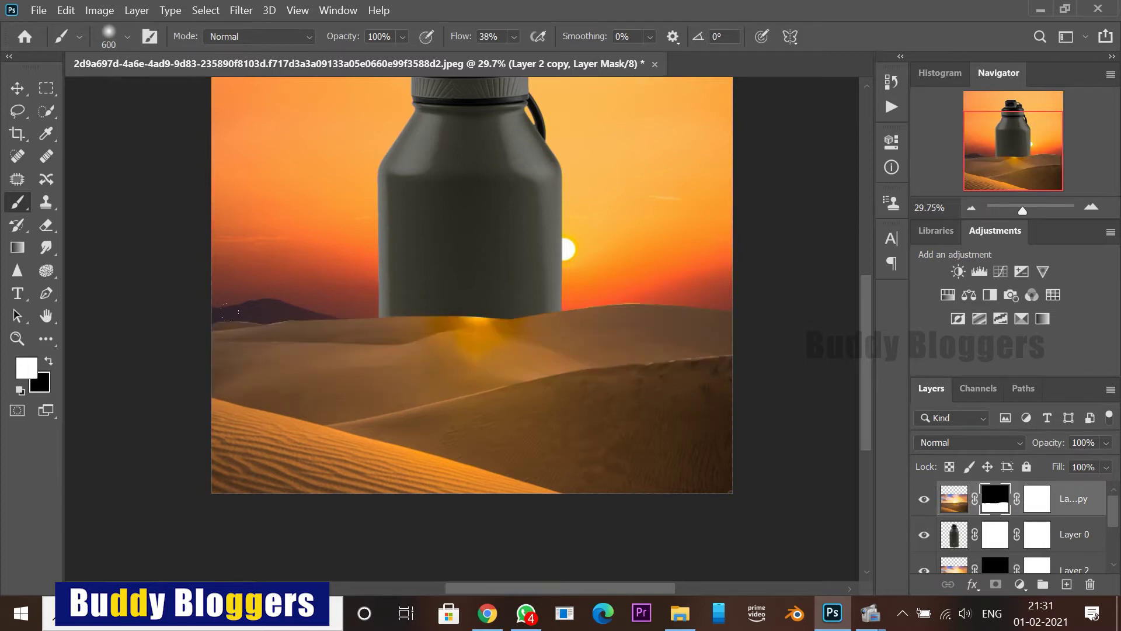
{"action": "left_click_drag", "start_coordinate": [189, 310], "coordinate": [648, 310]}
{"action": "key", "text": "ctrl+z"}
{"action": "mouse_move", "coordinate": [502, 310]}
{"action": "left_mouse_down"}
{"action": "mouse_move", "coordinate": [449, 310]}
{"action": "mouse_move", "coordinate": [671, 310]}
{"action": "mouse_move", "coordinate": [268, 310]}
{"action": "left_mouse_up"}
{"action": "key", "text": "ctrl+z"}
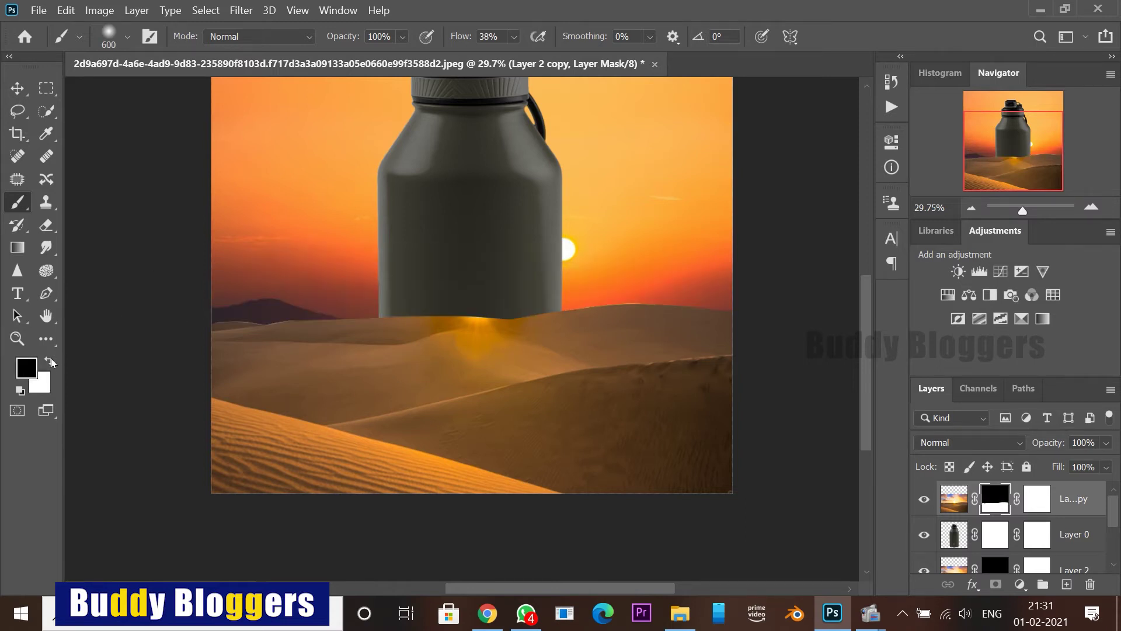
Step: Paint black on the dune copy's mask over the bottle to reveal its lower body above the front dune
{"action": "mouse_move", "coordinate": [389, 346]}
{"action": "left_mouse_down"}
{"action": "mouse_move", "coordinate": [514, 330]}
{"action": "mouse_move", "coordinate": [488, 283]}
{"action": "left_mouse_up"}
{"action": "mouse_move", "coordinate": [382, 303]}
{"action": "left_mouse_down"}
{"action": "mouse_move", "coordinate": [485, 368]}
{"action": "mouse_move", "coordinate": [382, 376]}
{"action": "mouse_move", "coordinate": [545, 390]}
{"action": "mouse_move", "coordinate": [553, 227]}
{"action": "left_mouse_up"}
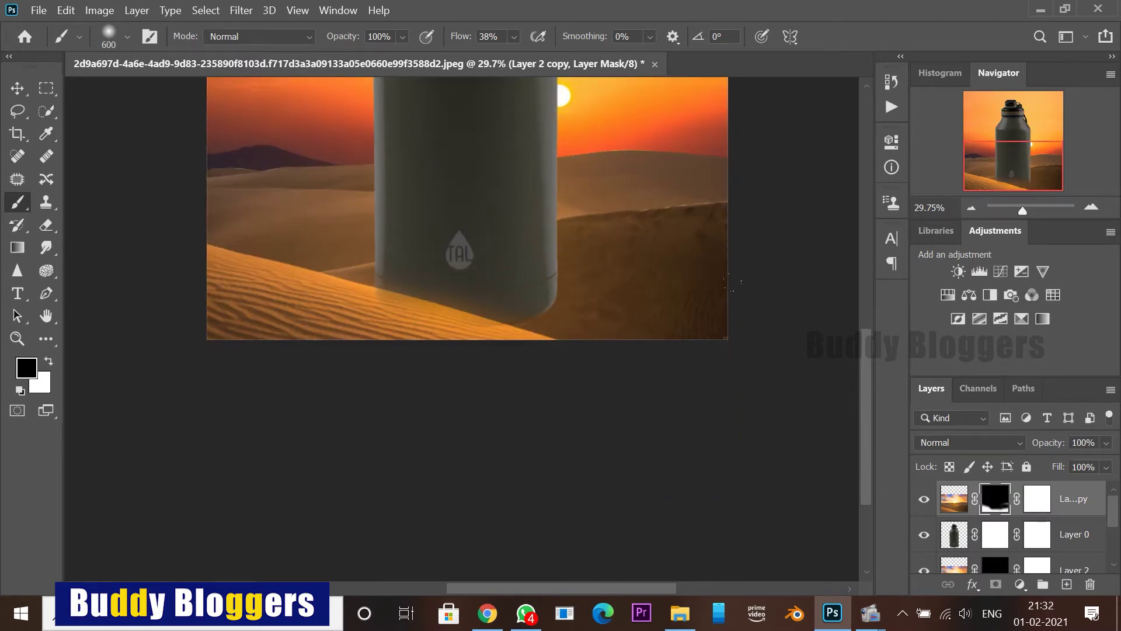
Step: Trace the front dune's crest across the bottle's base with a Pen path down to the canvas edge
{"action": "scroll", "coordinate": [411, 302], "scroll_direction": "up", "scroll_amount": 7}
{"action": "key", "text": "p"}
{"action": "scroll", "coordinate": [322, 268], "scroll_direction": "up", "scroll_amount": 12}
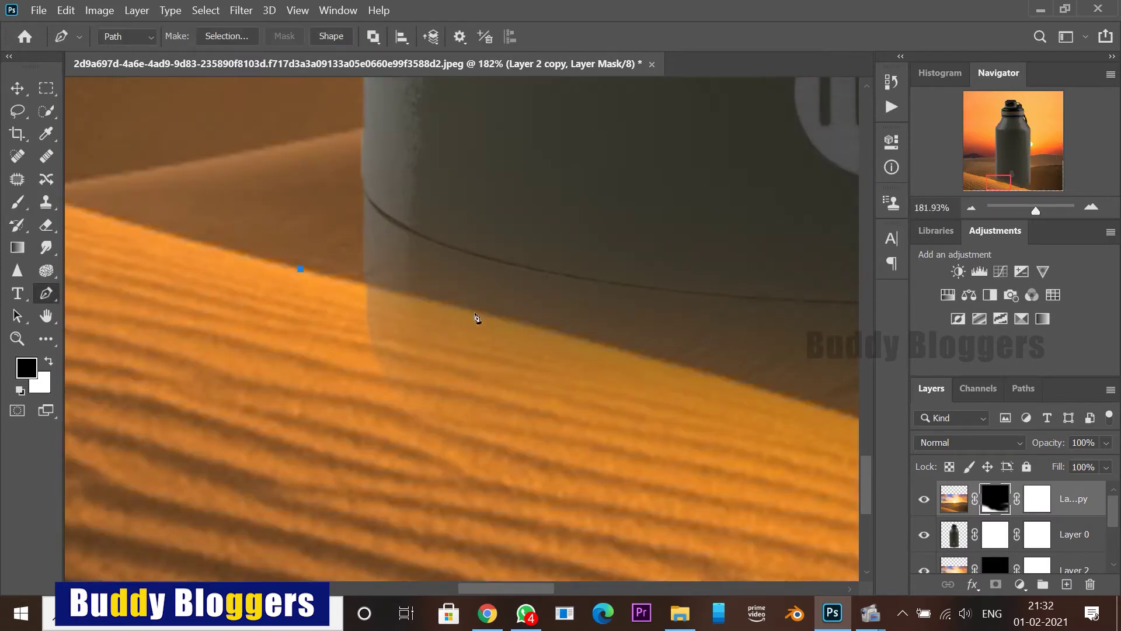
{"action": "left_click_drag", "start_coordinate": [761, 330], "coordinate": [357, 168]}
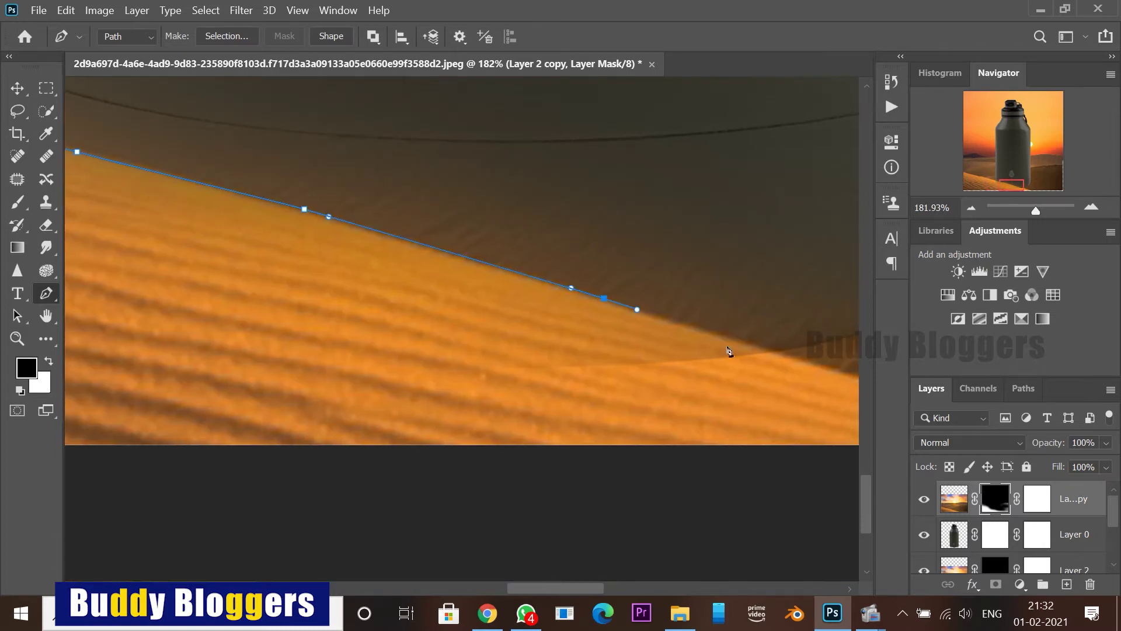
{"action": "left_click", "coordinate": [778, 349]}
{"action": "scroll", "coordinate": [533, 245], "scroll_direction": "down", "scroll_amount": 2}
{"action": "scroll", "coordinate": [502, 246], "scroll_direction": "down", "scroll_amount": 14}
{"action": "scroll", "coordinate": [578, 247], "scroll_direction": "up", "scroll_amount": 7}
{"action": "scroll", "coordinate": [626, 269], "scroll_direction": "up", "scroll_amount": 9}
{"action": "left_click", "coordinate": [559, 270]}
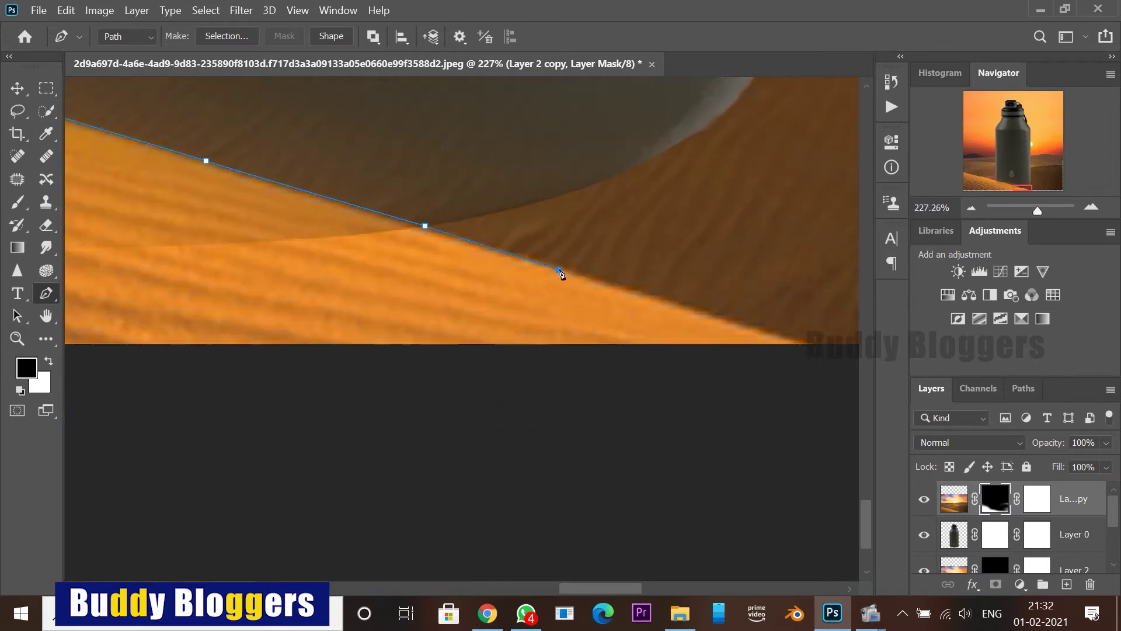
{"action": "left_click", "coordinate": [816, 347]}
Step: Close the path around the sand below the crest, running outside the canvas
{"action": "scroll", "coordinate": [781, 402], "scroll_direction": "down", "scroll_amount": 20}
{"action": "scroll", "coordinate": [504, 364], "scroll_direction": "up", "scroll_amount": 3}
{"action": "left_click_drag", "start_coordinate": [413, 480], "coordinate": [524, 275]}
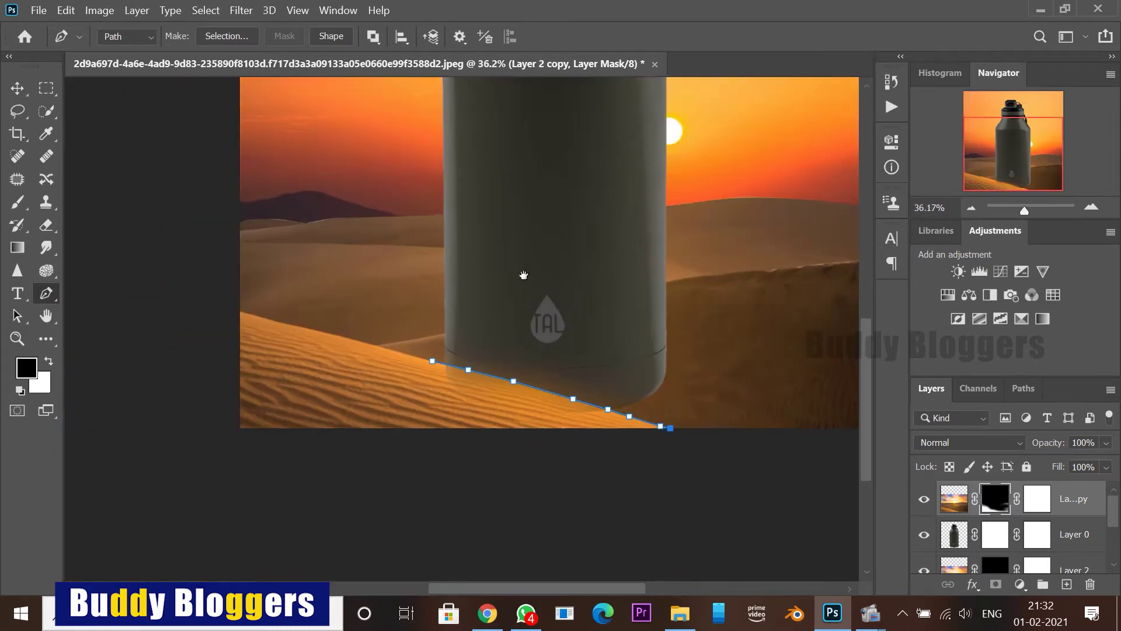
{"action": "scroll", "coordinate": [353, 397], "scroll_direction": "up", "scroll_amount": 15}
{"action": "scroll", "coordinate": [390, 358], "scroll_direction": "down", "scroll_amount": 10}
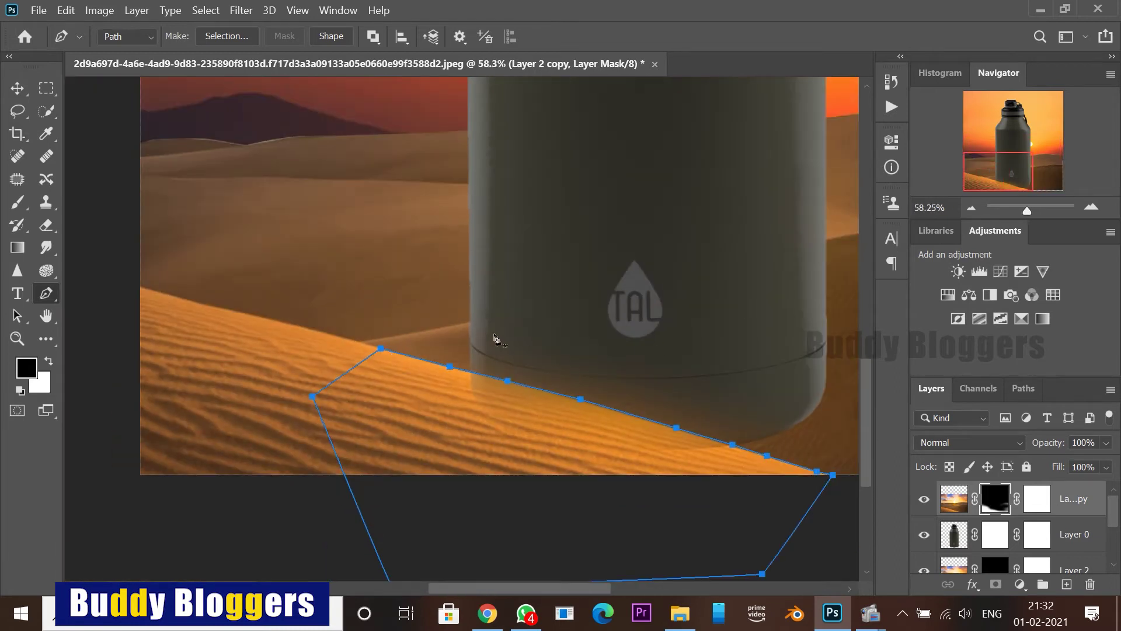
{"action": "scroll", "coordinate": [494, 337], "scroll_direction": "up", "scroll_amount": 1}
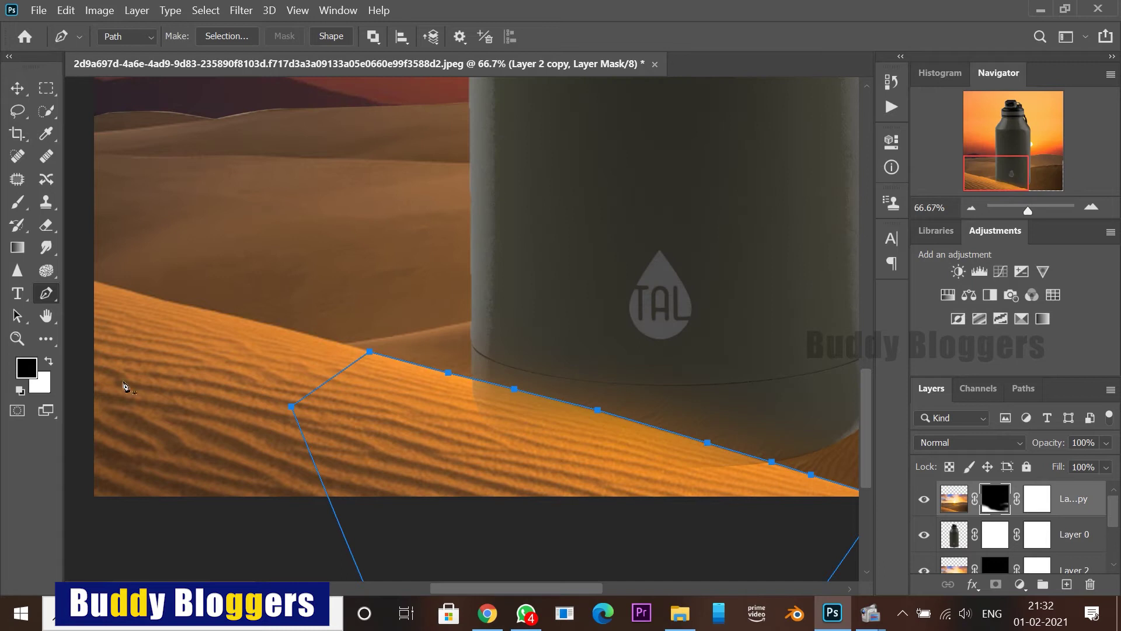
Step: Turn the path into a selection, fill it with white on the dune copy's mask and deselect
{"action": "key", "text": "ctrl+Return"}
{"action": "key", "text": "ctrl+BackSpace"}
{"action": "key", "text": "ctrl+d"}
{"action": "scroll", "coordinate": [521, 391], "scroll_direction": "down", "scroll_amount": 10}
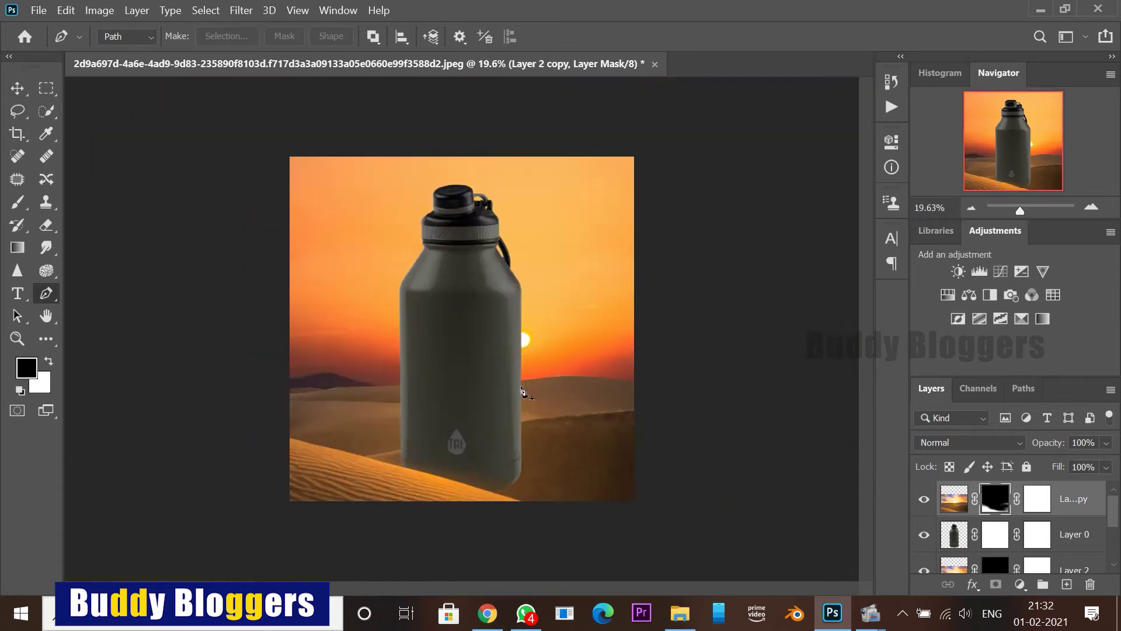
Step: Select the bottle layer and move the bottle down and slightly left so its base sinks behind the front dune
{"action": "scroll", "coordinate": [452, 475], "scroll_direction": "up", "scroll_amount": 7}
{"action": "key", "text": "v"}
{"action": "scroll", "coordinate": [473, 387], "scroll_direction": "down", "scroll_amount": 3}
{"action": "scroll", "coordinate": [466, 456], "scroll_direction": "up", "scroll_amount": 4}
{"action": "left_click_drag", "start_coordinate": [452, 470], "coordinate": [494, 306]}
{"action": "scroll", "coordinate": [594, 290], "scroll_direction": "down", "scroll_amount": 7}
{"action": "scroll", "coordinate": [483, 439], "scroll_direction": "up", "scroll_amount": 5}
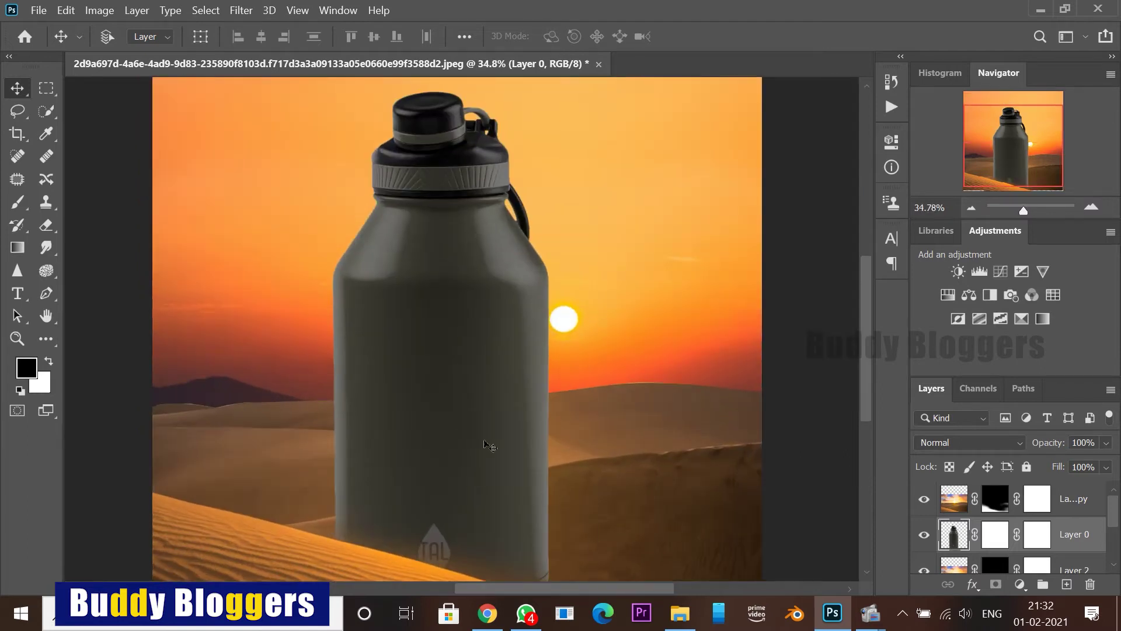
{"action": "left_click_drag", "start_coordinate": [485, 444], "coordinate": [489, 305]}
{"action": "right_click", "coordinate": [469, 345]}
{"action": "left_click", "coordinate": [474, 353]}
{"action": "mouse_move", "coordinate": [468, 353]}
{"action": "left_mouse_down"}
{"action": "mouse_move", "coordinate": [469, 328]}
{"action": "mouse_move", "coordinate": [468, 345]}
{"action": "left_mouse_up"}
{"action": "scroll", "coordinate": [655, 418], "scroll_direction": "down", "scroll_amount": 3}
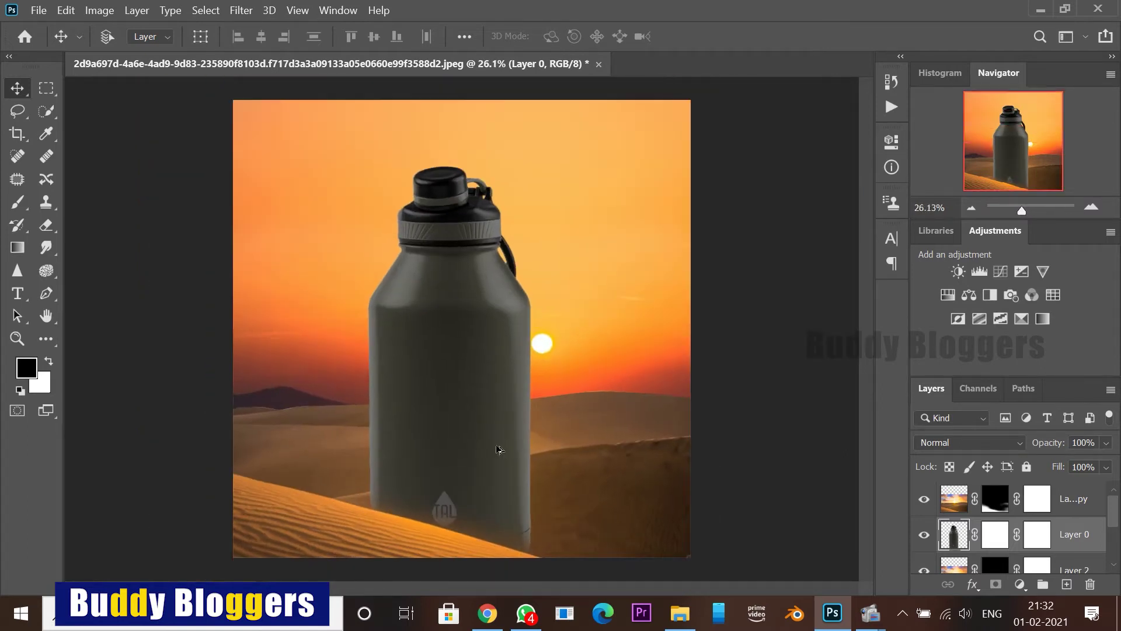
Step: Create a new layer above the bottle and sample a light orange from the sky as the brush colour
{"action": "scroll", "coordinate": [498, 449], "scroll_direction": "up", "scroll_amount": 1}
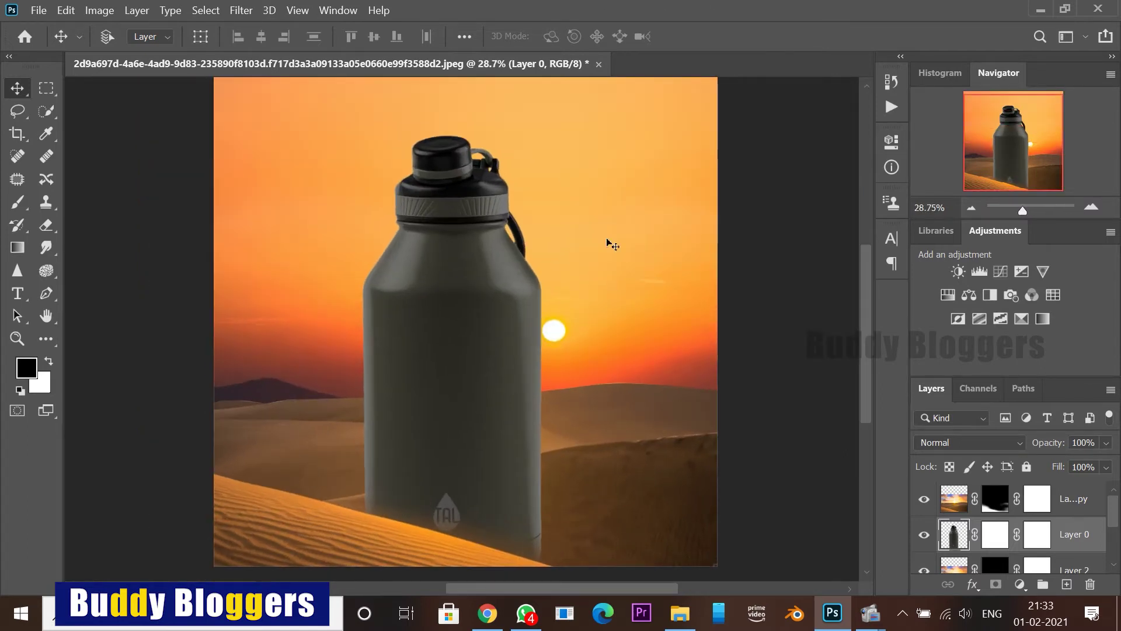
{"action": "scroll", "coordinate": [608, 242], "scroll_direction": "down", "scroll_amount": 4}
{"action": "scroll", "coordinate": [485, 334], "scroll_direction": "up", "scroll_amount": 5}
{"action": "scroll", "coordinate": [490, 293], "scroll_direction": "down", "scroll_amount": 3}
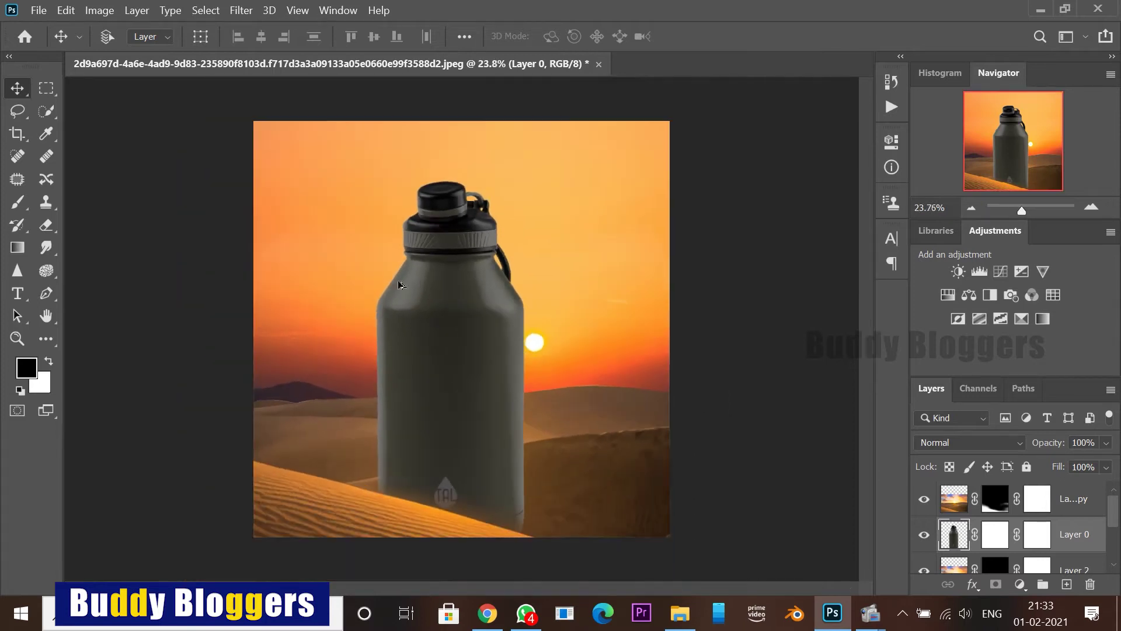
{"action": "scroll", "coordinate": [408, 293], "scroll_direction": "up", "scroll_amount": 1}
{"action": "key", "text": "ctrl+alt+shift+n"}
{"action": "key", "text": "m"}
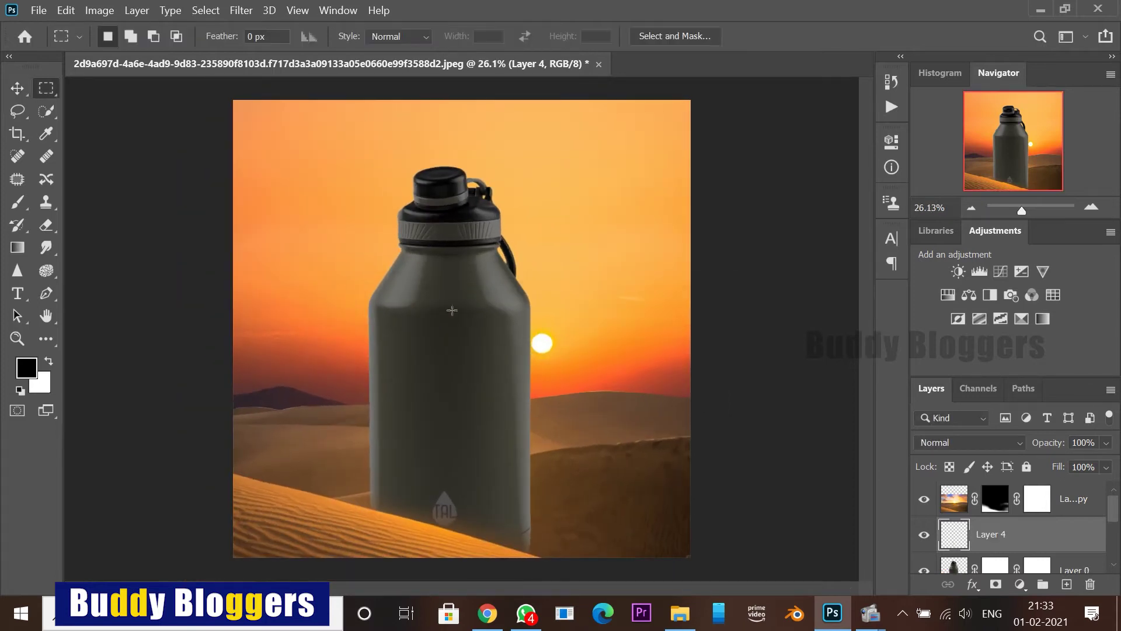
{"action": "left_click", "coordinate": [30, 370]}
{"action": "left_click", "coordinate": [573, 134]}
{"action": "left_click", "coordinate": [937, 238]}
{"action": "key", "text": "b"}
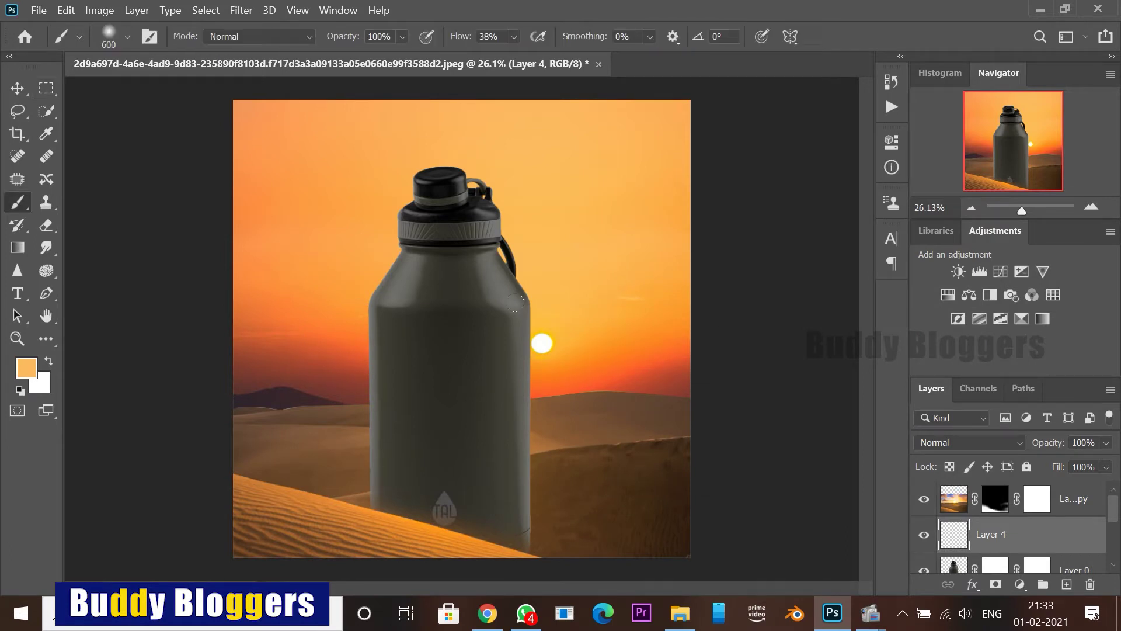
{"action": "mouse_move", "coordinate": [569, 327]}
{"action": "left_mouse_down"}
{"action": "mouse_move", "coordinate": [568, 446]}
{"action": "mouse_move", "coordinate": [564, 327]}
{"action": "left_mouse_up"}
{"action": "left_click", "coordinate": [24, 94]}
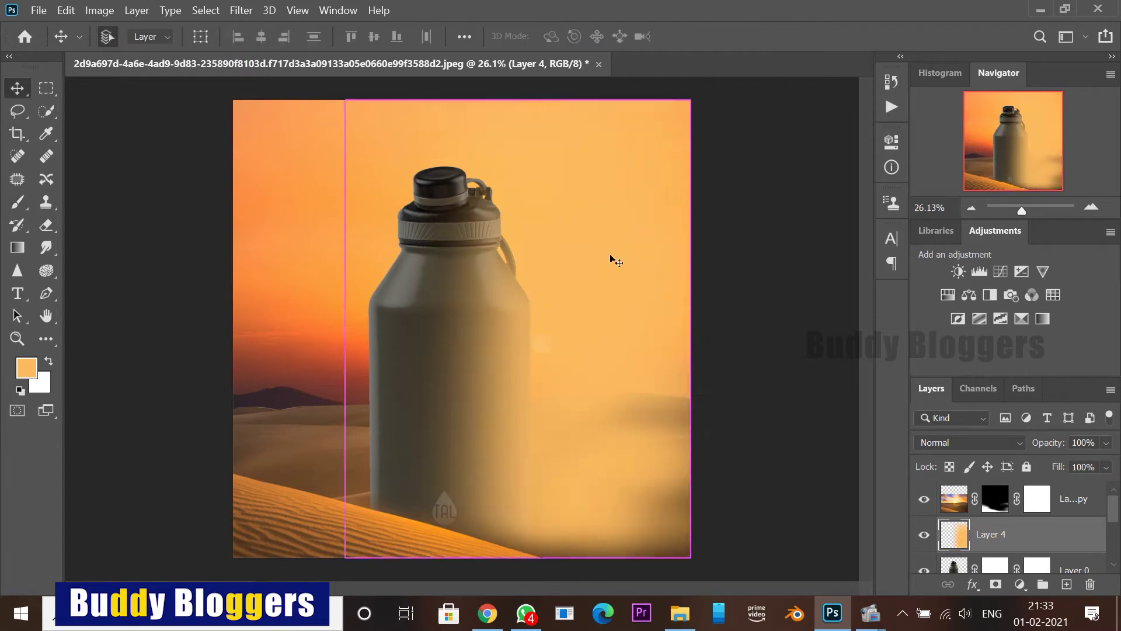
{"action": "key", "text": "Delete"}
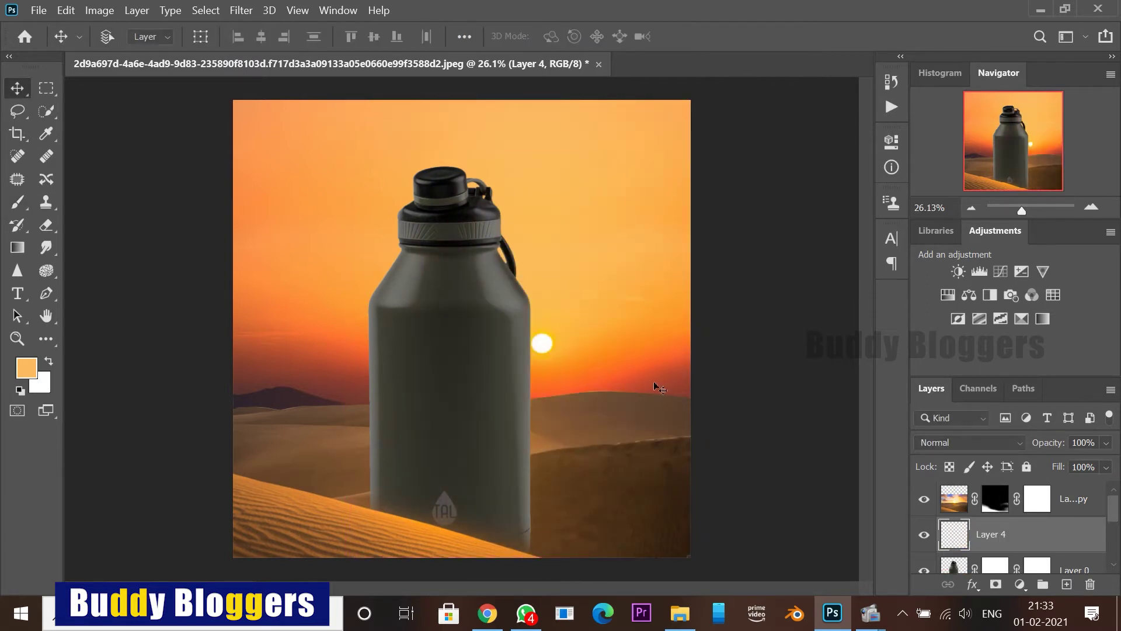
Step: Load the bottle's outline as a selection on the new layer and set the brush to 250 px
{"action": "scroll", "coordinate": [1019, 523], "scroll_direction": "down", "scroll_amount": 1}
{"action": "scroll", "coordinate": [506, 308], "scroll_direction": "up", "scroll_amount": 6}
{"action": "key", "text": "b"}
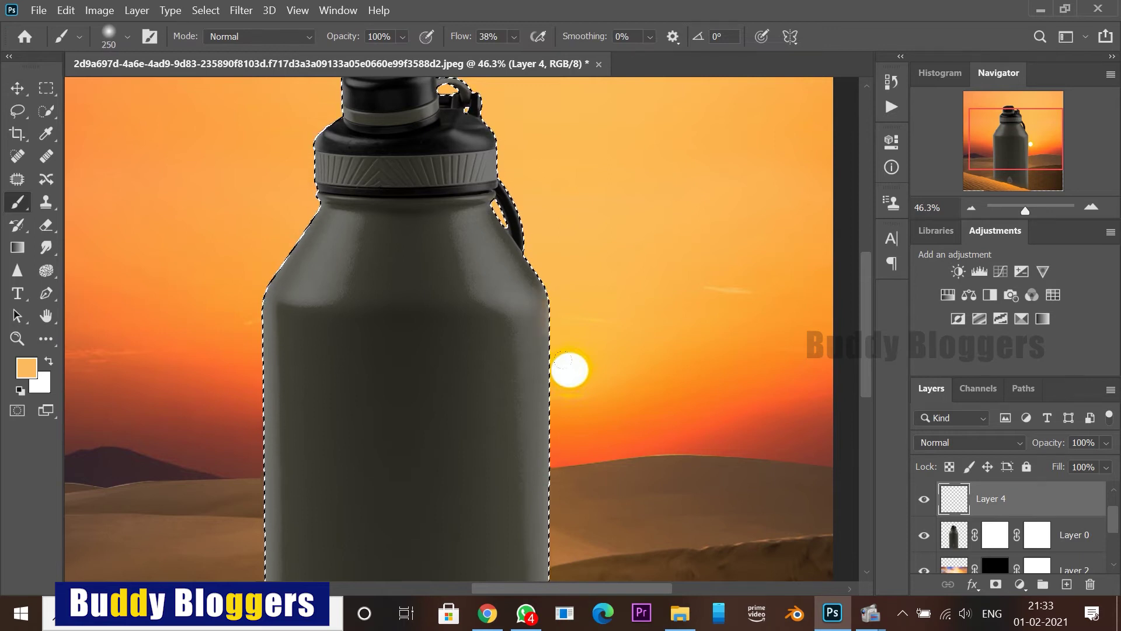
Step: Paint light-orange rim light along the bottle's sun-facing edge, using a 60 px brush on the lid band, strap and shoulder
{"action": "scroll", "coordinate": [560, 438], "scroll_direction": "down", "scroll_amount": 4}
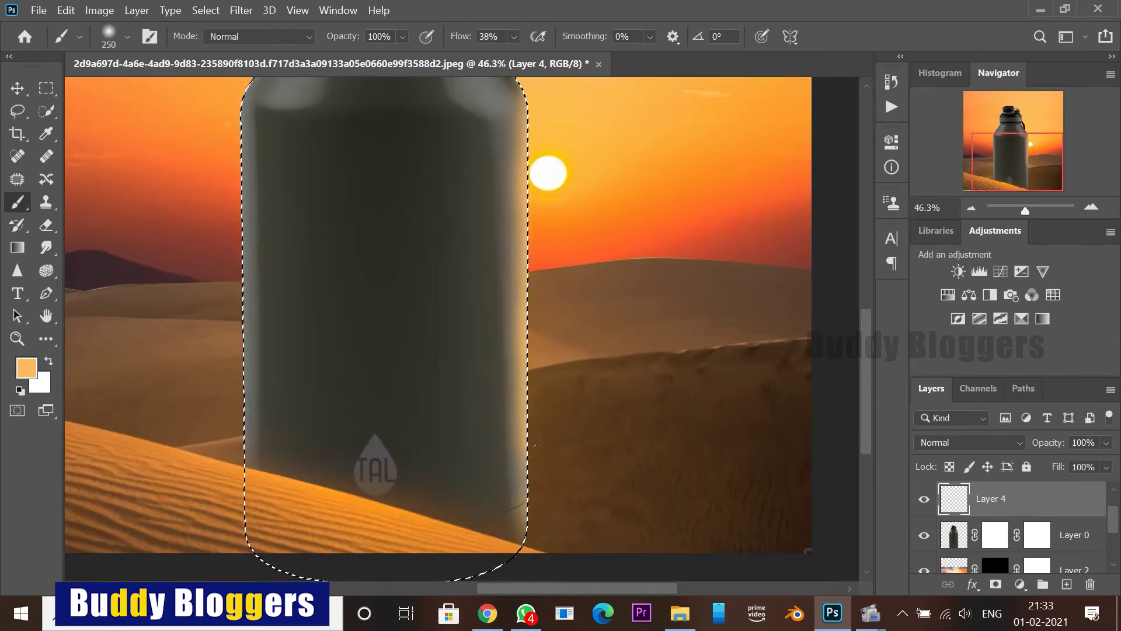
{"action": "scroll", "coordinate": [520, 446], "scroll_direction": "up", "scroll_amount": 3}
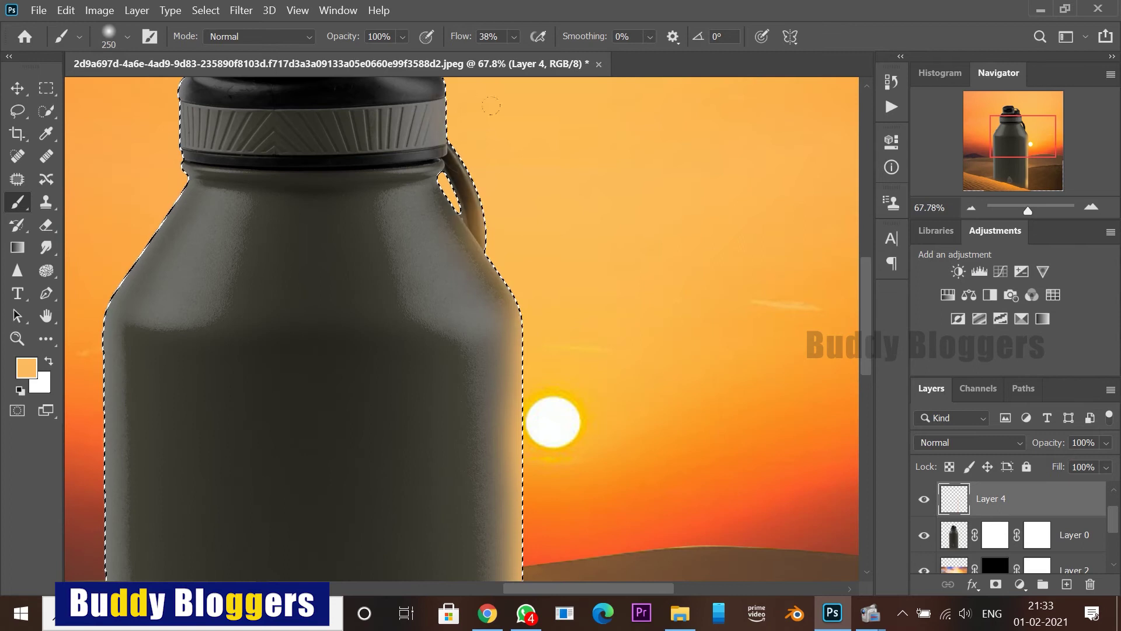
{"action": "scroll", "coordinate": [550, 290], "scroll_direction": "down", "scroll_amount": 4}
{"action": "scroll", "coordinate": [488, 180], "scroll_direction": "up", "scroll_amount": 12}
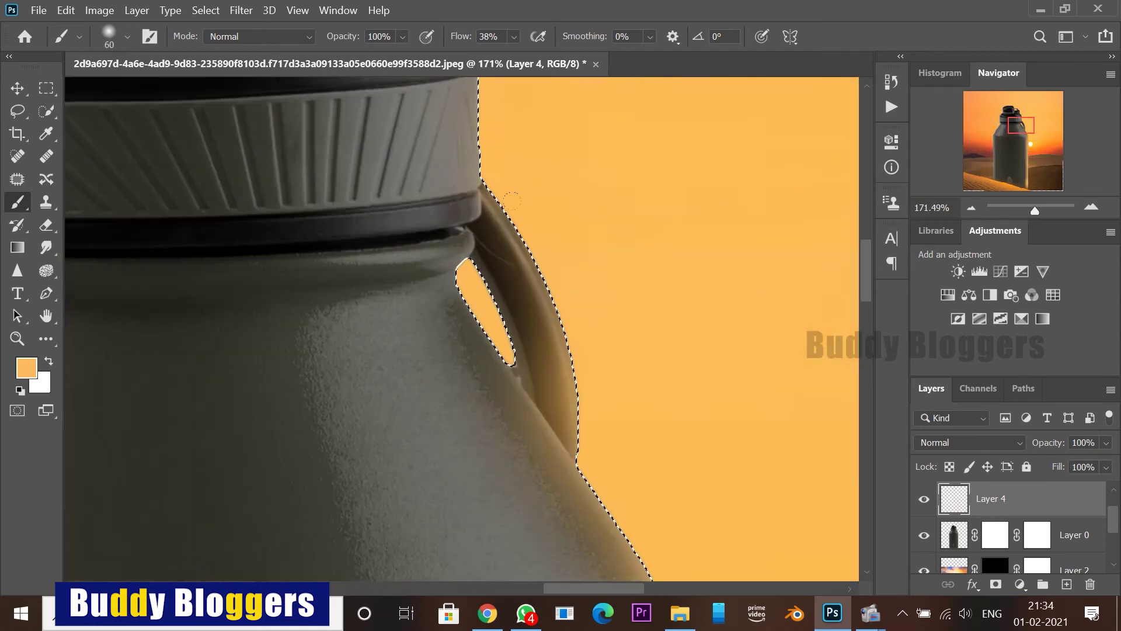
{"action": "scroll", "coordinate": [607, 284], "scroll_direction": "down", "scroll_amount": 7}
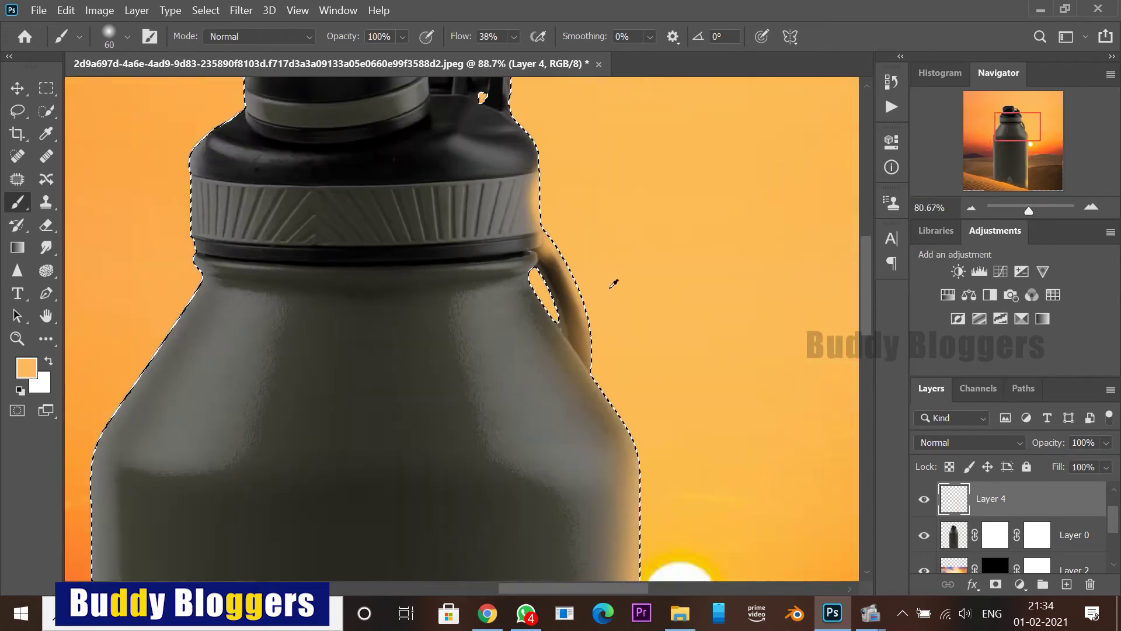
{"action": "scroll", "coordinate": [532, 157], "scroll_direction": "up", "scroll_amount": 9}
{"action": "scroll", "coordinate": [542, 184], "scroll_direction": "down", "scroll_amount": 8}
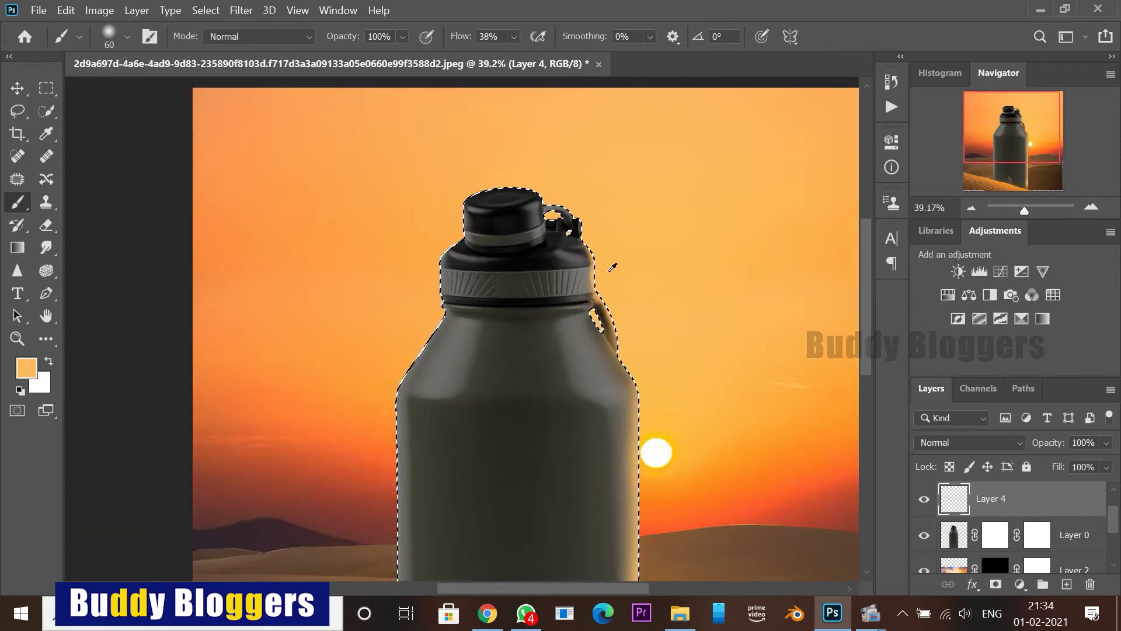
{"action": "scroll", "coordinate": [521, 223], "scroll_direction": "up", "scroll_amount": 7}
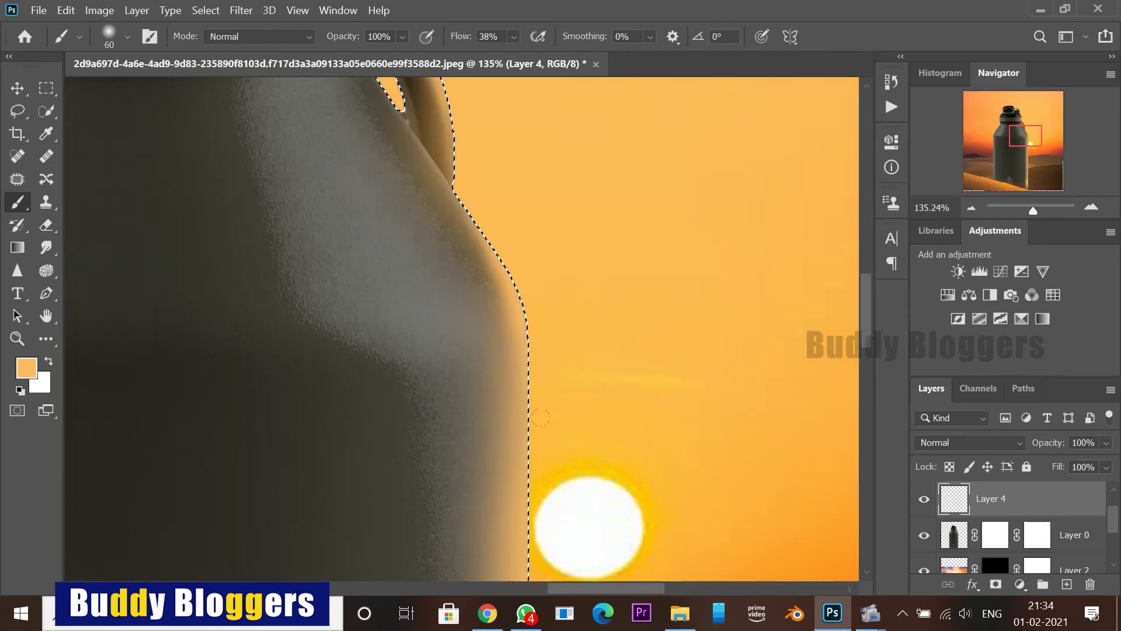
{"action": "scroll", "coordinate": [608, 318], "scroll_direction": "down", "scroll_amount": 15}
{"action": "scroll", "coordinate": [598, 368], "scroll_direction": "up", "scroll_amount": 9}
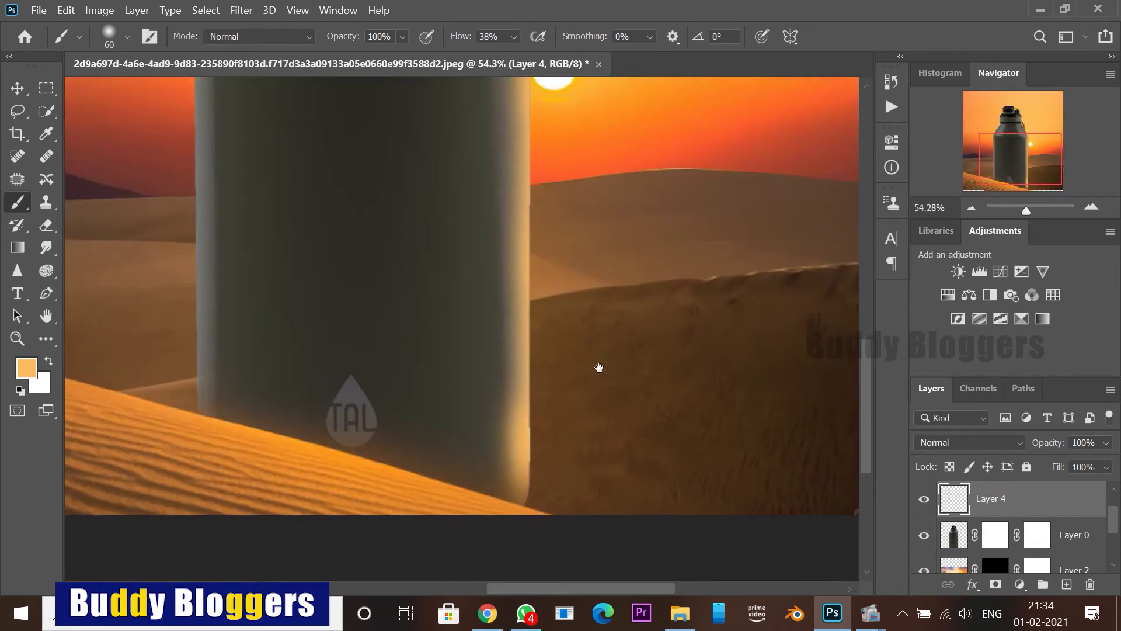
Step: Reload the bottle's outline as a selection, paint a broader orange glow down its sun-facing edge with a 600 px brush, and deselect
{"action": "left_click", "coordinate": [952, 541], "text": "ctrl"}
{"action": "scroll", "coordinate": [557, 284], "scroll_direction": "up", "scroll_amount": 1}
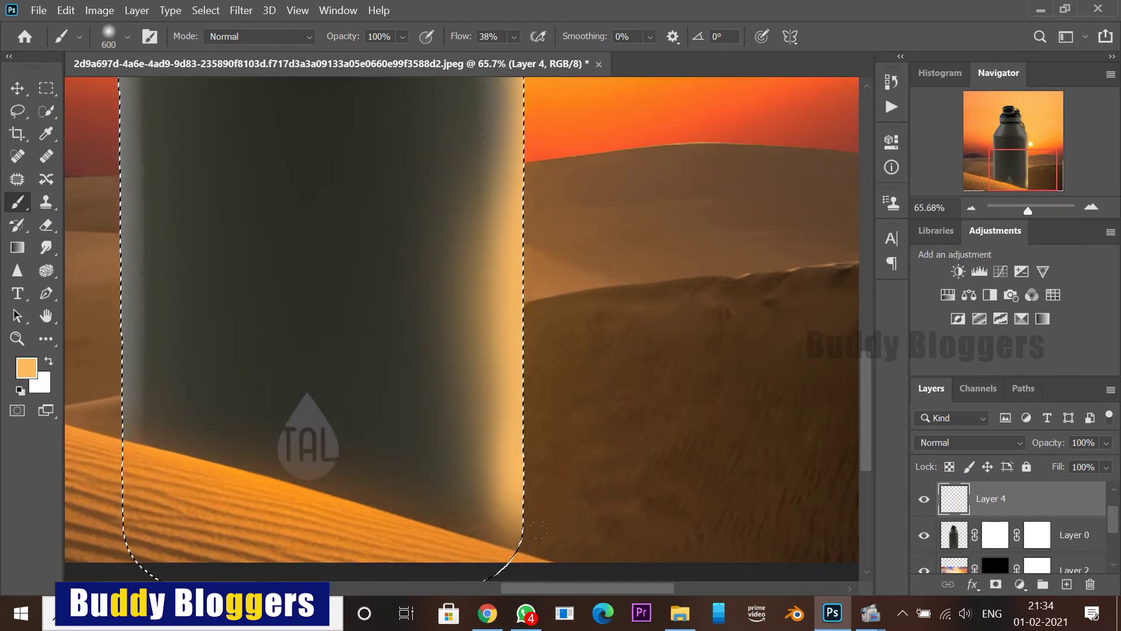
{"action": "scroll", "coordinate": [689, 451], "scroll_direction": "down", "scroll_amount": 1}
{"action": "key", "text": "e"}
{"action": "left_click_drag", "start_coordinate": [605, 496], "coordinate": [584, 461]}
{"action": "key", "text": "b"}
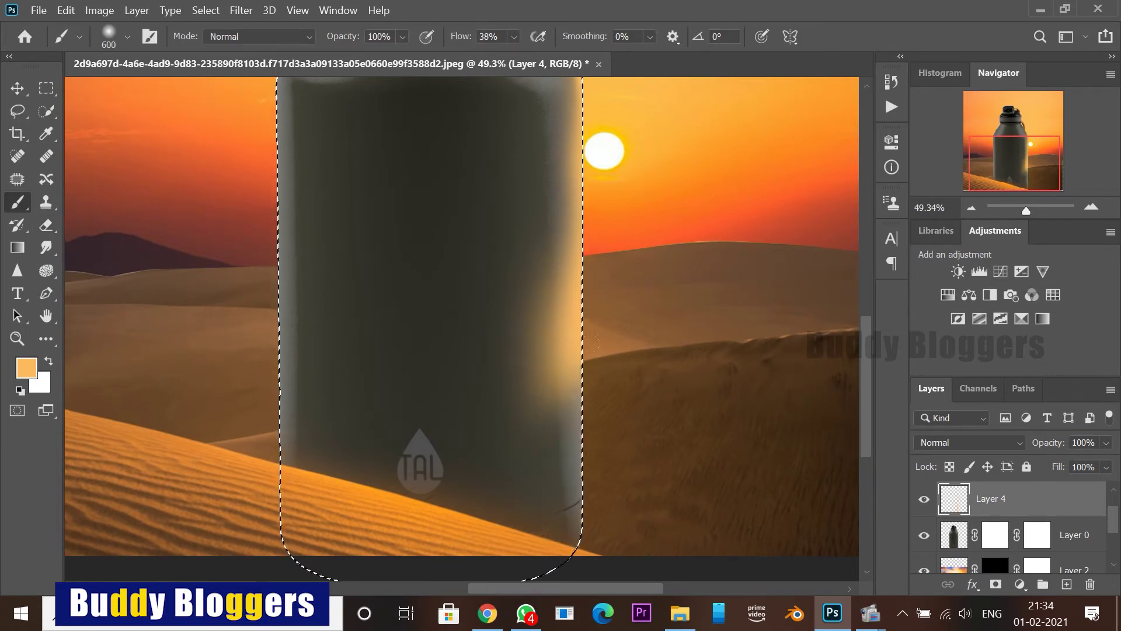
{"action": "left_click_drag", "start_coordinate": [620, 514], "coordinate": [613, 134]}
{"action": "scroll", "coordinate": [572, 296], "scroll_direction": "down", "scroll_amount": 2}
{"action": "scroll", "coordinate": [571, 298], "scroll_direction": "up", "scroll_amount": 1}
{"action": "left_click_drag", "start_coordinate": [560, 332], "coordinate": [517, 152]}
{"action": "left_click", "coordinate": [17, 88]}
{"action": "key", "text": "ctrl+d"}
Step: Try several blend modes on the rim-light layer and set it to Overlay
{"action": "left_click", "coordinate": [963, 442]}
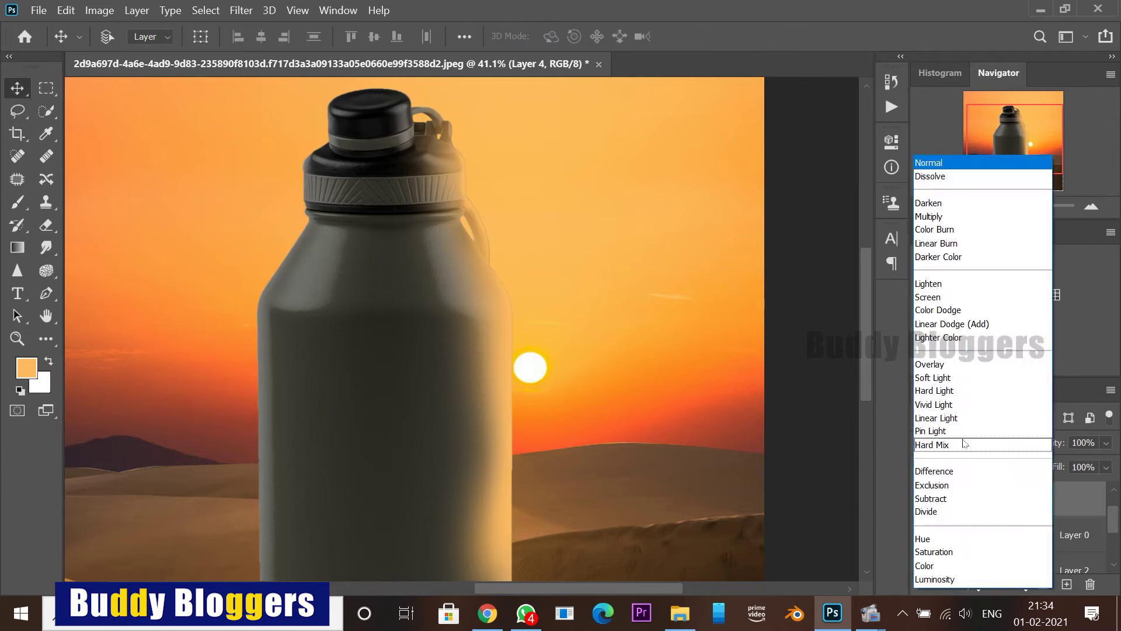
{"action": "left_click", "coordinate": [959, 469]}
{"action": "key", "text": "Up"}
{"action": "key", "text": "Up"}
{"action": "key", "text": "Up"}
{"action": "key", "text": "Up"}
{"action": "key", "text": "Up"}
{"action": "key", "text": "Up"}
{"action": "key", "text": "Up"}
{"action": "key", "text": "Up"}
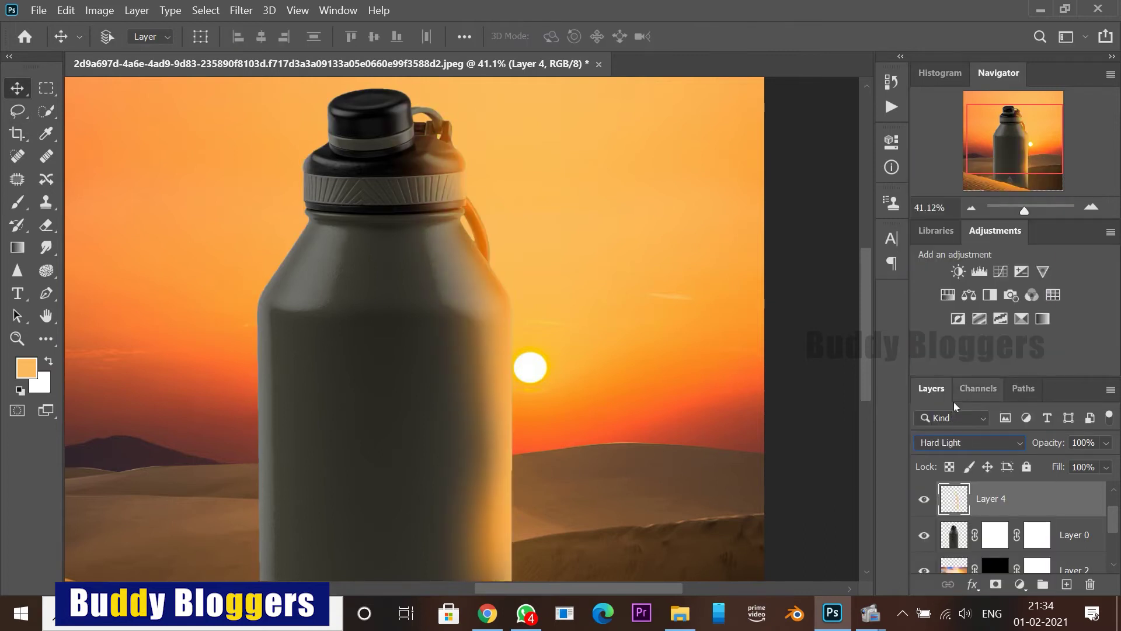
{"action": "key", "text": "Down"}
Step: Select the bottle layer and make it darker and less saturated with Hue/Saturation
{"action": "scroll", "coordinate": [479, 350], "scroll_direction": "down", "scroll_amount": 8}
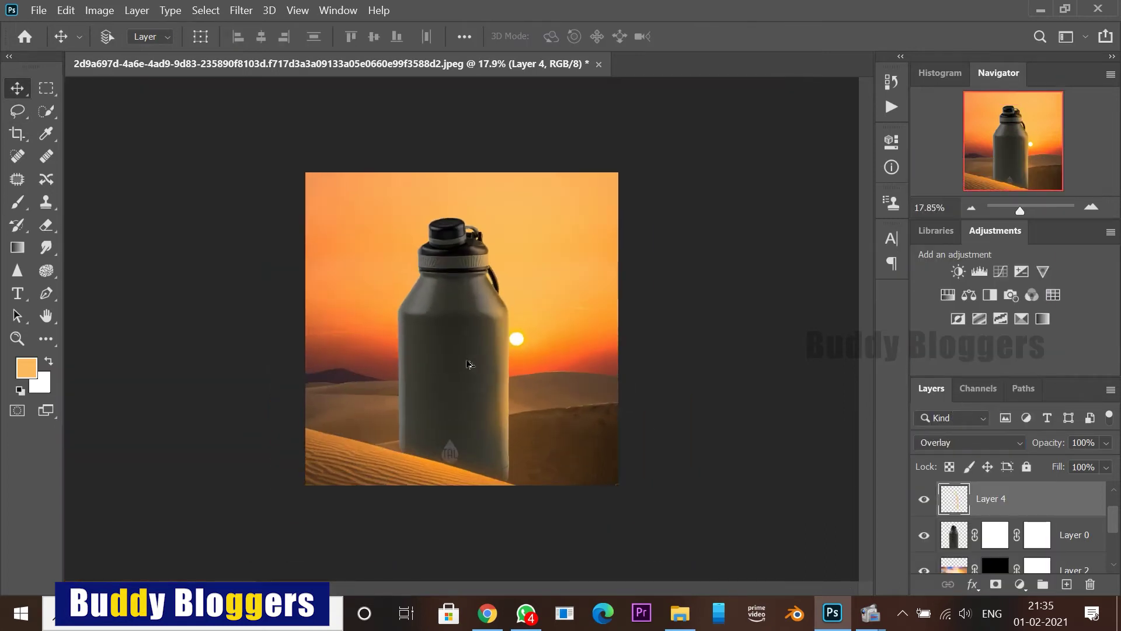
{"action": "scroll", "coordinate": [466, 362], "scroll_direction": "up", "scroll_amount": 7}
{"action": "scroll", "coordinate": [453, 328], "scroll_direction": "down", "scroll_amount": 4}
{"action": "scroll", "coordinate": [453, 327], "scroll_direction": "up", "scroll_amount": 5}
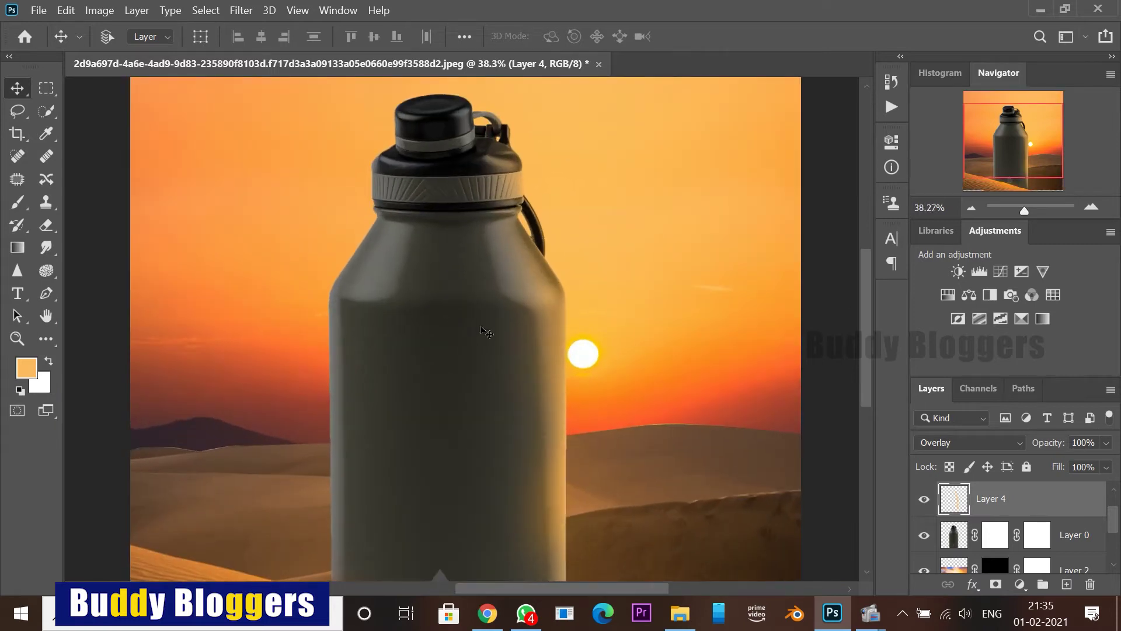
{"action": "scroll", "coordinate": [671, 390], "scroll_direction": "down", "scroll_amount": 7}
{"action": "scroll", "coordinate": [473, 438], "scroll_direction": "up", "scroll_amount": 3}
{"action": "right_click", "coordinate": [412, 392]}
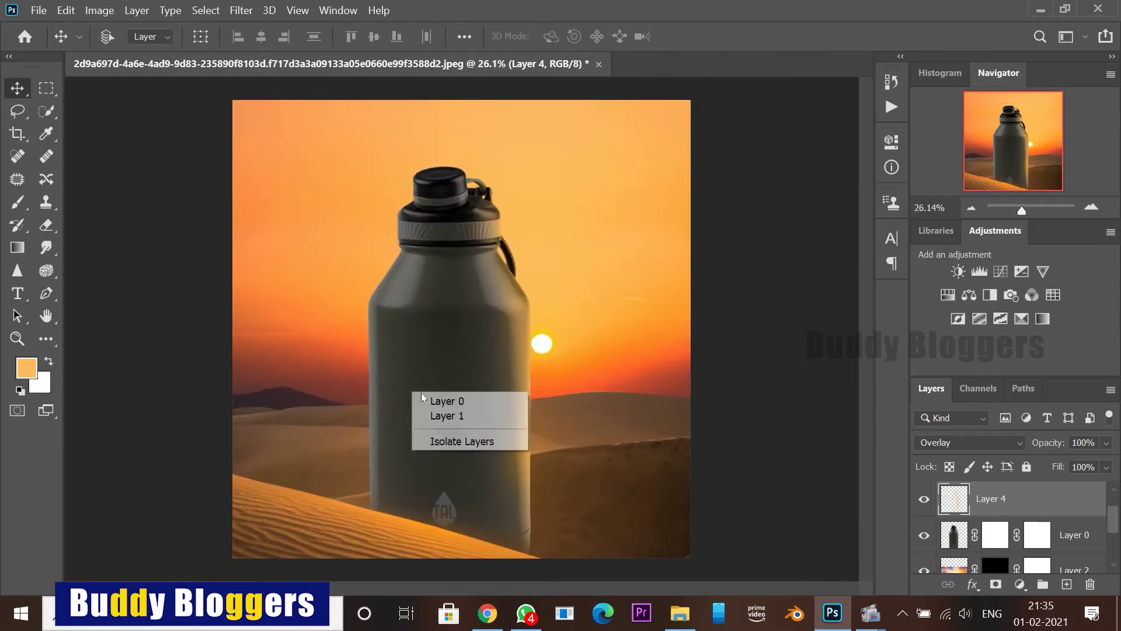
{"action": "left_click", "coordinate": [438, 402]}
{"action": "key", "text": "ctrl+u"}
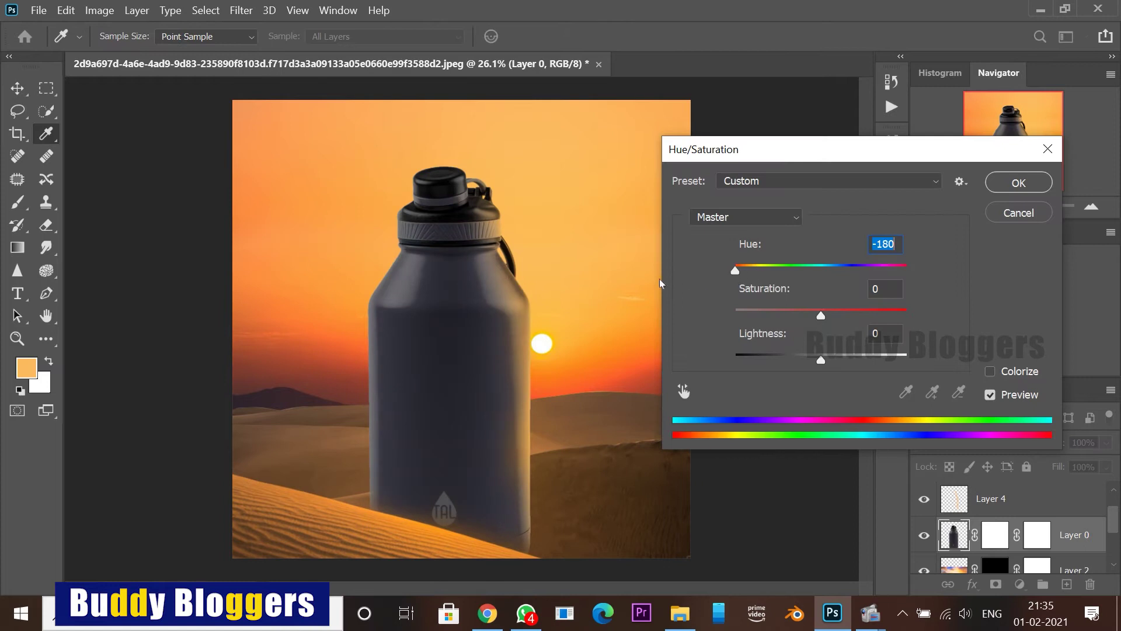
{"action": "left_click_drag", "start_coordinate": [821, 314], "coordinate": [783, 313]}
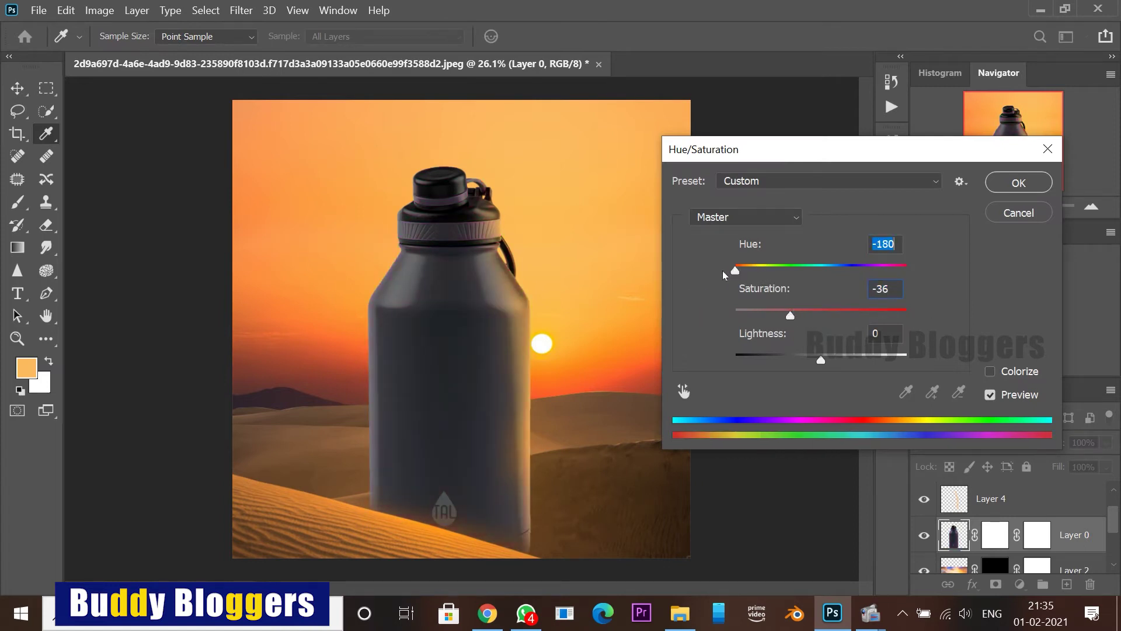
{"action": "mouse_move", "coordinate": [820, 360]}
{"action": "left_mouse_down"}
{"action": "mouse_move", "coordinate": [789, 359]}
{"action": "mouse_move", "coordinate": [807, 358]}
{"action": "left_mouse_up"}
{"action": "left_click", "coordinate": [1005, 188]}
Step: Examine how the bottle and the front dune layer fit together, both up close and in the whole composite
{"action": "scroll", "coordinate": [489, 430], "scroll_direction": "down", "scroll_amount": 5}
{"action": "scroll", "coordinate": [489, 432], "scroll_direction": "up", "scroll_amount": 8}
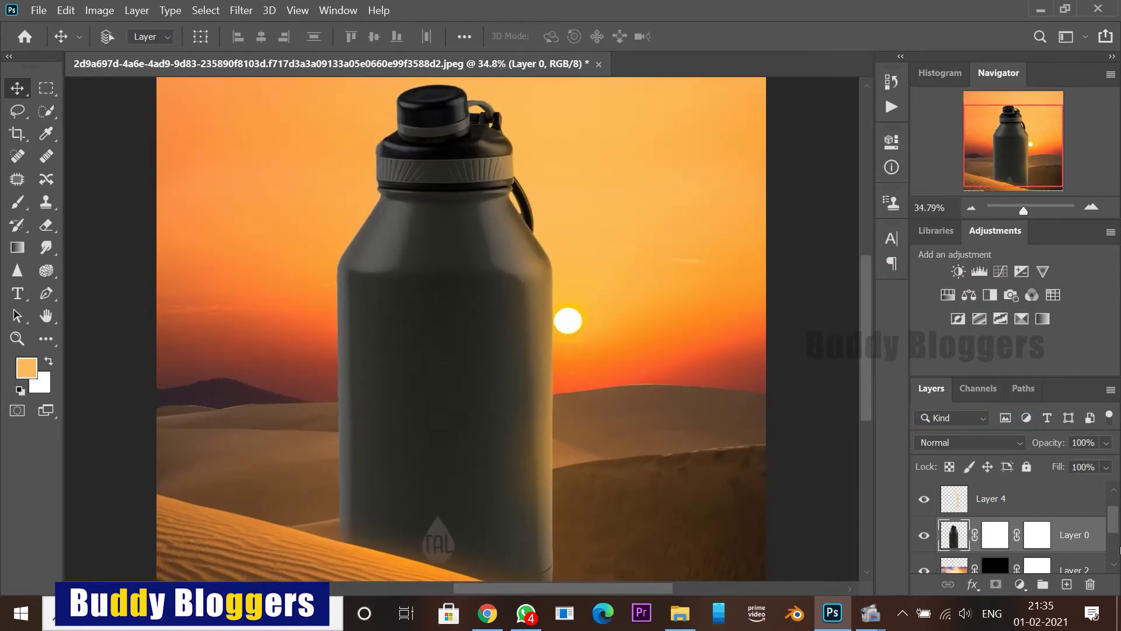
{"action": "left_click_drag", "start_coordinate": [459, 326], "coordinate": [498, 300]}
{"action": "right_click", "coordinate": [433, 467]}
{"action": "left_click", "coordinate": [456, 476]}
{"action": "scroll", "coordinate": [453, 352], "scroll_direction": "down", "scroll_amount": 7}
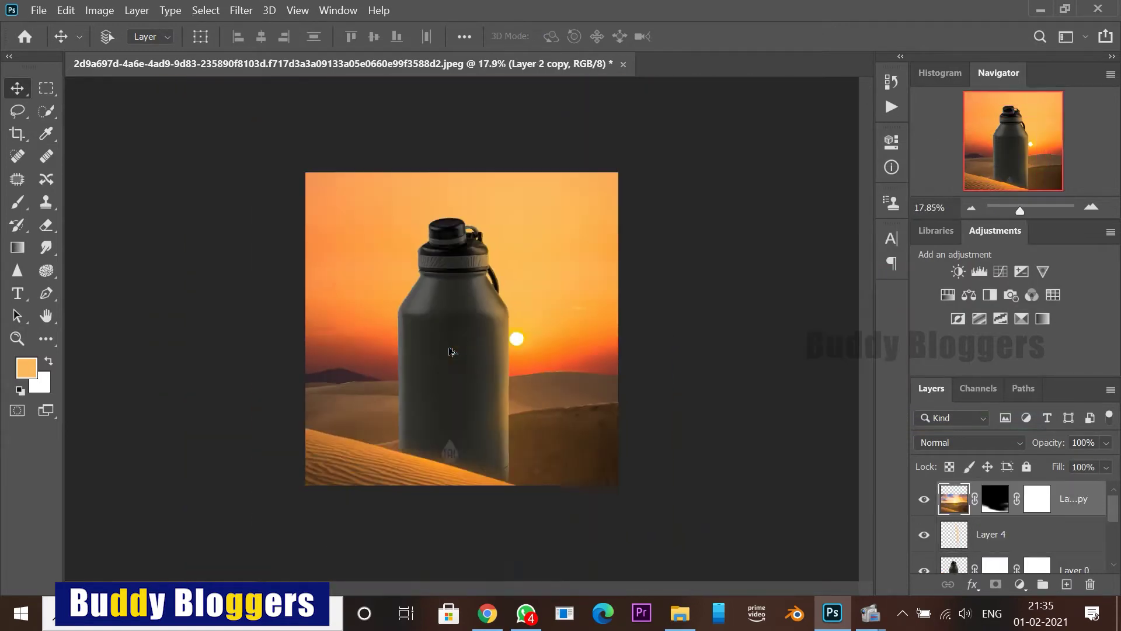
{"action": "scroll", "coordinate": [453, 352], "scroll_direction": "up", "scroll_amount": 5}
{"action": "right_click", "coordinate": [330, 483]}
{"action": "left_click", "coordinate": [353, 493]}
{"action": "scroll", "coordinate": [425, 396], "scroll_direction": "down", "scroll_amount": 4}
{"action": "scroll", "coordinate": [424, 397], "scroll_direction": "up", "scroll_amount": 4}
{"action": "scroll", "coordinate": [441, 329], "scroll_direction": "down", "scroll_amount": 3}
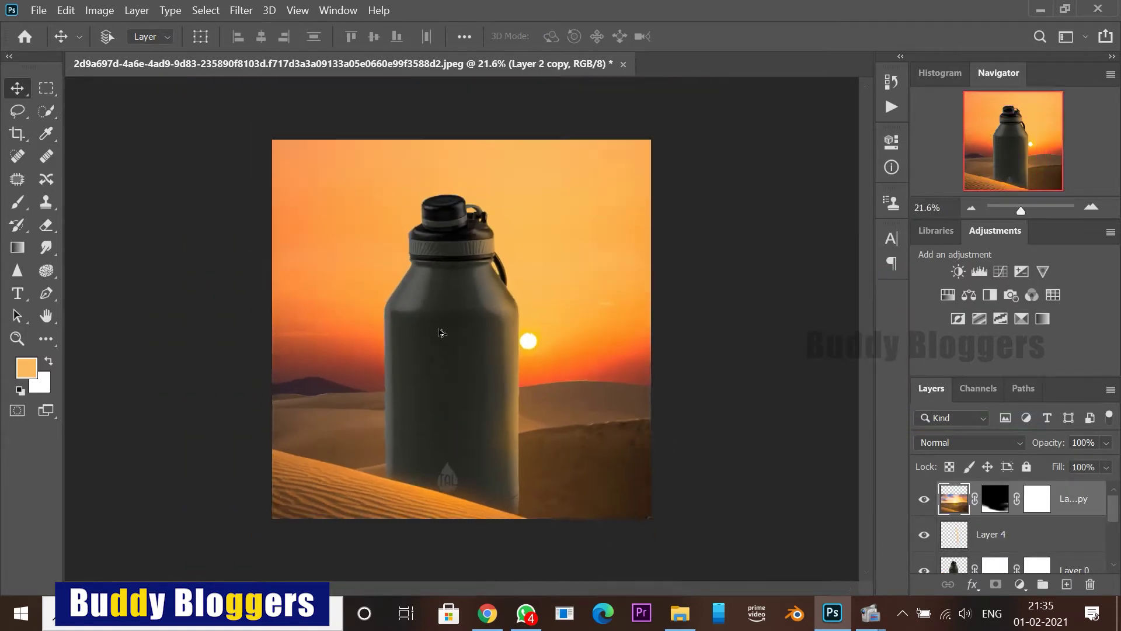
Step: Select the bottle layer and duplicate it
{"action": "scroll", "coordinate": [441, 331], "scroll_direction": "up", "scroll_amount": 4}
{"action": "scroll", "coordinate": [440, 348], "scroll_direction": "down", "scroll_amount": 2}
{"action": "right_click", "coordinate": [418, 308]}
{"action": "left_click", "coordinate": [430, 313]}
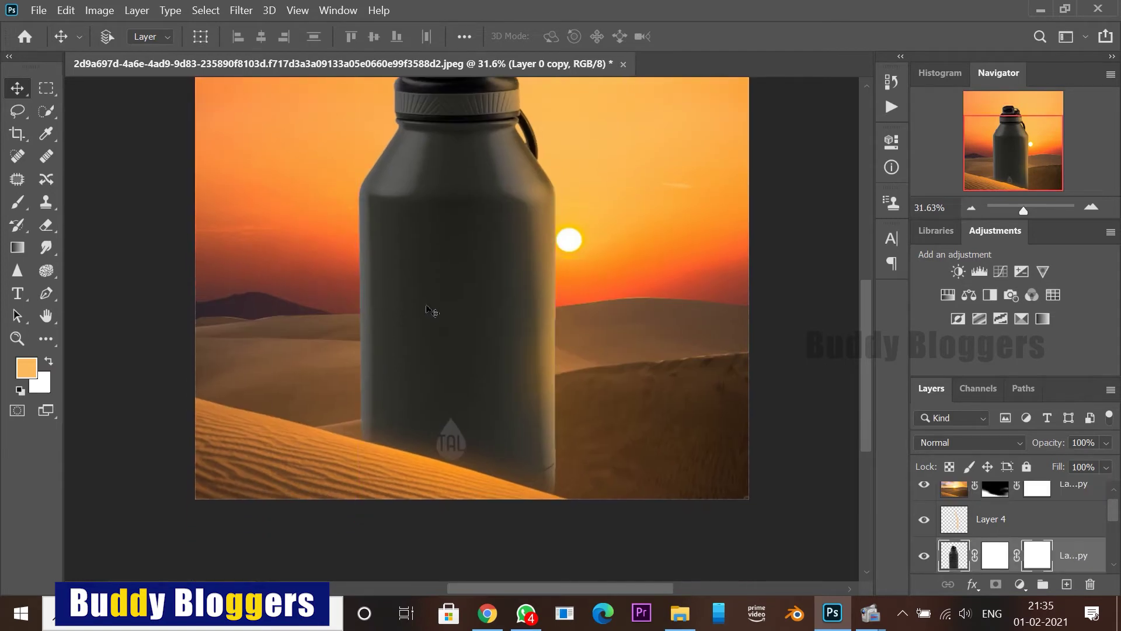
Step: Try to squash and skew the bottle copy into a slanted shadow shape at the foot of the bottle
{"action": "key", "text": "ctrl+t"}
{"action": "left_click_drag", "start_coordinate": [439, 345], "coordinate": [429, 441]}
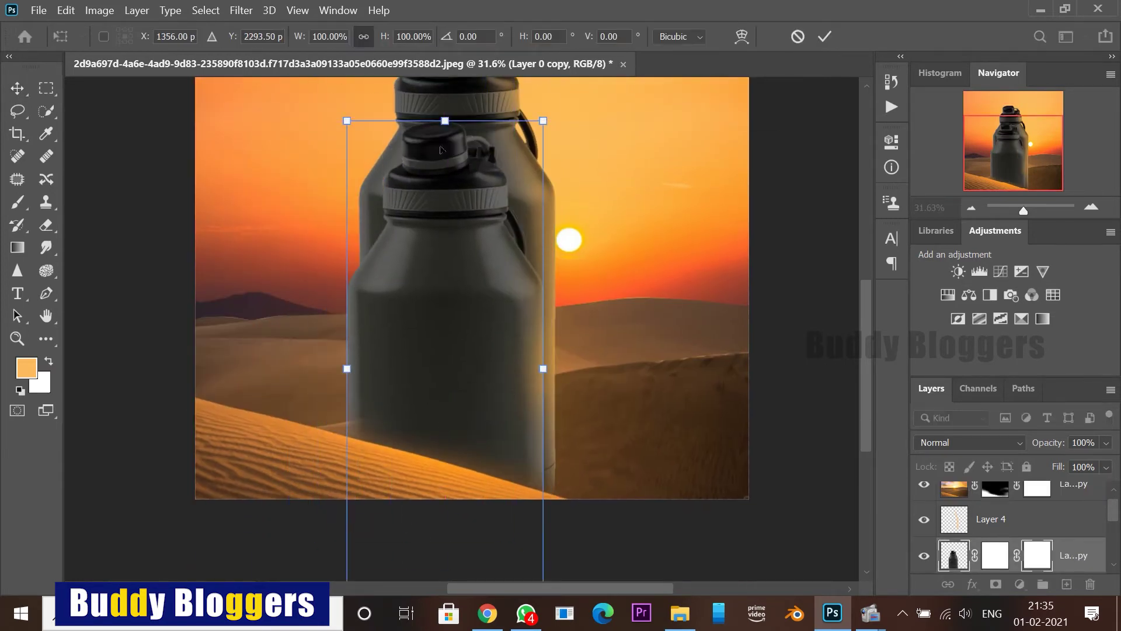
{"action": "left_click_drag", "start_coordinate": [444, 121], "coordinate": [159, 488]}
{"action": "left_click_drag", "start_coordinate": [447, 307], "coordinate": [442, 224]}
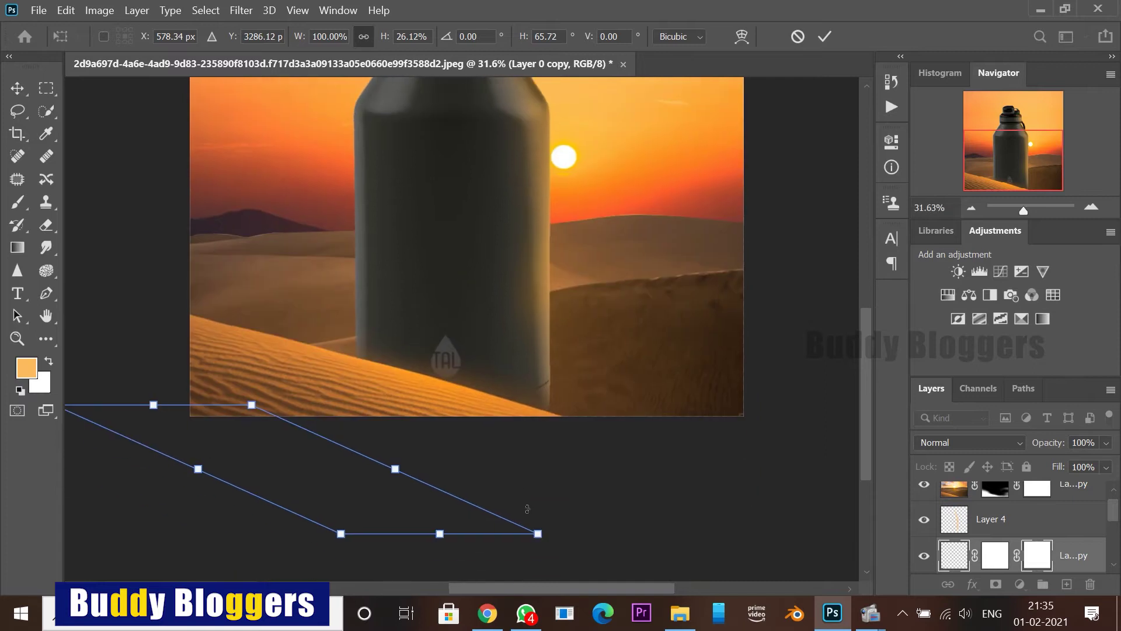
{"action": "key", "text": "Return"}
{"action": "left_click", "coordinate": [586, 252]}
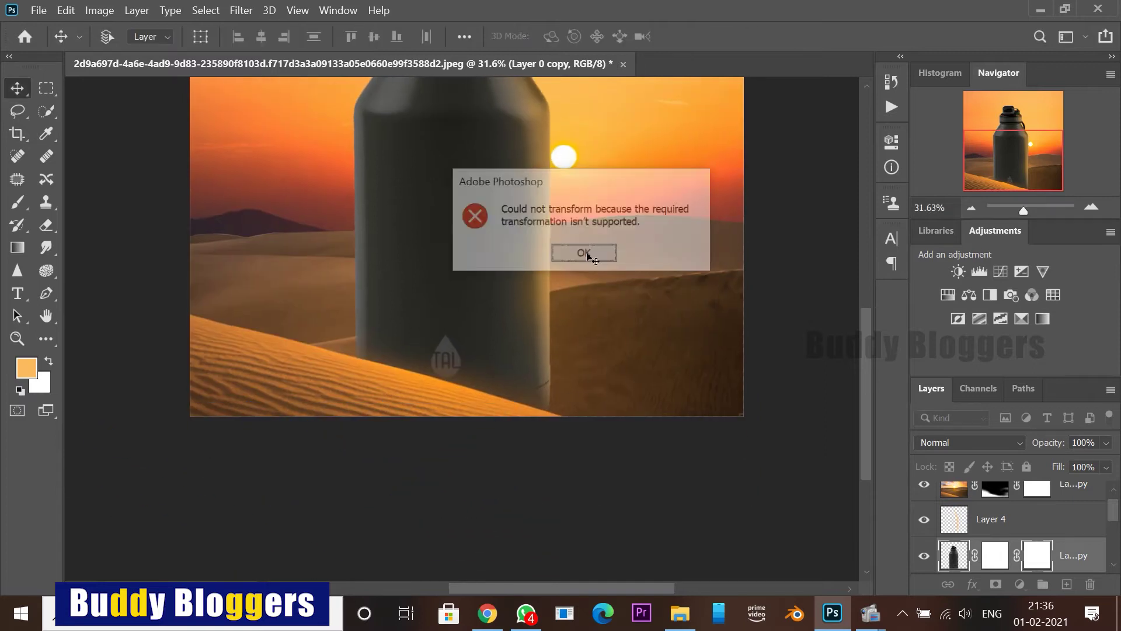
Step: Move the bottle copy to the top of the layer stack, above the front dune copy
{"action": "key", "text": "ctrl+bracketright"}
{"action": "key", "text": "ctrl+bracketright"}
{"action": "mouse_move", "coordinate": [436, 270]}
{"action": "left_mouse_down"}
{"action": "mouse_move", "coordinate": [611, 294]}
{"action": "mouse_move", "coordinate": [436, 259]}
{"action": "left_mouse_up"}
{"action": "scroll", "coordinate": [577, 413], "scroll_direction": "down", "scroll_amount": 4}
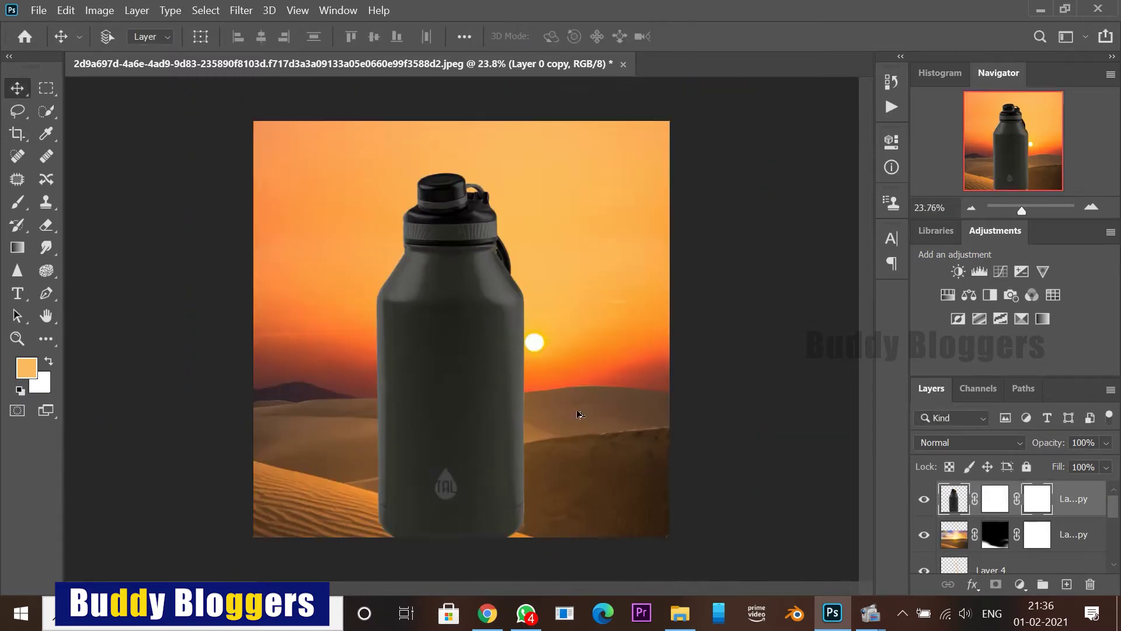
Step: Rotate the bottle copy onto its side and place it from the standing bottle's foot to beyond the image's lower-left corner
{"action": "key", "text": "ctrl+t"}
{"action": "left_click_drag", "start_coordinate": [552, 225], "coordinate": [262, 340]}
{"action": "left_click_drag", "start_coordinate": [504, 350], "coordinate": [379, 557]}
{"action": "left_click_drag", "start_coordinate": [528, 547], "coordinate": [512, 475]}
{"action": "left_click_drag", "start_coordinate": [426, 492], "coordinate": [500, 419]}
{"action": "left_click_drag", "start_coordinate": [608, 416], "coordinate": [621, 467]}
{"action": "left_click_drag", "start_coordinate": [492, 453], "coordinate": [427, 497]}
{"action": "key", "text": "Return"}
Step: Turn the lying bottle copy solid black by lowering its lightness to the minimum with Hue/Saturation, and nudge it slightly left
{"action": "key", "text": "ctrl+u"}
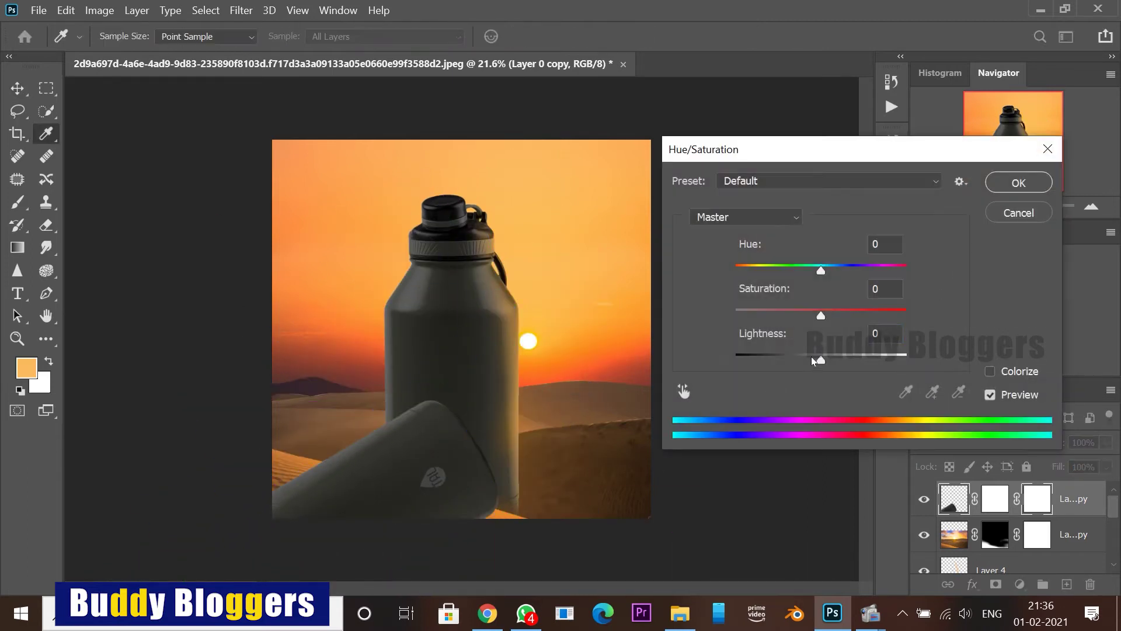
{"action": "left_click_drag", "start_coordinate": [819, 360], "coordinate": [733, 359]}
{"action": "left_click", "coordinate": [1003, 179]}
{"action": "mouse_move", "coordinate": [431, 479]}
{"action": "left_mouse_down"}
{"action": "mouse_move", "coordinate": [405, 500]}
{"action": "mouse_move", "coordinate": [422, 480]}
{"action": "left_mouse_up"}
Step: Apply a Gaussian Blur with a radius of 199.3 pixels to the black bottle copy
{"action": "left_click", "coordinate": [241, 10]}
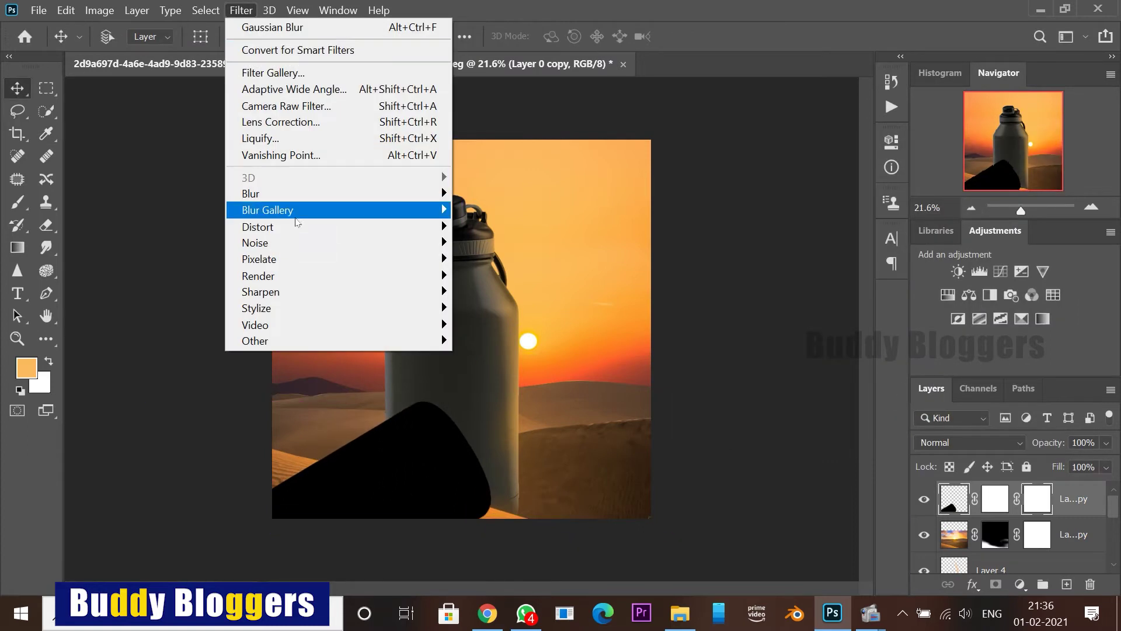
{"action": "mouse_move", "coordinate": [432, 194]}
{"action": "left_click", "coordinate": [490, 259]}
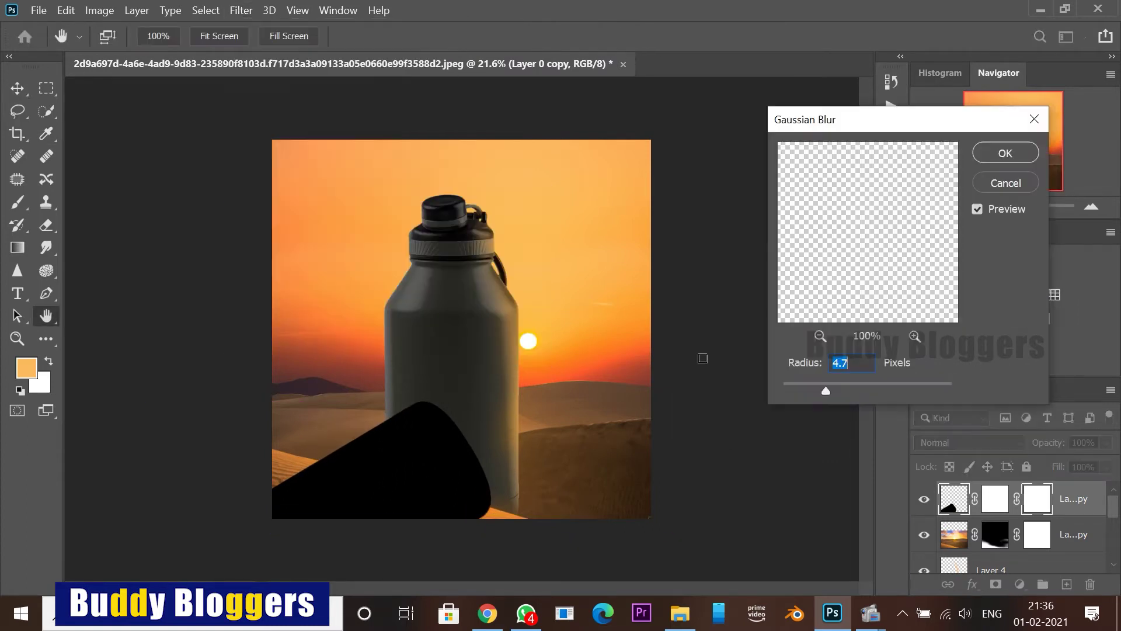
{"action": "left_click_drag", "start_coordinate": [894, 393], "coordinate": [921, 390]}
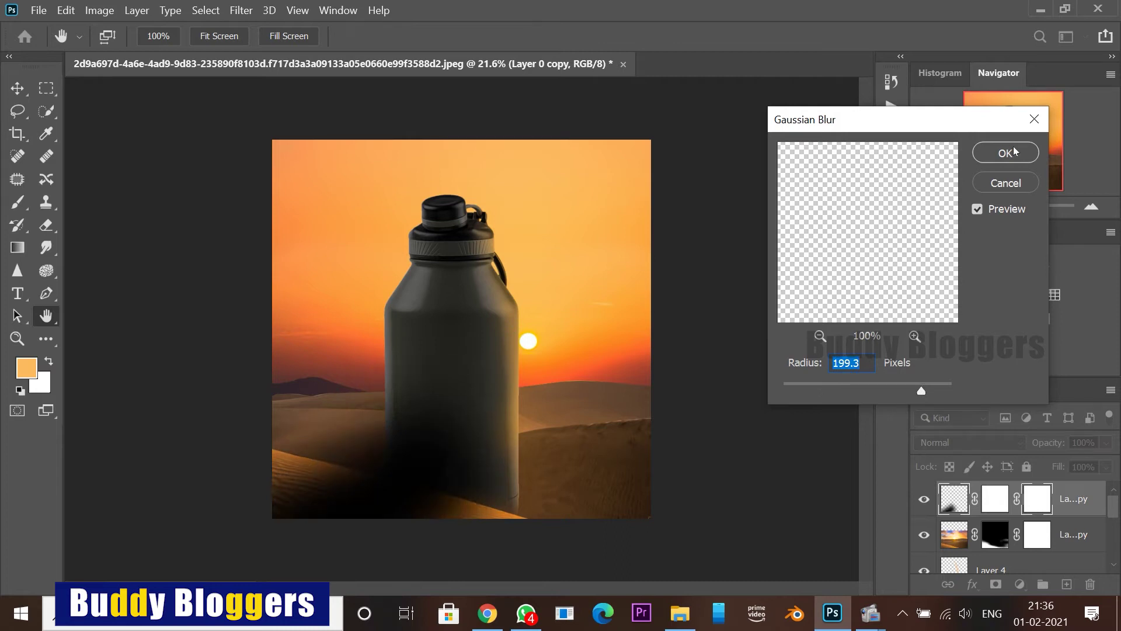
{"action": "left_click", "coordinate": [1013, 151]}
Step: Rotate the blurred shadow by -4.93° and shift it slightly down at the bottle's base
{"action": "key", "text": "ctrl+t"}
{"action": "left_click_drag", "start_coordinate": [603, 323], "coordinate": [584, 302]}
{"action": "mouse_move", "coordinate": [435, 406]}
{"action": "left_mouse_down"}
{"action": "mouse_move", "coordinate": [416, 462]}
{"action": "mouse_move", "coordinate": [441, 426]}
{"action": "left_mouse_up"}
{"action": "key", "text": "Return"}
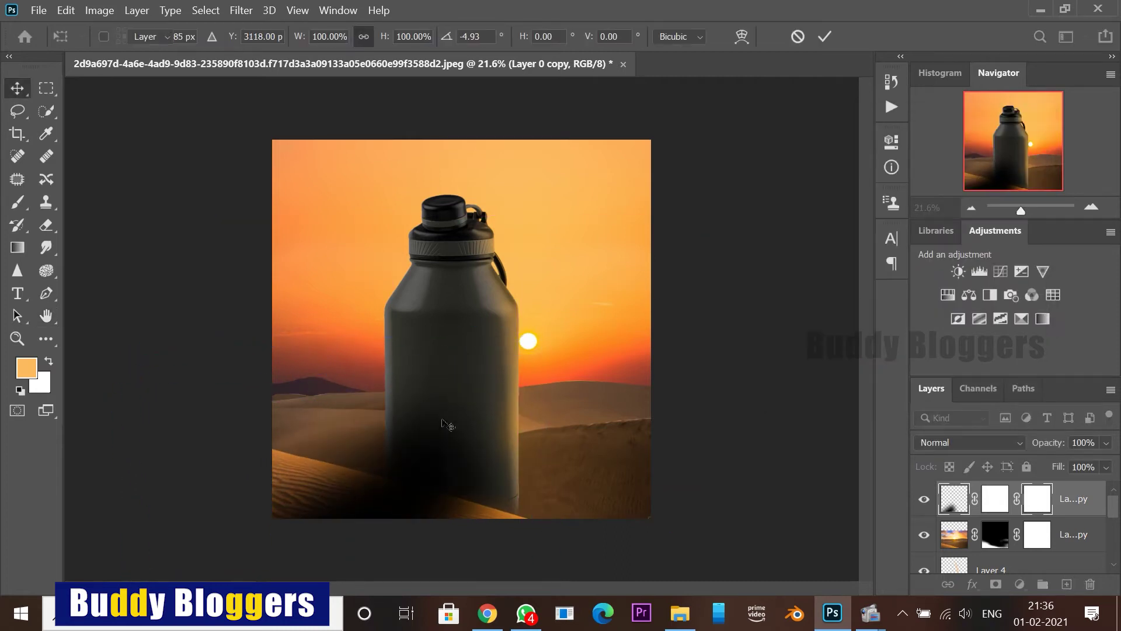
Step: Try several blend modes on the shadow layer and set it to Darker Color
{"action": "left_click", "coordinate": [925, 442]}
{"action": "left_click", "coordinate": [926, 428]}
{"action": "scroll", "coordinate": [926, 428], "scroll_direction": "down", "scroll_amount": 15}
{"action": "scroll", "coordinate": [973, 443], "scroll_direction": "up", "scroll_amount": 13}
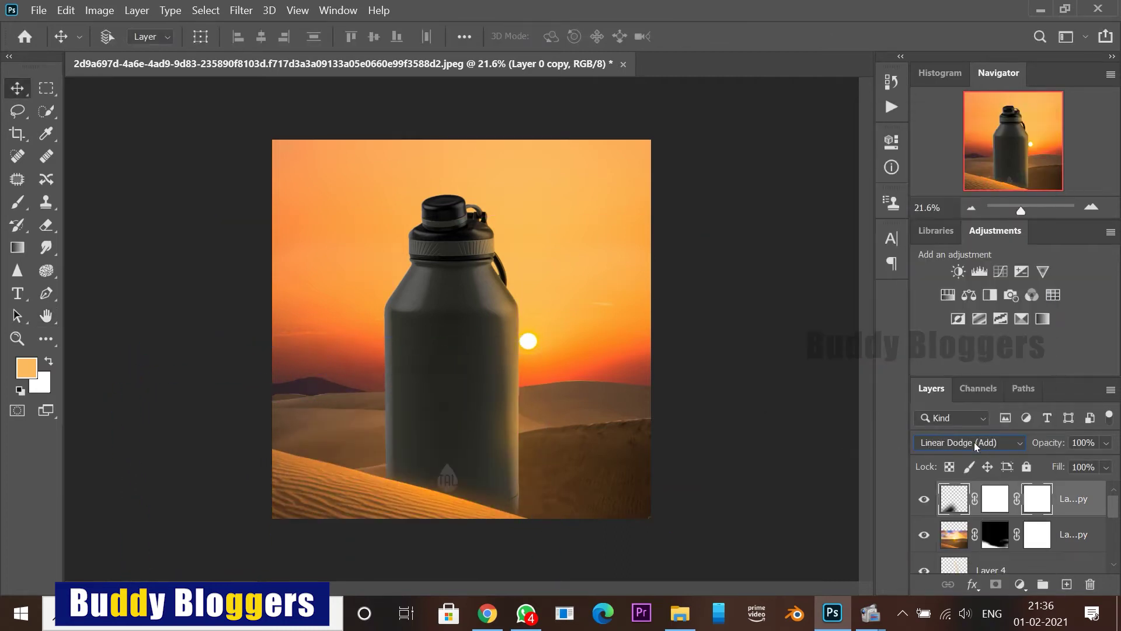
{"action": "scroll", "coordinate": [978, 436], "scroll_direction": "up", "scroll_amount": 4}
{"action": "scroll", "coordinate": [980, 433], "scroll_direction": "down", "scroll_amount": 9}
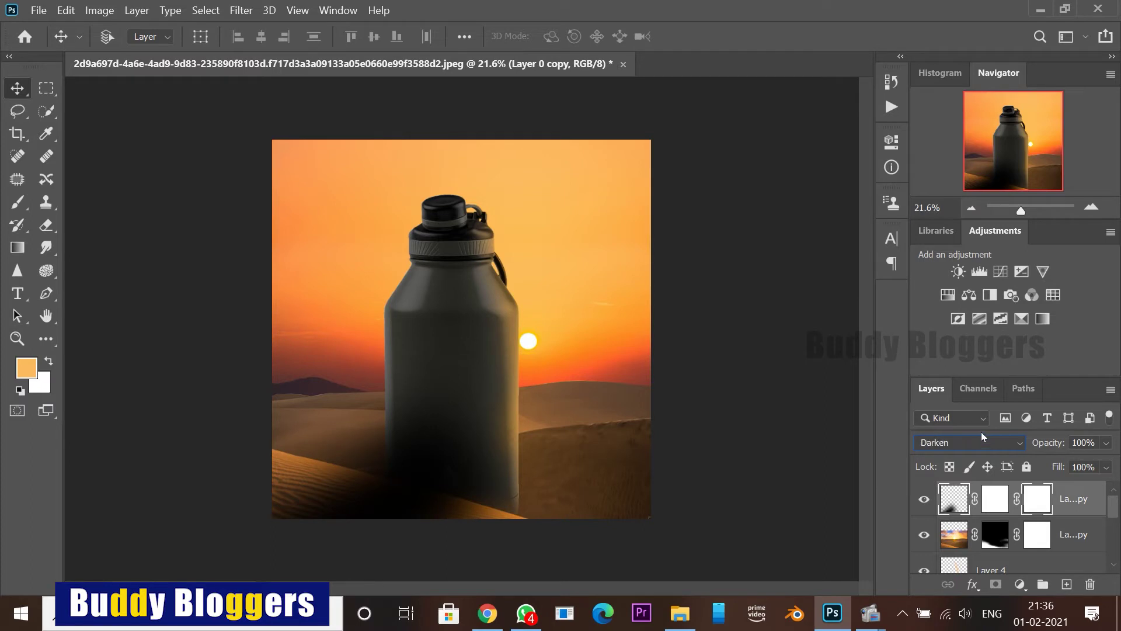
{"action": "scroll", "coordinate": [981, 432], "scroll_direction": "down", "scroll_amount": 4}
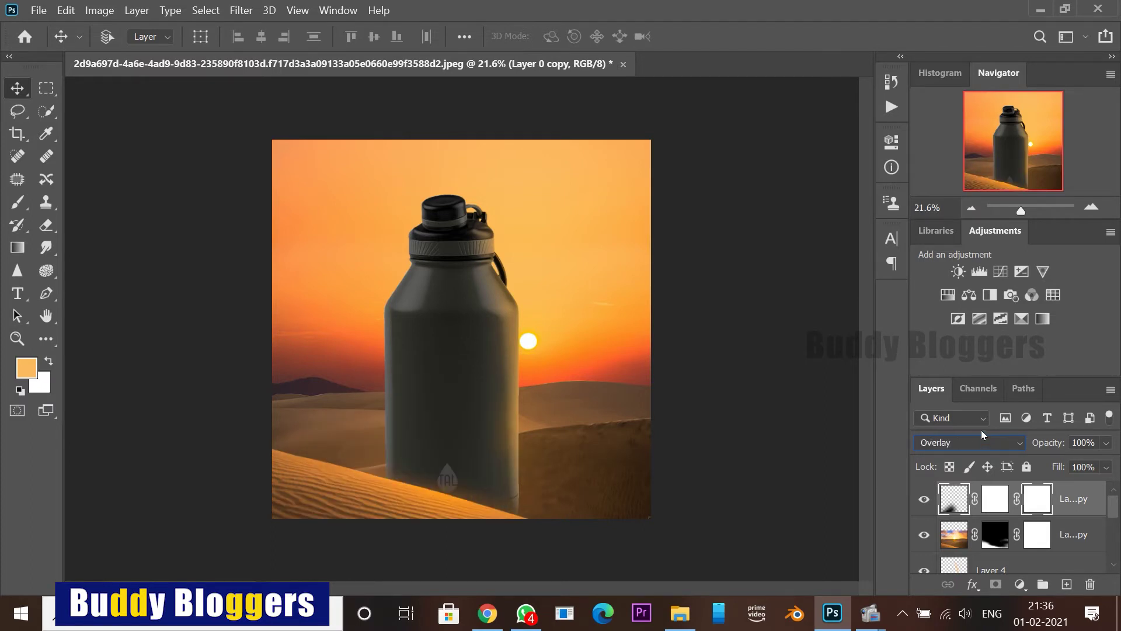
{"action": "scroll", "coordinate": [975, 432], "scroll_direction": "down", "scroll_amount": 4}
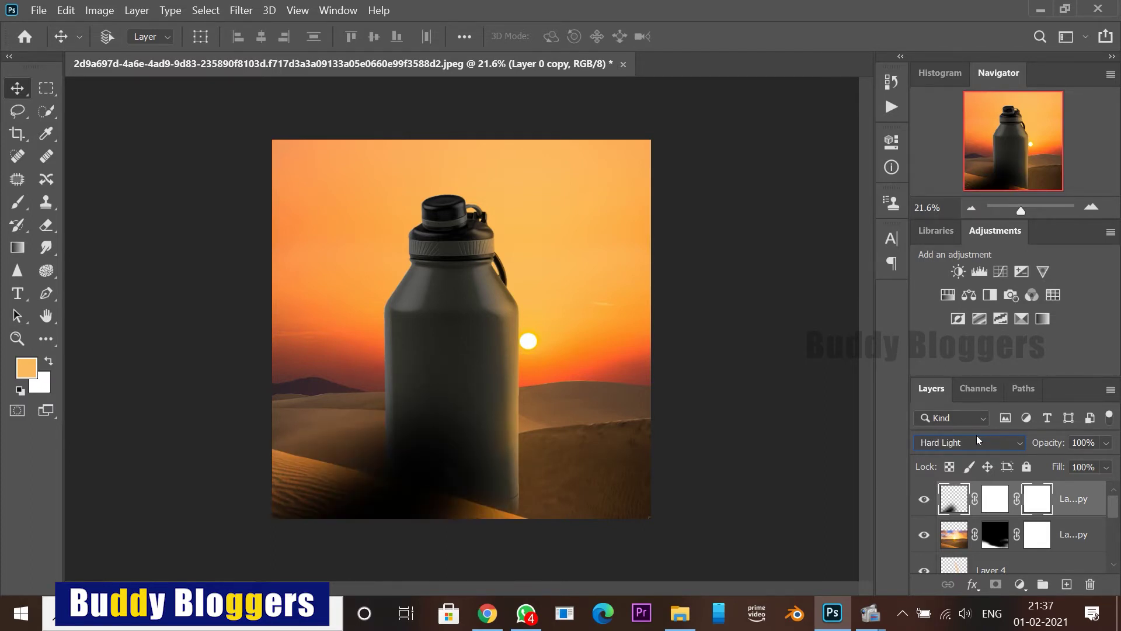
{"action": "scroll", "coordinate": [976, 436], "scroll_direction": "up", "scroll_amount": 10}
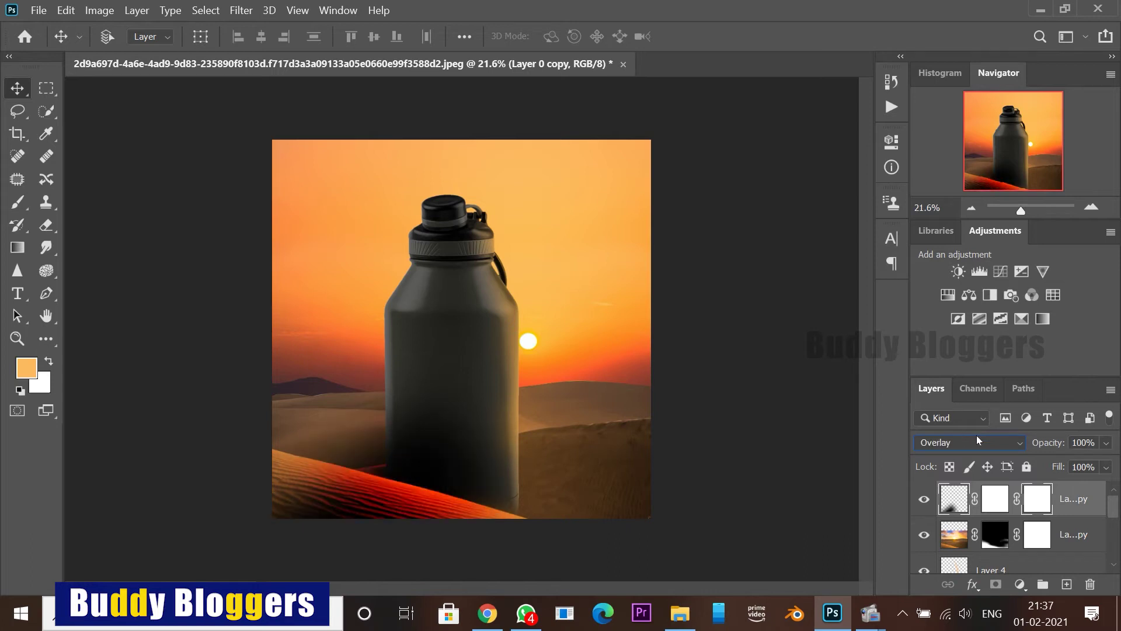
{"action": "scroll", "coordinate": [976, 435], "scroll_direction": "up", "scroll_amount": 1}
Step: Lower the shadow layer's opacity to 53% and shift the shadow slightly down at the bottle's base
{"action": "left_click", "coordinate": [1105, 444]}
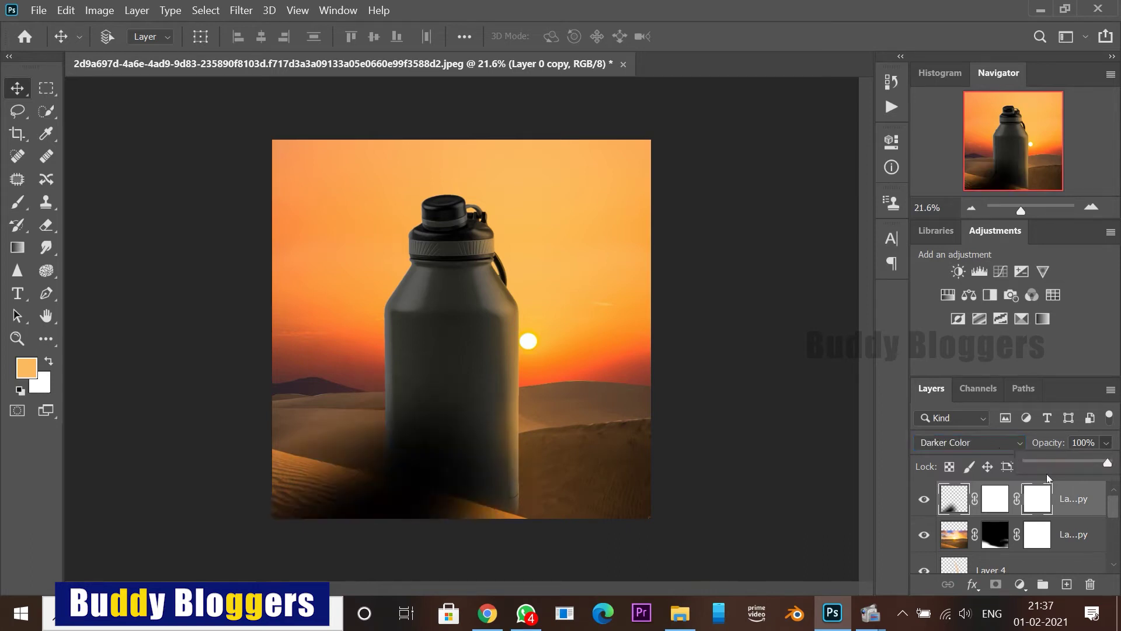
{"action": "left_click_drag", "start_coordinate": [1110, 463], "coordinate": [1064, 462]}
{"action": "left_click", "coordinate": [575, 390]}
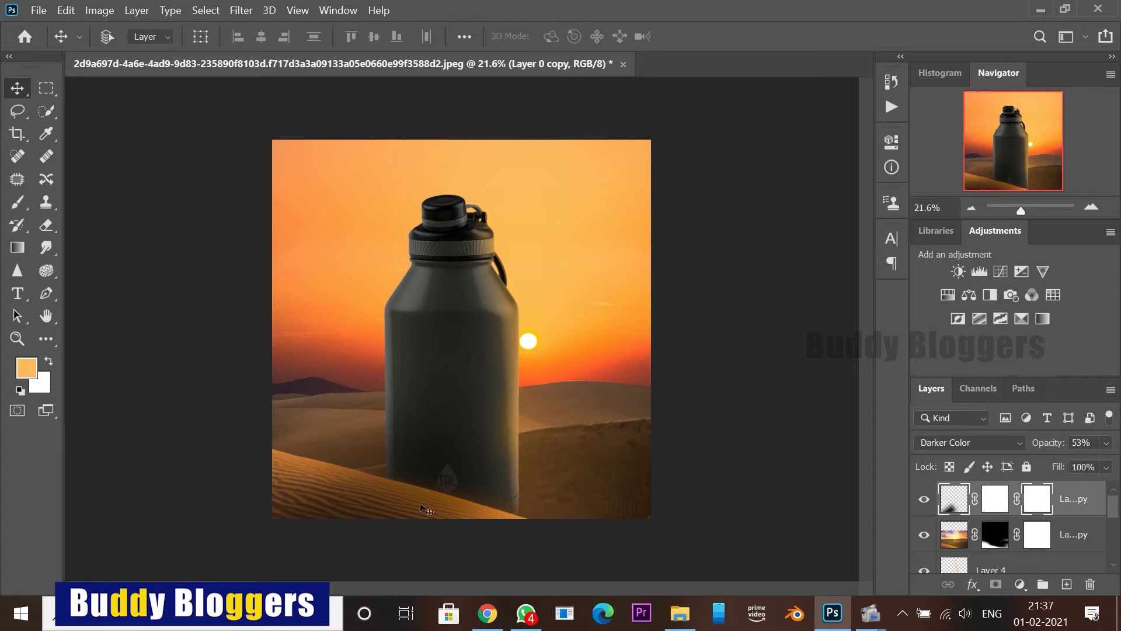
{"action": "mouse_move", "coordinate": [400, 505]}
{"action": "left_mouse_down"}
{"action": "mouse_move", "coordinate": [358, 491]}
{"action": "mouse_move", "coordinate": [399, 521]}
{"action": "left_mouse_up"}
Step: Try to erase the shadow over the bottle's lower body with a soft 500-pixel eraser, and undo the erasing
{"action": "scroll", "coordinate": [428, 485], "scroll_direction": "up", "scroll_amount": 8}
{"action": "left_click_drag", "start_coordinate": [428, 485], "coordinate": [476, 355]}
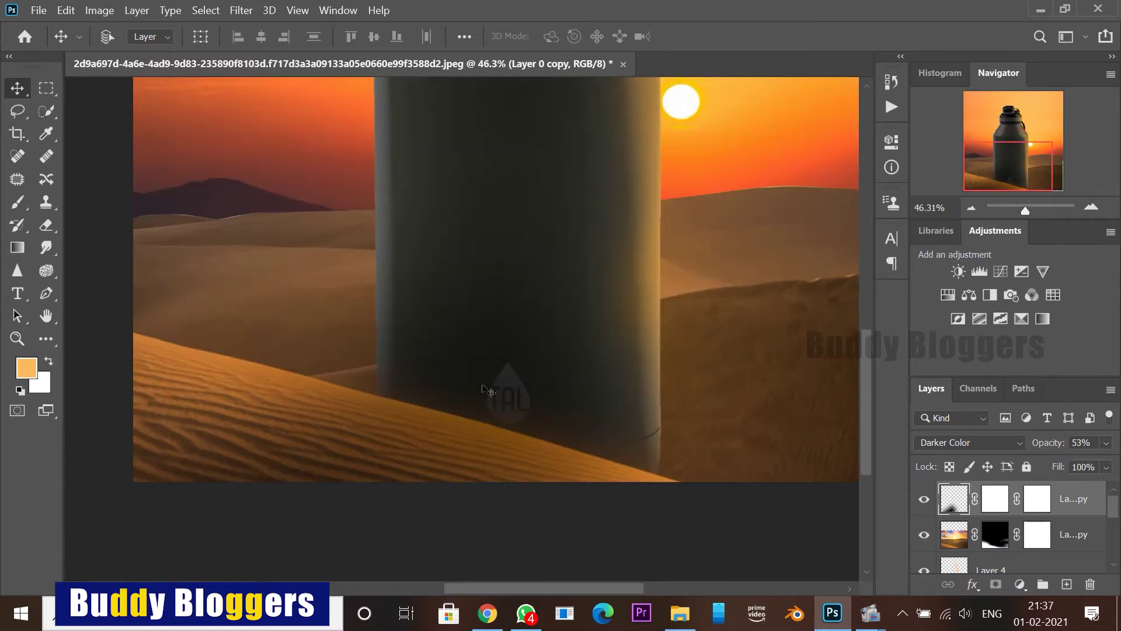
{"action": "key", "text": "e"}
{"action": "mouse_move", "coordinate": [435, 331]}
{"action": "left_mouse_down"}
{"action": "mouse_move", "coordinate": [575, 405]}
{"action": "mouse_move", "coordinate": [388, 373]}
{"action": "mouse_move", "coordinate": [549, 435]}
{"action": "left_mouse_up"}
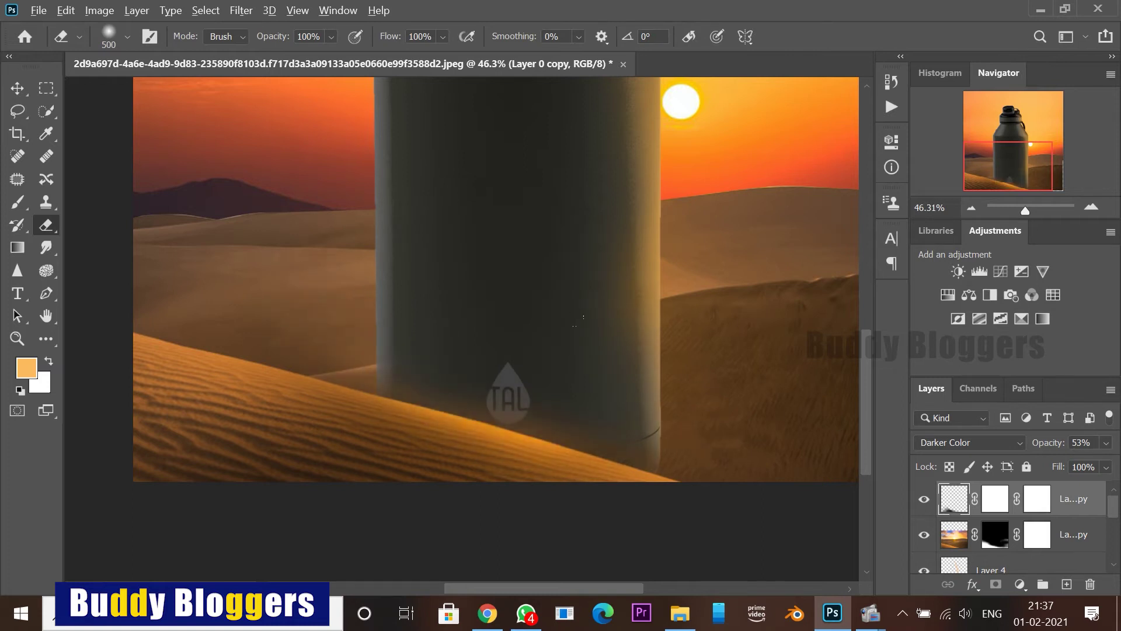
{"action": "scroll", "coordinate": [574, 317], "scroll_direction": "down", "scroll_amount": 8}
{"action": "key", "text": "ctrl+z"}
Step: Outline the area just above the dune ridge with a pen path, convert it to a selection and delete the shadow inside it
{"action": "scroll", "coordinate": [673, 443], "scroll_direction": "up", "scroll_amount": 6}
{"action": "scroll", "coordinate": [643, 437], "scroll_direction": "down", "scroll_amount": 3}
{"action": "key", "text": "p"}
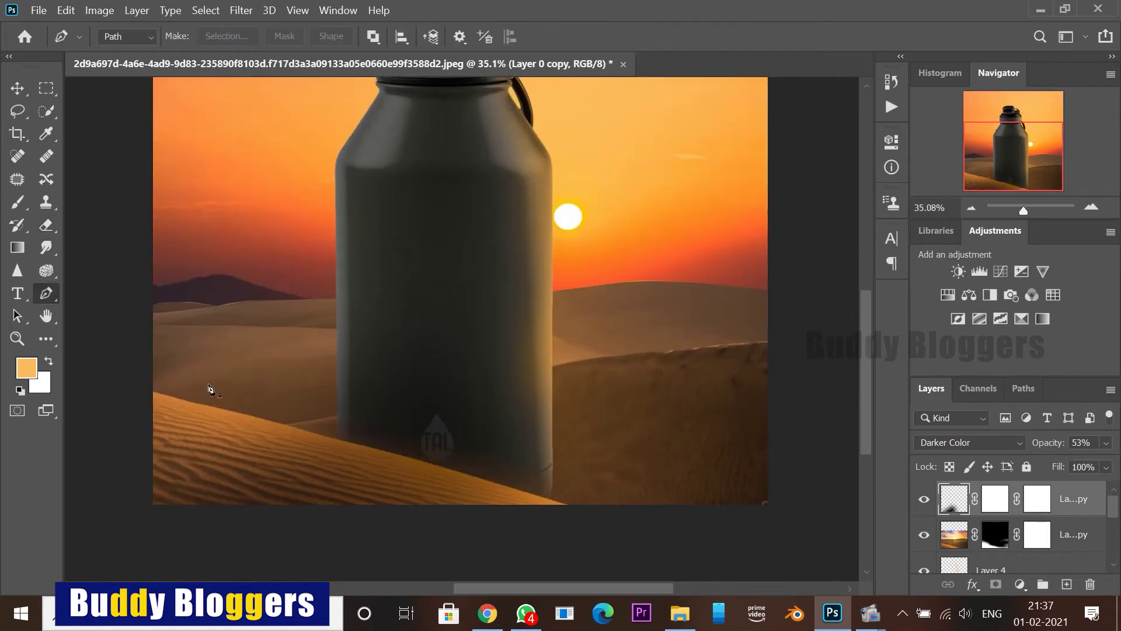
{"action": "left_click", "coordinate": [267, 418]}
{"action": "scroll", "coordinate": [282, 424], "scroll_direction": "up", "scroll_amount": 8}
{"action": "left_click_drag", "start_coordinate": [667, 458], "coordinate": [458, 276]}
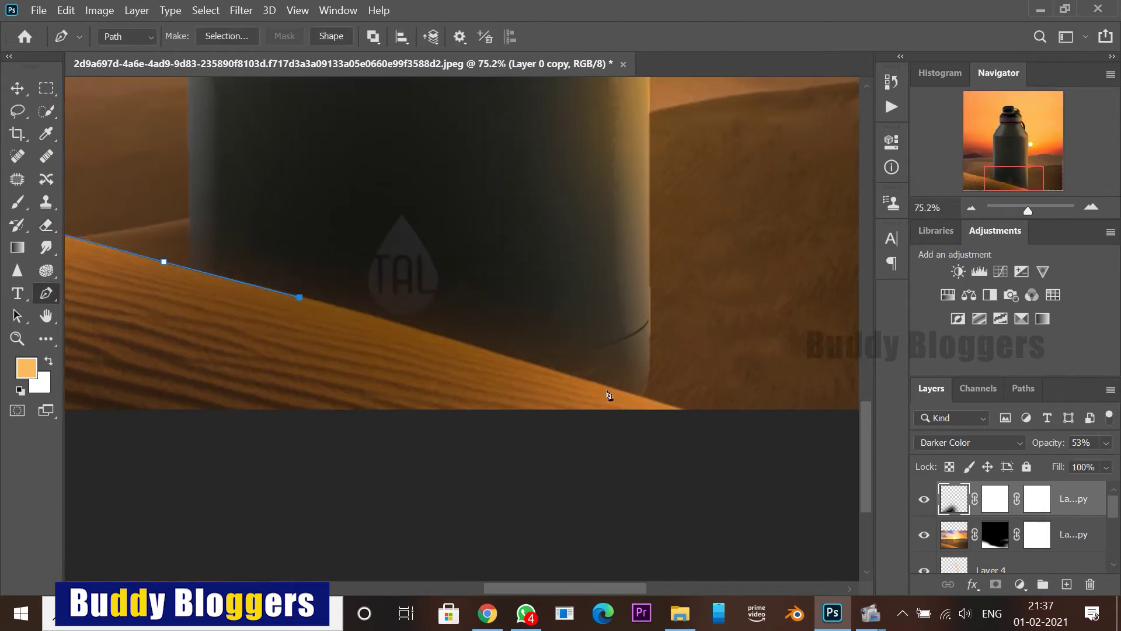
{"action": "scroll", "coordinate": [703, 512], "scroll_direction": "down", "scroll_amount": 2}
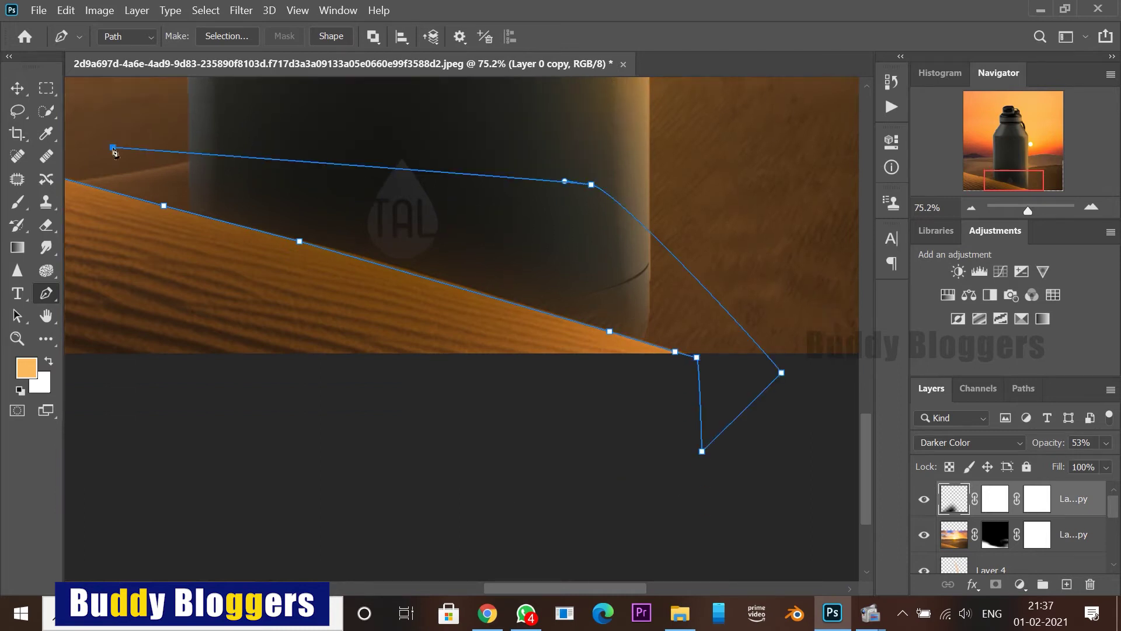
{"action": "scroll", "coordinate": [547, 337], "scroll_direction": "down", "scroll_amount": 4}
{"action": "key", "text": "ctrl+Return"}
{"action": "key", "text": "Delete"}
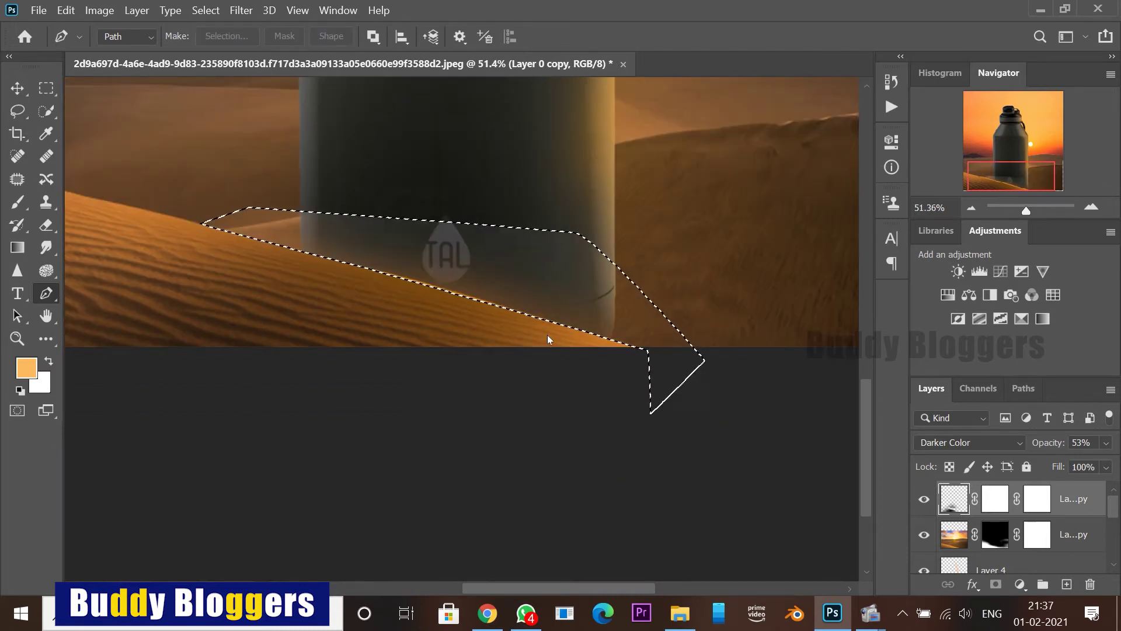
{"action": "scroll", "coordinate": [547, 337], "scroll_direction": "down", "scroll_amount": 4}
{"action": "scroll", "coordinate": [292, 178], "scroll_direction": "up", "scroll_amount": 4}
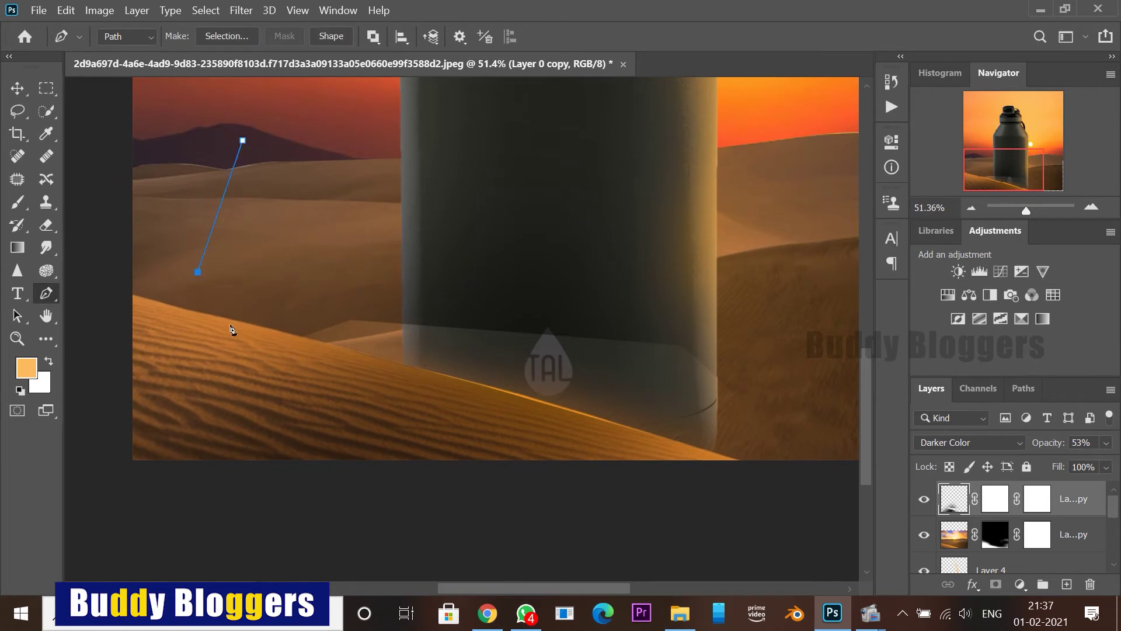
Step: Draw a larger pen path along the ridge and around the bottle's lower body, and delete the remaining shadow inside it as a selection
{"action": "scroll", "coordinate": [231, 330], "scroll_direction": "up", "scroll_amount": 9}
{"action": "left_click", "coordinate": [416, 362]}
{"action": "left_click_drag", "start_coordinate": [818, 413], "coordinate": [414, 327]}
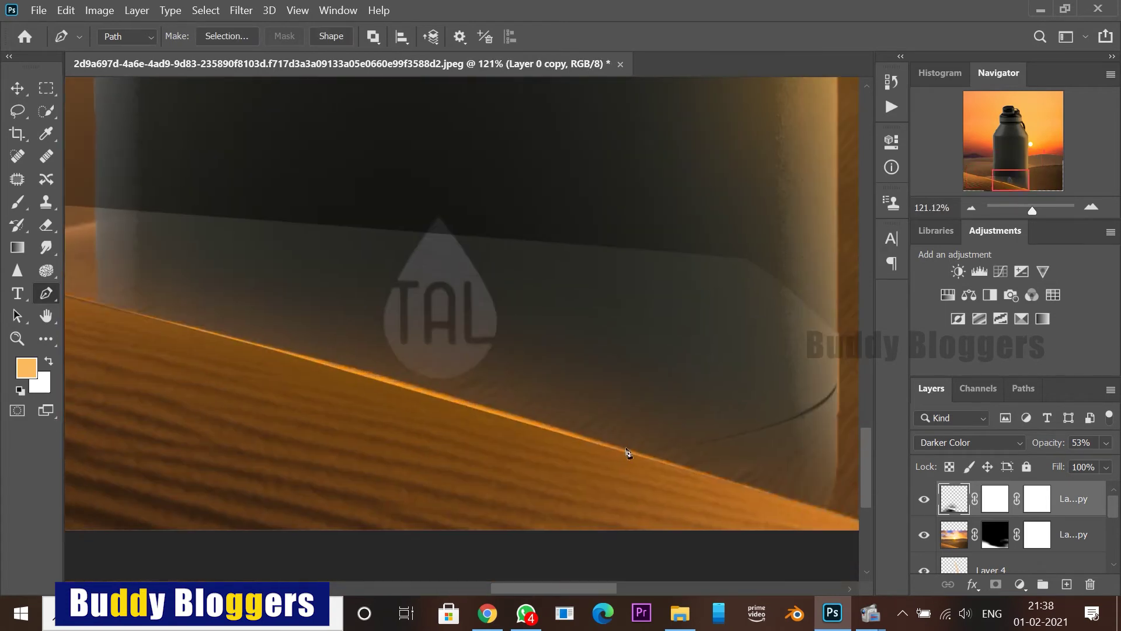
{"action": "left_click", "coordinate": [626, 449]}
{"action": "scroll", "coordinate": [501, 344], "scroll_direction": "down", "scroll_amount": 7}
{"action": "left_click", "coordinate": [771, 427]}
{"action": "left_click", "coordinate": [787, 266]}
{"action": "scroll", "coordinate": [763, 402], "scroll_direction": "down", "scroll_amount": 6}
{"action": "left_click", "coordinate": [771, 228]}
{"action": "left_click", "coordinate": [413, 156]}
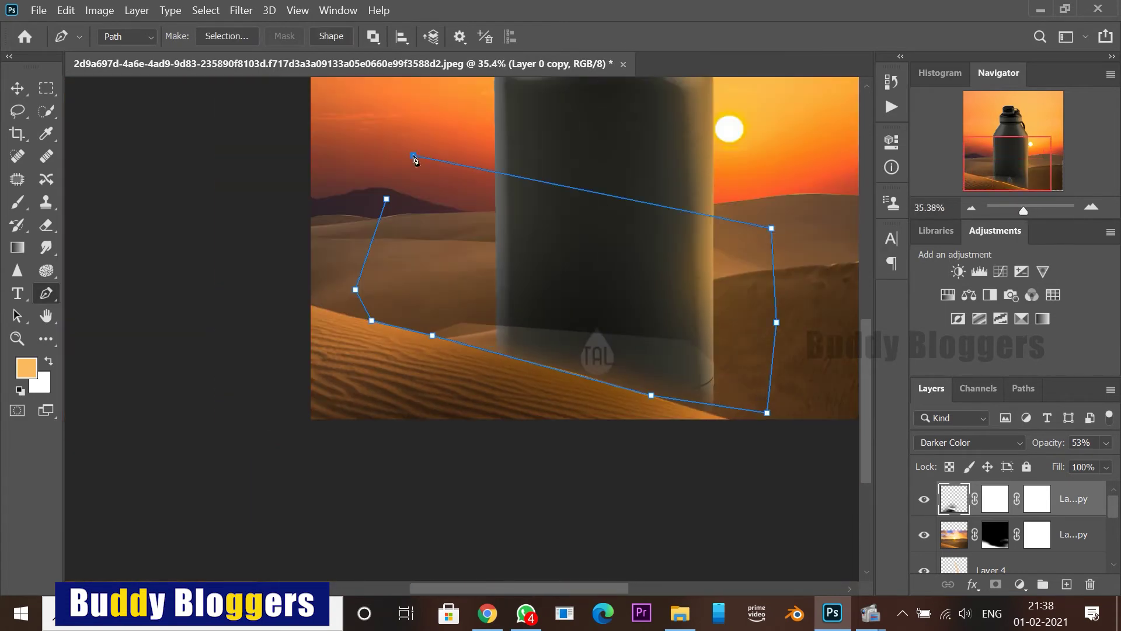
{"action": "key", "text": "ctrl+Return"}
{"action": "scroll", "coordinate": [470, 375], "scroll_direction": "up", "scroll_amount": 5}
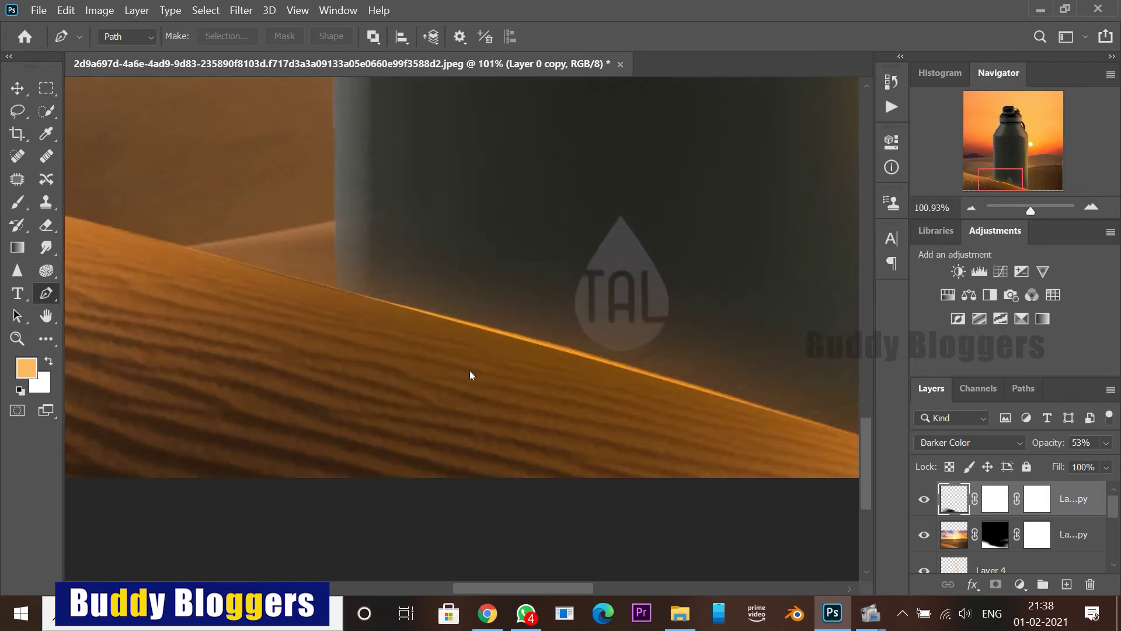
Step: Warp the shadow layer so that its upper edge covers the bright line along the dune ridge
{"action": "right_click", "coordinate": [470, 370]}
{"action": "left_click", "coordinate": [17, 88]}
{"action": "right_click", "coordinate": [453, 396]}
{"action": "left_click", "coordinate": [476, 403]}
{"action": "key", "text": "ctrl+t"}
{"action": "right_click", "coordinate": [514, 364]}
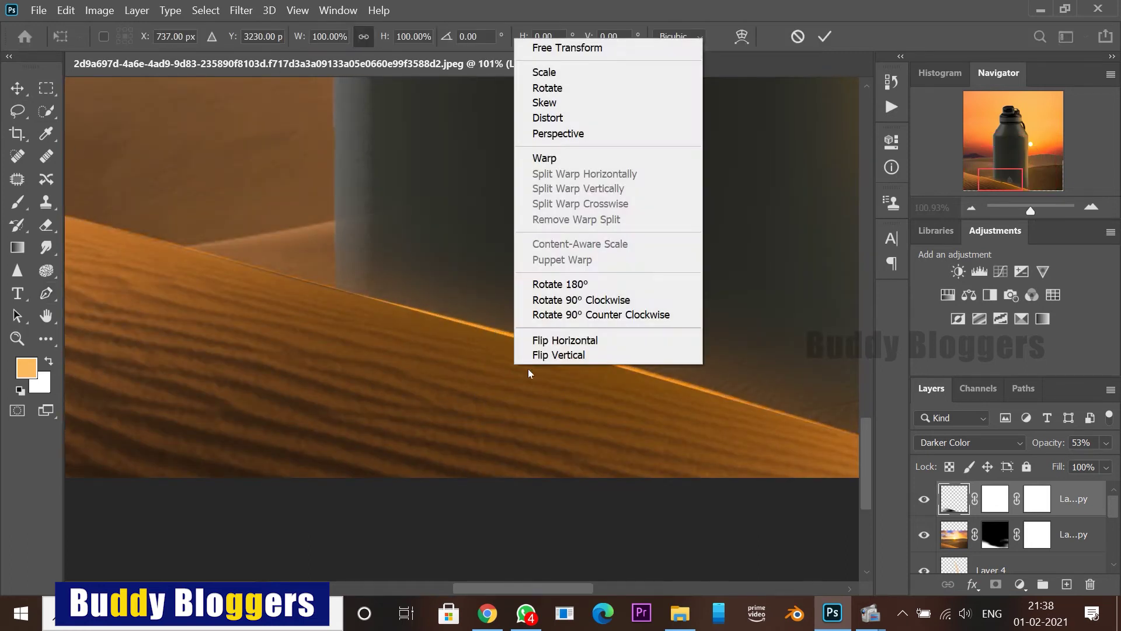
{"action": "left_click", "coordinate": [530, 104]}
{"action": "scroll", "coordinate": [403, 422], "scroll_direction": "down", "scroll_amount": 7}
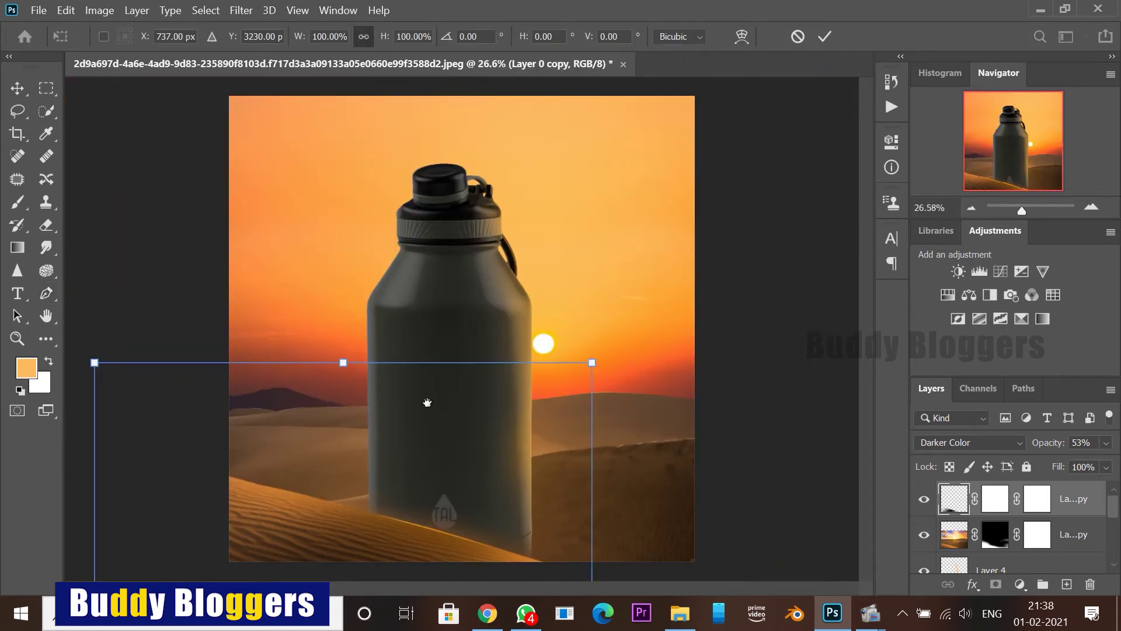
{"action": "scroll", "coordinate": [459, 509], "scroll_direction": "up", "scroll_amount": 5}
{"action": "scroll", "coordinate": [457, 438], "scroll_direction": "down", "scroll_amount": 4}
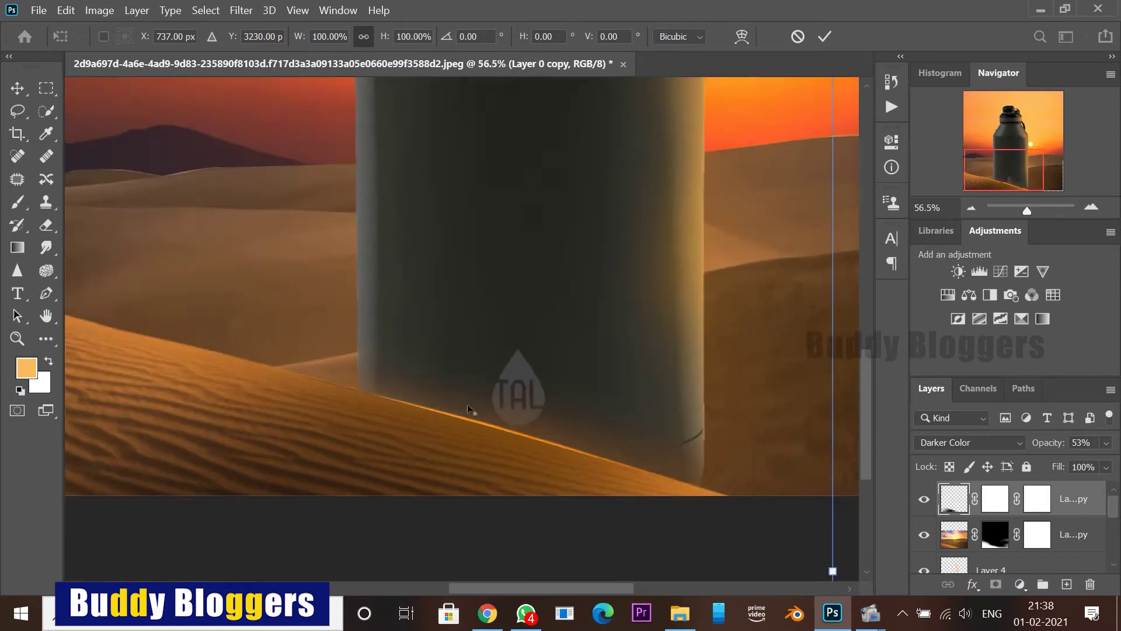
{"action": "right_click", "coordinate": [483, 390]}
{"action": "left_click", "coordinate": [531, 175]}
{"action": "left_click_drag", "start_coordinate": [476, 156], "coordinate": [478, 142]}
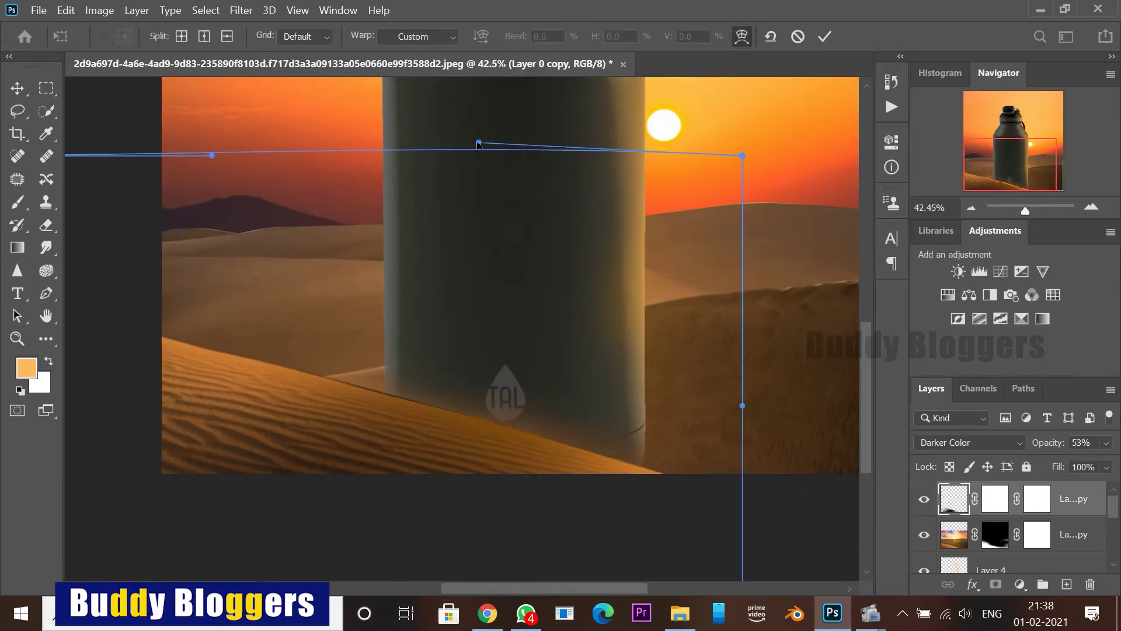
{"action": "scroll", "coordinate": [570, 313], "scroll_direction": "down", "scroll_amount": 1}
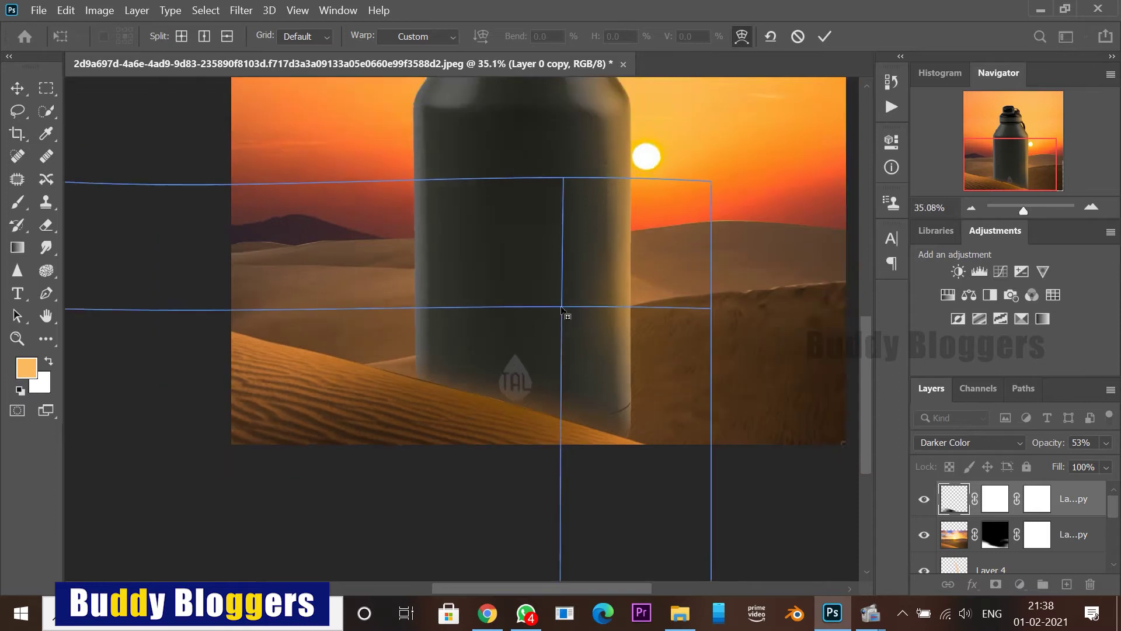
{"action": "scroll", "coordinate": [432, 374], "scroll_direction": "up", "scroll_amount": 10}
{"action": "left_click", "coordinate": [17, 88]}
Step: Erase the shadow's overlapping edge along the dune ridge at the bottle's base with a 15-pixel eraser
{"action": "scroll", "coordinate": [619, 388], "scroll_direction": "down", "scroll_amount": 3}
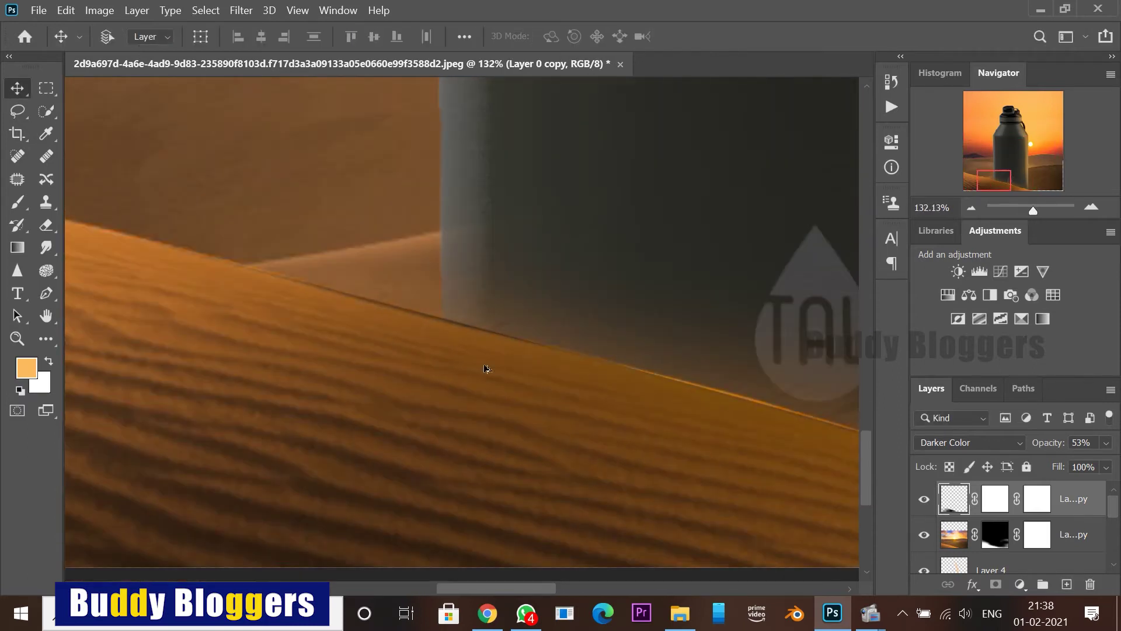
{"action": "scroll", "coordinate": [412, 333], "scroll_direction": "up", "scroll_amount": 3}
{"action": "key", "text": "e"}
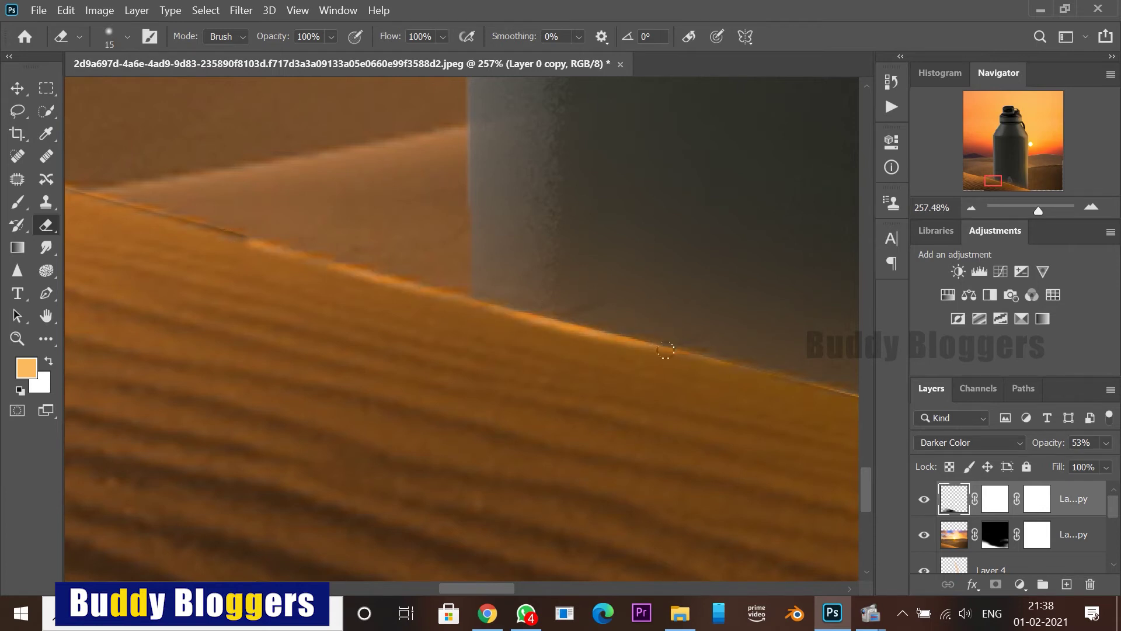
{"action": "scroll", "coordinate": [642, 362], "scroll_direction": "down", "scroll_amount": 6}
{"action": "scroll", "coordinate": [632, 372], "scroll_direction": "down", "scroll_amount": 7}
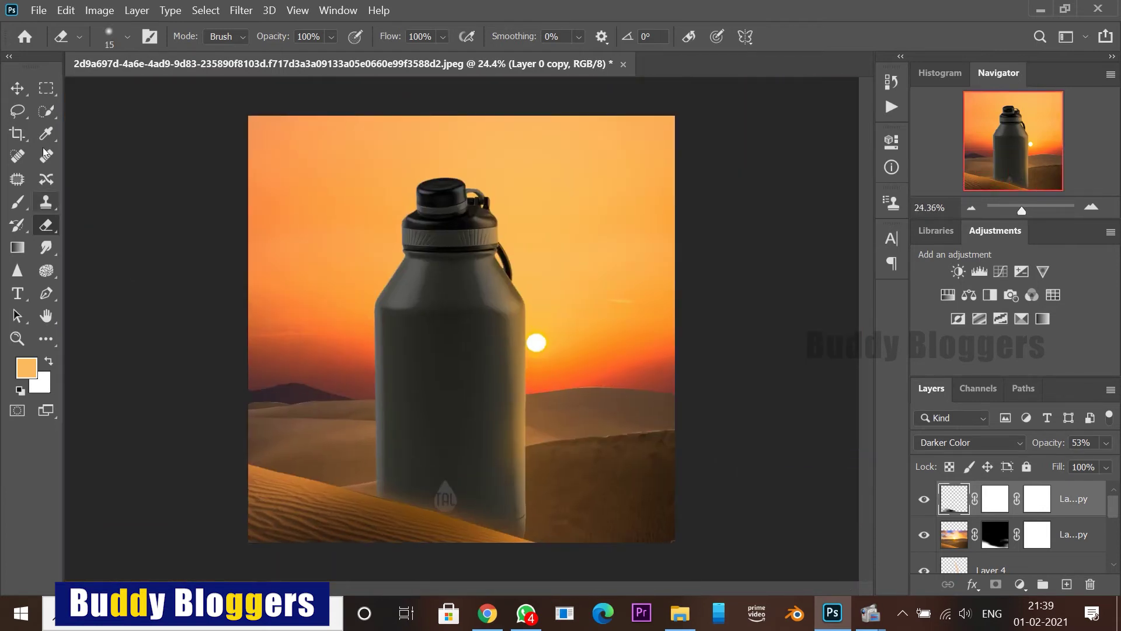
Step: Examine the whole composite and the shadow at the bottle's base, both close up and from a distance
{"action": "left_click", "coordinate": [18, 89]}
{"action": "scroll", "coordinate": [533, 345], "scroll_direction": "down", "scroll_amount": 3}
{"action": "scroll", "coordinate": [508, 383], "scroll_direction": "up", "scroll_amount": 6}
{"action": "scroll", "coordinate": [508, 390], "scroll_direction": "down", "scroll_amount": 4}
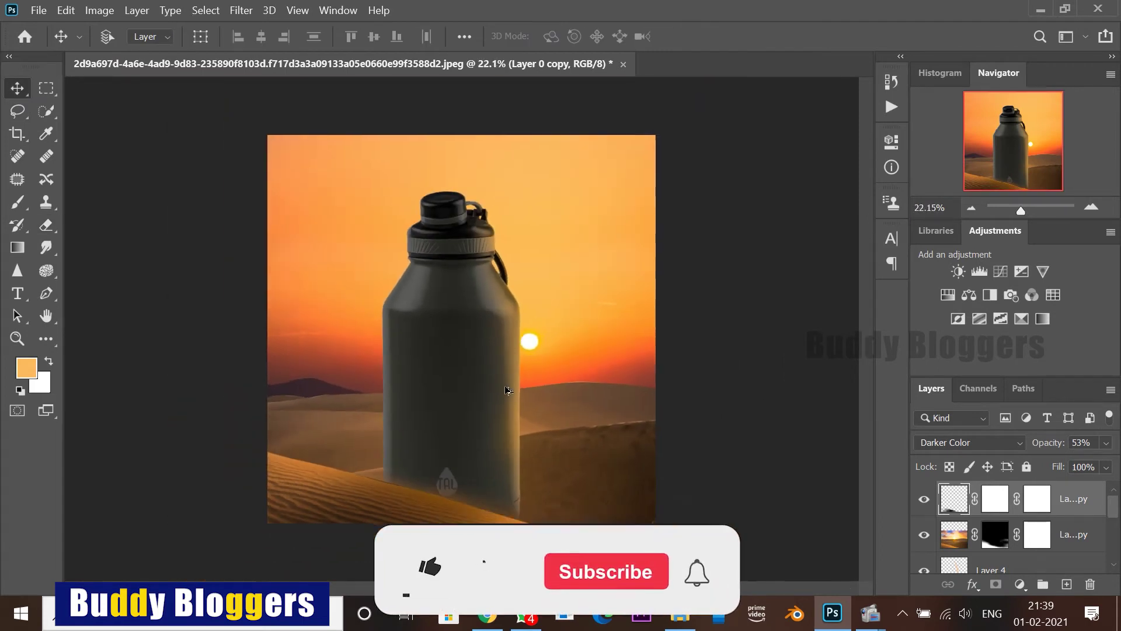
{"action": "scroll", "coordinate": [490, 273], "scroll_direction": "up", "scroll_amount": 8}
{"action": "scroll", "coordinate": [487, 283], "scroll_direction": "down", "scroll_amount": 8}
{"action": "scroll", "coordinate": [393, 380], "scroll_direction": "up", "scroll_amount": 5}
{"action": "scroll", "coordinate": [391, 380], "scroll_direction": "down", "scroll_amount": 3}
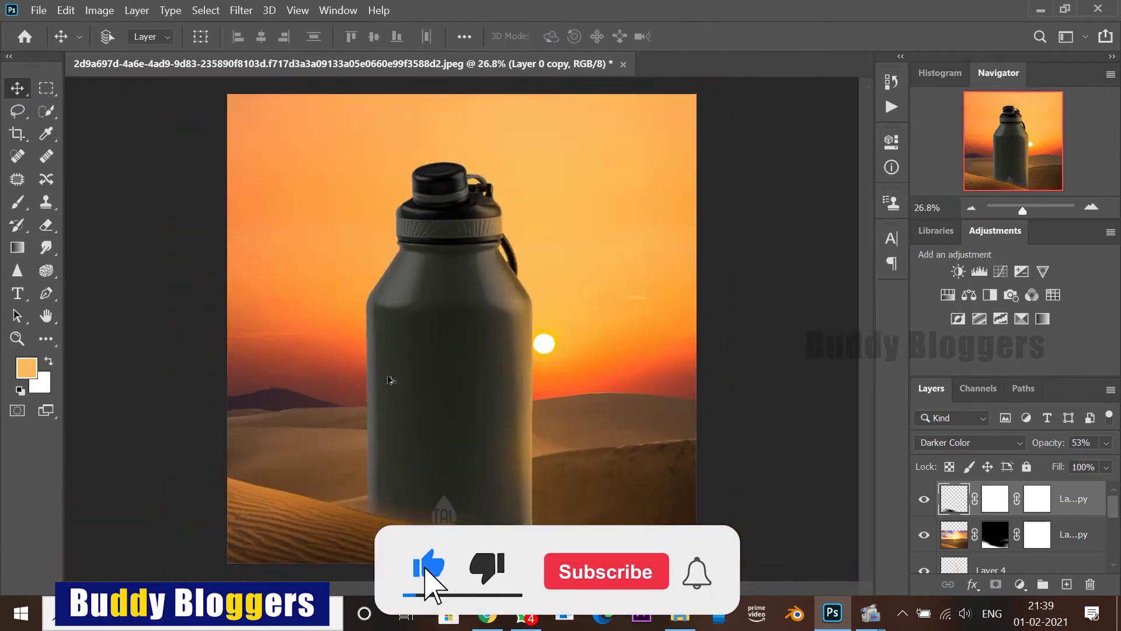
{"action": "scroll", "coordinate": [458, 475], "scroll_direction": "up", "scroll_amount": 3}
{"action": "scroll", "coordinate": [506, 404], "scroll_direction": "down", "scroll_amount": 4}
{"action": "scroll", "coordinate": [507, 405], "scroll_direction": "up", "scroll_amount": 1}
{"action": "scroll", "coordinate": [506, 405], "scroll_direction": "down", "scroll_amount": 2}
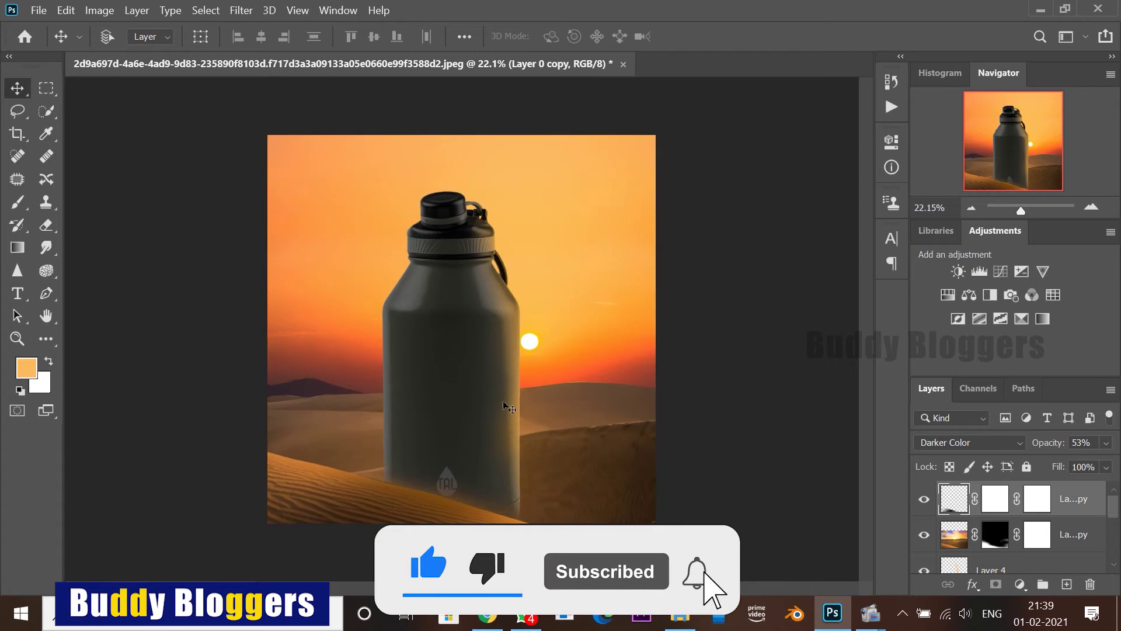
{"action": "key", "text": "ctrl+shift+alt+n"}
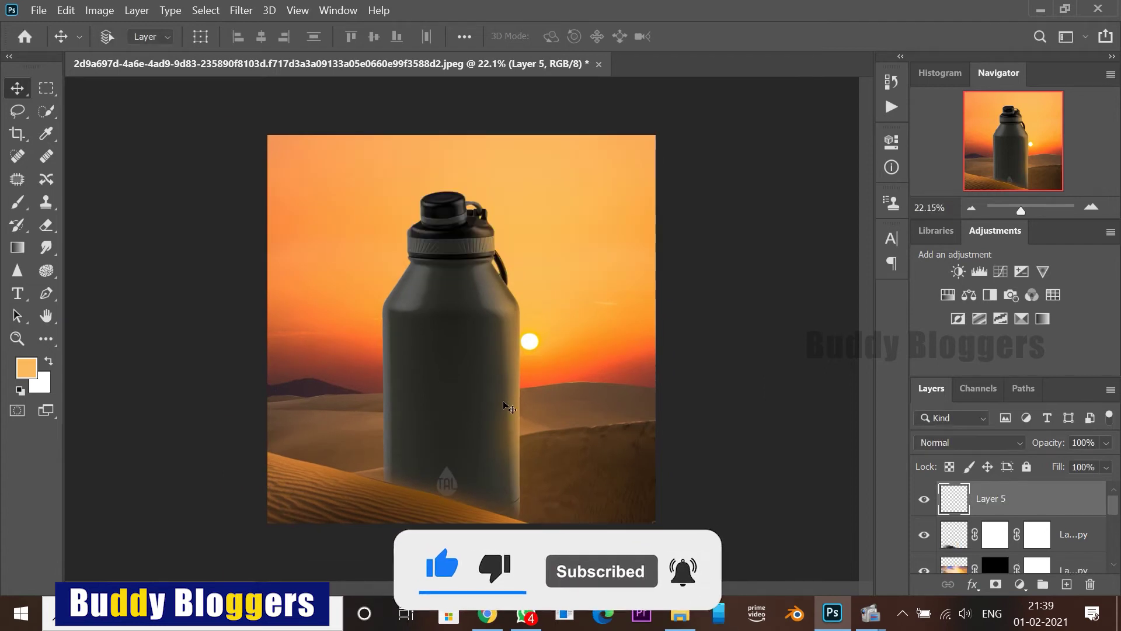
{"action": "scroll", "coordinate": [480, 403], "scroll_direction": "up", "scroll_amount": 7}
{"action": "left_click_drag", "start_coordinate": [478, 241], "coordinate": [433, 267]}
{"action": "scroll", "coordinate": [433, 267], "scroll_direction": "down", "scroll_amount": 7}
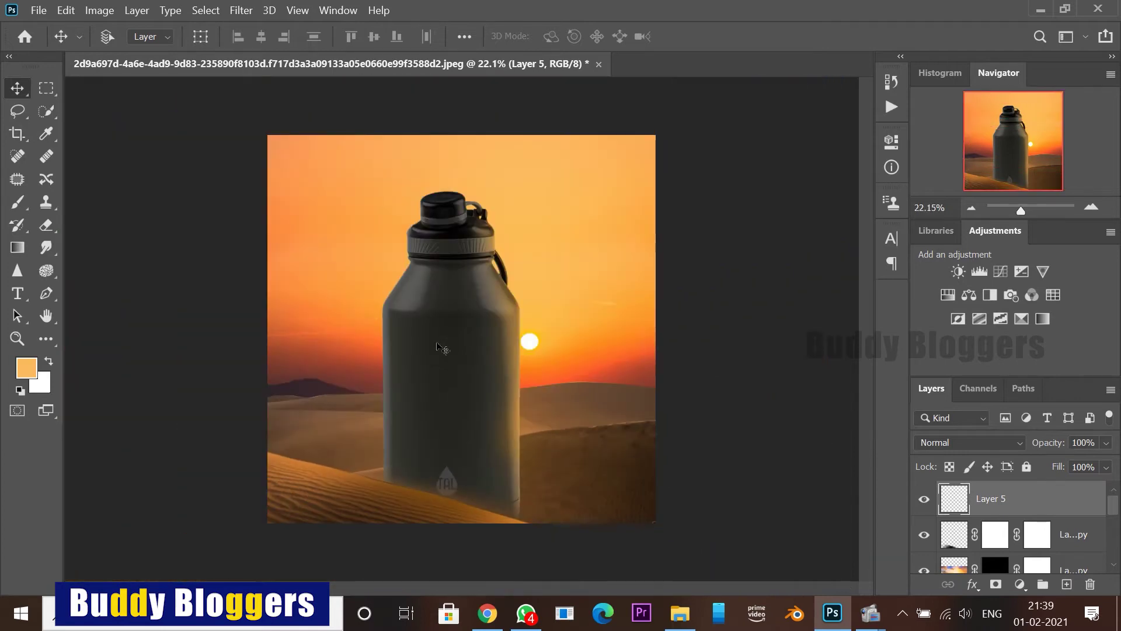
{"action": "key", "text": "Delete"}
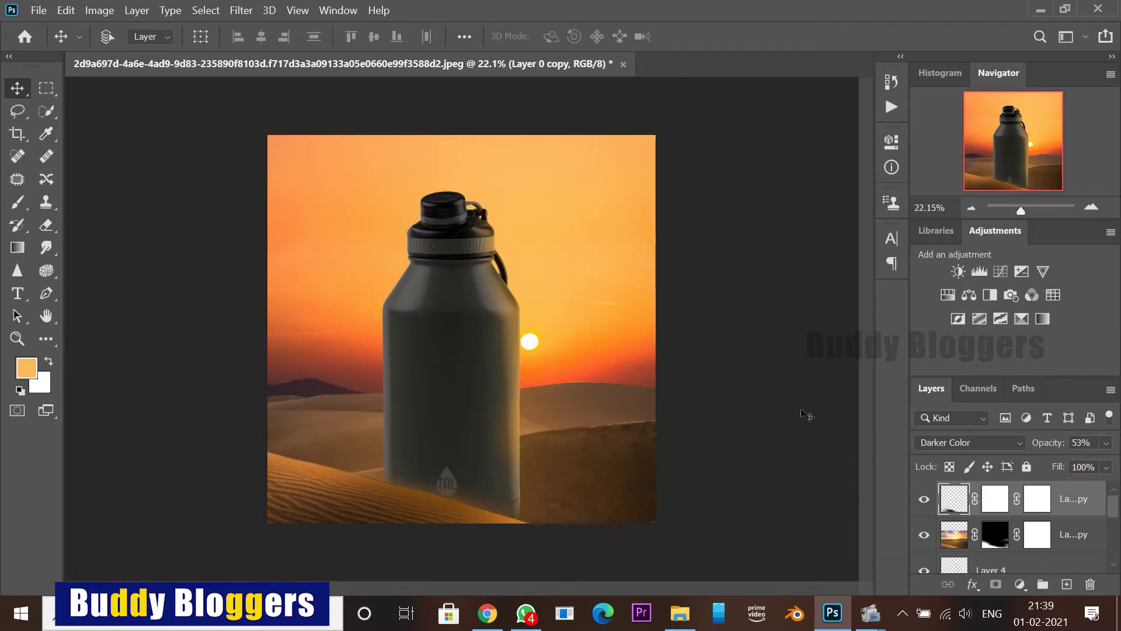
Step: Darken the foreground dune layer with Hue/Saturation by setting its lightness to -24
{"action": "scroll", "coordinate": [528, 419], "scroll_direction": "up", "scroll_amount": 3}
{"action": "scroll", "coordinate": [503, 381], "scroll_direction": "down", "scroll_amount": 1}
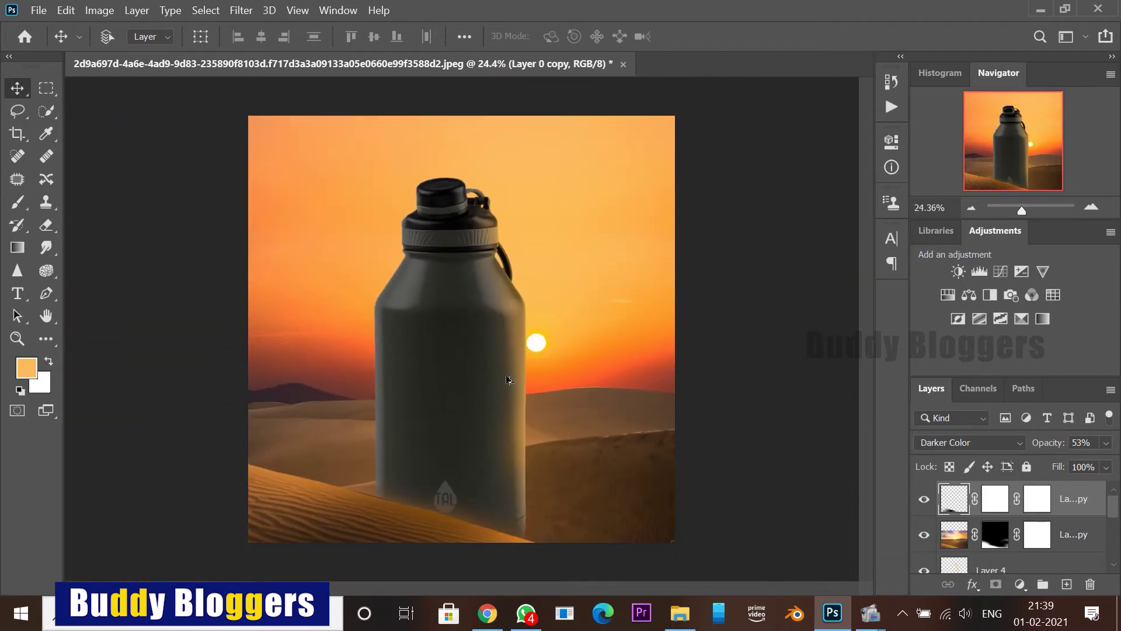
{"action": "scroll", "coordinate": [541, 372], "scroll_direction": "up", "scroll_amount": 3}
{"action": "scroll", "coordinate": [541, 367], "scroll_direction": "down", "scroll_amount": 3}
{"action": "right_click", "coordinate": [300, 496]}
{"action": "left_click", "coordinate": [312, 501]}
{"action": "key", "text": "ctrl+u"}
{"action": "left_click_drag", "start_coordinate": [820, 359], "coordinate": [797, 362]}
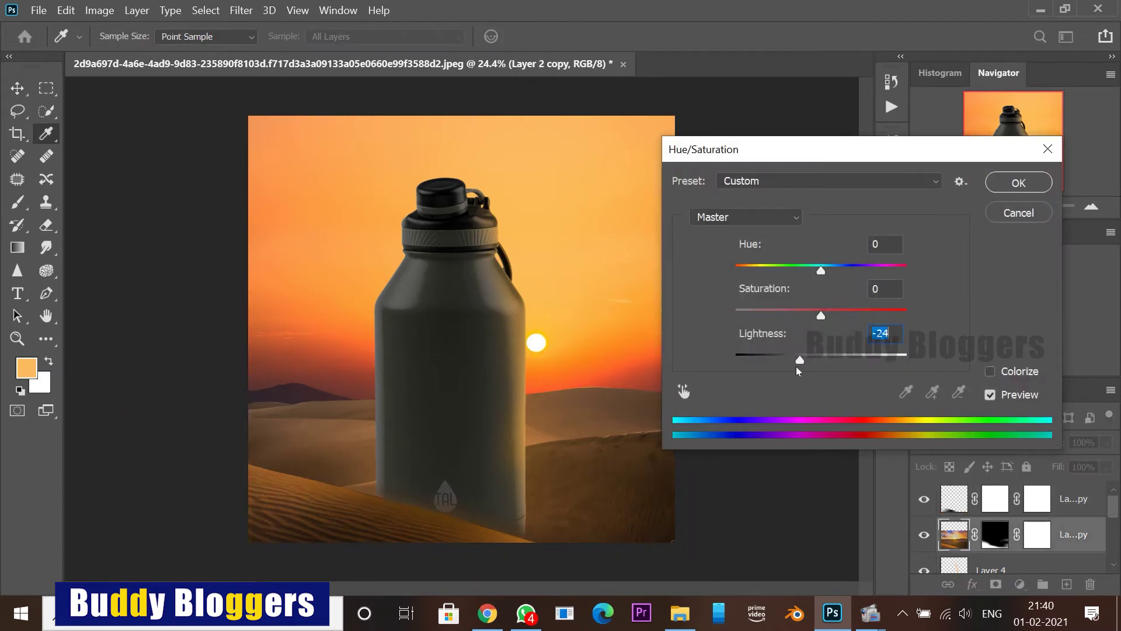
{"action": "left_click", "coordinate": [1019, 183]}
{"action": "scroll", "coordinate": [397, 432], "scroll_direction": "up", "scroll_amount": 3}
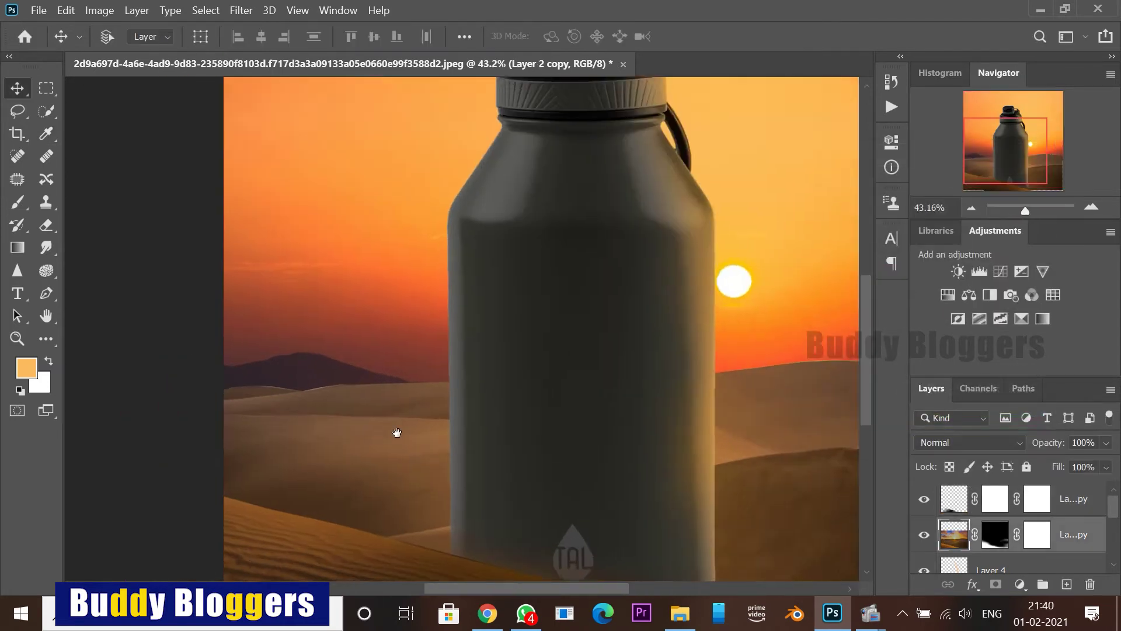
{"action": "left_click_drag", "start_coordinate": [397, 432], "coordinate": [587, 416]}
{"action": "left_click", "coordinate": [944, 499]}
{"action": "key", "text": "e"}
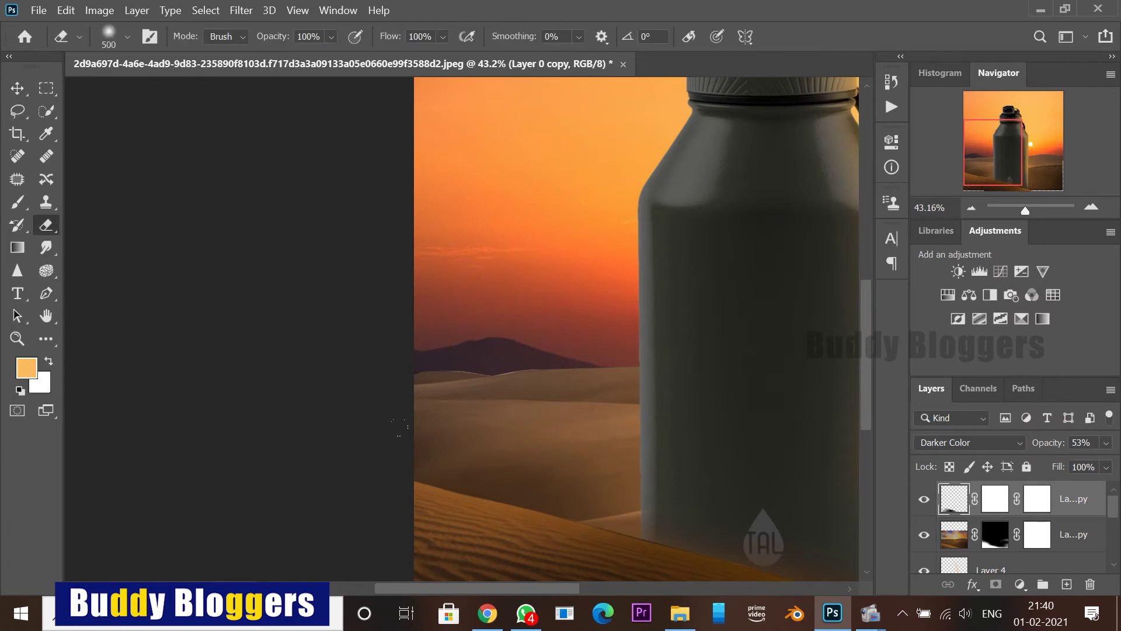
Step: Save the composite as a layered Photoshop file named 01 in the bottle folder
{"action": "key", "text": "ctrl+s"}
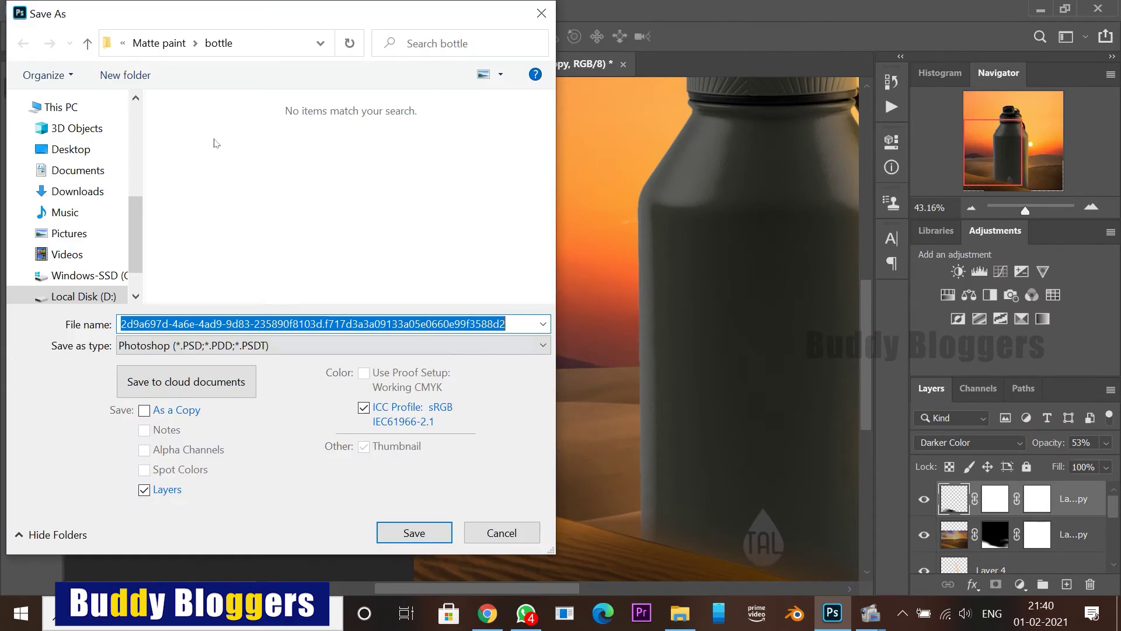
{"action": "type", "text": "01"}
{"action": "key", "text": "Return"}
Step: Examine the finished composite as a whole and the bottle's cap and body close up
{"action": "key", "text": "ctrl+0"}
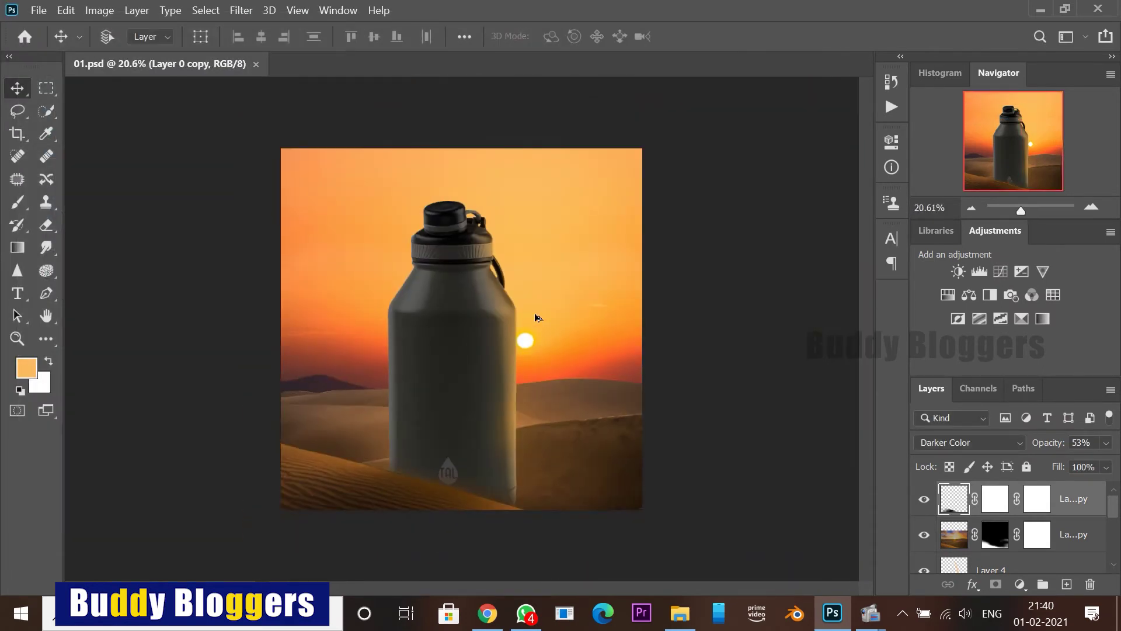
{"action": "scroll", "coordinate": [439, 320], "scroll_direction": "up", "scroll_amount": 3}
{"action": "scroll", "coordinate": [439, 321], "scroll_direction": "down", "scroll_amount": 2}
{"action": "scroll", "coordinate": [439, 320], "scroll_direction": "up", "scroll_amount": 2}
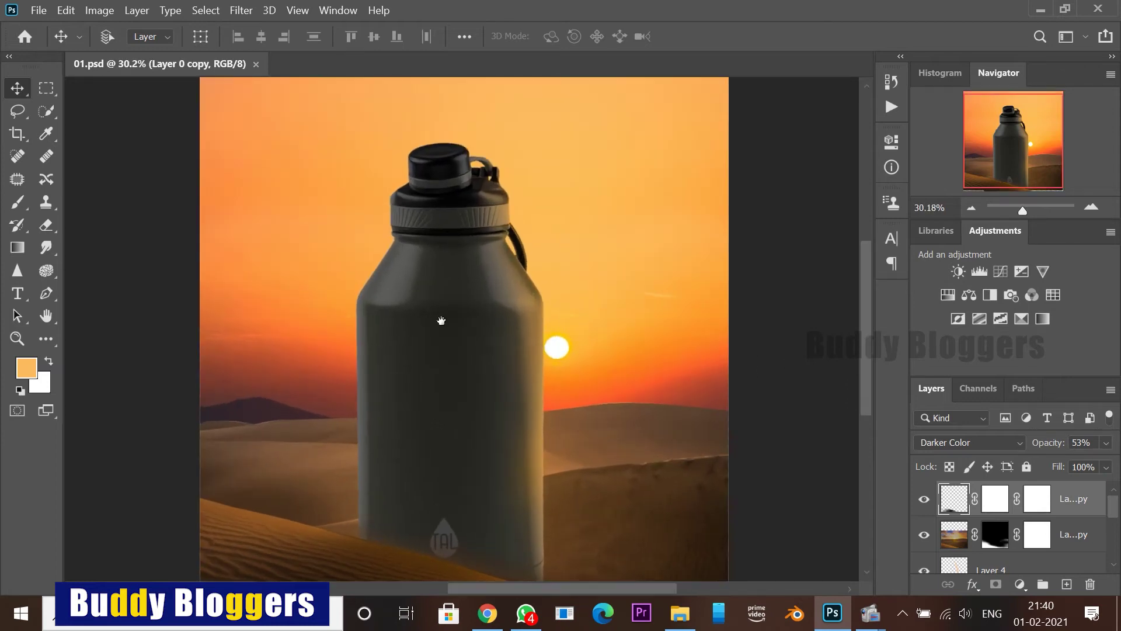
{"action": "left_click_drag", "start_coordinate": [442, 320], "coordinate": [493, 299]}
{"action": "scroll", "coordinate": [501, 301], "scroll_direction": "down", "scroll_amount": 1}
{"action": "scroll", "coordinate": [501, 301], "scroll_direction": "up", "scroll_amount": 3}
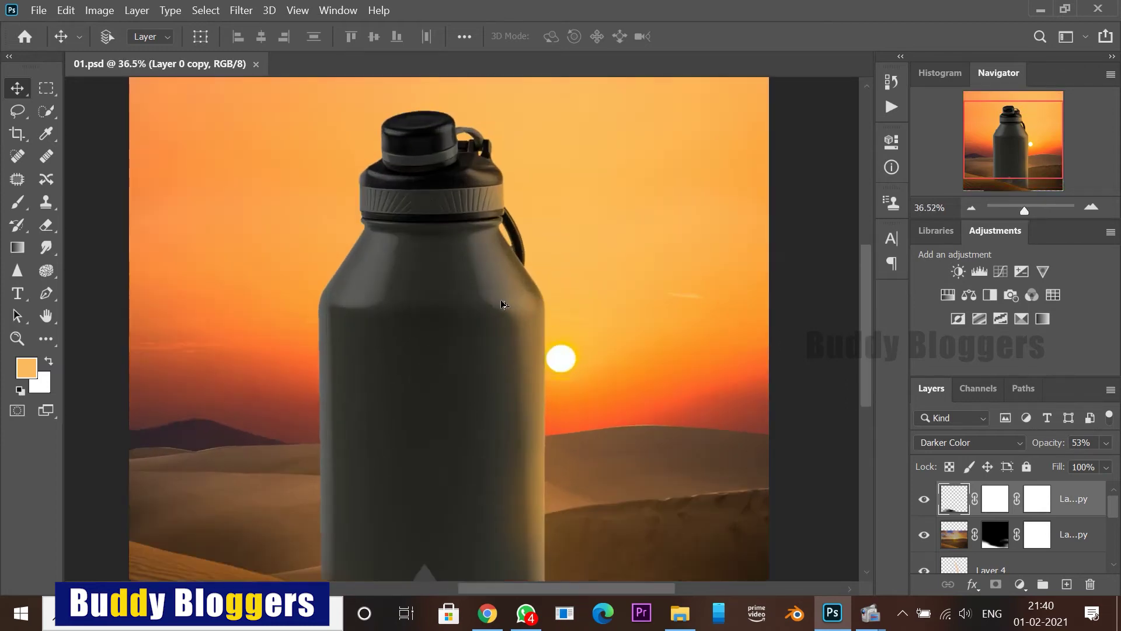
{"action": "scroll", "coordinate": [502, 301], "scroll_direction": "down", "scroll_amount": 3}
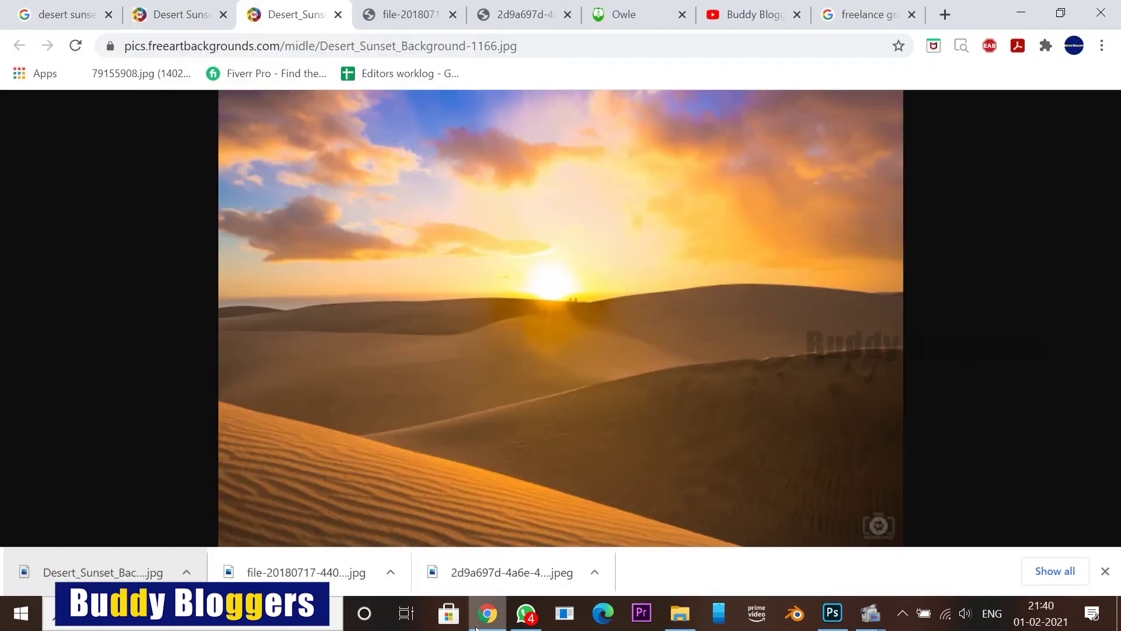
Step: Search Google Images for "birds flying png"
{"action": "type", "text": "birds flying"}
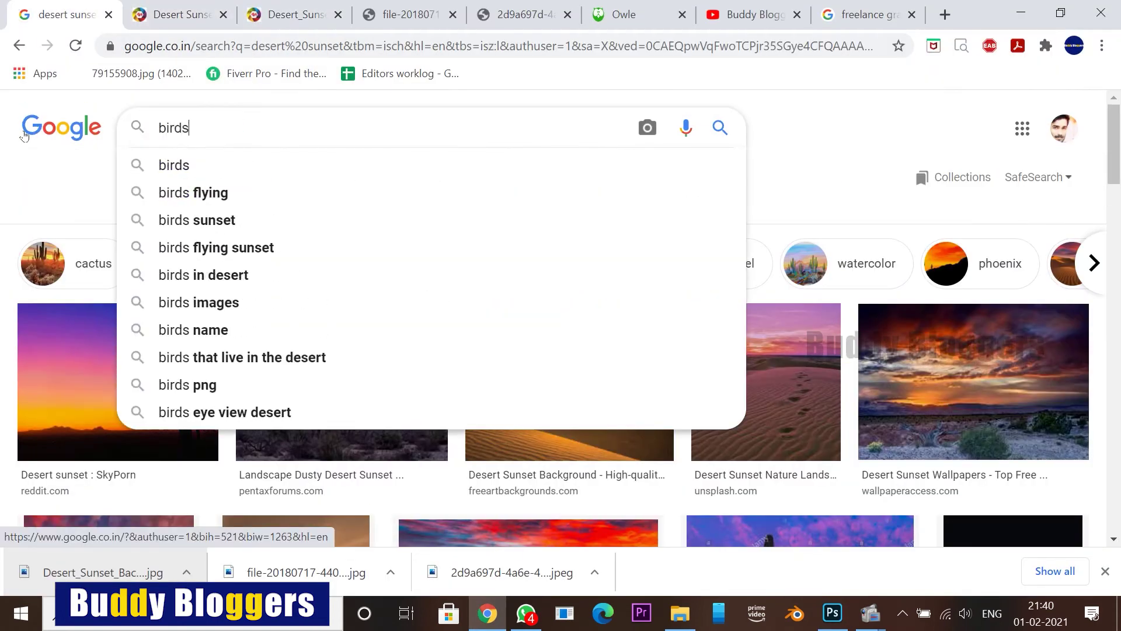
{"action": "key", "text": "Down"}
{"action": "key", "text": "Down"}
{"action": "key", "text": "Down"}
{"action": "key", "text": "Return"}
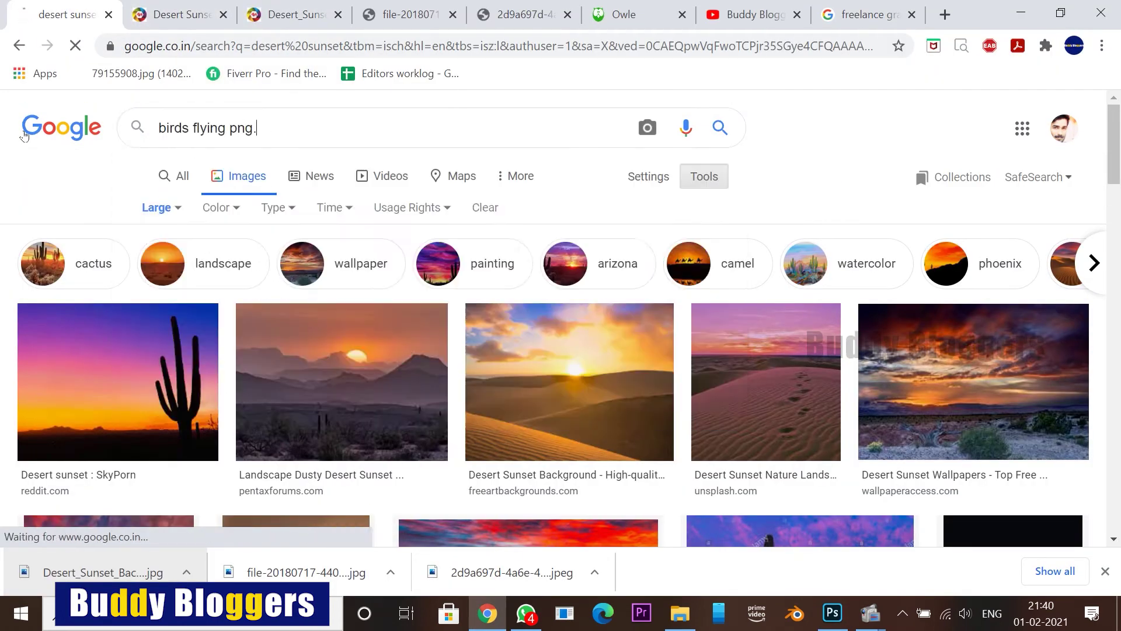
Step: Open the full-size KindPNG flock-of-birds image and save it as a PNG in the bottle folder
{"action": "scroll", "coordinate": [718, 407], "scroll_direction": "down", "scroll_amount": 10}
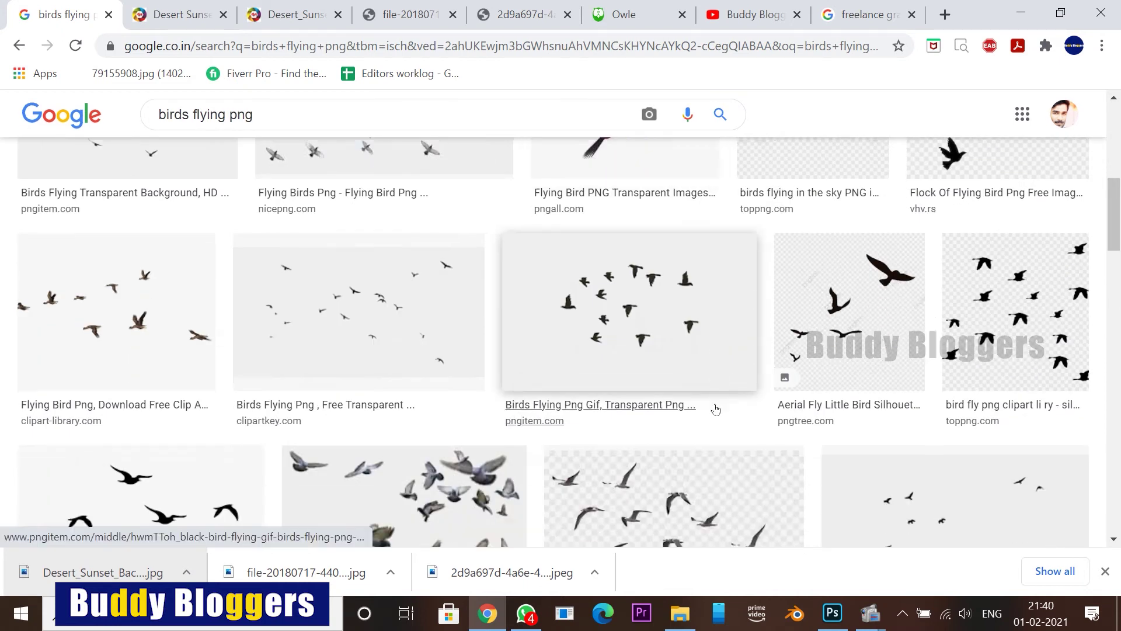
{"action": "scroll", "coordinate": [657, 394], "scroll_direction": "up", "scroll_amount": 1}
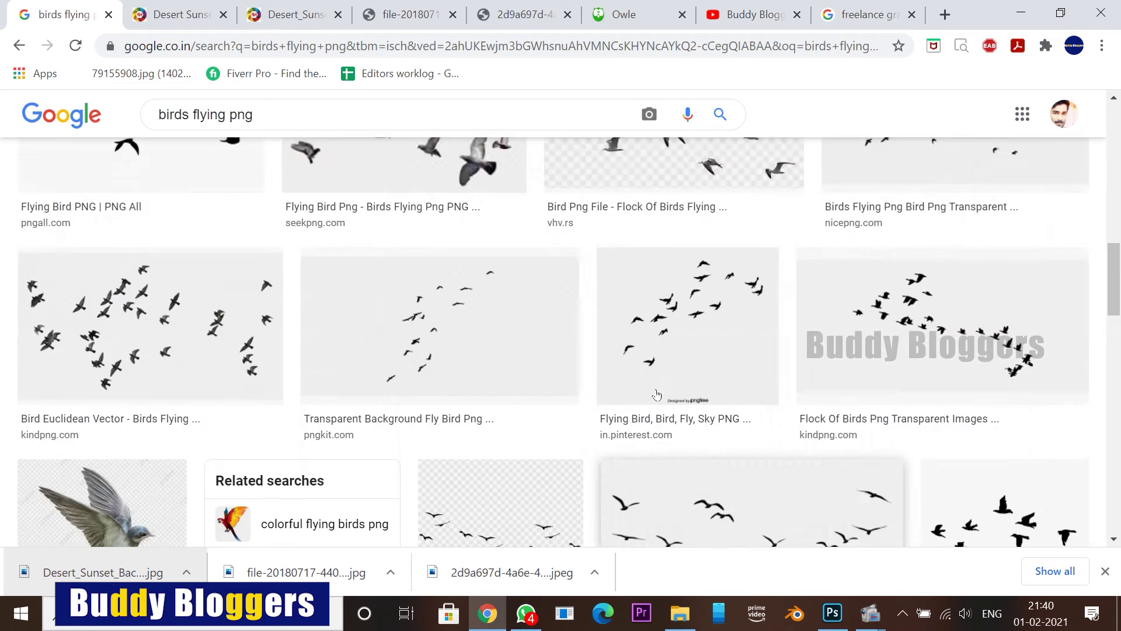
{"action": "left_click", "coordinate": [908, 311]}
{"action": "right_click", "coordinate": [853, 248]}
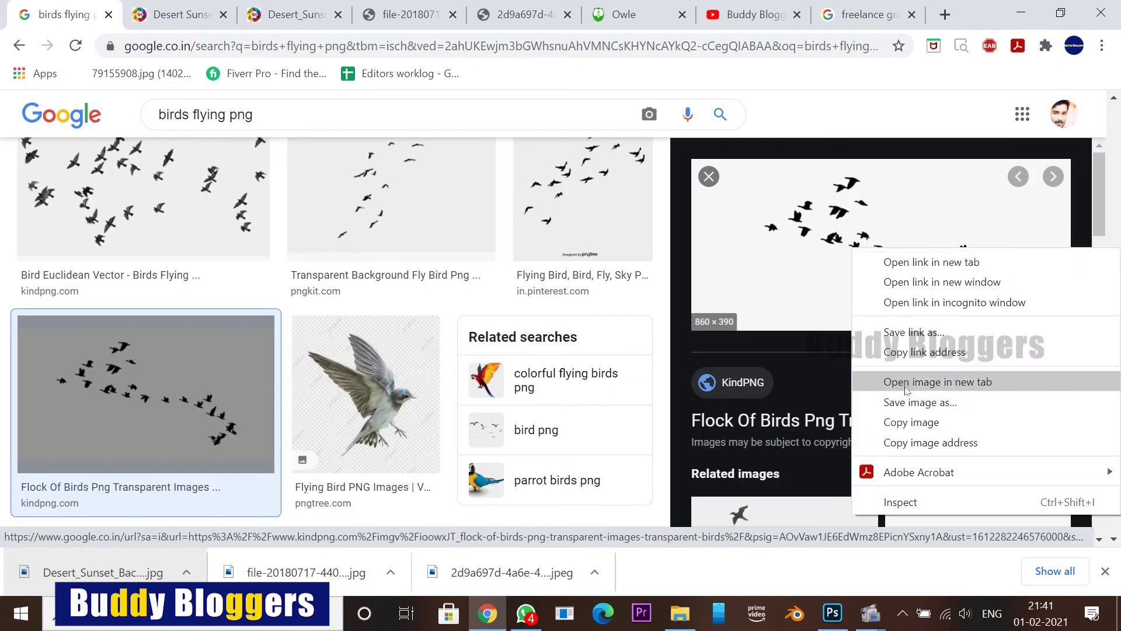
{"action": "left_click", "coordinate": [906, 384]}
{"action": "left_click", "coordinate": [350, 15]}
{"action": "right_click", "coordinate": [469, 306]}
{"action": "left_click", "coordinate": [520, 338]}
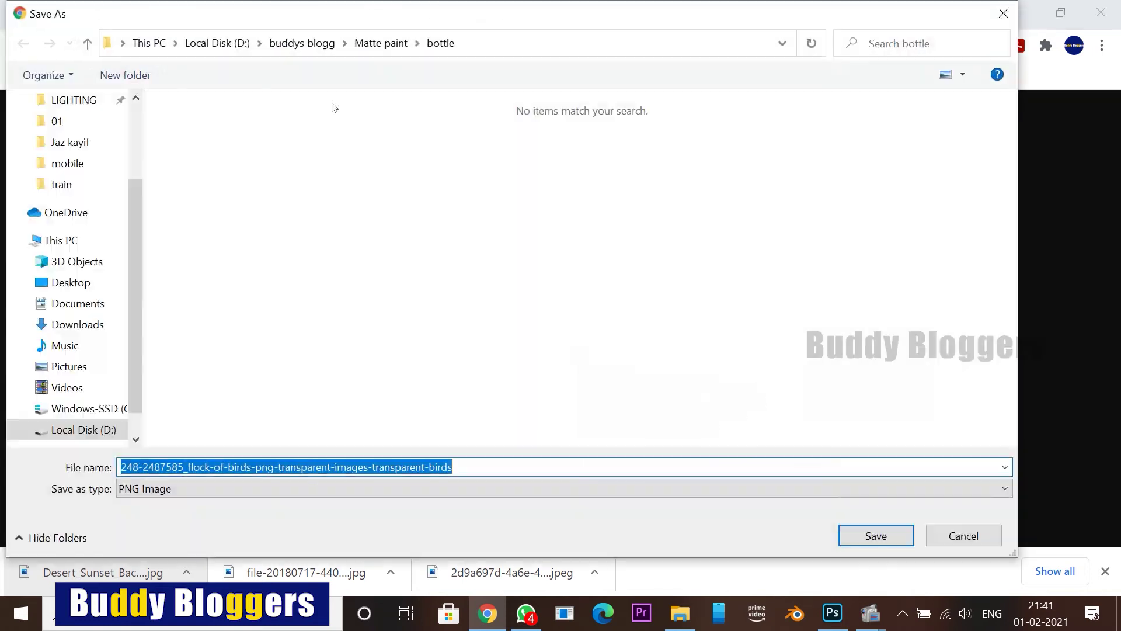
{"action": "left_click", "coordinate": [878, 539]}
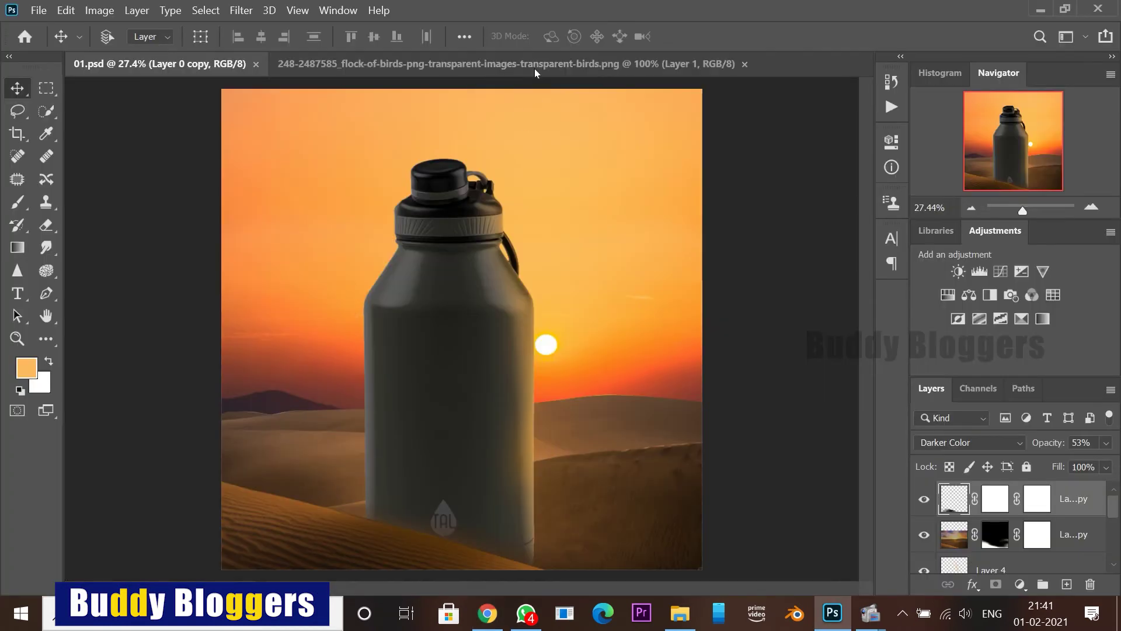
Step: Switch to Photoshop, bring the bird flock image into 01.psd, enlarge it and place it over the bottle's cap
{"action": "left_click_drag", "start_coordinate": [534, 68], "coordinate": [823, 110]}
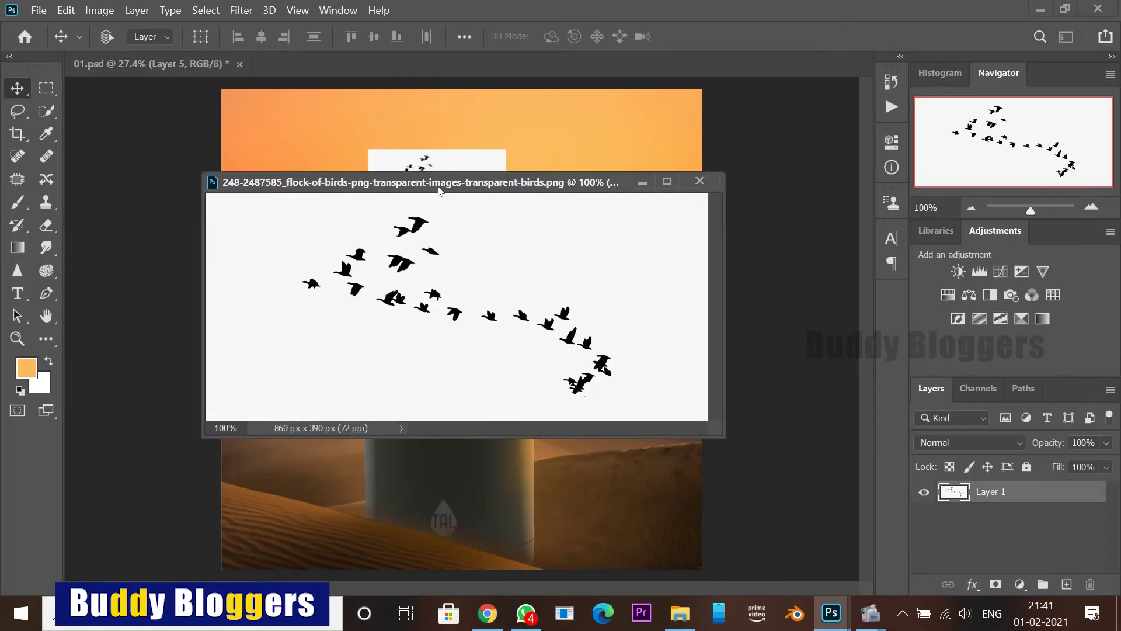
{"action": "left_click_drag", "start_coordinate": [437, 313], "coordinate": [435, 239]}
{"action": "key", "text": "ctrl+t"}
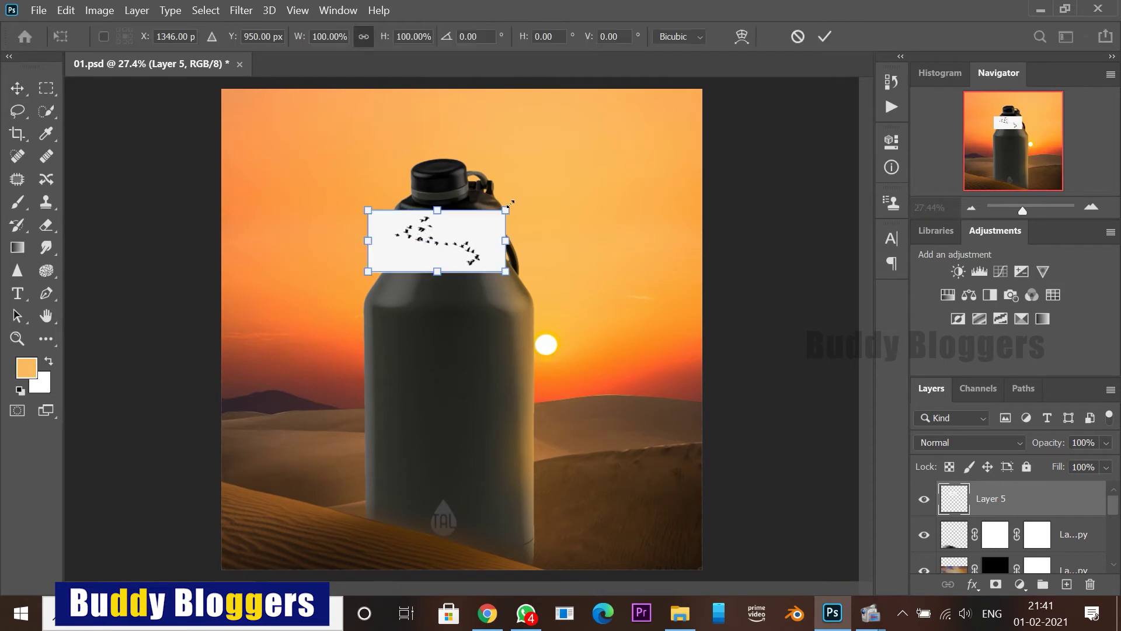
{"action": "left_click_drag", "start_coordinate": [511, 204], "coordinate": [695, 122]}
{"action": "left_click_drag", "start_coordinate": [616, 178], "coordinate": [537, 203]}
{"action": "key", "text": "Return"}
Step: Remove the white background around the birds with the Magic Wand tool and clear the selection
{"action": "scroll", "coordinate": [457, 194], "scroll_direction": "up", "scroll_amount": 6}
{"action": "left_click_drag", "start_coordinate": [457, 193], "coordinate": [476, 212]}
{"action": "key", "text": "w"}
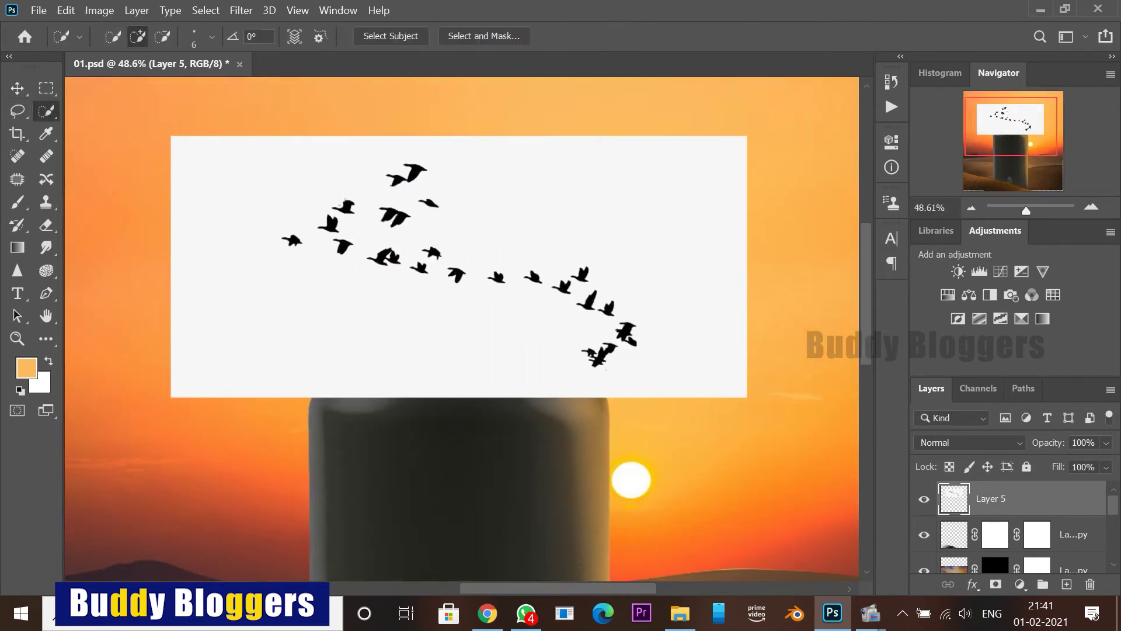
{"action": "key", "text": "shift+w"}
{"action": "left_click", "coordinate": [278, 187]}
{"action": "key", "text": "Delete"}
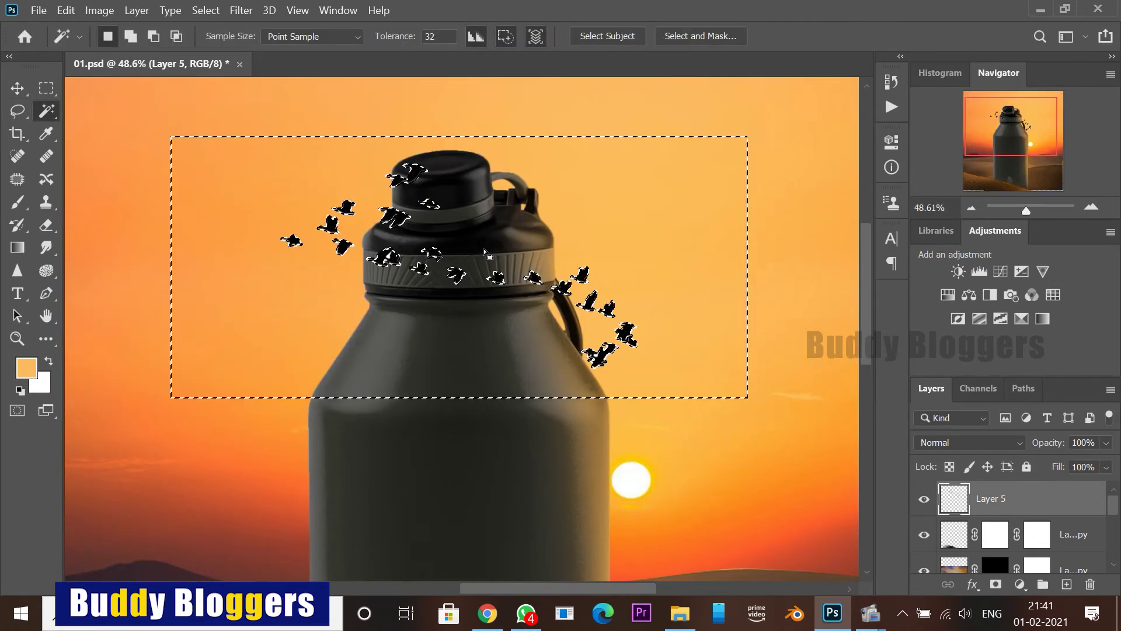
{"action": "key", "text": "ctrl+d"}
Step: Send the bird layer down the layer stack, behind the bottle
{"action": "scroll", "coordinate": [365, 257], "scroll_direction": "up", "scroll_amount": 7}
{"action": "scroll", "coordinate": [397, 250], "scroll_direction": "up", "scroll_amount": 6}
{"action": "scroll", "coordinate": [489, 342], "scroll_direction": "down", "scroll_amount": 8}
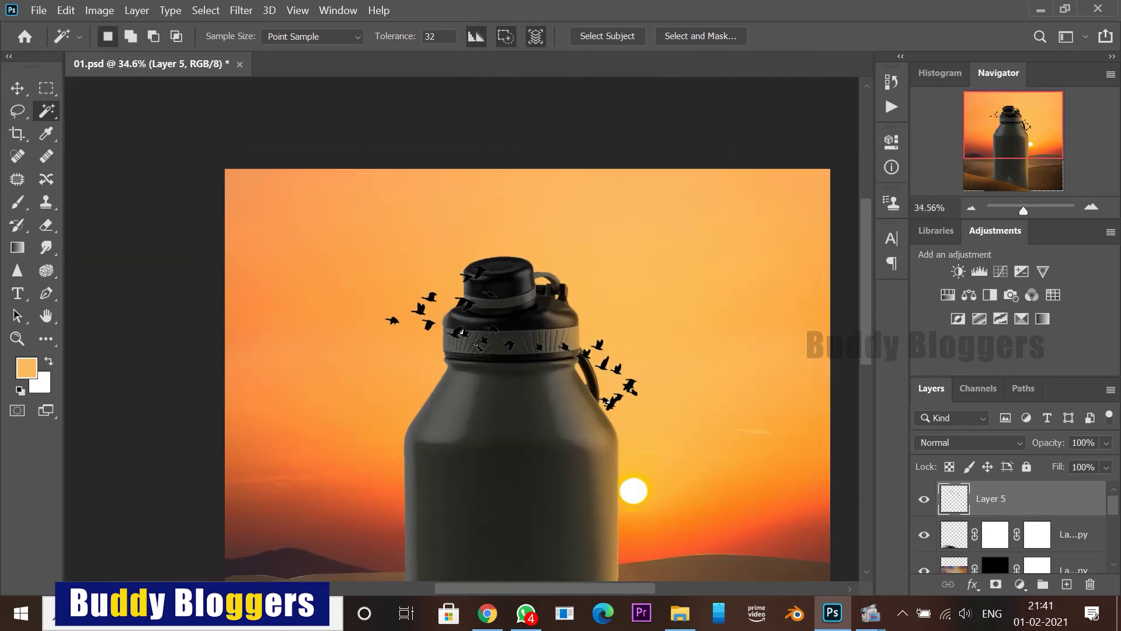
{"action": "left_click", "coordinate": [17, 88]}
{"action": "key", "text": "ctrl+["}
{"action": "key", "text": "ctrl+["}
{"action": "key", "text": "ctrl+["}
{"action": "key", "text": "ctrl+["}
{"action": "key", "text": "ctrl+["}
{"action": "key", "text": "ctrl+["}
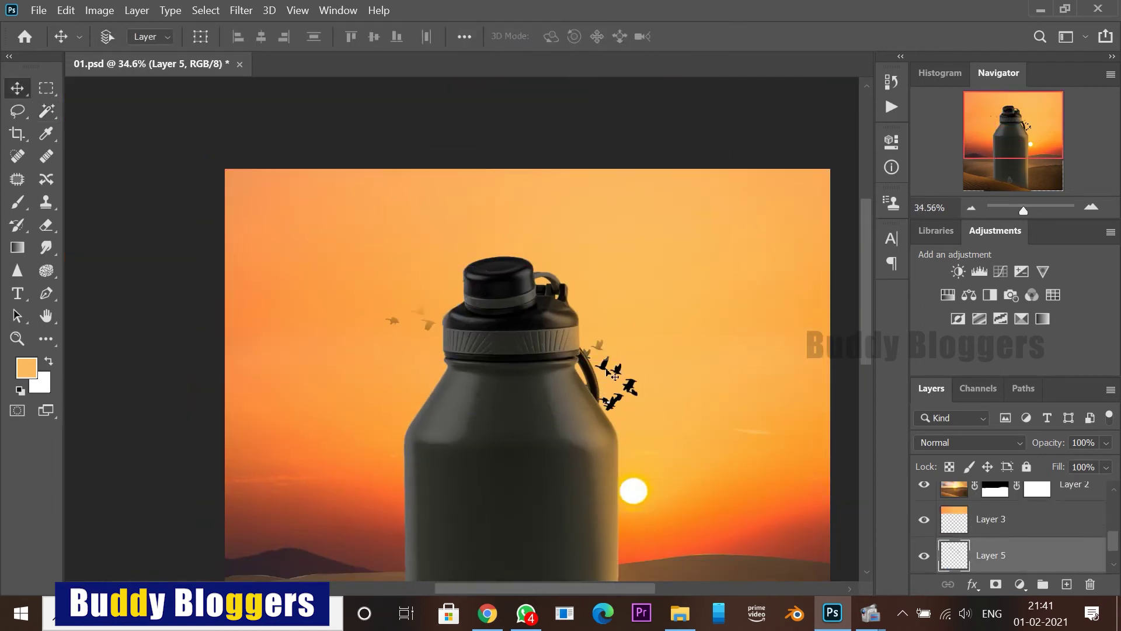
Step: Move the flock into the sky left of the bottle and raise its layer to directly beneath the bottle layer
{"action": "left_click_drag", "start_coordinate": [615, 377], "coordinate": [401, 281]}
{"action": "key", "text": "ctrl+]"}
{"action": "key", "text": "ctrl+]"}
{"action": "key", "text": "ctrl+]"}
{"action": "key", "text": "ctrl+["}
Step: Scale the bird flock to about 65.64% and place it just left of the bottle's cap
{"action": "key", "text": "ctrl+t"}
{"action": "left_click_drag", "start_coordinate": [453, 191], "coordinate": [366, 242]}
{"action": "left_click_drag", "start_coordinate": [332, 297], "coordinate": [390, 333]}
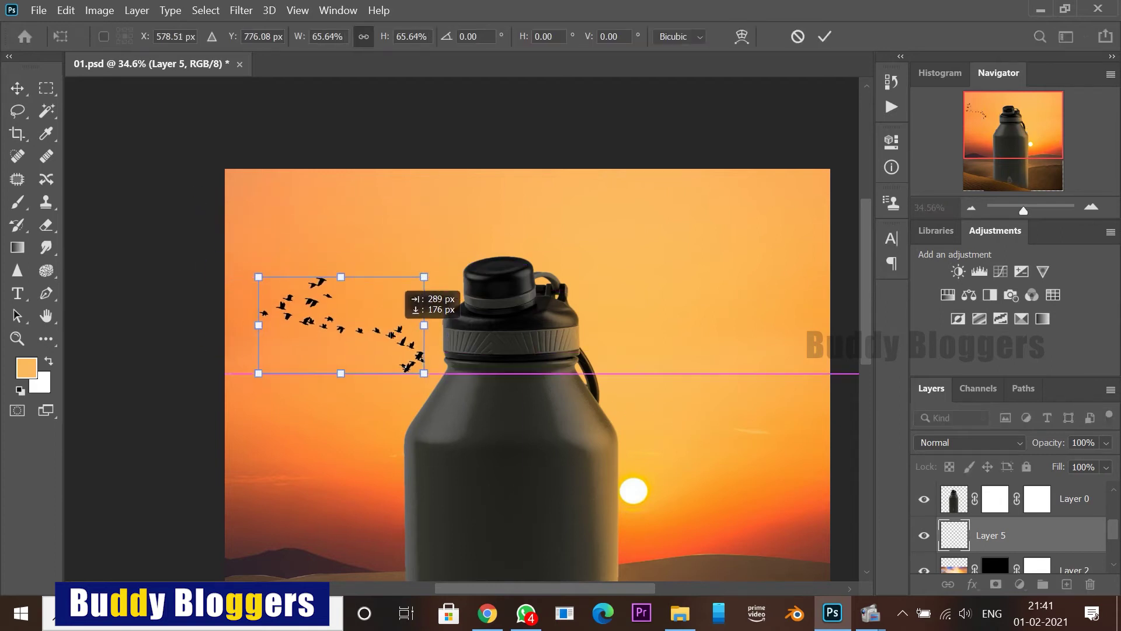
{"action": "key", "text": "Return"}
Step: Try the flock in the sky right of the bottle above the sun, flipped horizontally
{"action": "scroll", "coordinate": [398, 337], "scroll_direction": "down", "scroll_amount": 3}
{"action": "scroll", "coordinate": [395, 268], "scroll_direction": "up", "scroll_amount": 3}
{"action": "left_click_drag", "start_coordinate": [363, 240], "coordinate": [673, 334]}
{"action": "key", "text": "ctrl+t"}
{"action": "left_click", "coordinate": [715, 572]}
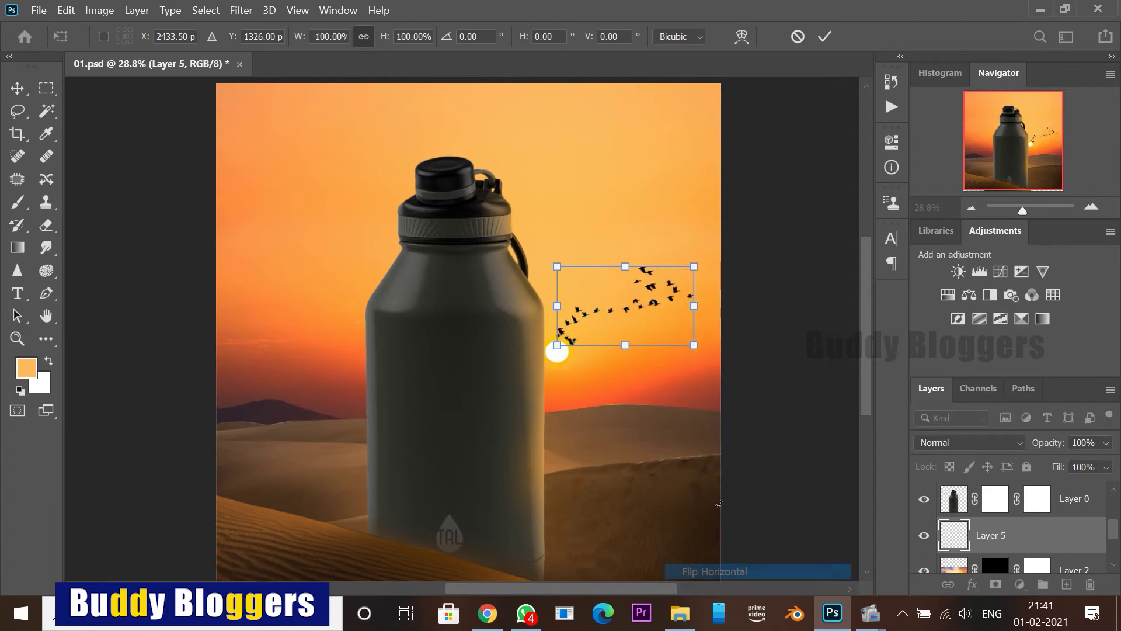
{"action": "left_click_drag", "start_coordinate": [632, 316], "coordinate": [637, 305]}
{"action": "key", "text": "Return"}
{"action": "scroll", "coordinate": [566, 341], "scroll_direction": "down", "scroll_amount": 3}
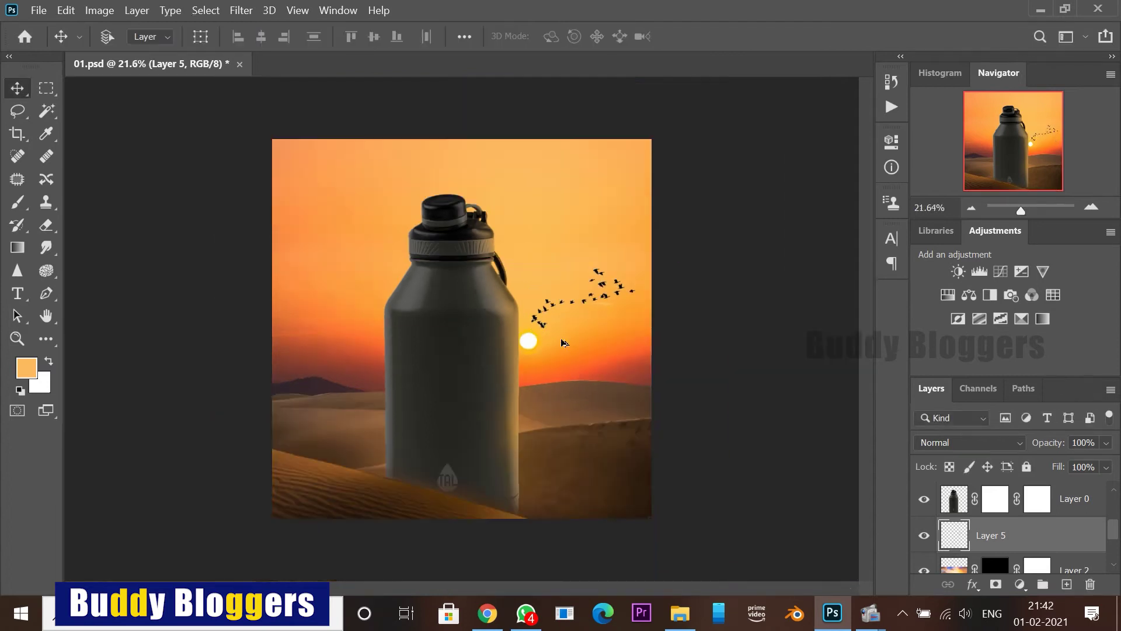
Step: Flip the flock horizontally back and move it to the sky left of the bottle's cap
{"action": "scroll", "coordinate": [563, 343], "scroll_direction": "up", "scroll_amount": 4}
{"action": "key", "text": "ctrl+t"}
{"action": "right_click", "coordinate": [622, 268]}
{"action": "left_click", "coordinate": [695, 572]}
{"action": "left_click_drag", "start_coordinate": [652, 305], "coordinate": [311, 229]}
{"action": "key", "text": "Return"}
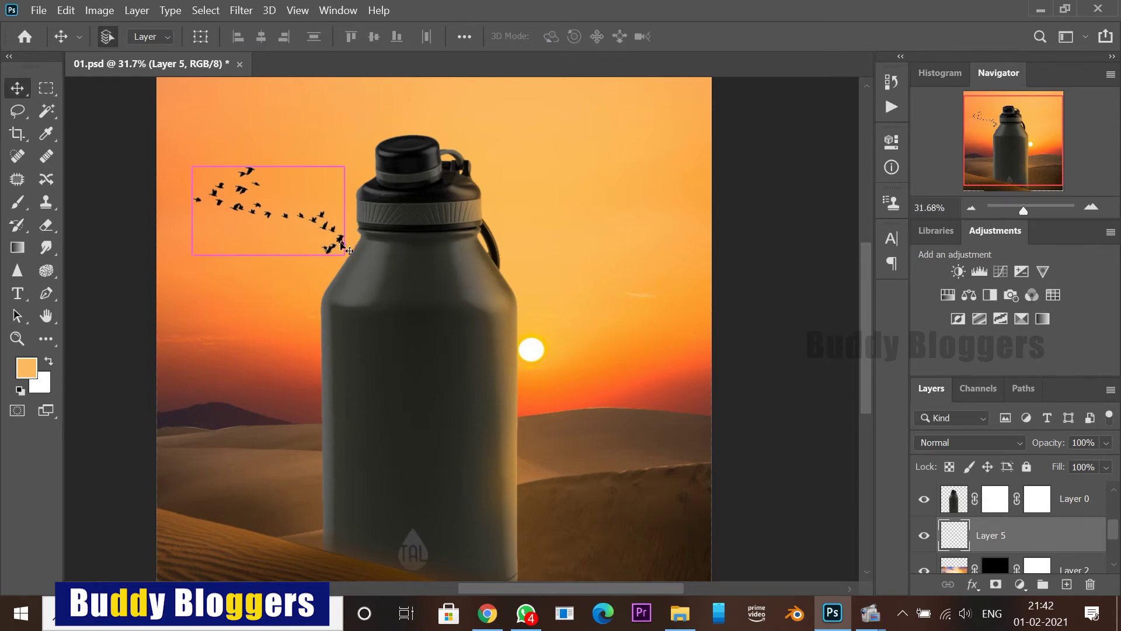
Step: Enlarge the flock to about 130.73% and shift it up so it meets the bottle's neck from the left
{"action": "key", "text": "ctrl+t"}
{"action": "left_click_drag", "start_coordinate": [345, 256], "coordinate": [391, 283]}
{"action": "left_click_drag", "start_coordinate": [281, 227], "coordinate": [263, 188]}
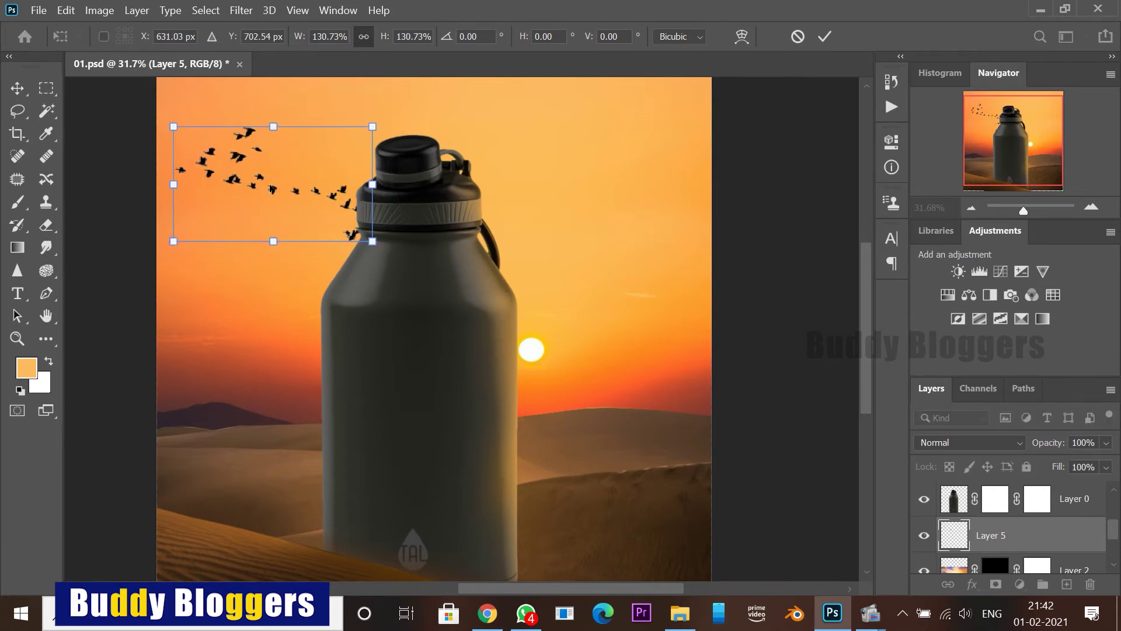
{"action": "key", "text": "Return"}
Step: Readjust the flock's size and move it right of the bottle above the sun, with some birds partly behind the bottle
{"action": "scroll", "coordinate": [407, 292], "scroll_direction": "down", "scroll_amount": 5}
{"action": "left_click_drag", "start_coordinate": [346, 228], "coordinate": [435, 232]}
{"action": "key", "text": "ctrl+t"}
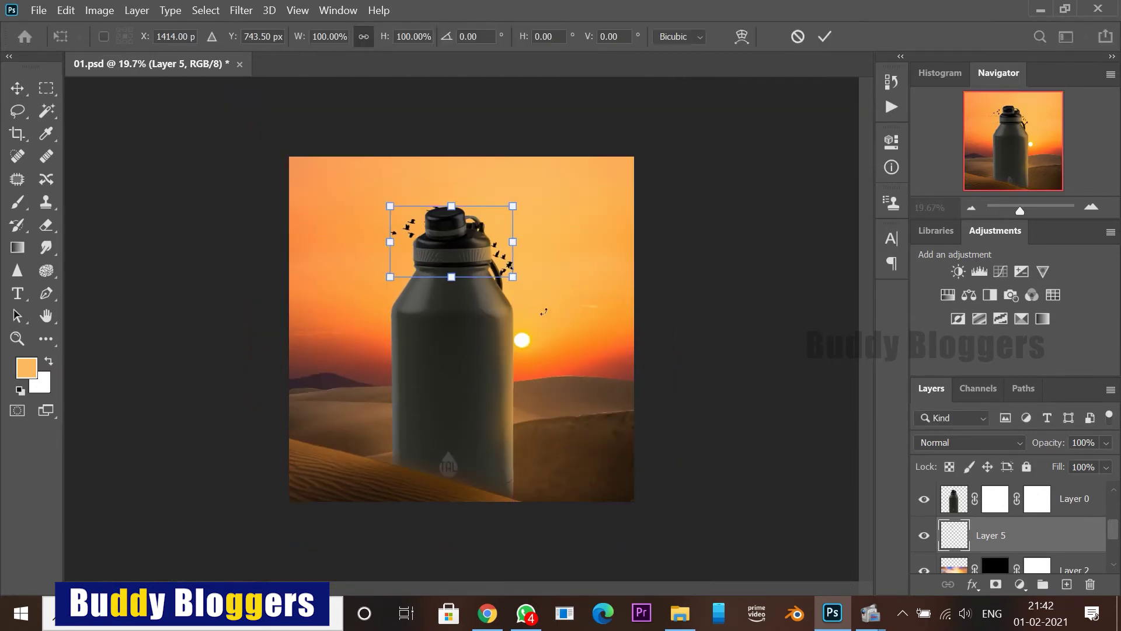
{"action": "left_click_drag", "start_coordinate": [513, 277], "coordinate": [426, 252]}
{"action": "key", "text": "Return"}
{"action": "scroll", "coordinate": [375, 241], "scroll_direction": "up", "scroll_amount": 5}
{"action": "key", "text": "ctrl+t"}
{"action": "left_click_drag", "start_coordinate": [370, 218], "coordinate": [613, 311]}
{"action": "key", "text": "Return"}
{"action": "scroll", "coordinate": [683, 338], "scroll_direction": "down", "scroll_amount": 4}
{"action": "scroll", "coordinate": [560, 316], "scroll_direction": "up", "scroll_amount": 2}
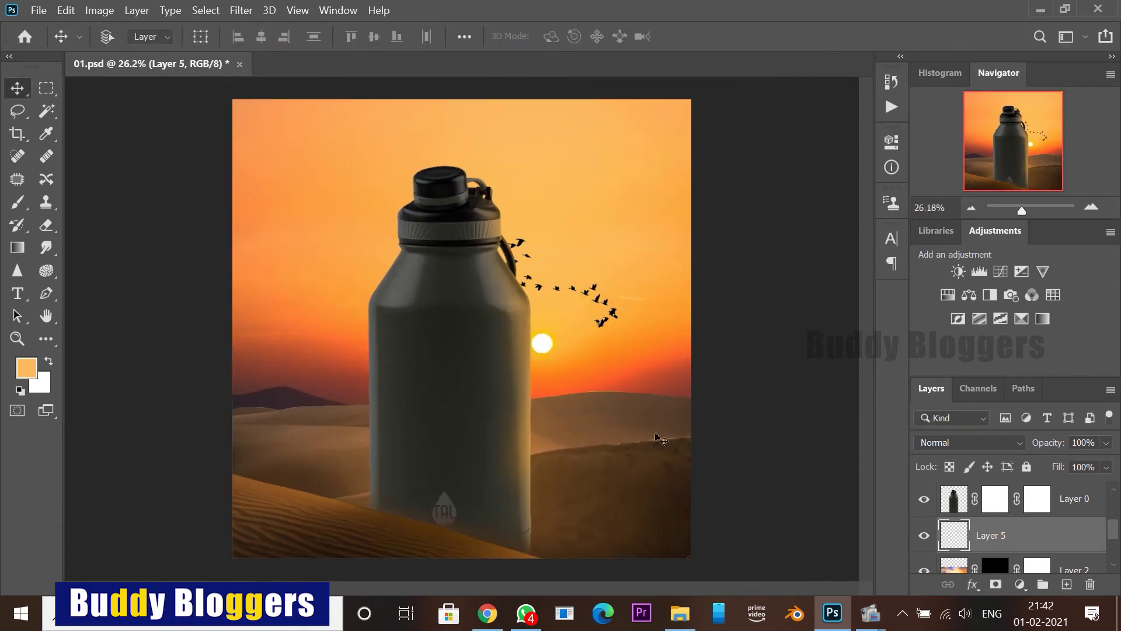
Step: Browse more flying-bird images in Chrome, and return to Photoshop to examine the composite with the flock
{"action": "left_click", "coordinate": [488, 613]}
{"action": "left_click", "coordinate": [403, 15]}
{"action": "scroll", "coordinate": [489, 345], "scroll_direction": "down", "scroll_amount": 9}
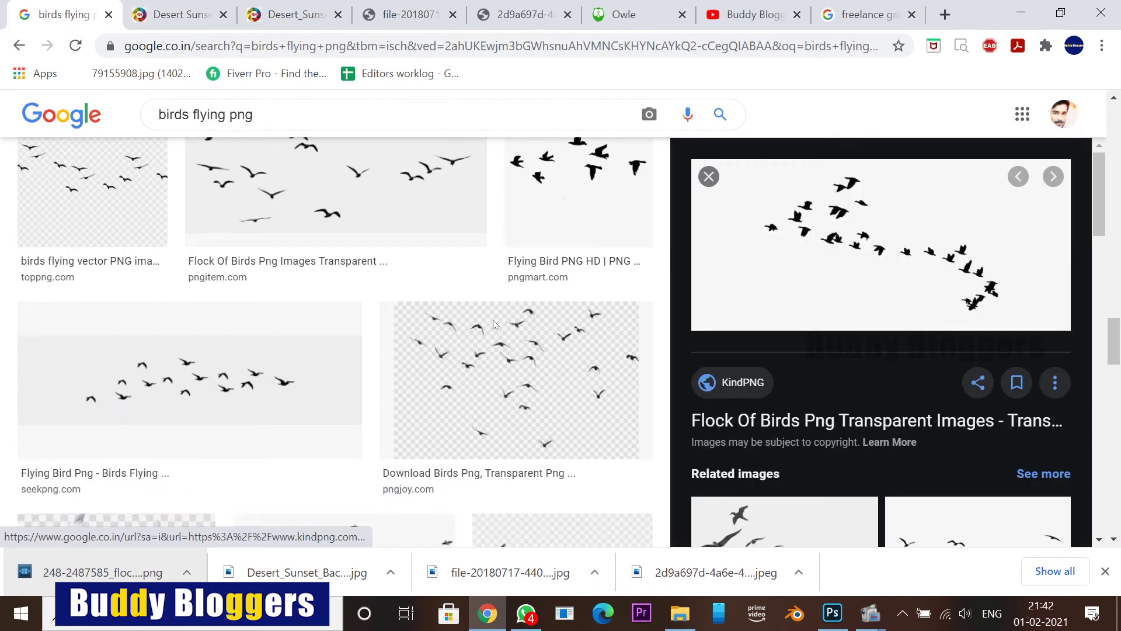
{"action": "scroll", "coordinate": [489, 346], "scroll_direction": "down", "scroll_amount": 12}
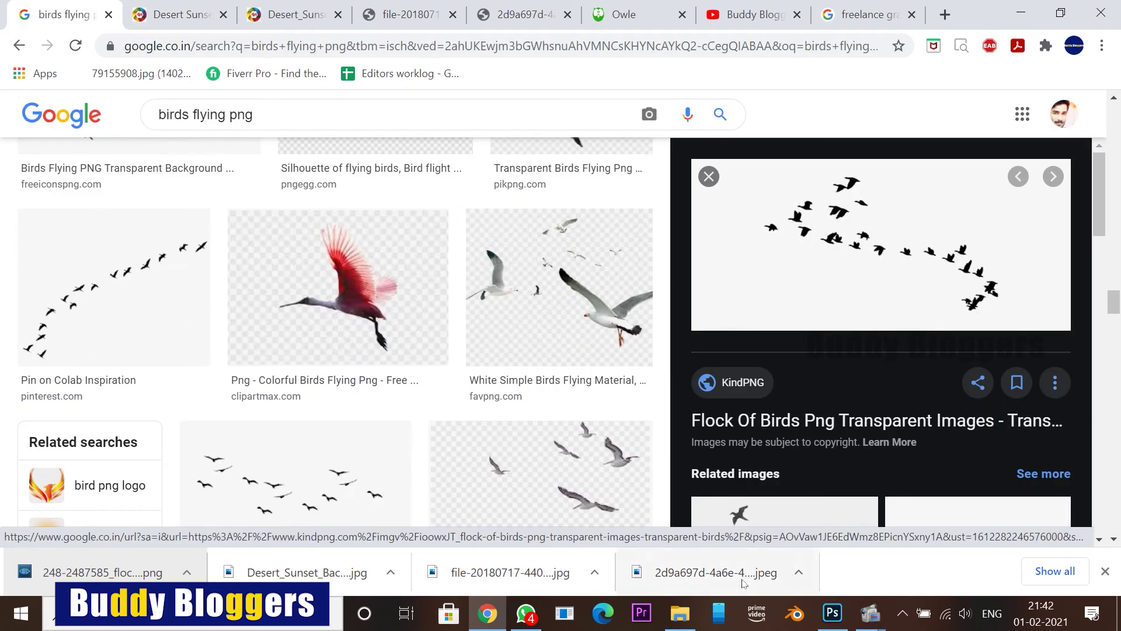
{"action": "left_click", "coordinate": [832, 613]}
{"action": "scroll", "coordinate": [570, 318], "scroll_direction": "down", "scroll_amount": 2}
{"action": "scroll", "coordinate": [570, 318], "scroll_direction": "up", "scroll_amount": 1}
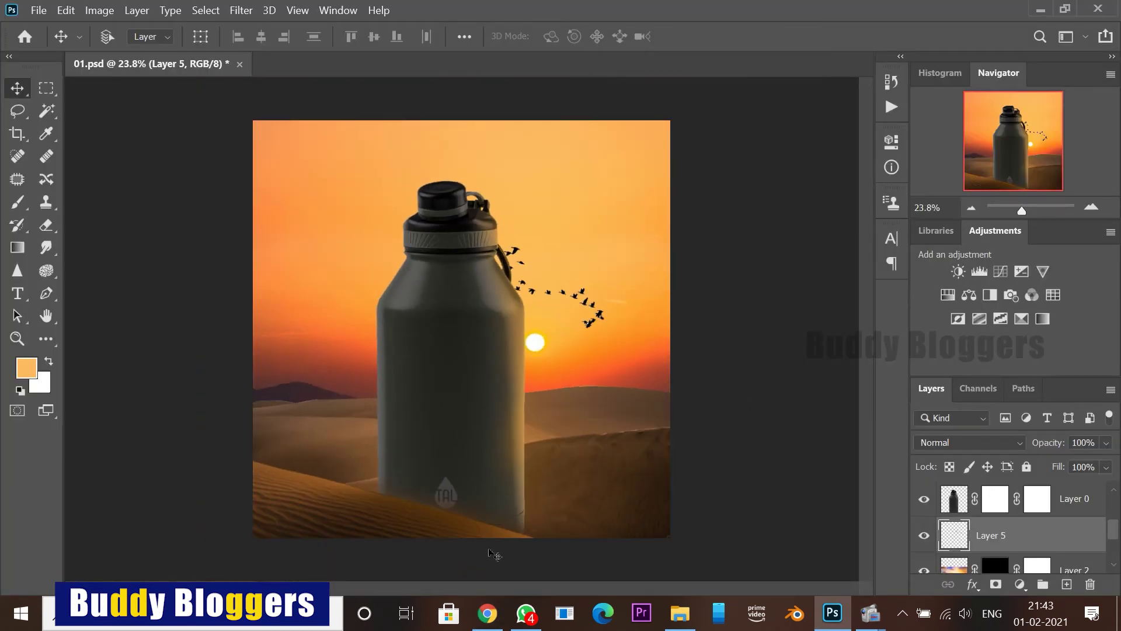
Step: Switch to Chrome and search Google Images for "watter drop png"
{"action": "left_click", "coordinate": [488, 613]}
{"action": "scroll", "coordinate": [233, 102], "scroll_direction": "up", "scroll_amount": 4}
{"action": "left_click_drag", "start_coordinate": [257, 114], "coordinate": [42, 121]}
{"action": "type", "text": "weat"}
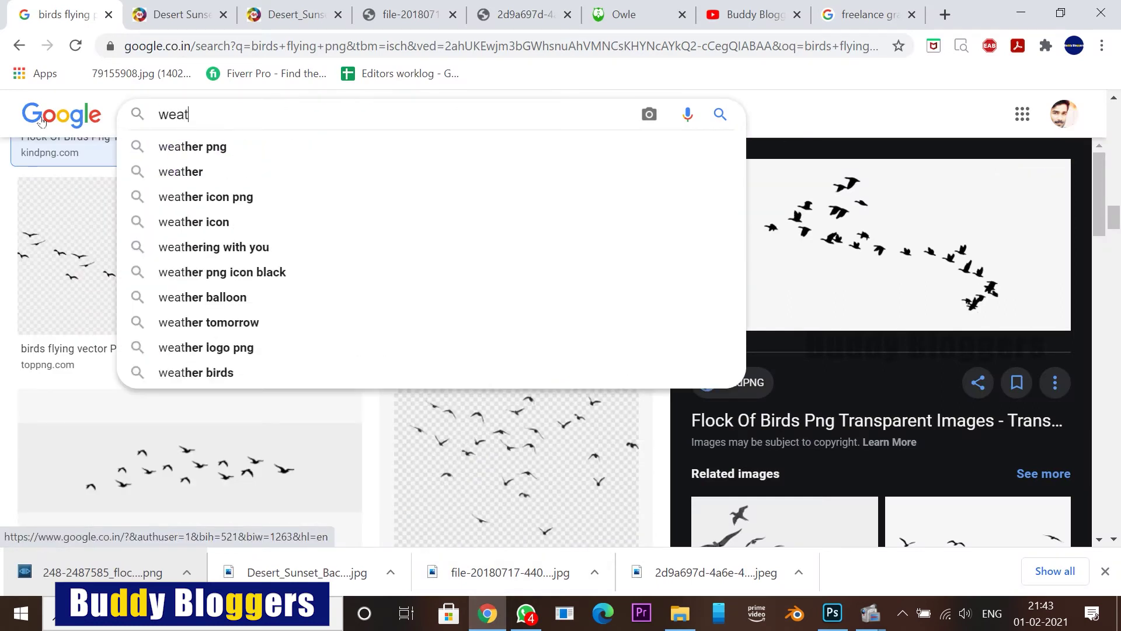
{"action": "key", "text": "BackSpace"}
{"action": "key", "text": "BackSpace"}
{"action": "key", "text": "BackSpace"}
{"action": "type", "text": "atter"}
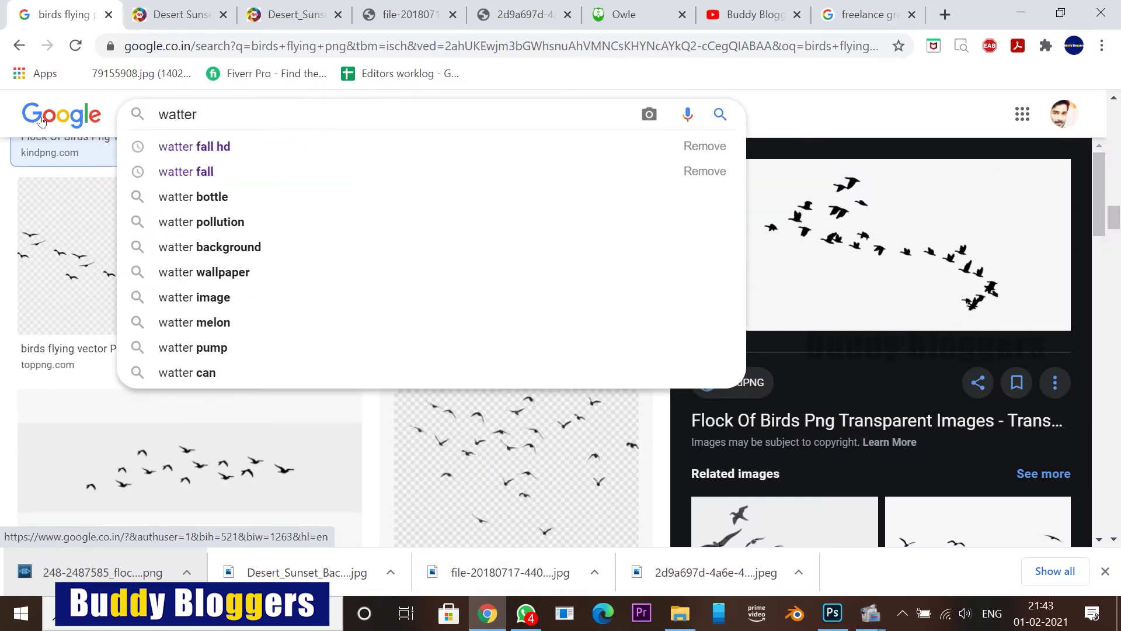
{"action": "type", "text": " drop"}
{"action": "key", "text": "Down"}
{"action": "key", "text": "Down"}
{"action": "key", "text": "Down"}
{"action": "key", "text": "Return"}
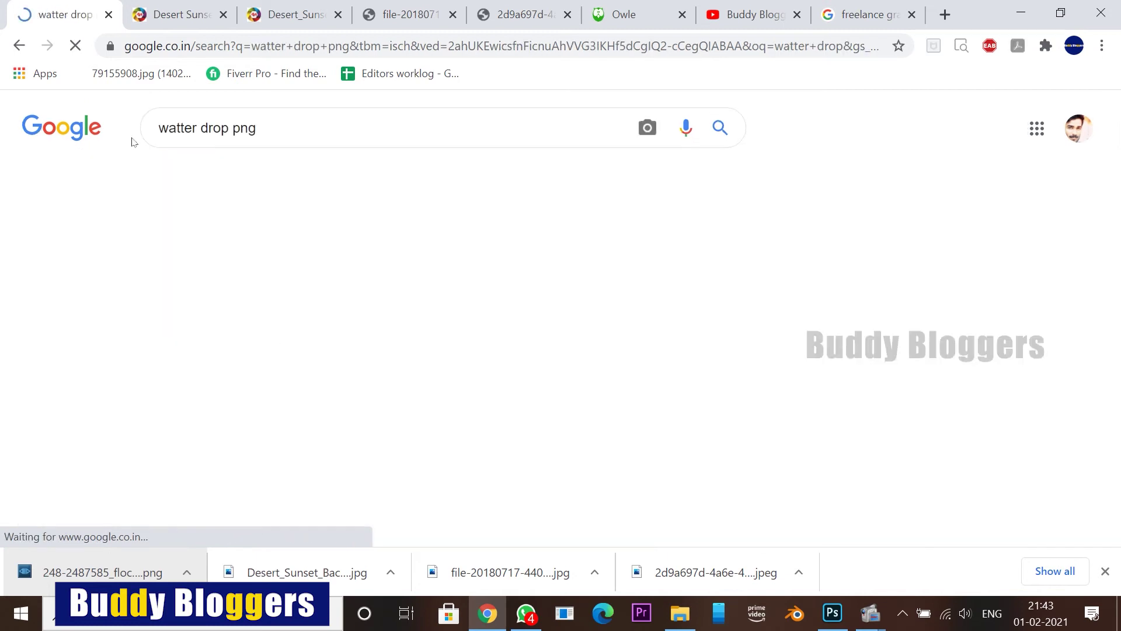
Step: Preview the dense water drops image from PNG All and look through the neighbouring droplet images
{"action": "scroll", "coordinate": [588, 316], "scroll_direction": "down", "scroll_amount": 4}
{"action": "scroll", "coordinate": [280, 259], "scroll_direction": "up", "scroll_amount": 2}
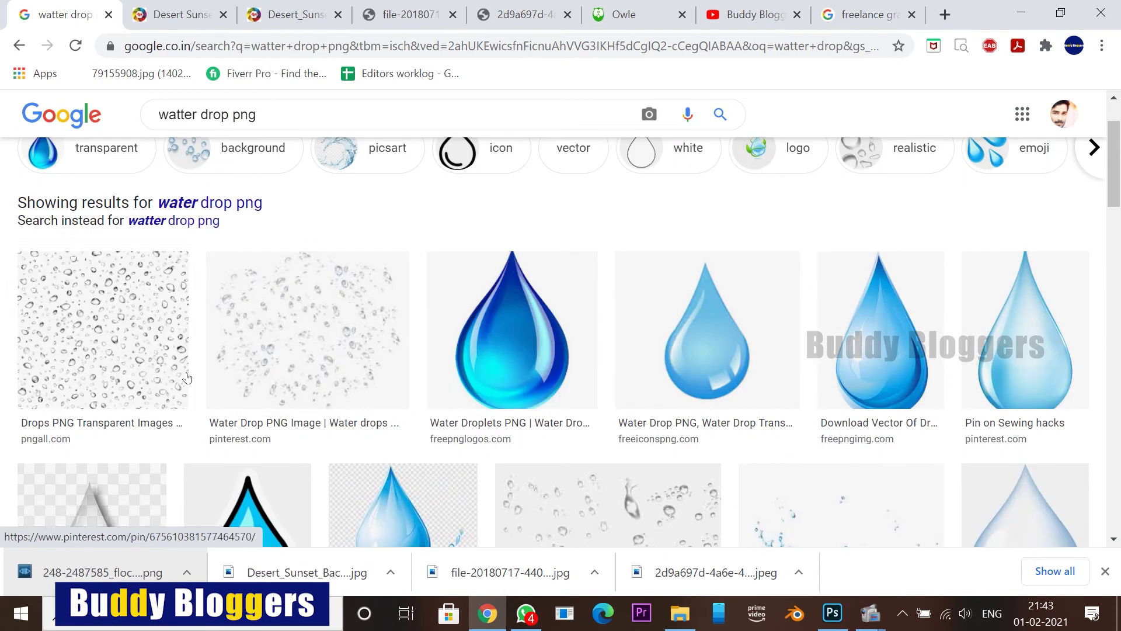
{"action": "left_click", "coordinate": [142, 326]}
{"action": "scroll", "coordinate": [326, 380], "scroll_direction": "down", "scroll_amount": 8}
{"action": "scroll", "coordinate": [326, 380], "scroll_direction": "up", "scroll_amount": 5}
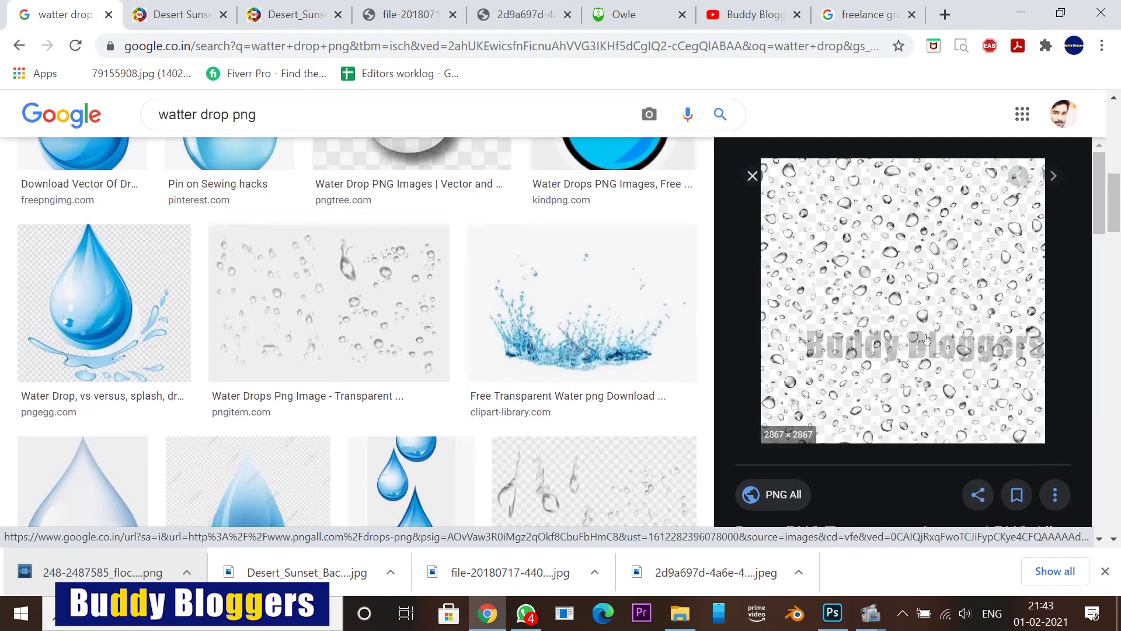
{"action": "scroll", "coordinate": [525, 292], "scroll_direction": "down", "scroll_amount": 4}
Step: Preview the PikPng water drops image with its related images and open it in a new tab
{"action": "left_click", "coordinate": [646, 265]}
{"action": "scroll", "coordinate": [888, 376], "scroll_direction": "down", "scroll_amount": 6}
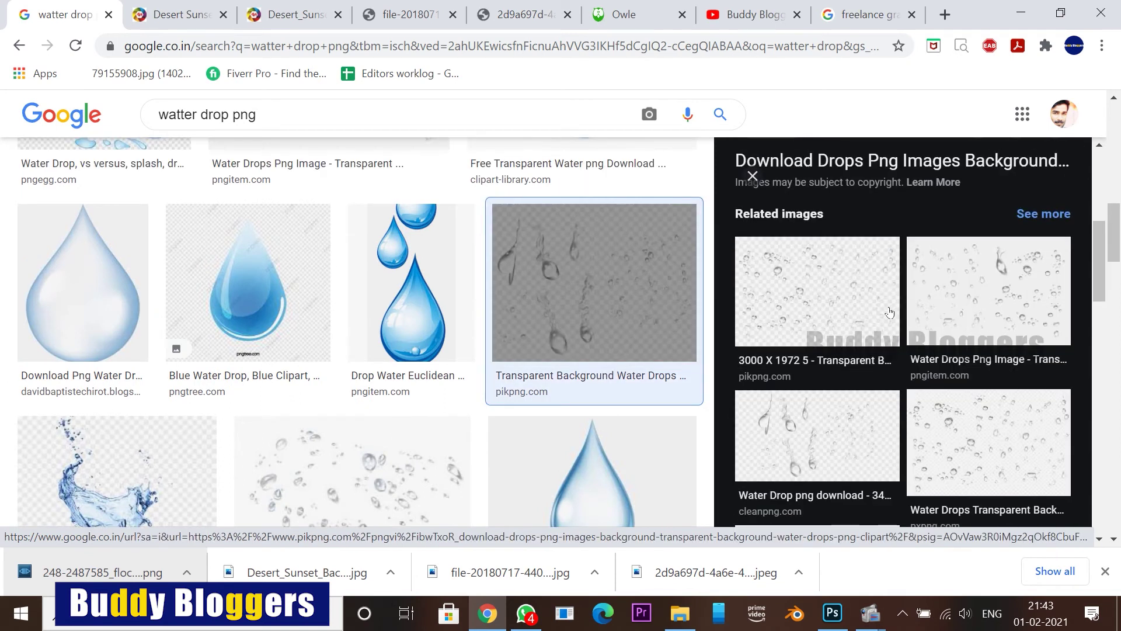
{"action": "scroll", "coordinate": [888, 376], "scroll_direction": "up", "scroll_amount": 6}
{"action": "right_click", "coordinate": [844, 305]}
{"action": "left_click", "coordinate": [928, 438]}
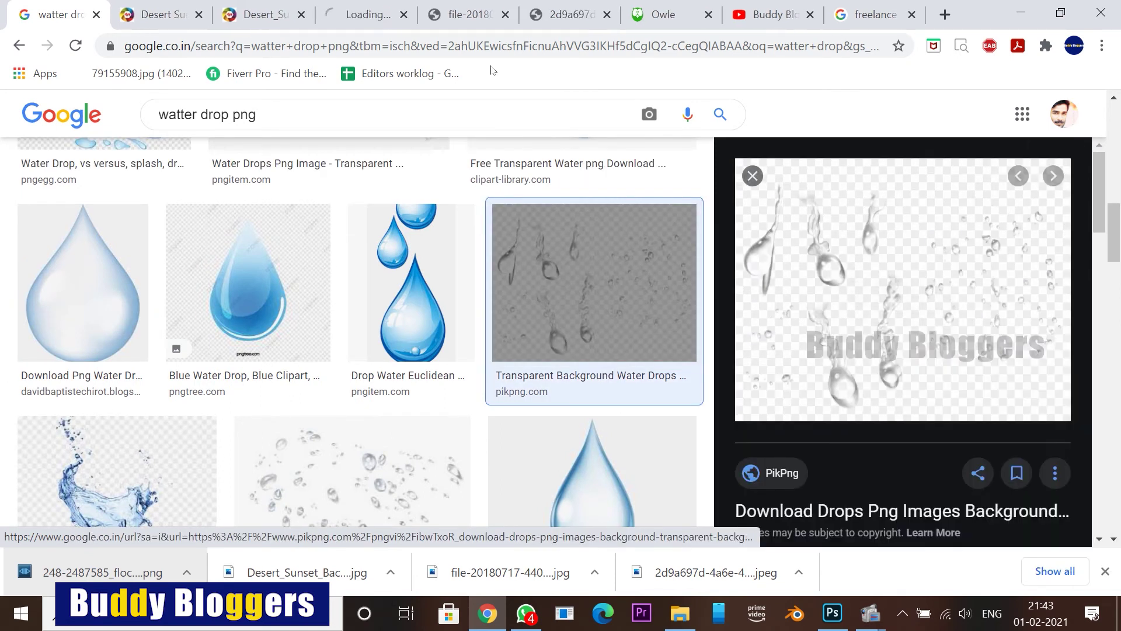
{"action": "left_click", "coordinate": [363, 16]}
Step: Save the PNG All water drops image as unnamed in the bottle folder and open it in Photoshop
{"action": "left_click", "coordinate": [64, 16]}
{"action": "scroll", "coordinate": [273, 452], "scroll_direction": "up", "scroll_amount": 9}
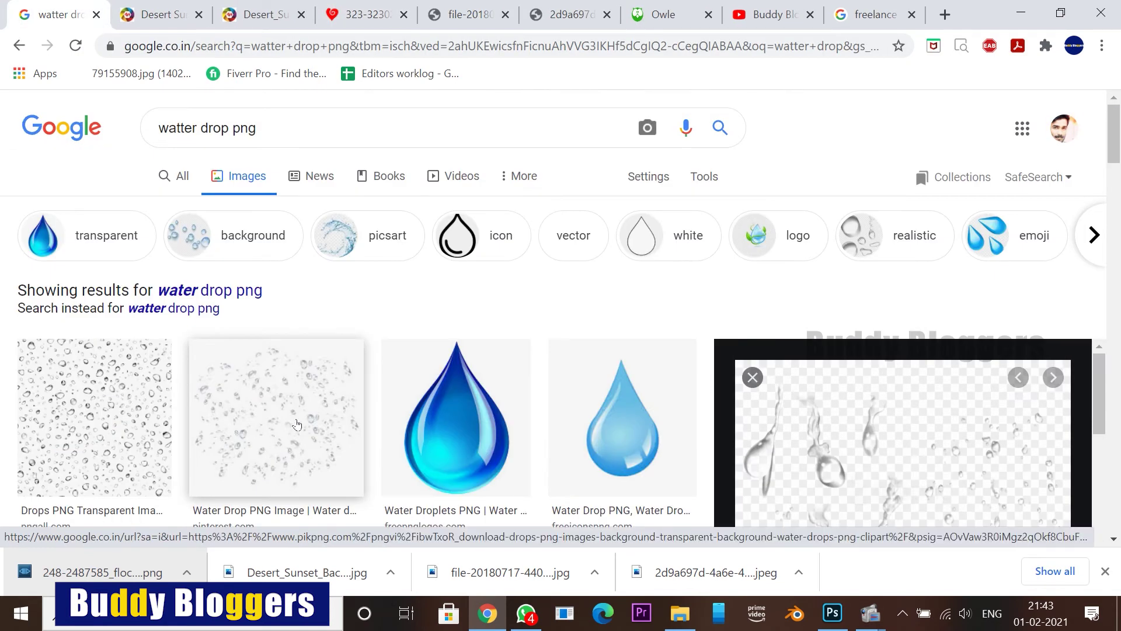
{"action": "scroll", "coordinate": [386, 424], "scroll_direction": "down", "scroll_amount": 12}
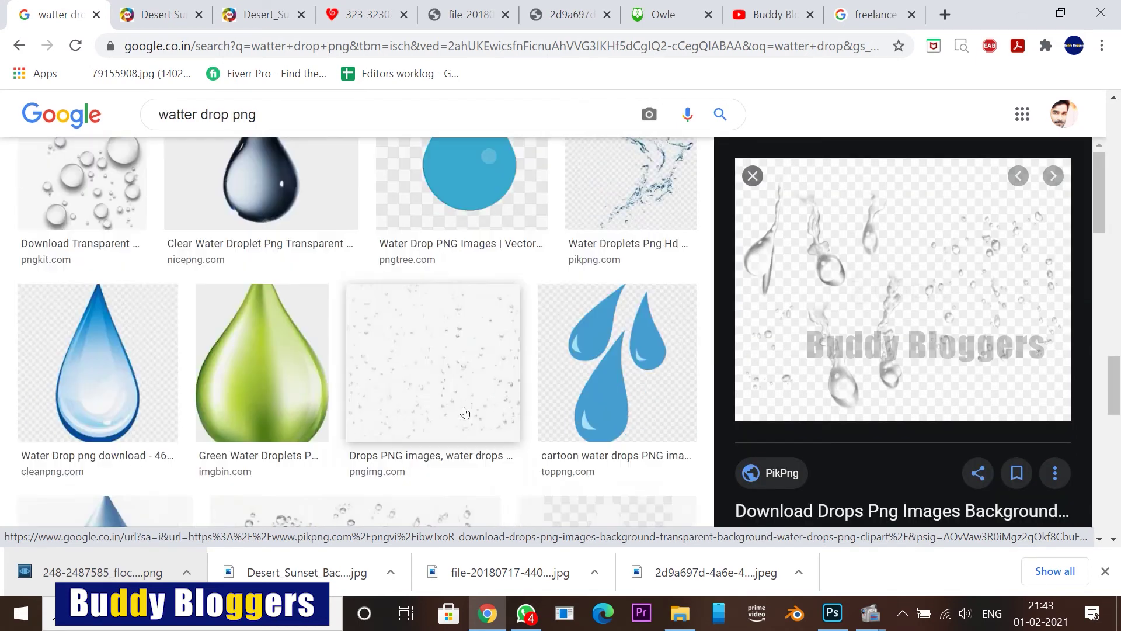
{"action": "scroll", "coordinate": [465, 413], "scroll_direction": "up", "scroll_amount": 14}
{"action": "left_click", "coordinate": [114, 385]}
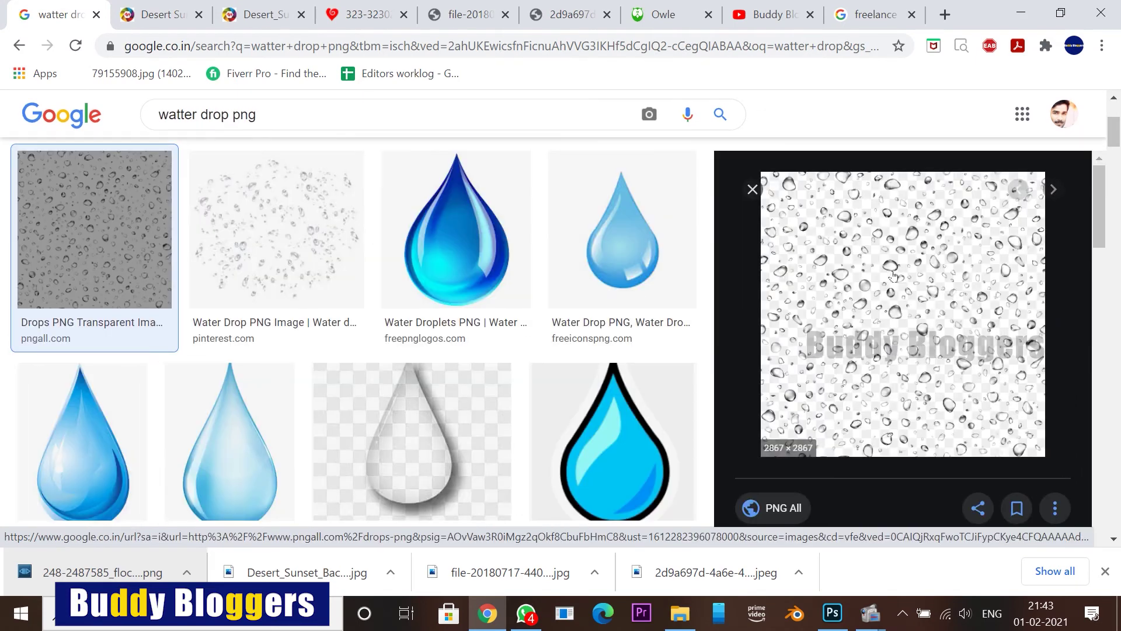
{"action": "right_click", "coordinate": [893, 271]}
{"action": "left_click", "coordinate": [930, 405]}
{"action": "left_click", "coordinate": [428, 13]}
{"action": "right_click", "coordinate": [479, 207]}
{"action": "left_click", "coordinate": [532, 242]}
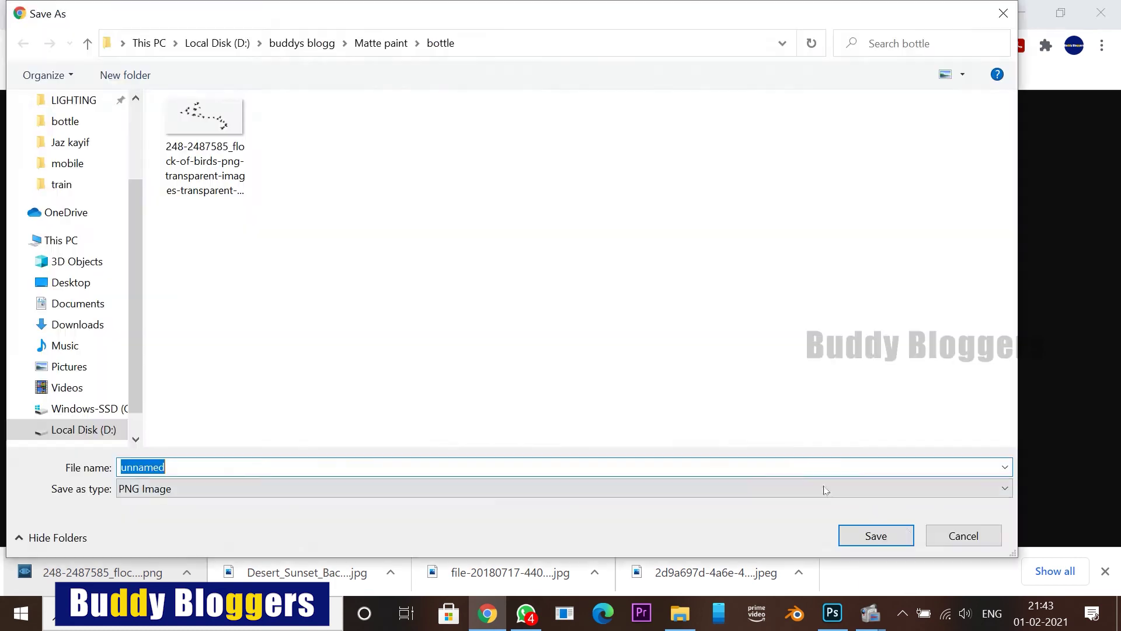
{"action": "left_click", "coordinate": [875, 534]}
{"action": "left_click_drag", "start_coordinate": [115, 576], "coordinate": [831, 610]}
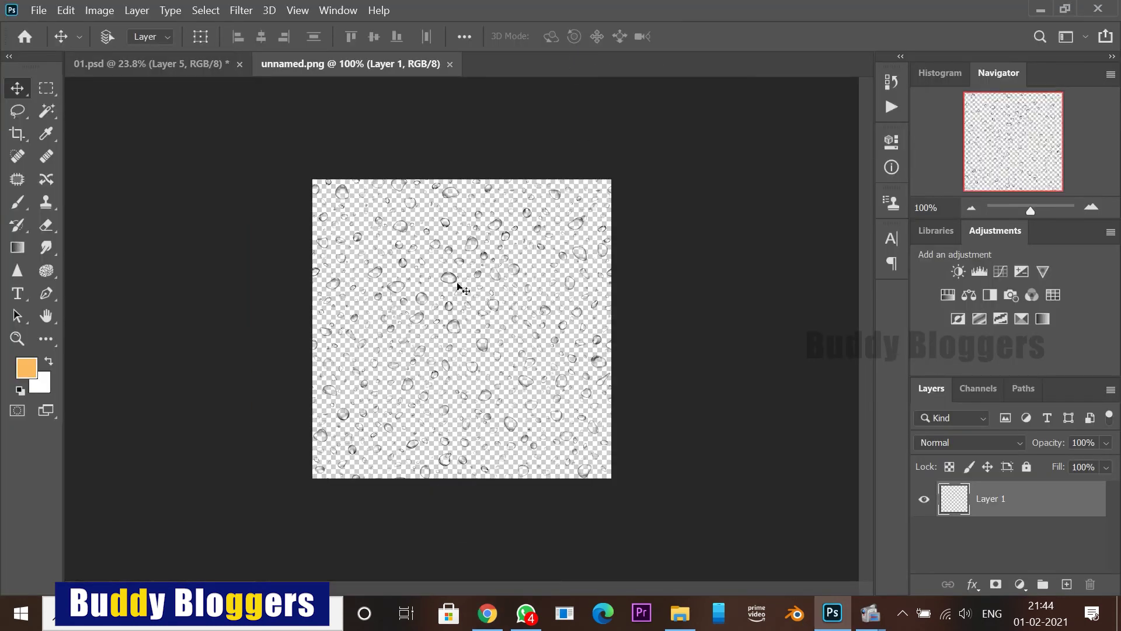
Step: Bring the water droplets image into 01.psd over the bottle and raise its layer above the bottle's layers
{"action": "left_click_drag", "start_coordinate": [208, 64], "coordinate": [431, 356]}
{"action": "key", "text": "ctrl+bracketright"}
{"action": "key", "text": "ctrl+bracketright"}
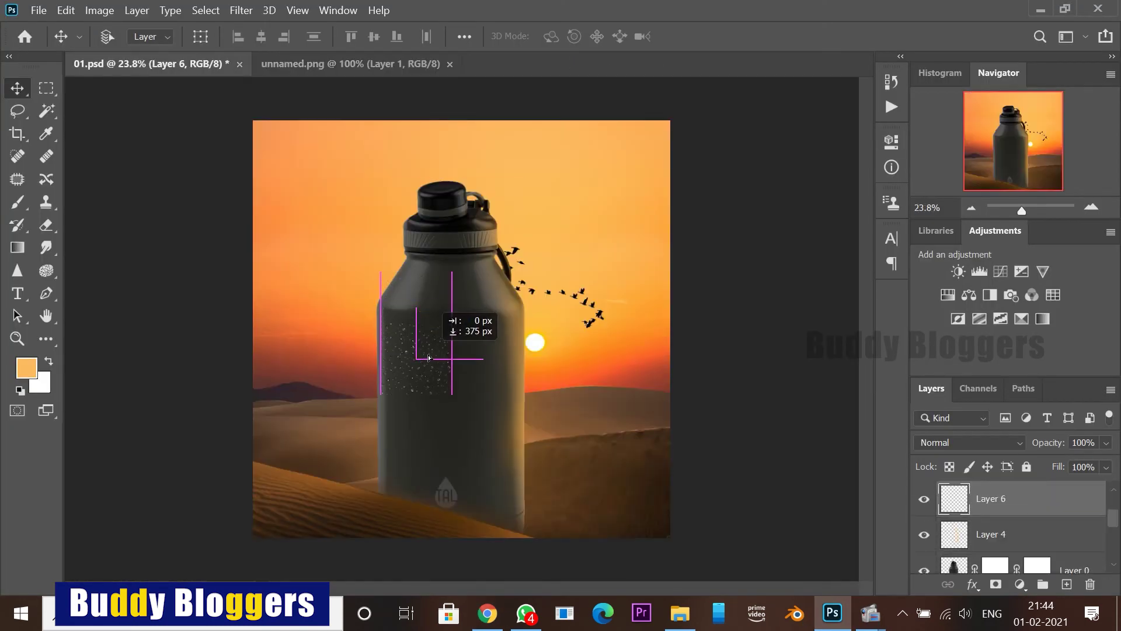
Step: Scale the droplets layer to about 433% and position it so the drops cover the bottle's whole body
{"action": "scroll", "coordinate": [429, 356], "scroll_direction": "up", "scroll_amount": 9}
{"action": "key", "text": "ctrl+t"}
{"action": "left_click_drag", "start_coordinate": [488, 278], "coordinate": [863, 54]}
{"action": "left_click_drag", "start_coordinate": [564, 288], "coordinate": [456, 470]}
{"action": "scroll", "coordinate": [538, 296], "scroll_direction": "down", "scroll_amount": 9}
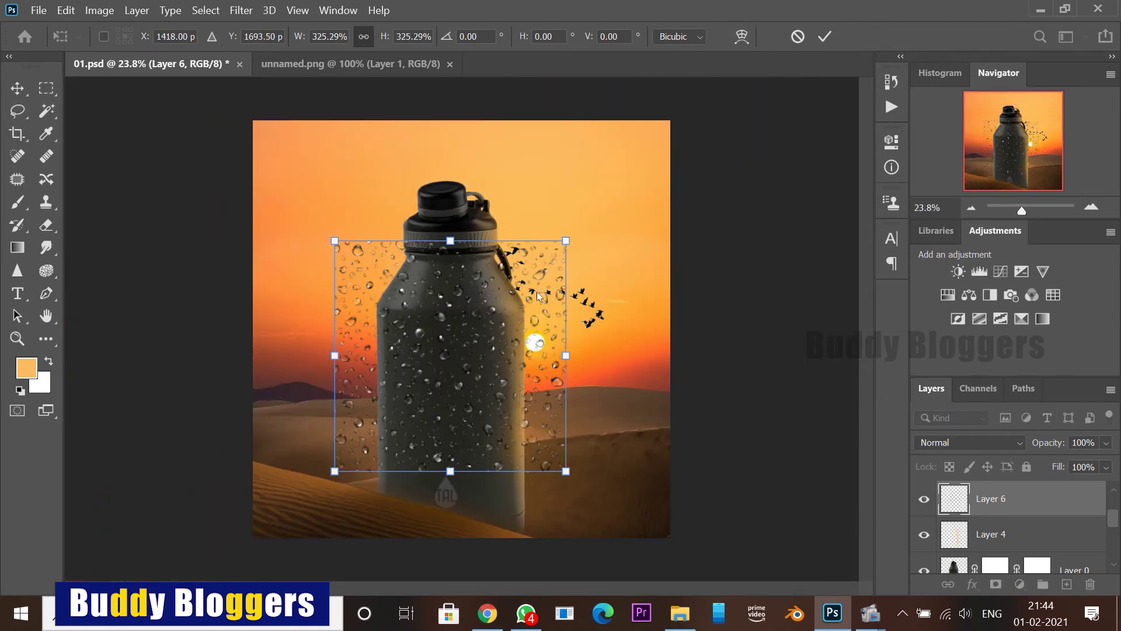
{"action": "left_click_drag", "start_coordinate": [548, 479], "coordinate": [643, 571]}
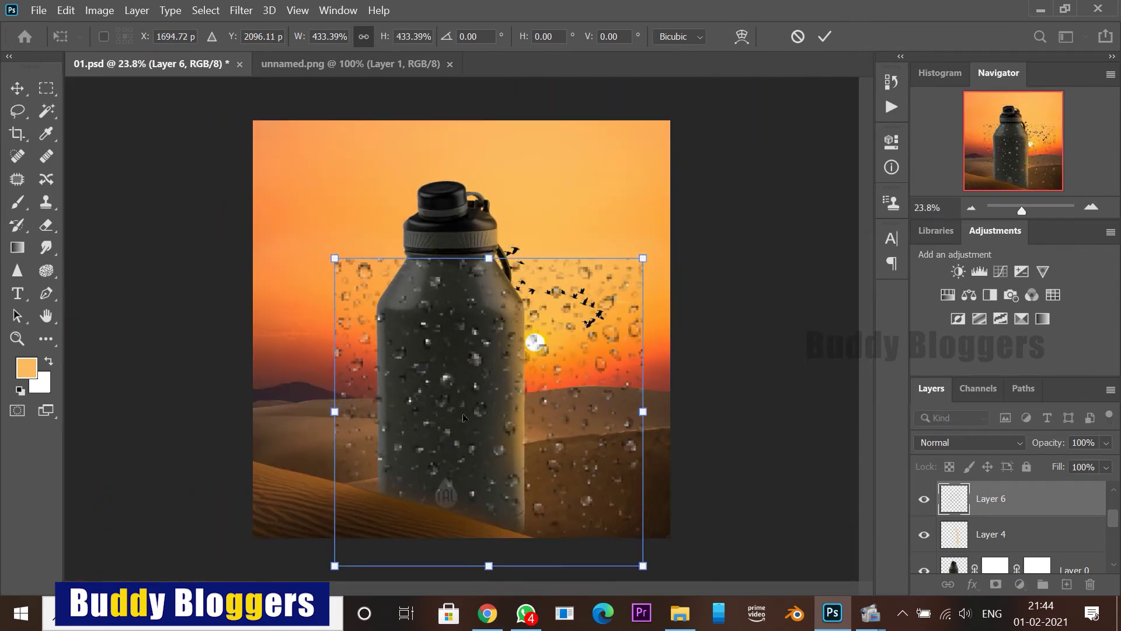
{"action": "left_click_drag", "start_coordinate": [467, 410], "coordinate": [460, 406]}
{"action": "key", "text": "Return"}
Step: Load the bottle's outline as a selection and mask the droplets layer with it
{"action": "scroll", "coordinate": [953, 535], "scroll_direction": "down", "scroll_amount": 1}
{"action": "left_click", "coordinate": [954, 542], "text": "ctrl"}
{"action": "scroll", "coordinate": [482, 355], "scroll_direction": "up", "scroll_amount": 5}
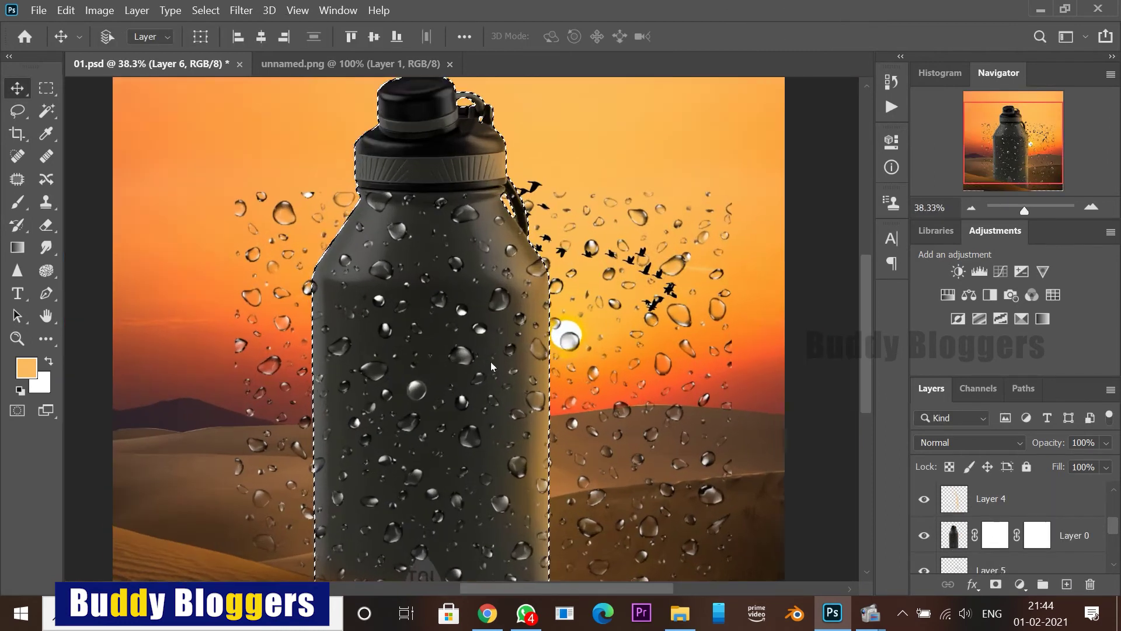
{"action": "scroll", "coordinate": [992, 534], "scroll_direction": "up", "scroll_amount": 3}
{"action": "scroll", "coordinate": [994, 536], "scroll_direction": "down", "scroll_amount": 1}
{"action": "left_click", "coordinate": [996, 584]}
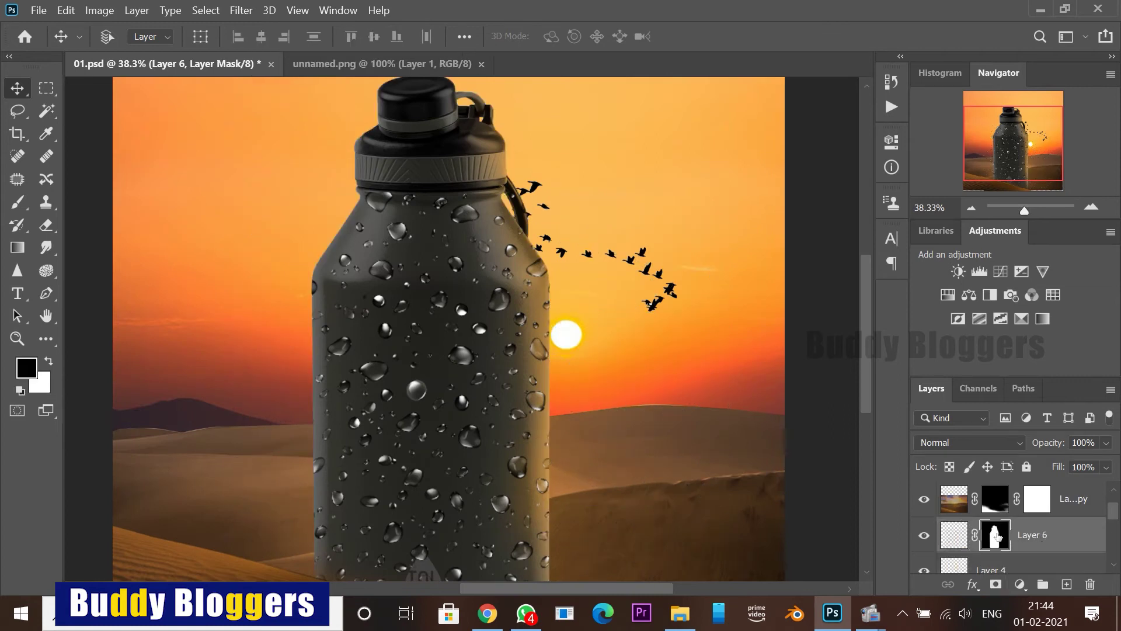
Step: Set the droplets layer's blend mode to Hard Light and its opacity to 38%
{"action": "scroll", "coordinate": [444, 271], "scroll_direction": "down", "scroll_amount": 5}
{"action": "scroll", "coordinate": [436, 309], "scroll_direction": "up", "scroll_amount": 6}
{"action": "left_click", "coordinate": [972, 443]}
{"action": "left_click", "coordinate": [966, 418]}
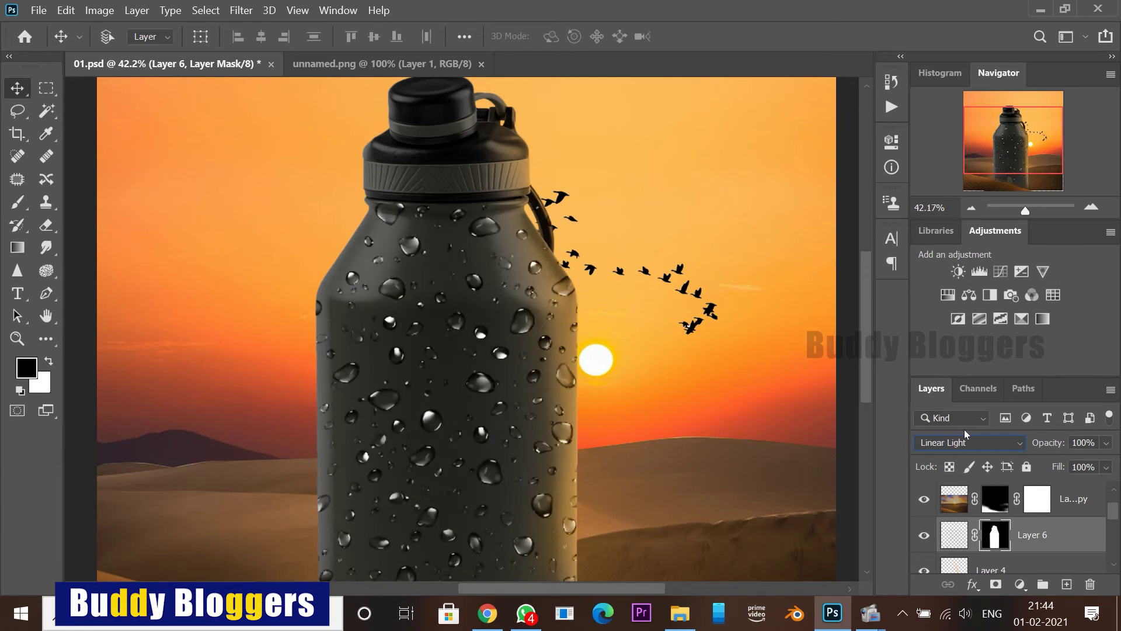
{"action": "scroll", "coordinate": [965, 430], "scroll_direction": "down", "scroll_amount": 4}
{"action": "scroll", "coordinate": [965, 429], "scroll_direction": "up", "scroll_amount": 2}
{"action": "left_click_drag", "start_coordinate": [1108, 445], "coordinate": [1058, 463]}
{"action": "scroll", "coordinate": [410, 337], "scroll_direction": "down", "scroll_amount": 5}
{"action": "scroll", "coordinate": [410, 337], "scroll_direction": "up", "scroll_amount": 8}
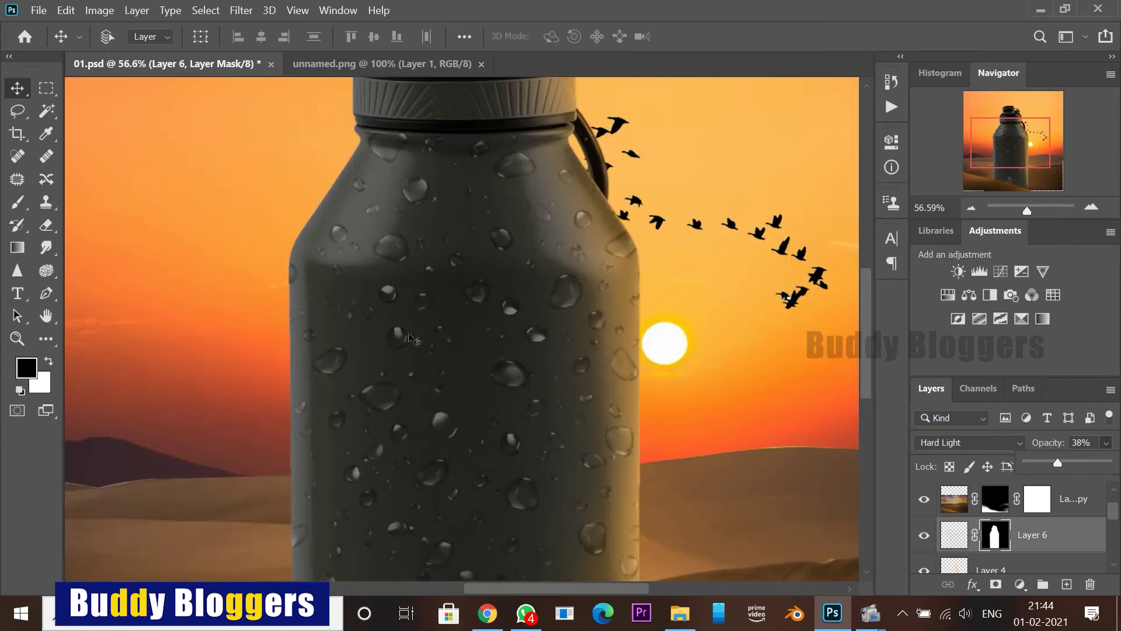
Step: Make the bottle layer active and load its outline as a selection
{"action": "scroll", "coordinate": [403, 298], "scroll_direction": "down", "scroll_amount": 4}
{"action": "right_click", "coordinate": [428, 328]}
{"action": "left_click", "coordinate": [449, 337]}
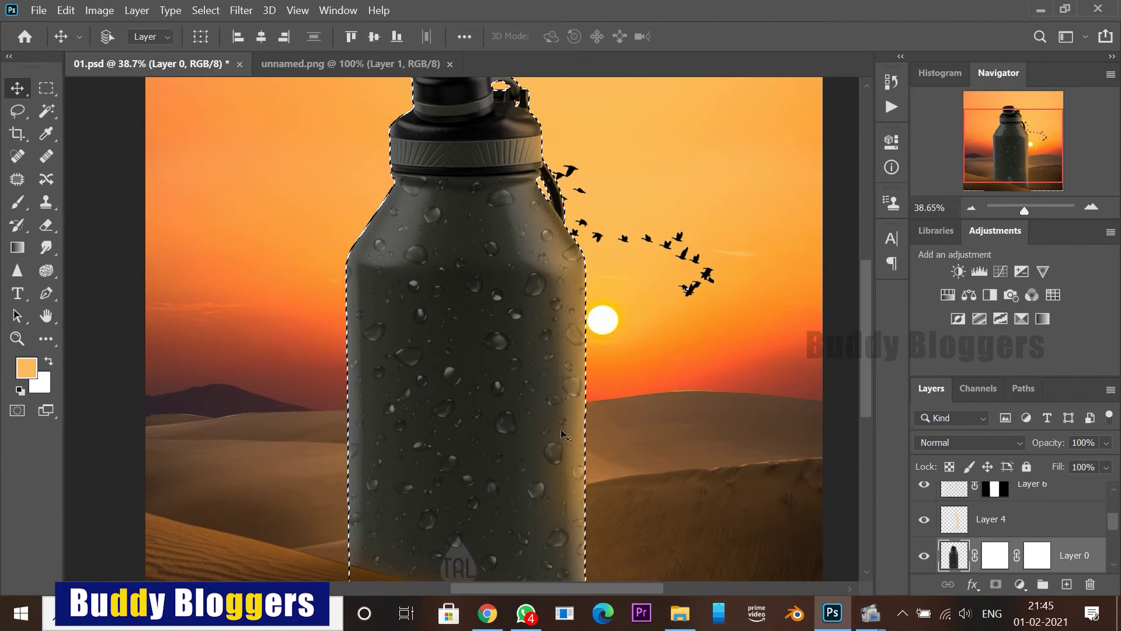
Step: On a new layer, shade the bottle's left edge with a soft brush in colour #181818, and clear the selection
{"action": "key", "text": "ctrl+alt+shift+n"}
{"action": "key", "text": "b"}
{"action": "left_click", "coordinate": [26, 368]}
{"action": "left_click_drag", "start_coordinate": [562, 433], "coordinate": [539, 446]}
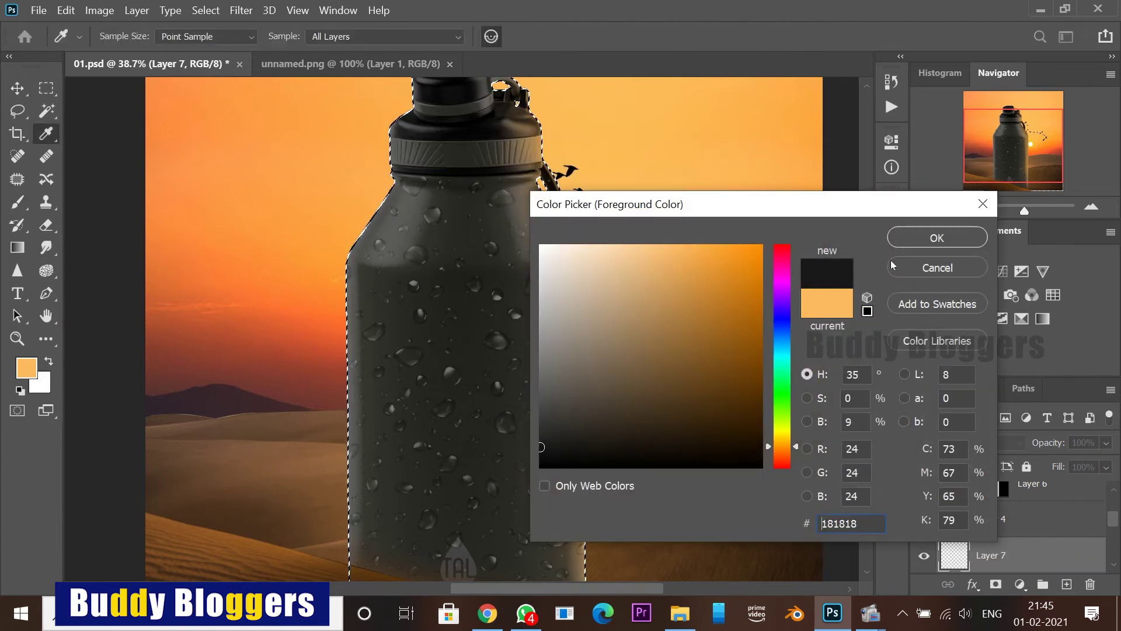
{"action": "left_click", "coordinate": [936, 237]}
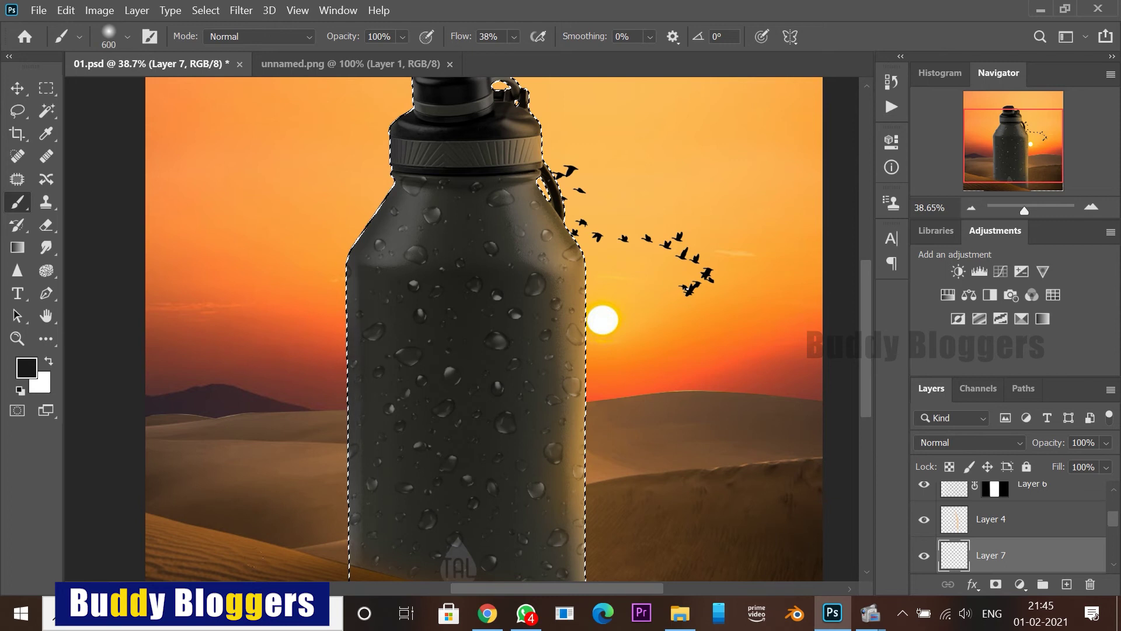
{"action": "key", "text": "v"}
{"action": "scroll", "coordinate": [396, 293], "scroll_direction": "down", "scroll_amount": 5}
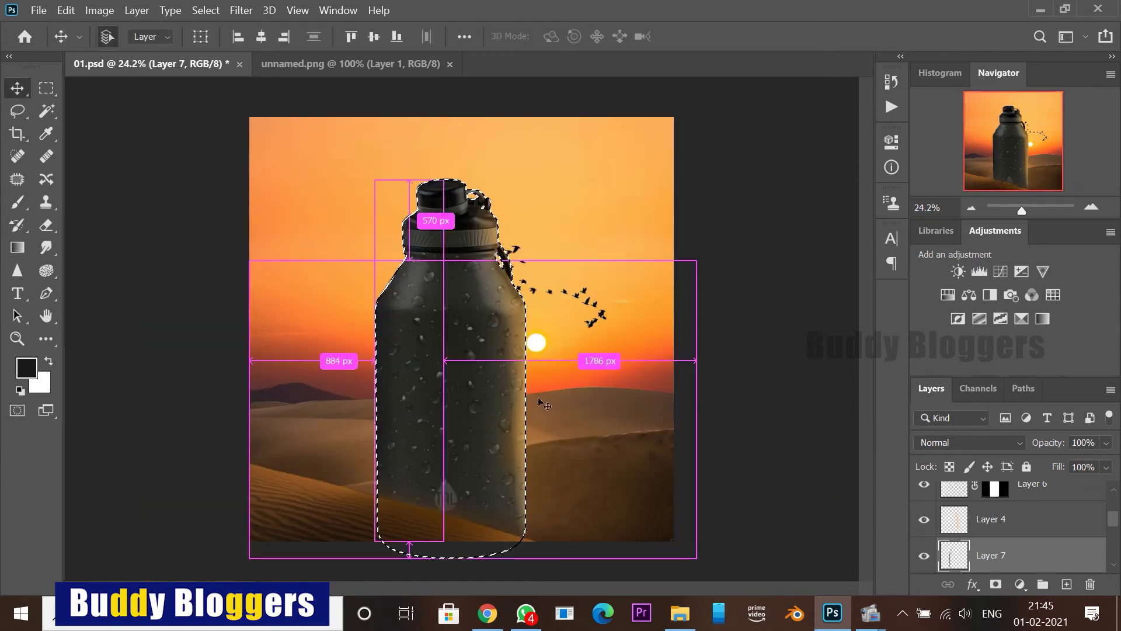
{"action": "key", "text": "ctrl+d"}
{"action": "scroll", "coordinate": [396, 294], "scroll_direction": "down", "scroll_amount": 3}
{"action": "scroll", "coordinate": [396, 294], "scroll_direction": "up", "scroll_amount": 5}
{"action": "scroll", "coordinate": [396, 293], "scroll_direction": "up", "scroll_amount": 3}
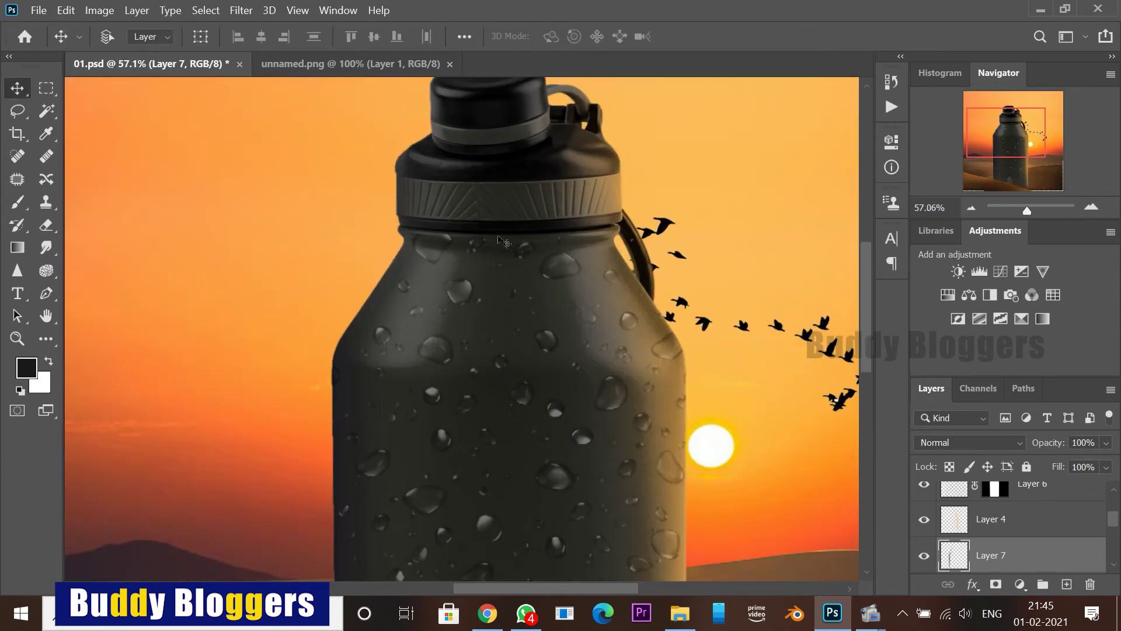
Step: Reload the bottle outline, darken its left edge down to the base with a 175 px brush, and clear the selection
{"action": "scroll", "coordinate": [986, 538], "scroll_direction": "down", "scroll_amount": 3}
{"action": "left_click", "coordinate": [955, 494], "text": "ctrl"}
{"action": "scroll", "coordinate": [989, 530], "scroll_direction": "up", "scroll_amount": 2}
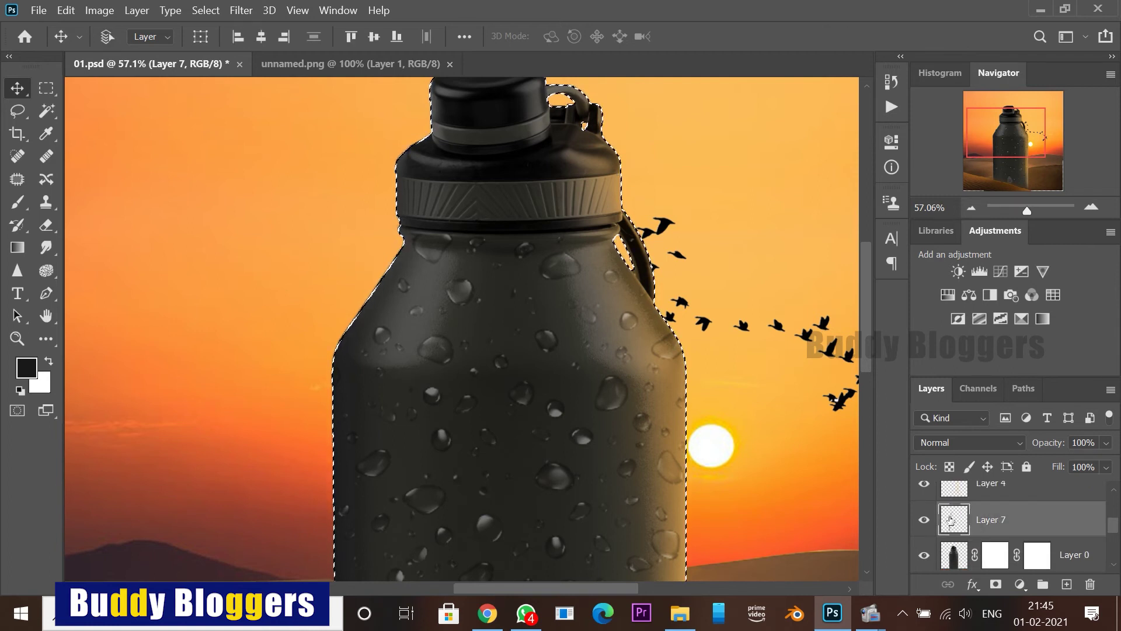
{"action": "key", "text": "b"}
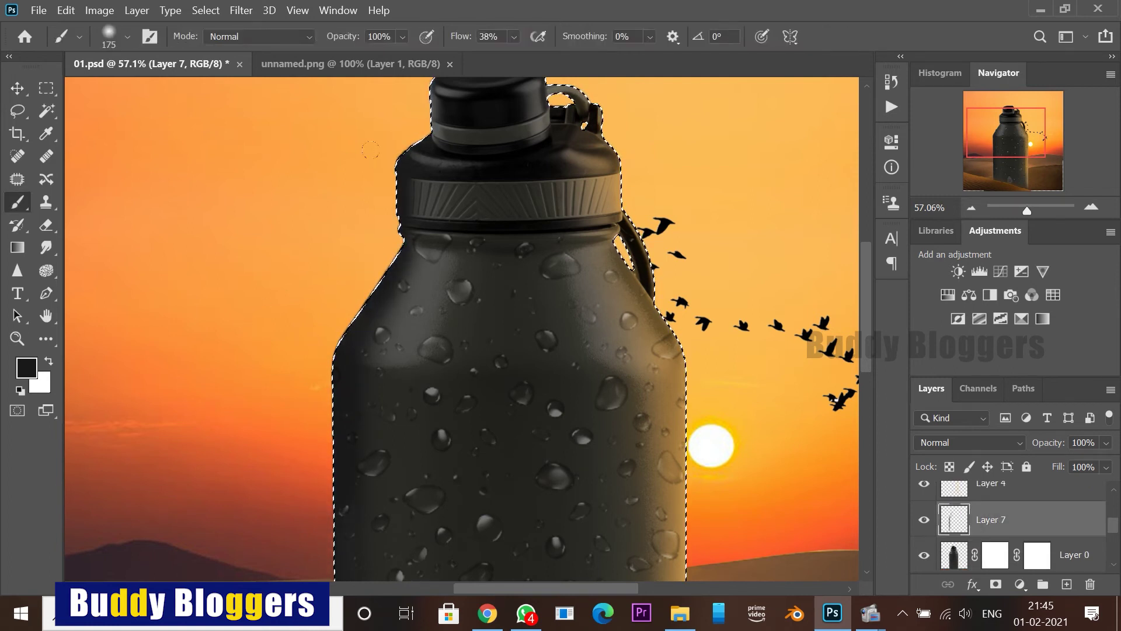
{"action": "scroll", "coordinate": [355, 396], "scroll_direction": "up", "scroll_amount": 3}
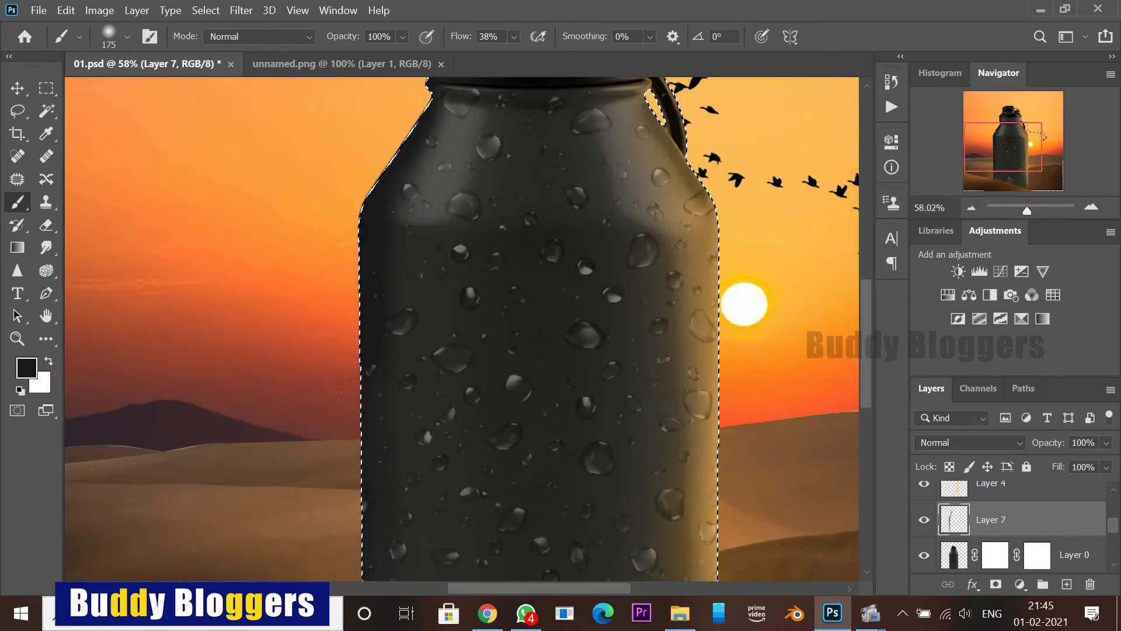
{"action": "left_click_drag", "start_coordinate": [352, 566], "coordinate": [345, 226]}
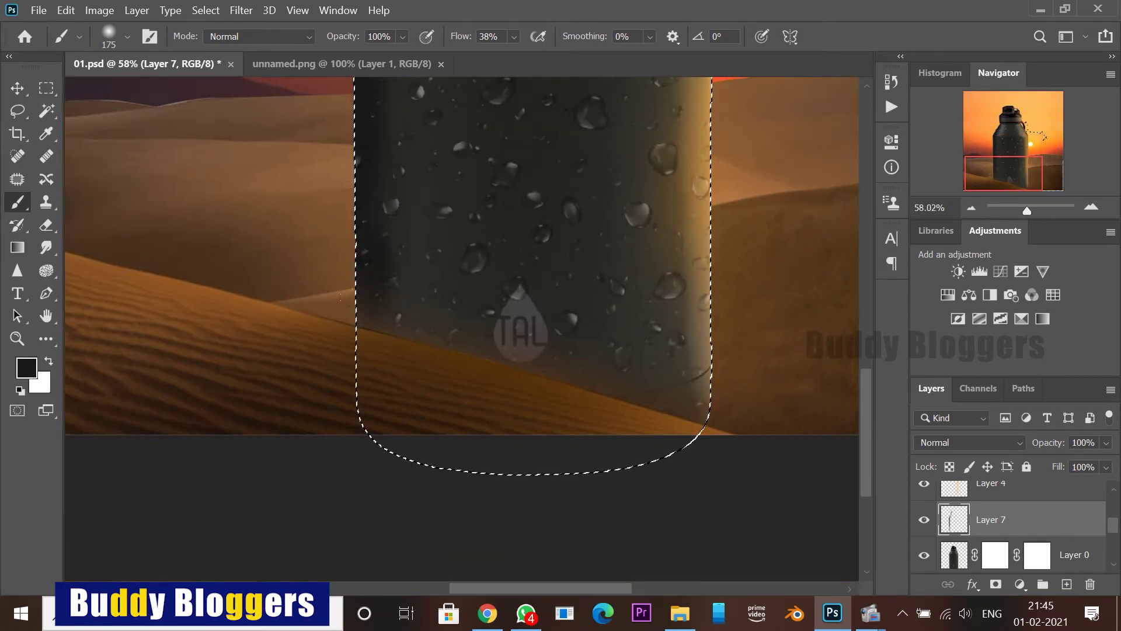
{"action": "scroll", "coordinate": [351, 303], "scroll_direction": "down", "scroll_amount": 5}
{"action": "key", "text": "ctrl+d"}
{"action": "scroll", "coordinate": [453, 408], "scroll_direction": "down", "scroll_amount": 1}
{"action": "scroll", "coordinate": [453, 407], "scroll_direction": "up", "scroll_amount": 7}
{"action": "left_click_drag", "start_coordinate": [474, 571], "coordinate": [472, 359]}
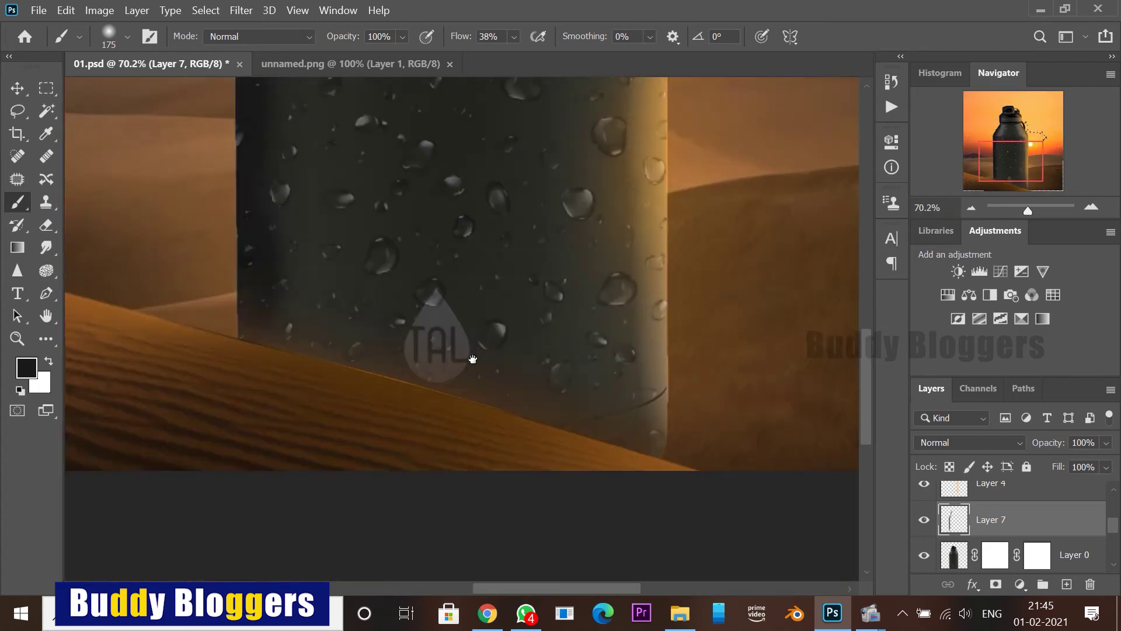
{"action": "scroll", "coordinate": [472, 359], "scroll_direction": "down", "scroll_amount": 3}
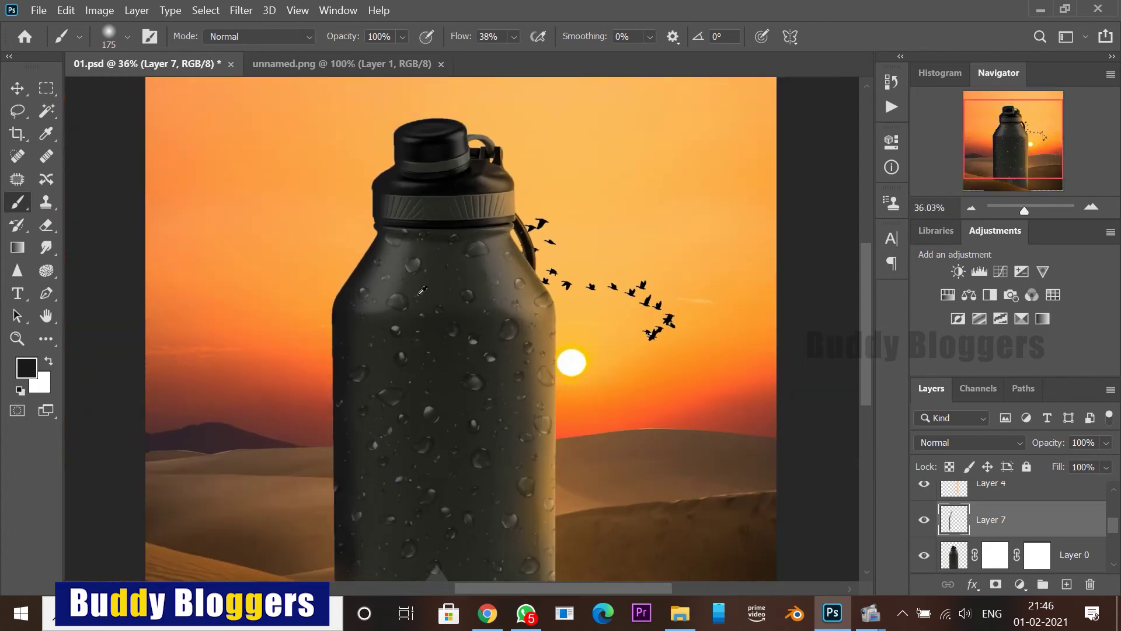
Step: Activate the Move tool and make the bottle layer, Layer 0, the active layer
{"action": "scroll", "coordinate": [435, 284], "scroll_direction": "down", "scroll_amount": 1}
{"action": "scroll", "coordinate": [485, 223], "scroll_direction": "up", "scroll_amount": 4}
{"action": "left_click_drag", "start_coordinate": [486, 223], "coordinate": [490, 318]}
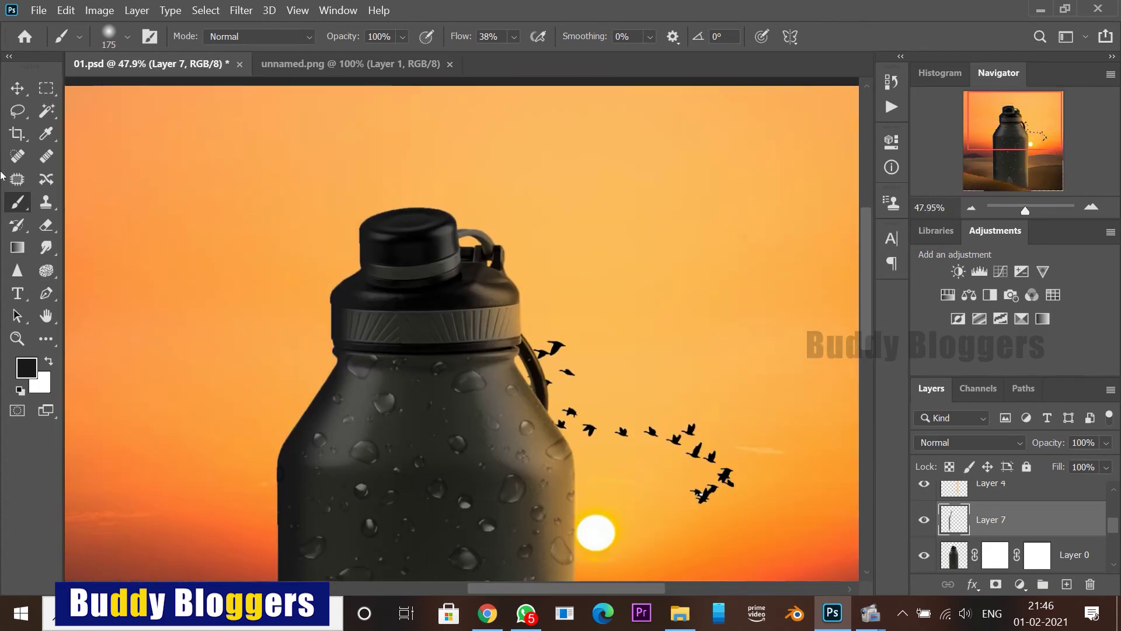
{"action": "left_click", "coordinate": [17, 88]}
{"action": "right_click", "coordinate": [440, 315]}
{"action": "left_click", "coordinate": [470, 339]}
{"action": "left_click", "coordinate": [421, 429], "text": "ctrl"}
{"action": "scroll", "coordinate": [409, 474], "scroll_direction": "down", "scroll_amount": 1}
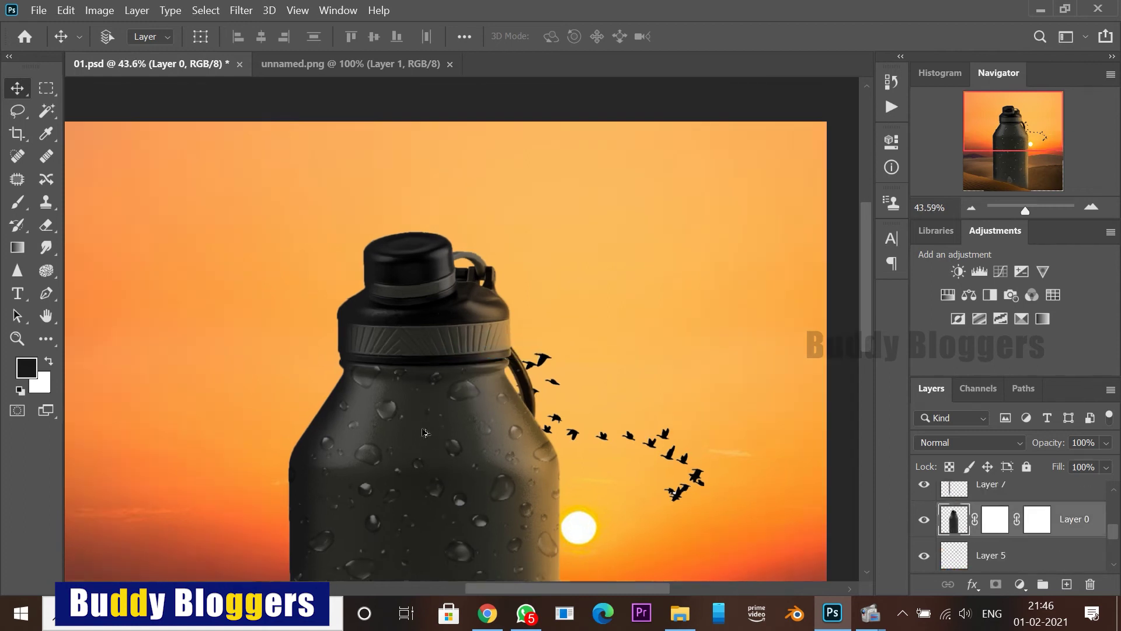
{"action": "scroll", "coordinate": [424, 432], "scroll_direction": "up", "scroll_amount": 5}
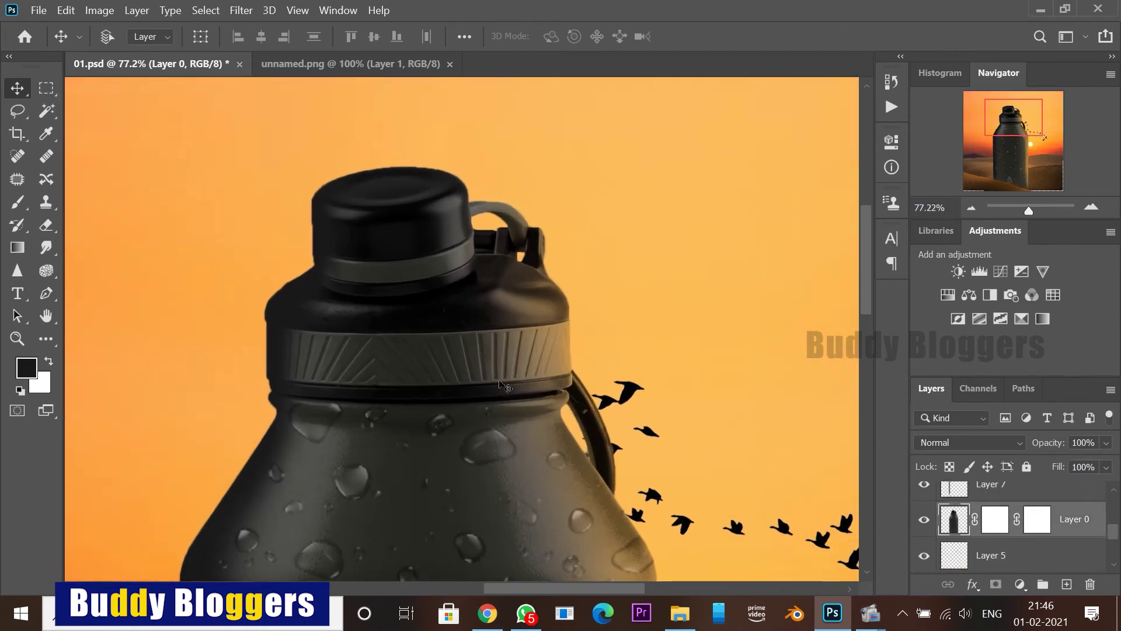
Step: Trace the bottle's cap with the Pen tool, following the lower edge of its ribbed band
{"action": "key", "text": "p"}
{"action": "scroll", "coordinate": [251, 404], "scroll_direction": "up", "scroll_amount": 12}
{"action": "left_click", "coordinate": [194, 356]}
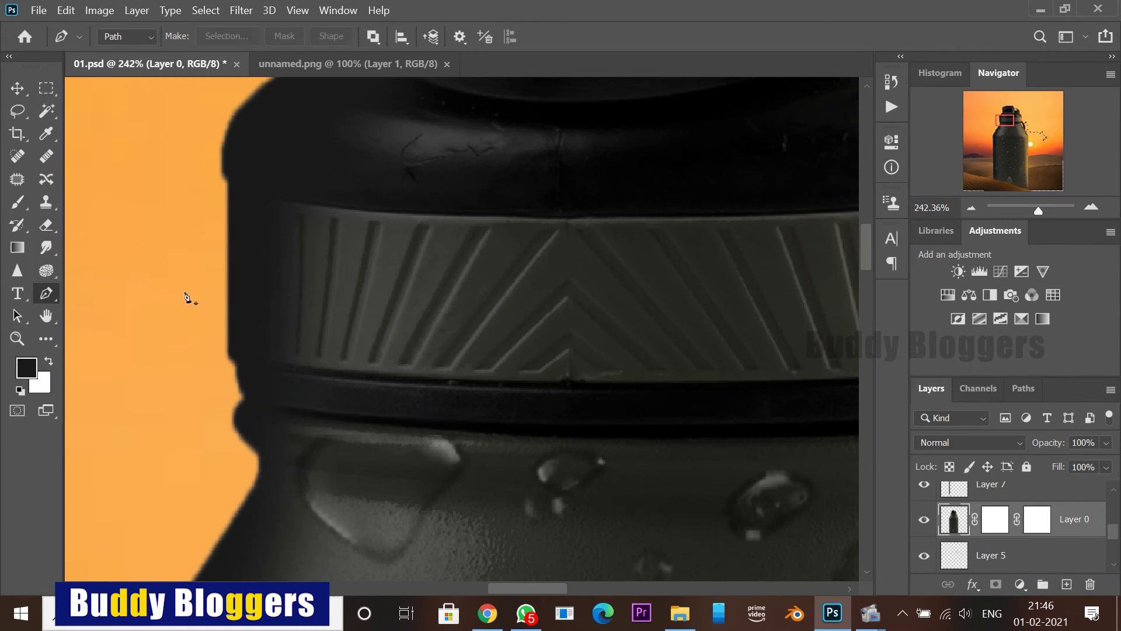
{"action": "left_click_drag", "start_coordinate": [628, 366], "coordinate": [312, 441]}
{"action": "left_click_drag", "start_coordinate": [611, 452], "coordinate": [638, 448]}
{"action": "left_click_drag", "start_coordinate": [757, 420], "coordinate": [324, 466]}
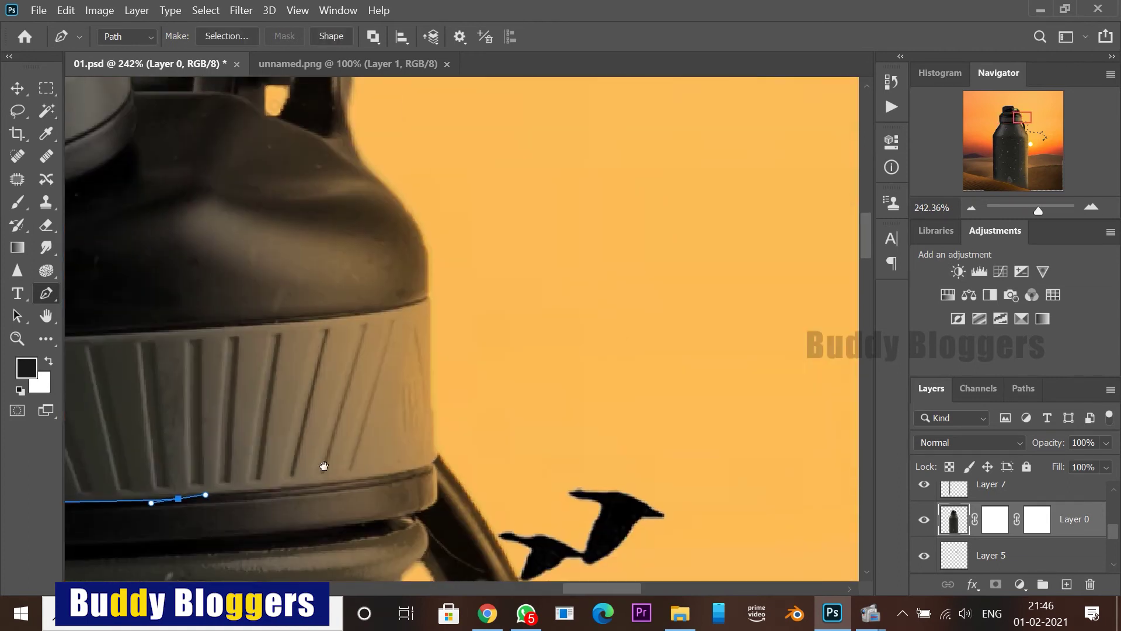
Step: Copy the selected cap to its own layer, load its outline, and make the bottle layer active
{"action": "scroll", "coordinate": [559, 300], "scroll_direction": "down", "scroll_amount": 10}
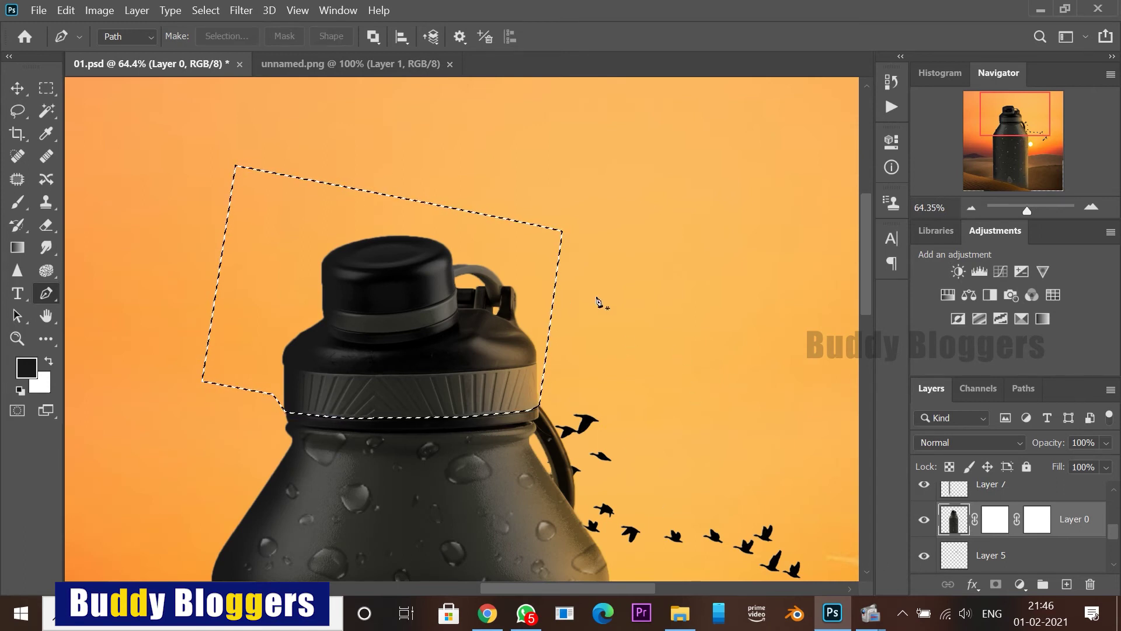
{"action": "key", "text": "ctrl+j"}
{"action": "left_click", "coordinate": [958, 556]}
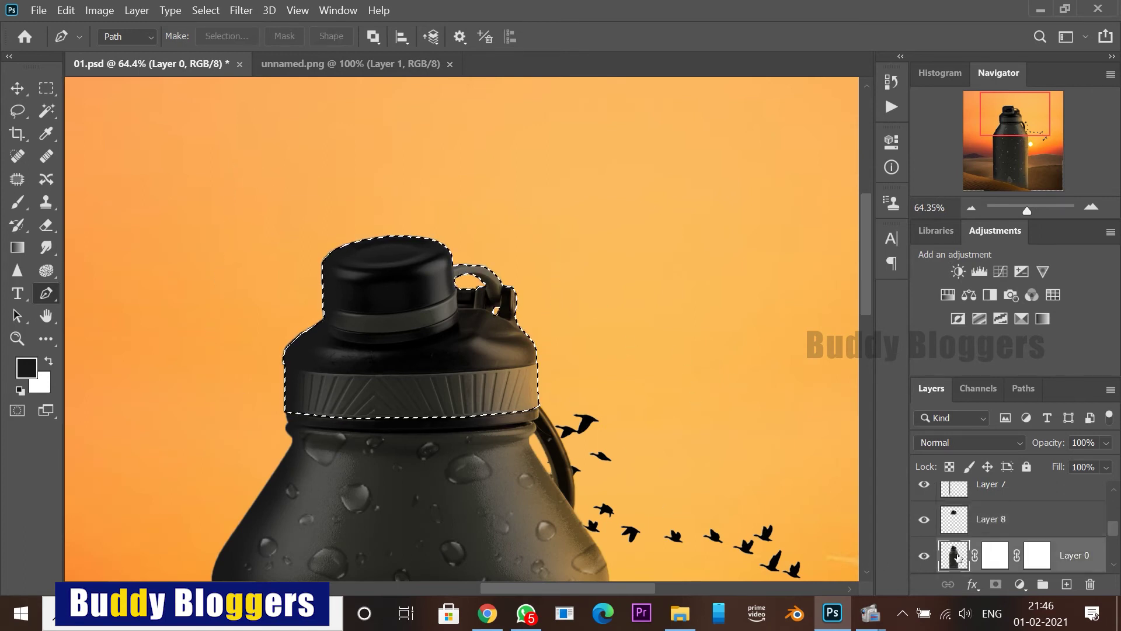
Step: Remove the cap area from the original bottle layer using the cap's outline, and clear the selection
{"action": "key", "text": "ctrl+shift+i"}
{"action": "key", "text": "Delete"}
{"action": "key", "text": "ctrl+z"}
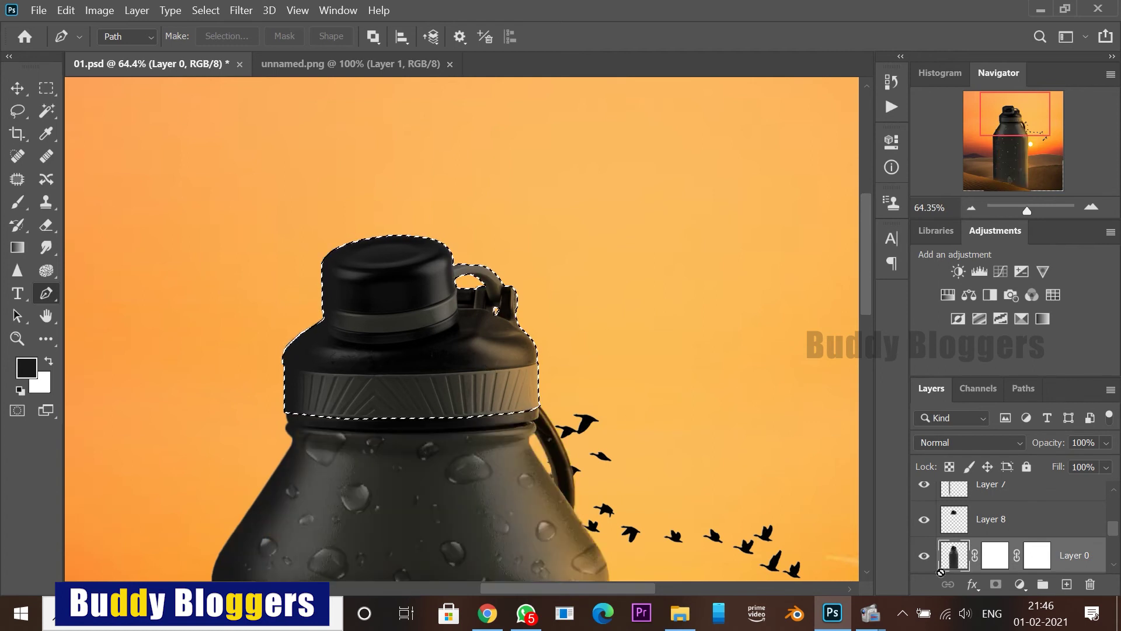
{"action": "left_click", "coordinate": [954, 521]}
{"action": "left_click", "coordinate": [954, 554]}
{"action": "key", "text": "Delete"}
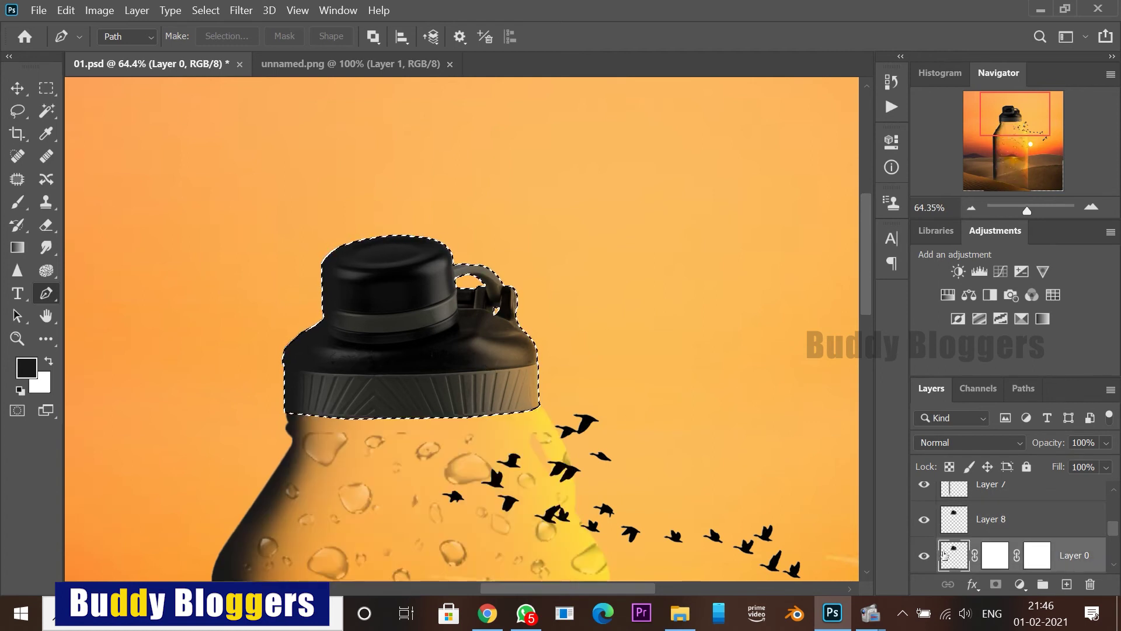
{"action": "key", "text": "ctrl+z"}
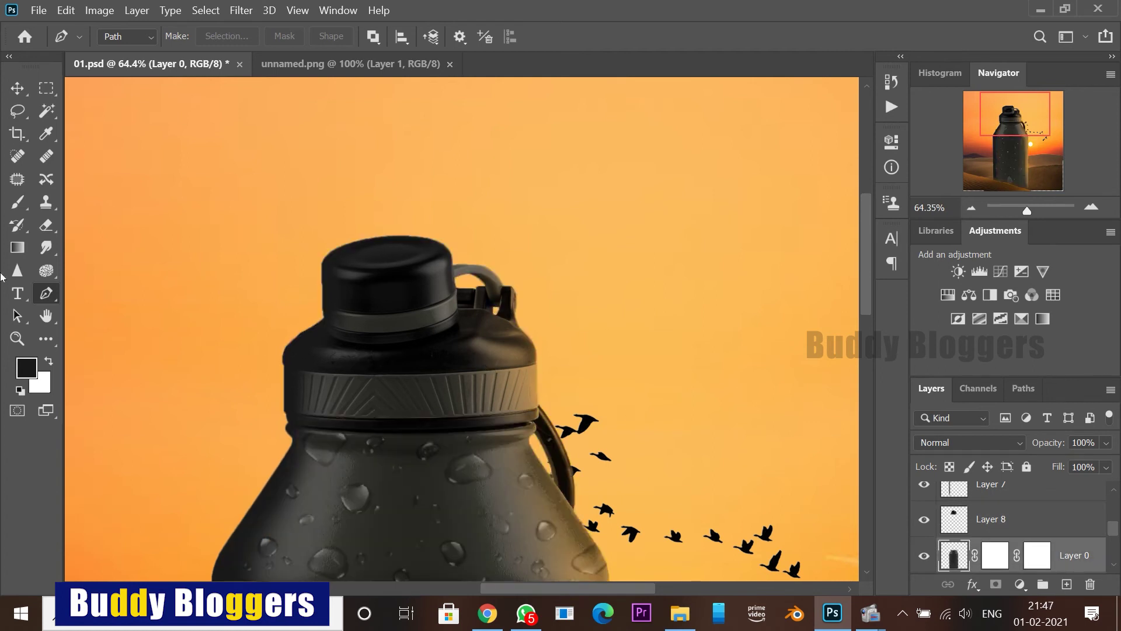
Step: Rotate the separated cap to -45° and move it up and left of the bottle's open neck
{"action": "left_click", "coordinate": [16, 88]}
{"action": "left_click", "coordinate": [394, 283]}
{"action": "key", "text": "ctrl+t"}
{"action": "left_click_drag", "start_coordinate": [582, 205], "coordinate": [438, 165]}
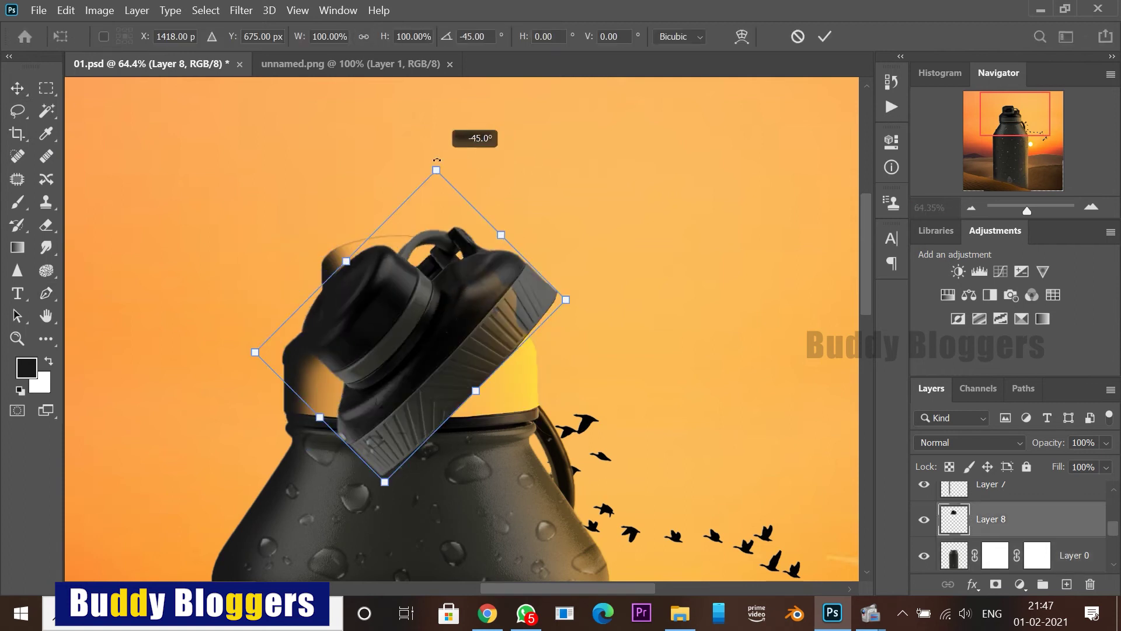
{"action": "left_click_drag", "start_coordinate": [419, 385], "coordinate": [323, 315]}
{"action": "key", "text": "Return"}
{"action": "scroll", "coordinate": [529, 319], "scroll_direction": "down", "scroll_amount": 12}
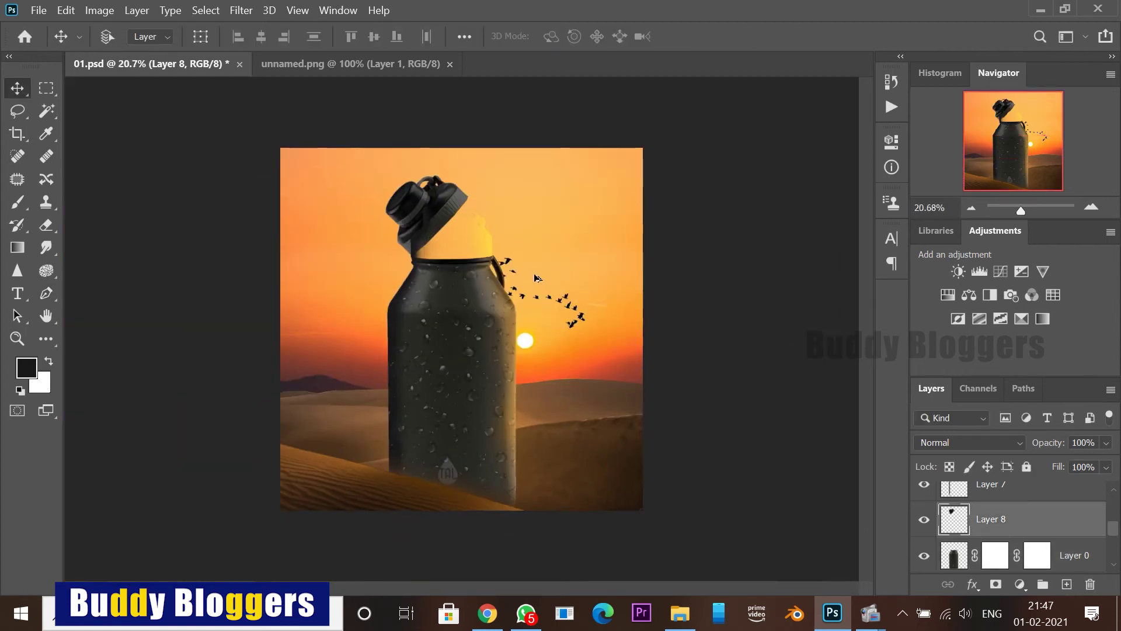
Step: Make the Layer 7 shading active and ready the Eraser to clean up leftover paint where the cap was
{"action": "scroll", "coordinate": [436, 225], "scroll_direction": "up", "scroll_amount": 13}
{"action": "left_click", "coordinate": [1011, 485]}
{"action": "scroll", "coordinate": [585, 501], "scroll_direction": "down", "scroll_amount": 5}
{"action": "scroll", "coordinate": [537, 304], "scroll_direction": "up", "scroll_amount": 6}
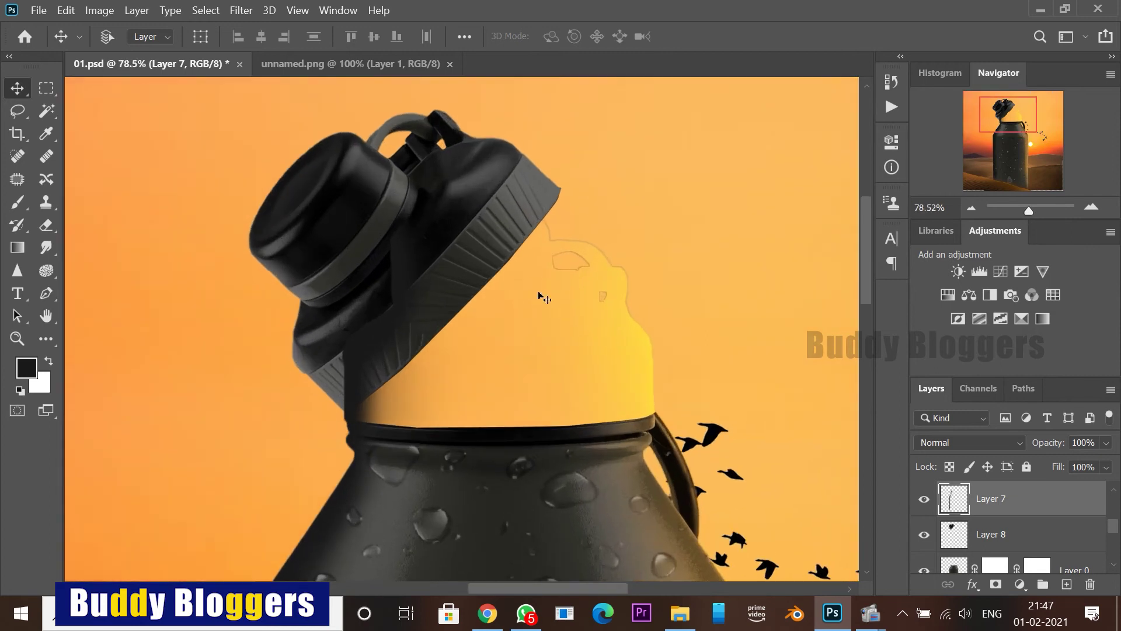
{"action": "key", "text": "e"}
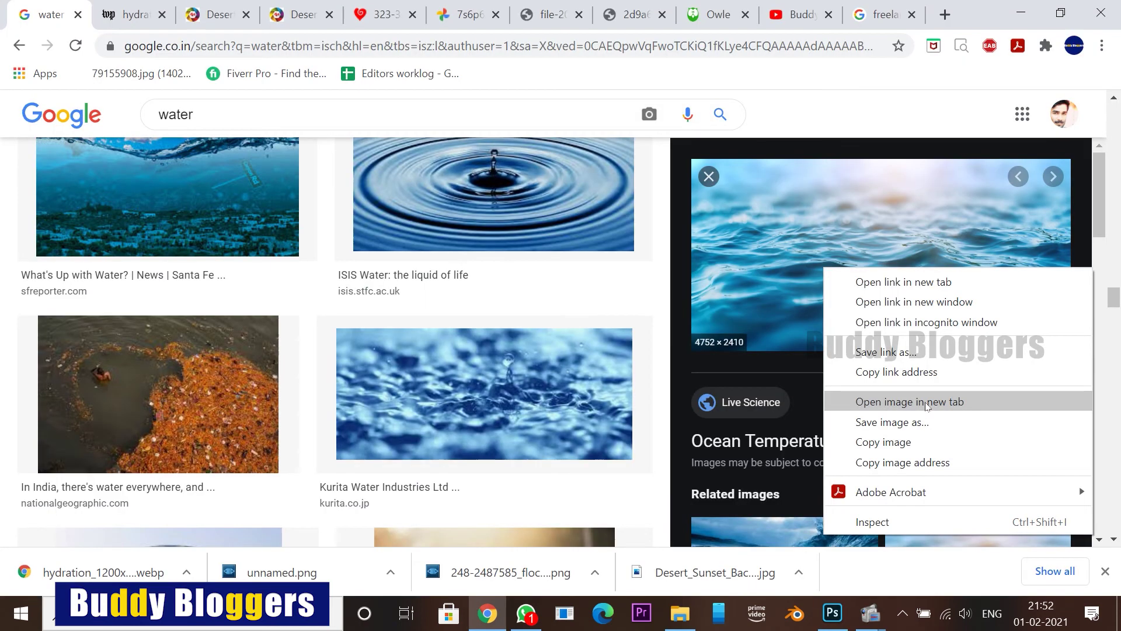
Step: Open the Live Science ocean water image in its own tab and save it
{"action": "left_click", "coordinate": [913, 400]}
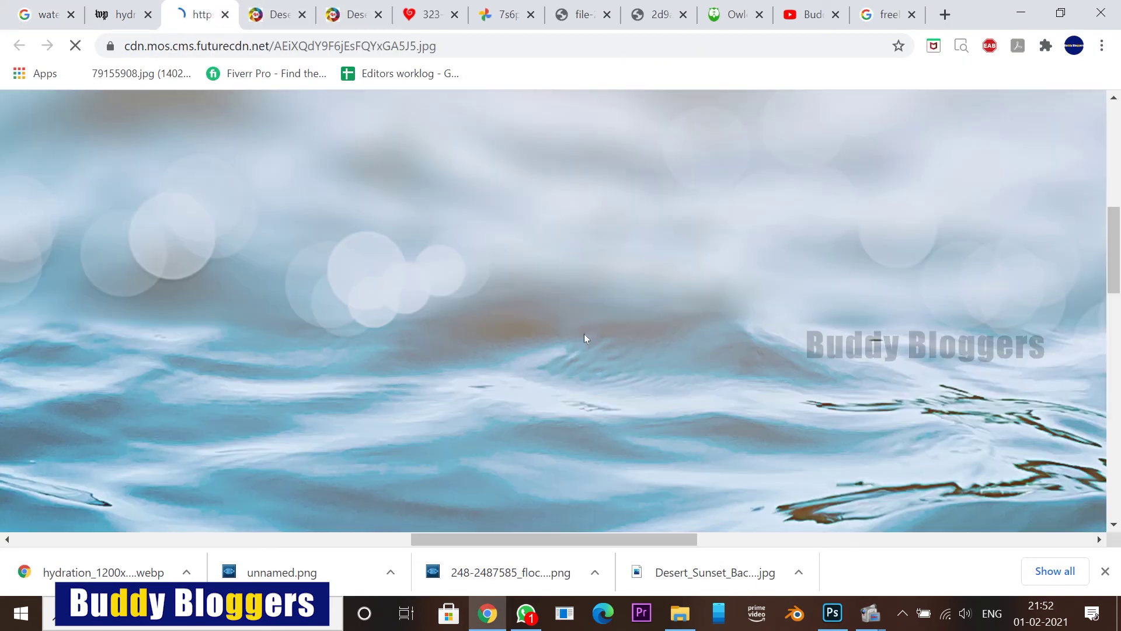
{"action": "key", "text": "ctrl+s"}
{"action": "left_click", "coordinate": [870, 530]}
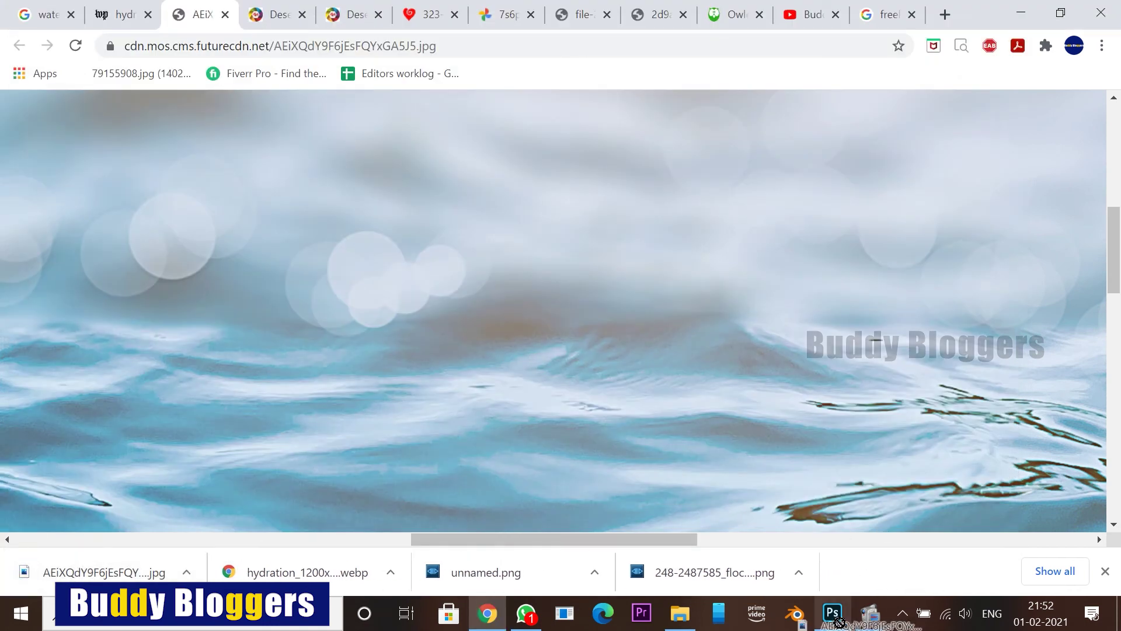
Step: Open the saved ocean image in Photoshop and bring it into 01.psd as a new layer
{"action": "left_click", "coordinate": [832, 612]}
{"action": "left_click_drag", "start_coordinate": [611, 66], "coordinate": [1027, 104]}
{"action": "left_click_drag", "start_coordinate": [1039, 263], "coordinate": [428, 249]}
Step: Scale the ocean image down to about 16% and place it behind the bottle's neck
{"action": "scroll", "coordinate": [500, 239], "scroll_direction": "down", "scroll_amount": 2}
{"action": "key", "text": "ctrl+t"}
{"action": "left_click_drag", "start_coordinate": [274, 418], "coordinate": [670, 218]}
{"action": "left_click_drag", "start_coordinate": [806, 165], "coordinate": [478, 258]}
{"action": "scroll", "coordinate": [478, 257], "scroll_direction": "up", "scroll_amount": 8}
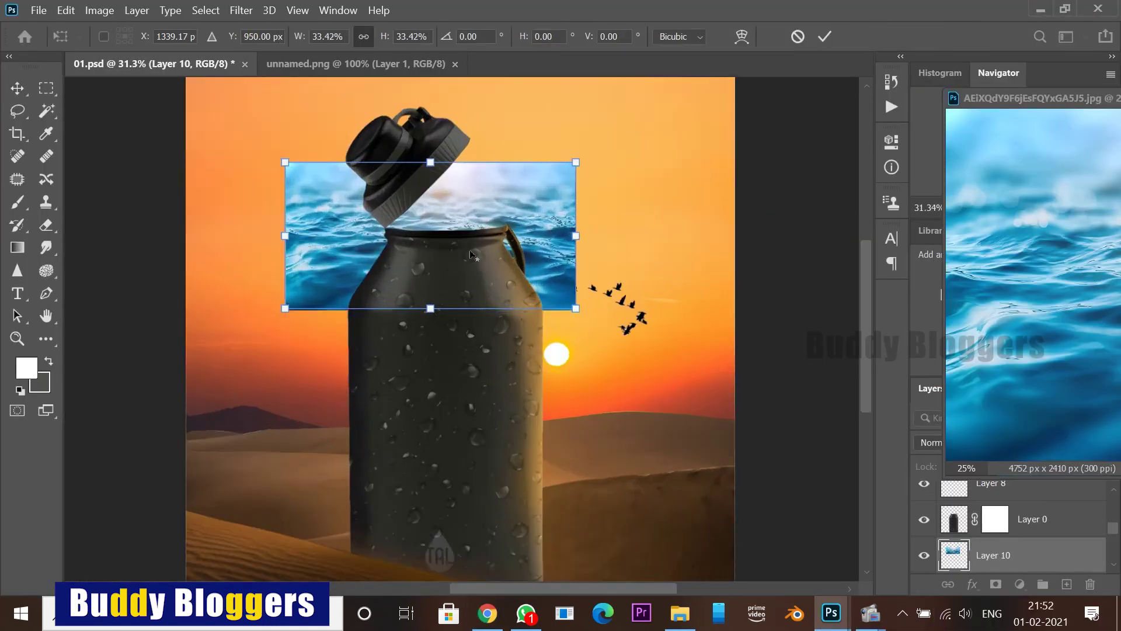
{"action": "left_click_drag", "start_coordinate": [624, 337], "coordinate": [404, 225]}
{"action": "left_click_drag", "start_coordinate": [334, 154], "coordinate": [468, 200]}
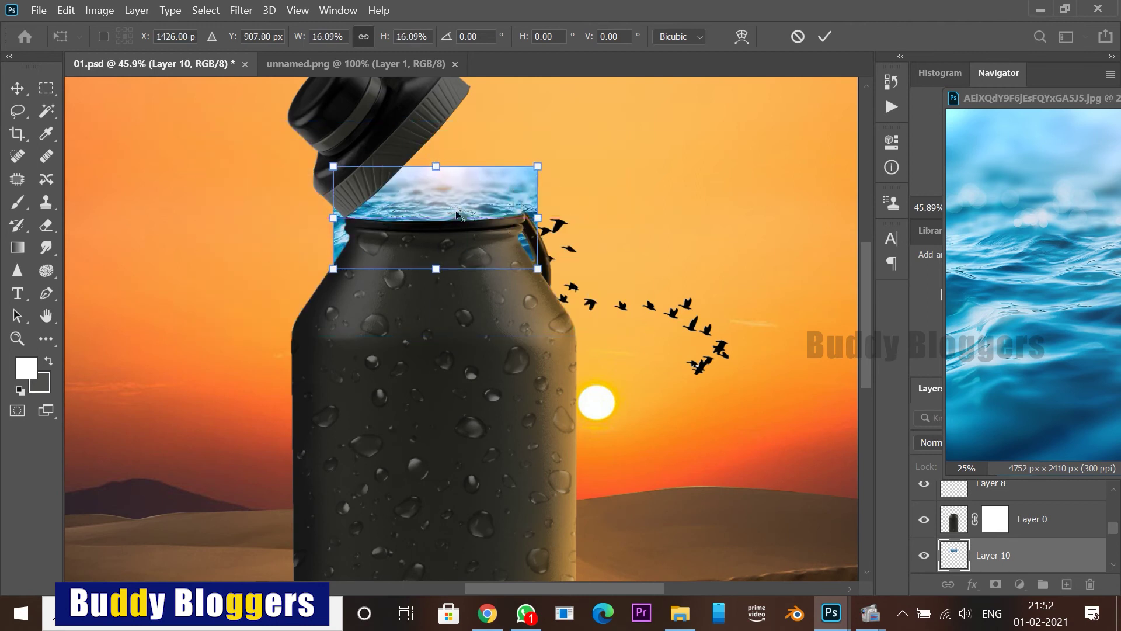
Step: Fine-tune the ocean image's size and position so it spans the full width of the bottle's open mouth
{"action": "scroll", "coordinate": [467, 199], "scroll_direction": "up", "scroll_amount": 6}
{"action": "left_click_drag", "start_coordinate": [668, 104], "coordinate": [433, 223]}
{"action": "left_click_drag", "start_coordinate": [363, 249], "coordinate": [390, 160]}
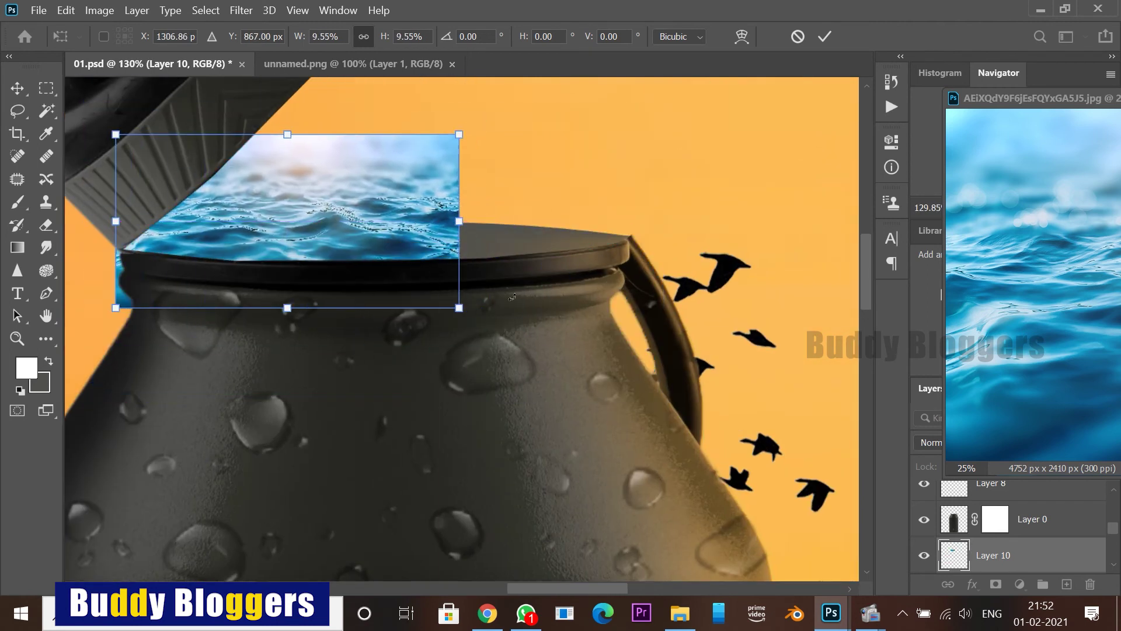
{"action": "left_click_drag", "start_coordinate": [459, 308], "coordinate": [696, 298]}
{"action": "left_click_drag", "start_coordinate": [474, 234], "coordinate": [472, 226]}
{"action": "key", "text": "Return"}
Step: Add a layer mask to Layer 10 and paint it black to hide the ocean outside the bottle's mouth
{"action": "left_click", "coordinate": [994, 584]}
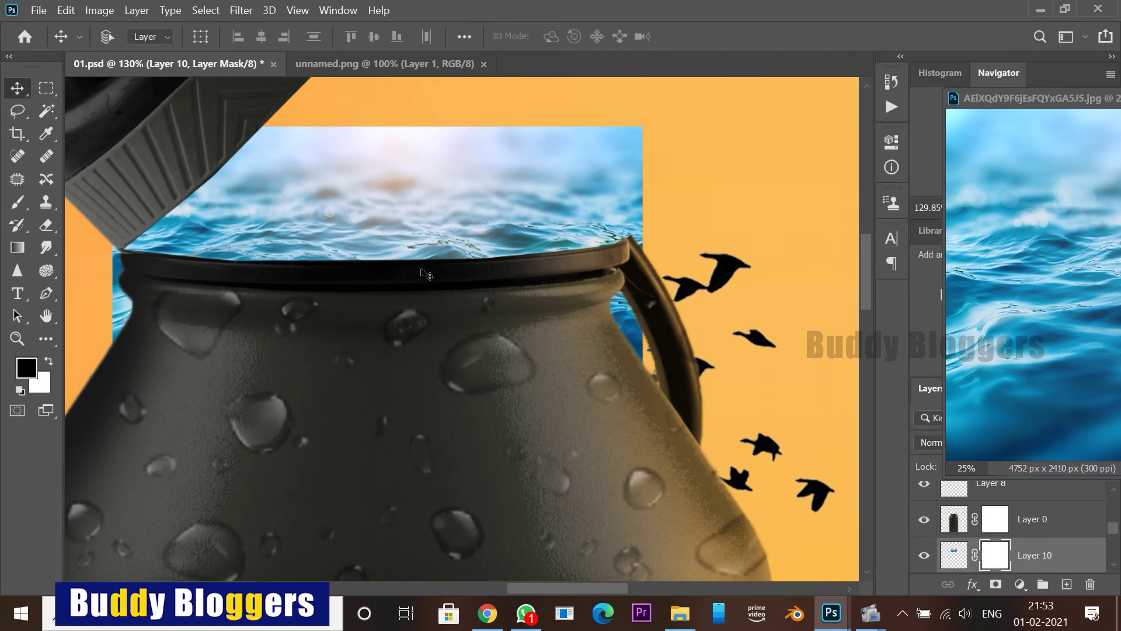
{"action": "scroll", "coordinate": [425, 270], "scroll_direction": "down", "scroll_amount": 3}
{"action": "scroll", "coordinate": [327, 232], "scroll_direction": "up", "scroll_amount": 4}
{"action": "key", "text": "b"}
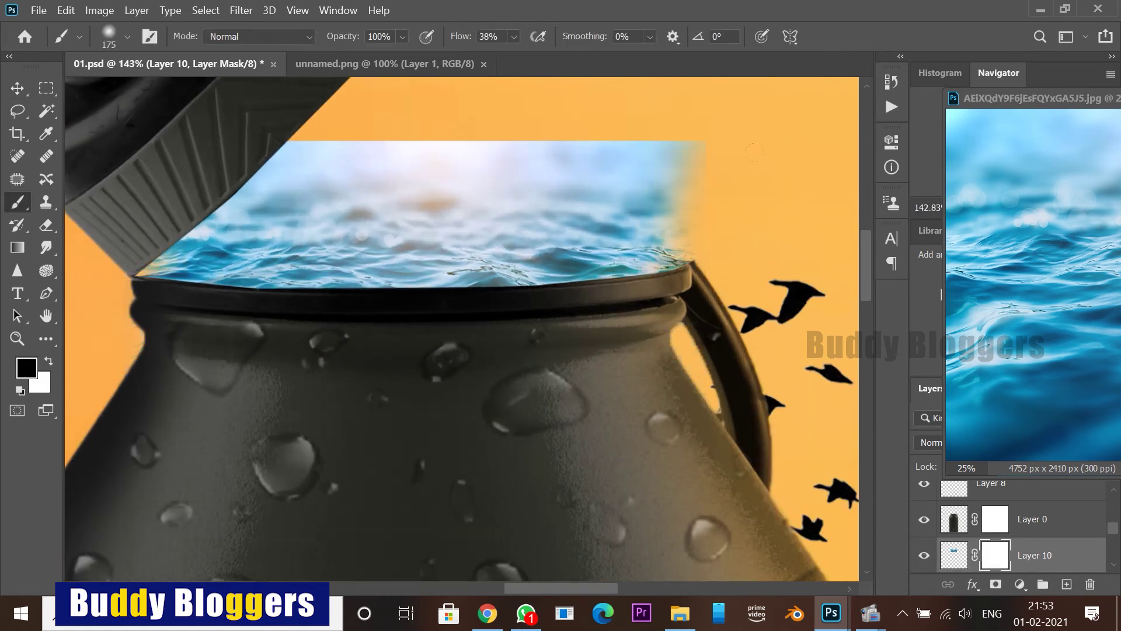
{"action": "mouse_move", "coordinate": [753, 153]}
{"action": "left_mouse_down"}
{"action": "mouse_move", "coordinate": [754, 96]}
{"action": "mouse_move", "coordinate": [404, 95]}
{"action": "left_mouse_up"}
{"action": "mouse_move", "coordinate": [702, 169]}
{"action": "left_mouse_down"}
{"action": "mouse_move", "coordinate": [479, 228]}
{"action": "mouse_move", "coordinate": [91, 221]}
{"action": "left_mouse_up"}
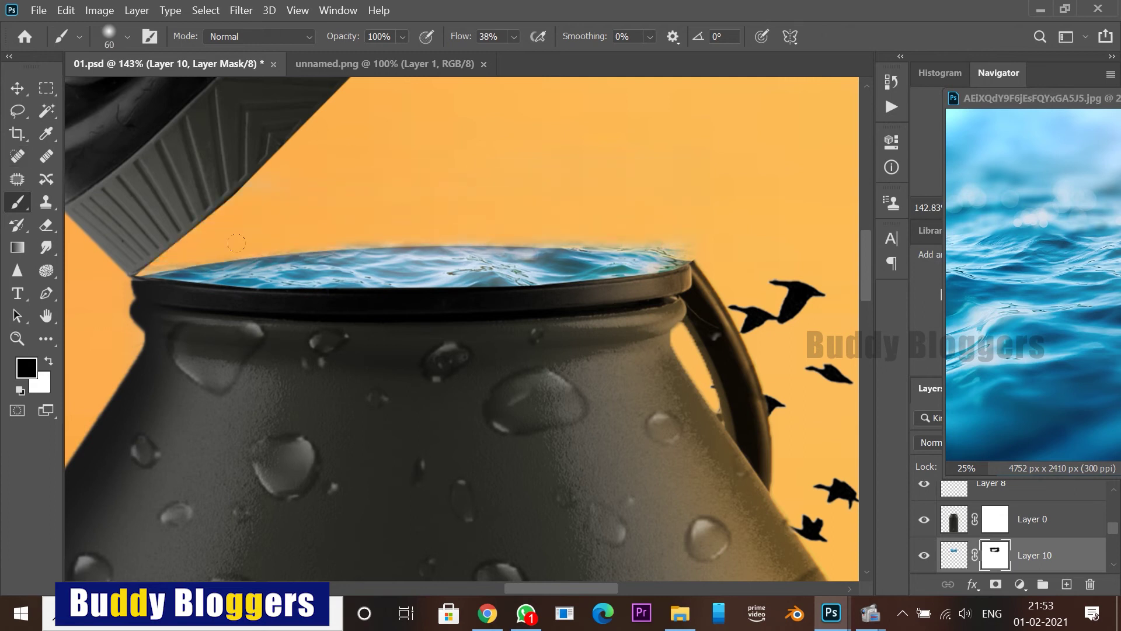
{"action": "scroll", "coordinate": [599, 409], "scroll_direction": "down", "scroll_amount": 5}
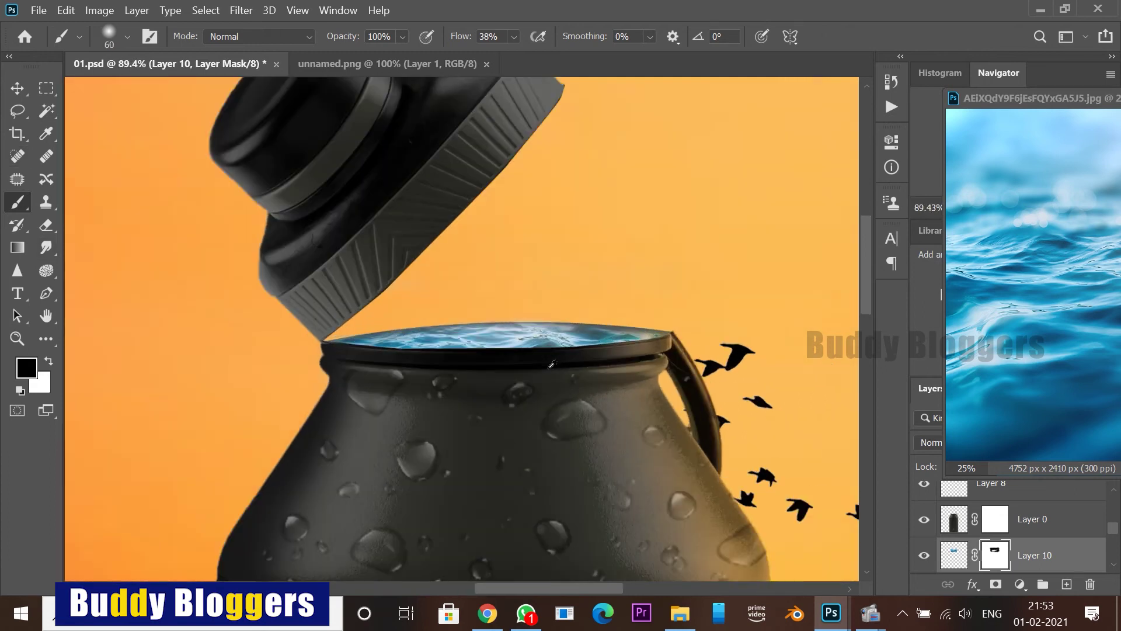
Step: Refine Layer 10's mask along the back rim so the water blends into the bottle's opening
{"action": "scroll", "coordinate": [406, 347], "scroll_direction": "up", "scroll_amount": 10}
{"action": "left_click_drag", "start_coordinate": [742, 263], "coordinate": [459, 280]}
{"action": "scroll", "coordinate": [397, 327], "scroll_direction": "down", "scroll_amount": 7}
{"action": "scroll", "coordinate": [668, 308], "scroll_direction": "up", "scroll_amount": 9}
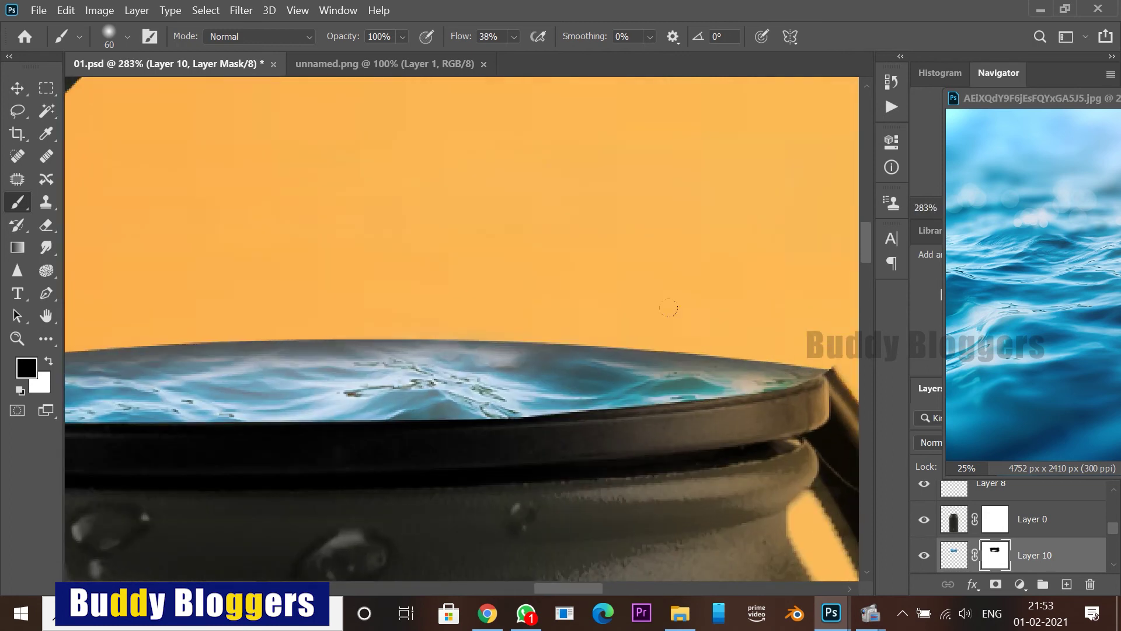
{"action": "scroll", "coordinate": [536, 276], "scroll_direction": "down", "scroll_amount": 7}
Step: Select the water layer's image and adjust its colour with Hue/Saturation
{"action": "left_click", "coordinate": [19, 95]}
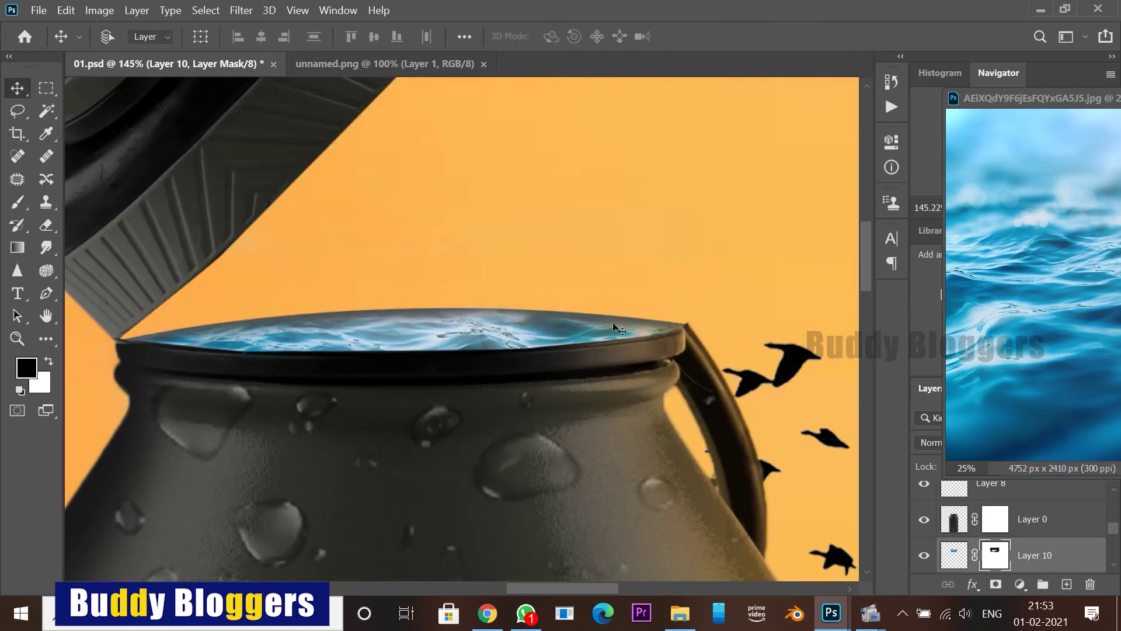
{"action": "right_click", "coordinate": [494, 329]}
{"action": "left_click", "coordinate": [513, 339]}
{"action": "key", "text": "ctrl+u"}
{"action": "mouse_move", "coordinate": [821, 270]}
{"action": "left_mouse_down"}
{"action": "mouse_move", "coordinate": [870, 270]}
{"action": "mouse_move", "coordinate": [752, 288]}
{"action": "mouse_move", "coordinate": [829, 290]}
{"action": "left_mouse_up"}
{"action": "left_click", "coordinate": [1026, 217]}
{"action": "scroll", "coordinate": [525, 348], "scroll_direction": "down", "scroll_amount": 17}
{"action": "scroll", "coordinate": [498, 235], "scroll_direction": "up", "scroll_amount": 4}
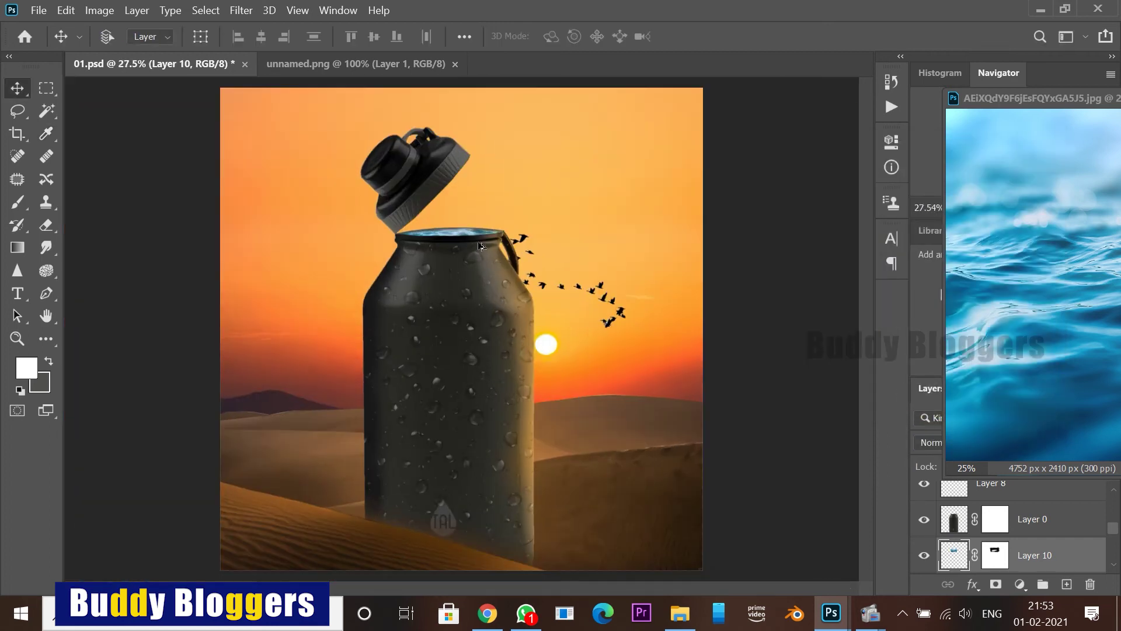
Step: Flip the flock of birds horizontally, place it in the sky beside the bottle's neck, and bring its layer forward
{"action": "left_click_drag", "start_coordinate": [608, 311], "coordinate": [462, 172]}
{"action": "key", "text": "ctrl+t"}
{"action": "left_click_drag", "start_coordinate": [568, 124], "coordinate": [464, 185]}
{"action": "key", "text": "ctrl+z"}
{"action": "right_click", "coordinate": [462, 183]}
{"action": "left_click", "coordinate": [500, 488]}
{"action": "left_click_drag", "start_coordinate": [471, 143], "coordinate": [662, 162]}
{"action": "key", "text": "Return"}
{"action": "key", "text": "ctrl+]"}
{"action": "scroll", "coordinate": [713, 382], "scroll_direction": "down", "scroll_amount": 6}
{"action": "scroll", "coordinate": [430, 218], "scroll_direction": "up", "scroll_amount": 5}
{"action": "scroll", "coordinate": [429, 220], "scroll_direction": "up", "scroll_amount": 3}
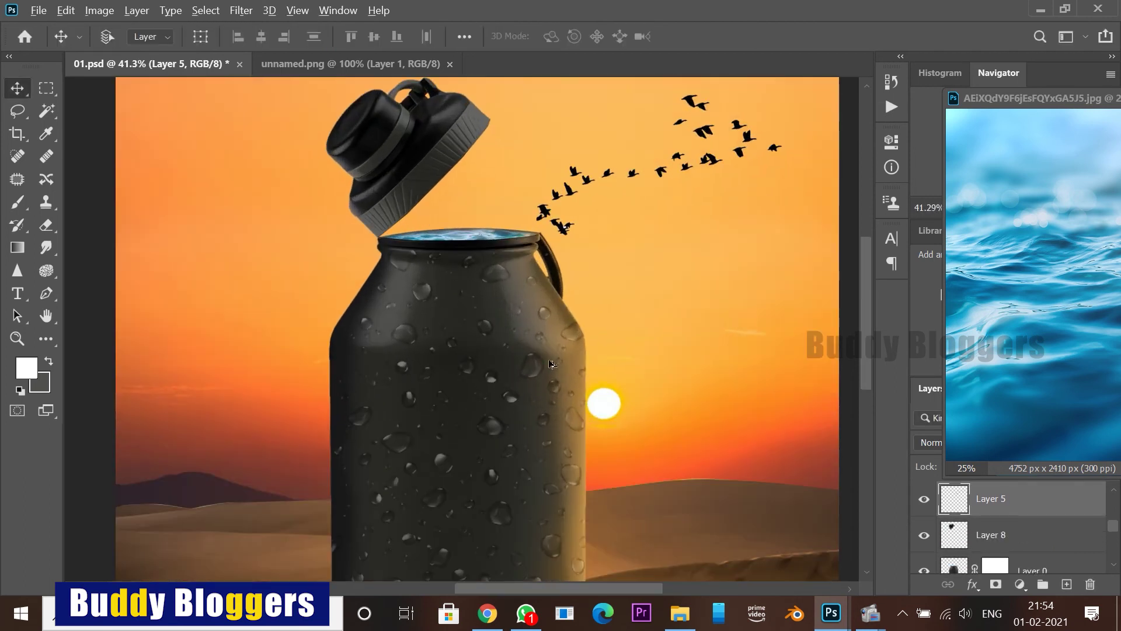
Step: Create a new layer and dab a soft yellow (fcc001) spot on it beside the bottle's handle
{"action": "scroll", "coordinate": [534, 274], "scroll_direction": "down", "scroll_amount": 5}
{"action": "scroll", "coordinate": [453, 222], "scroll_direction": "up", "scroll_amount": 7}
{"action": "scroll", "coordinate": [502, 278], "scroll_direction": "down", "scroll_amount": 7}
{"action": "key", "text": "ctrl+shift+n"}
{"action": "key", "text": "Return"}
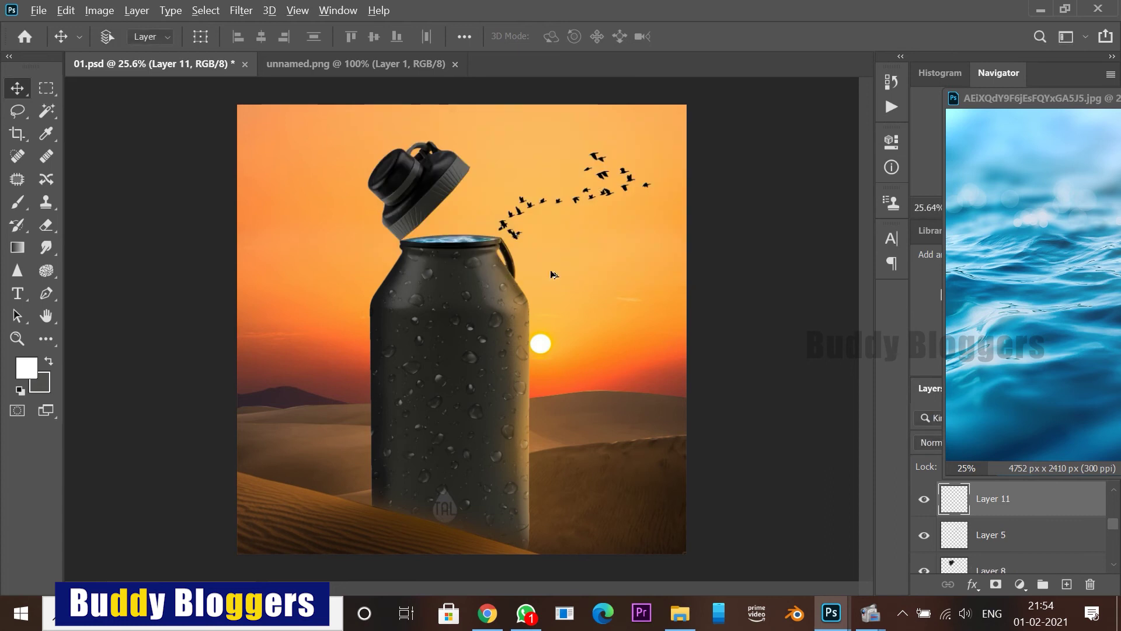
{"action": "scroll", "coordinate": [508, 231], "scroll_direction": "up", "scroll_amount": 11}
{"action": "key", "text": "b"}
{"action": "left_click", "coordinate": [27, 368]}
{"action": "left_click", "coordinate": [638, 559]}
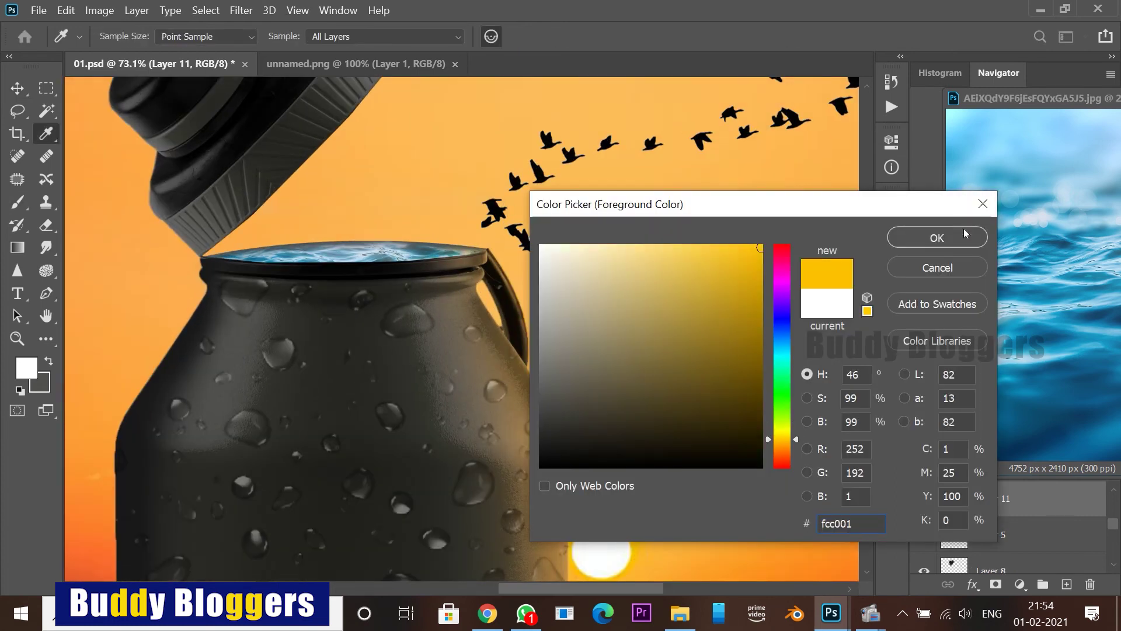
{"action": "left_click", "coordinate": [966, 234]}
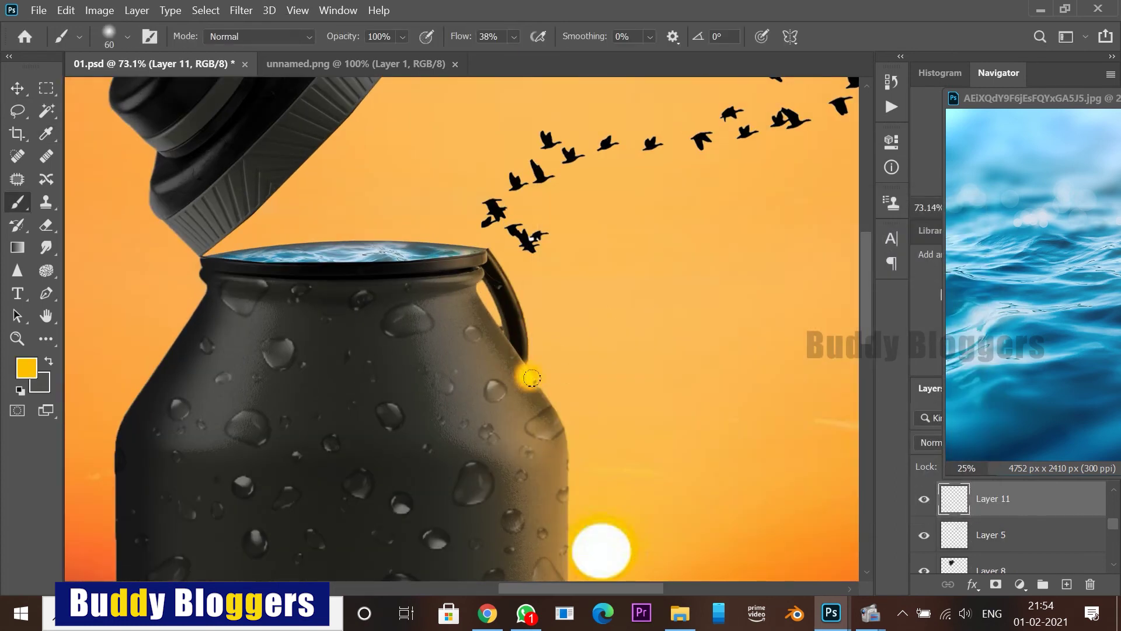
Step: Enlarge the yellow spot to about 559% and move it over the right side of the bottle's neck
{"action": "key", "text": "v"}
{"action": "key", "text": "ctrl+t"}
{"action": "left_click_drag", "start_coordinate": [551, 396], "coordinate": [737, 585]}
{"action": "left_click_drag", "start_coordinate": [600, 425], "coordinate": [489, 245]}
{"action": "key", "text": "Return"}
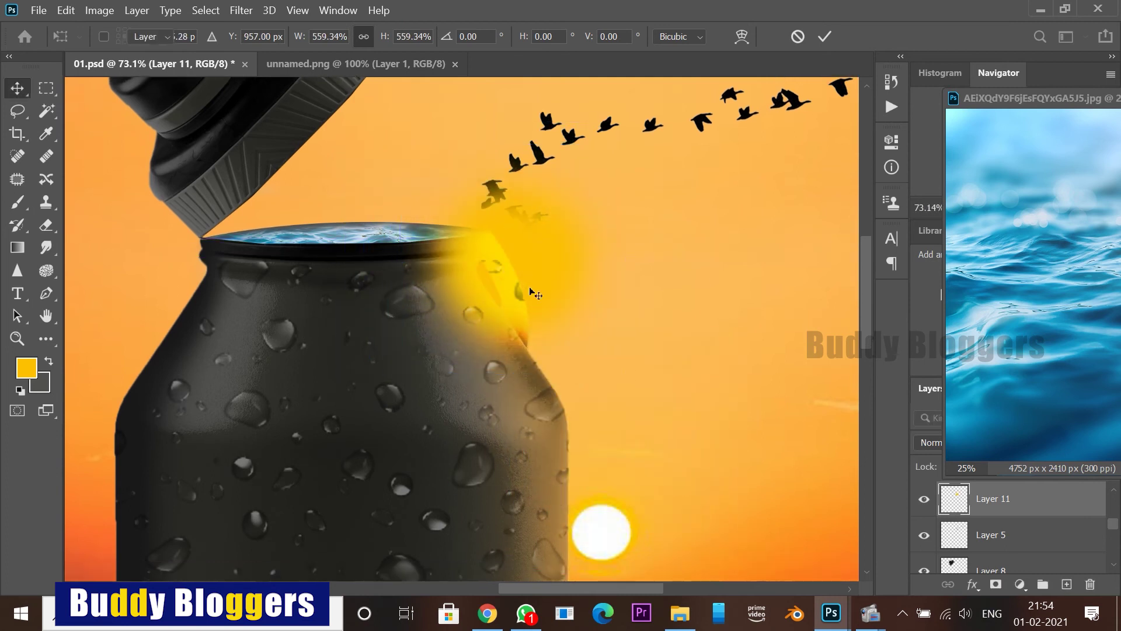
Step: Bring the yellow spot's layer to the top of the layer stack
{"action": "left_click", "coordinate": [526, 613]}
{"action": "left_click", "coordinate": [699, 68]}
{"action": "key", "text": "ctrl+]"}
{"action": "key", "text": "ctrl+]"}
{"action": "key", "text": "ctrl+]"}
{"action": "key", "text": "ctrl+]"}
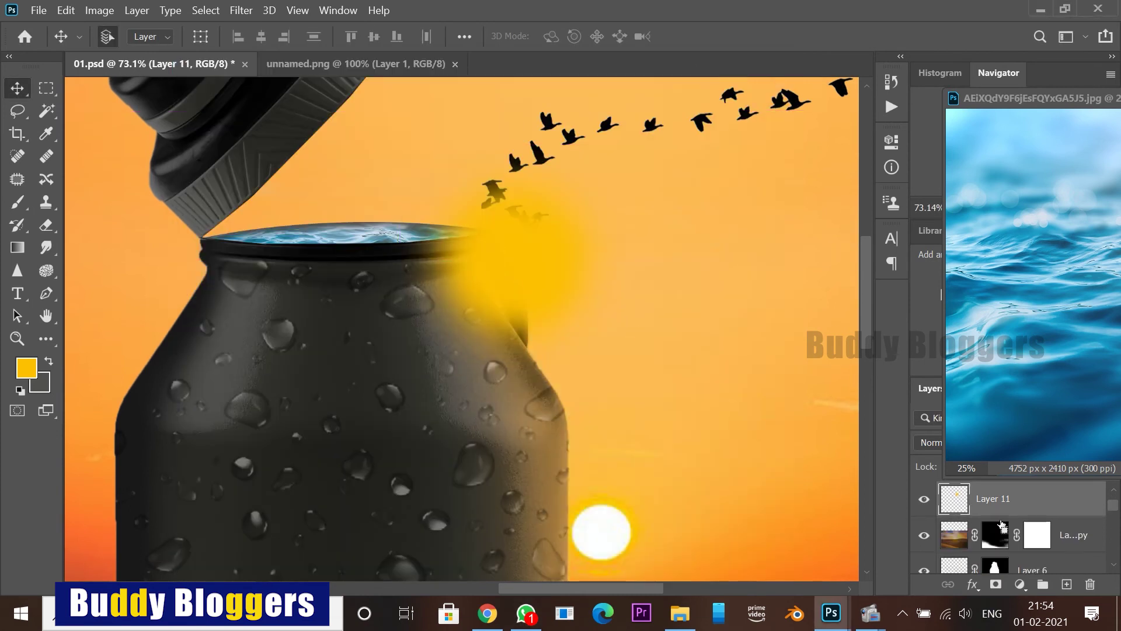
{"action": "key", "text": "ctrl+0"}
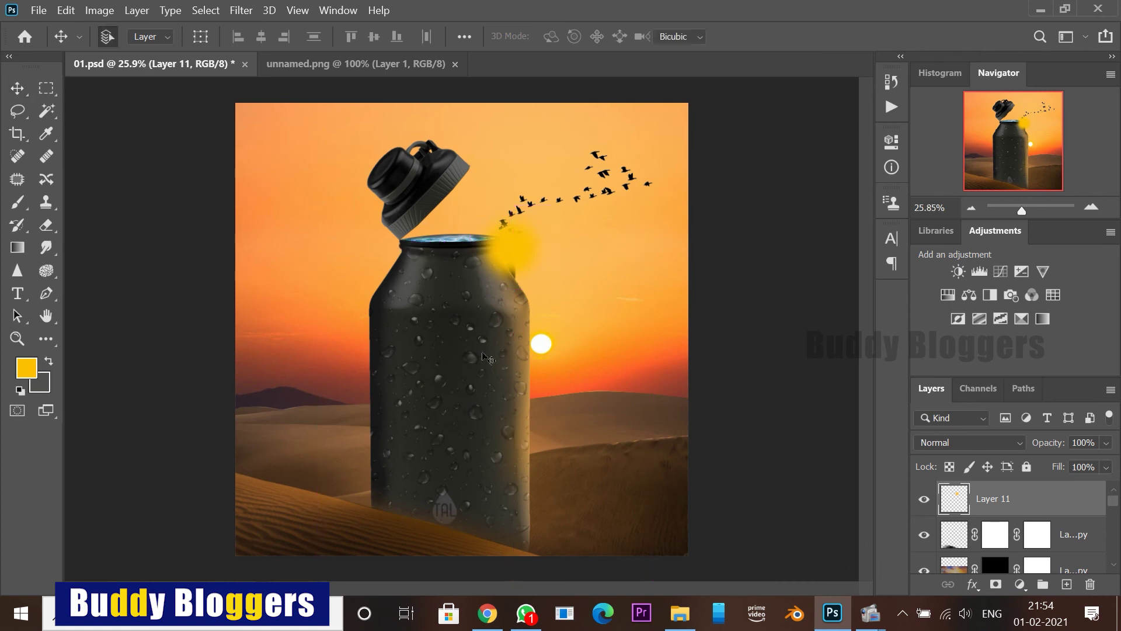
Step: Enlarge the yellow spot further and place it over the sky between the cap and the birds
{"action": "key", "text": "ctrl+t"}
{"action": "left_click_drag", "start_coordinate": [552, 289], "coordinate": [848, 581]}
{"action": "left_click_drag", "start_coordinate": [705, 470], "coordinate": [566, 301]}
{"action": "key", "text": "Return"}
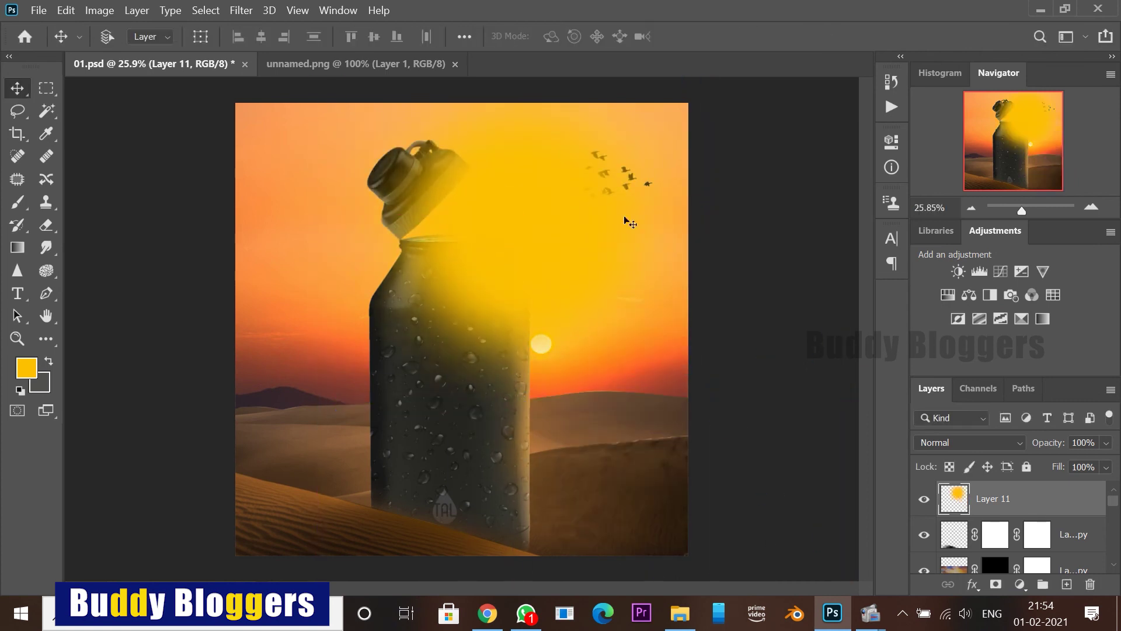
Step: Set the blending mode of Layer 11's yellow glow to Vivid Light
{"action": "left_click", "coordinate": [976, 442]}
{"action": "left_click", "coordinate": [975, 432]}
{"action": "scroll", "coordinate": [974, 433], "scroll_direction": "down", "scroll_amount": 9}
{"action": "scroll", "coordinate": [973, 432], "scroll_direction": "up", "scroll_amount": 13}
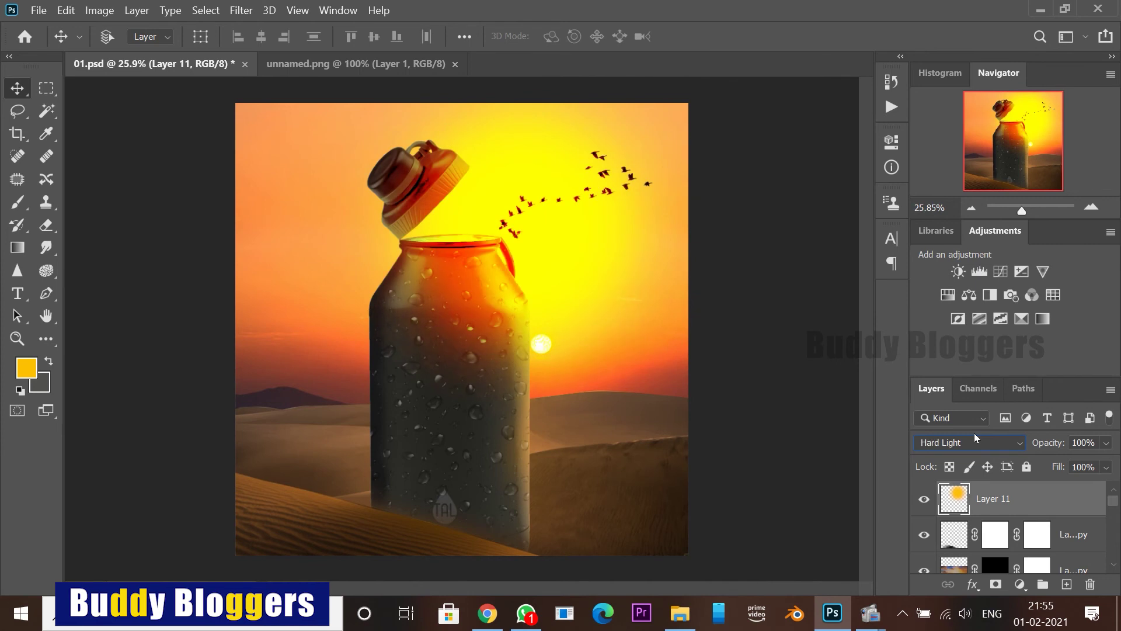
{"action": "scroll", "coordinate": [973, 432], "scroll_direction": "down", "scroll_amount": 2}
{"action": "scroll", "coordinate": [564, 344], "scroll_direction": "down", "scroll_amount": 1}
{"action": "scroll", "coordinate": [566, 345], "scroll_direction": "up", "scroll_amount": 5}
Step: Resize the yellow glow and reposition it around the sun at the bottle's right side
{"action": "left_click_drag", "start_coordinate": [622, 285], "coordinate": [632, 314]}
{"action": "key", "text": "ctrl+t"}
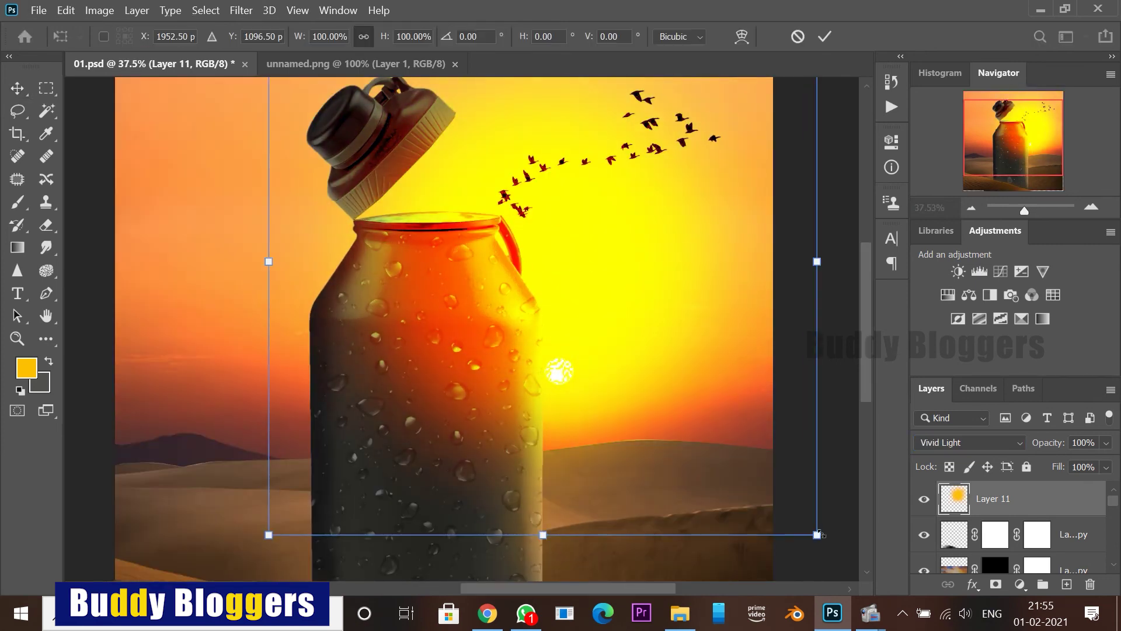
{"action": "left_click_drag", "start_coordinate": [818, 534], "coordinate": [501, 218]}
{"action": "left_click_drag", "start_coordinate": [416, 162], "coordinate": [534, 268]}
{"action": "left_click_drag", "start_coordinate": [618, 326], "coordinate": [783, 491]}
{"action": "left_click_drag", "start_coordinate": [562, 295], "coordinate": [499, 232]}
{"action": "scroll", "coordinate": [605, 294], "scroll_direction": "down", "scroll_amount": 3}
{"action": "mouse_move", "coordinate": [621, 364]}
{"action": "left_mouse_down"}
{"action": "mouse_move", "coordinate": [638, 475]}
{"action": "mouse_move", "coordinate": [561, 378]}
{"action": "left_mouse_up"}
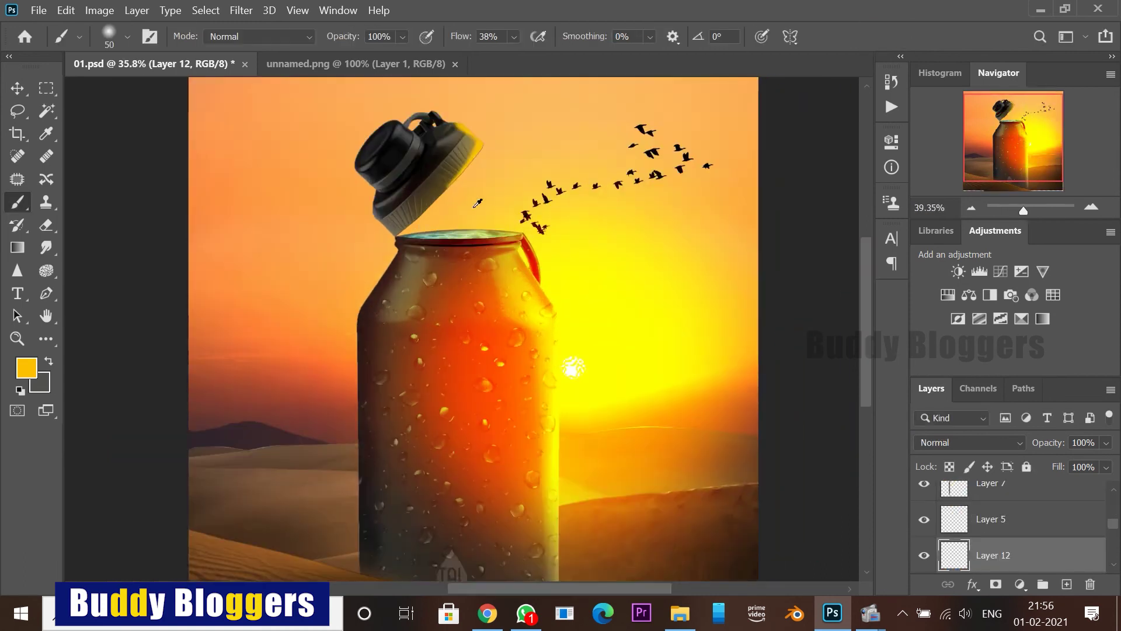
Step: Undo the last yellow highlight on the cap, repaint it along the cap's right edge on Layer 12, and deselect
{"action": "scroll", "coordinate": [478, 203], "scroll_direction": "up", "scroll_amount": 7}
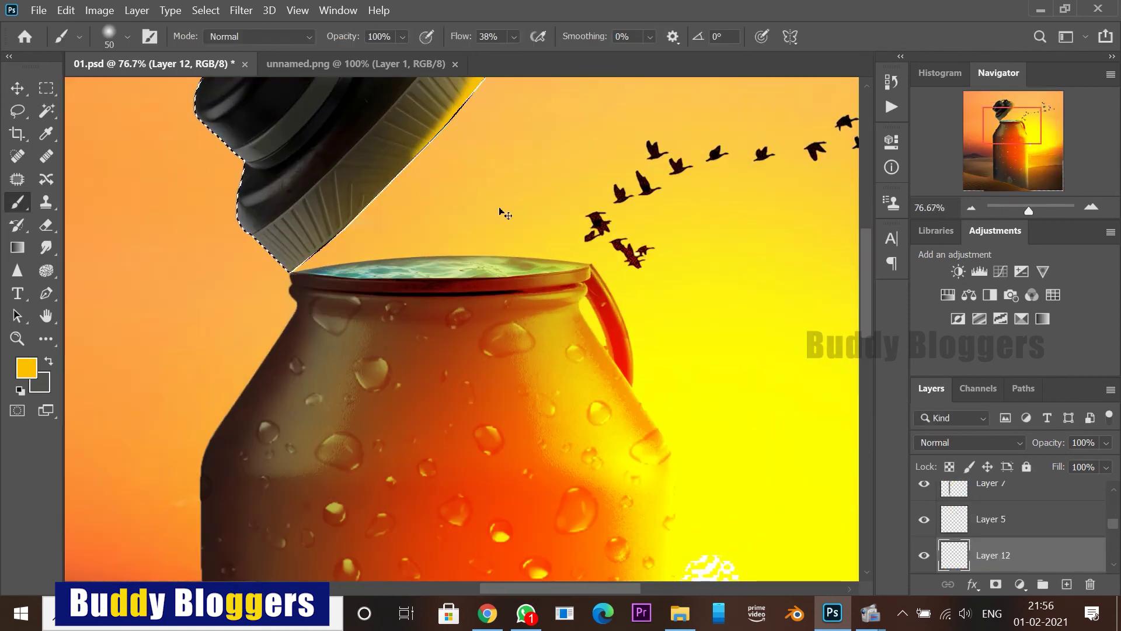
{"action": "key", "text": "ctrl+z"}
{"action": "scroll", "coordinate": [570, 420], "scroll_direction": "down", "scroll_amount": 5}
{"action": "scroll", "coordinate": [569, 245], "scroll_direction": "up", "scroll_amount": 7}
{"action": "mouse_move", "coordinate": [569, 245]}
{"action": "left_mouse_down"}
{"action": "mouse_move", "coordinate": [625, 283]}
{"action": "mouse_move", "coordinate": [616, 354]}
{"action": "left_mouse_up"}
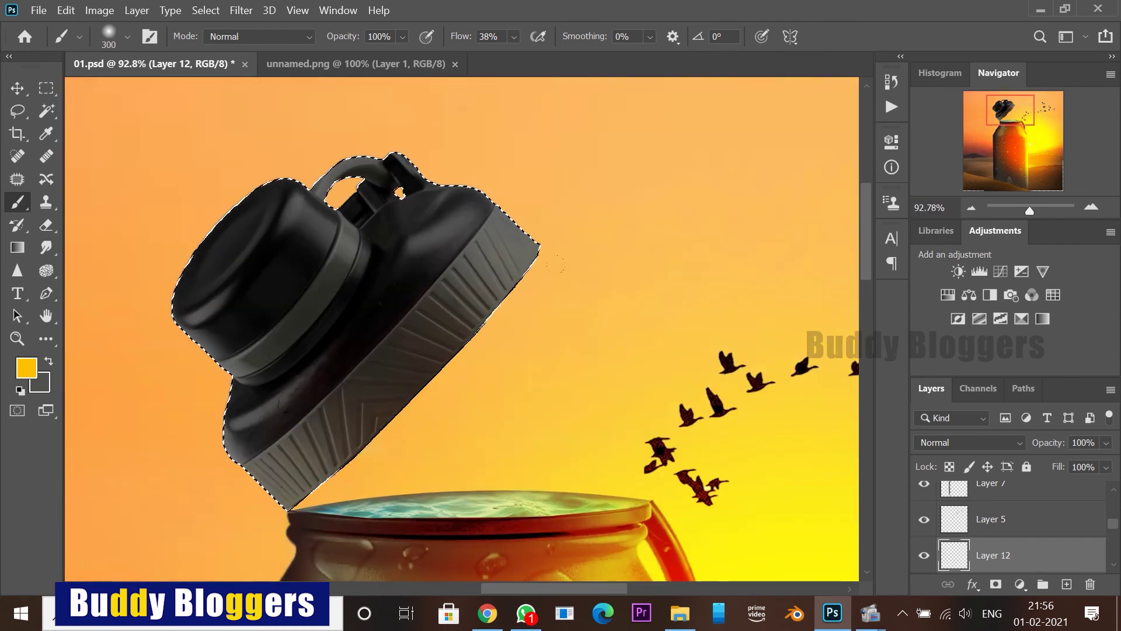
{"action": "key", "text": "bracketright"}
{"action": "key", "text": "bracketright"}
{"action": "left_click_drag", "start_coordinate": [561, 279], "coordinate": [392, 465]}
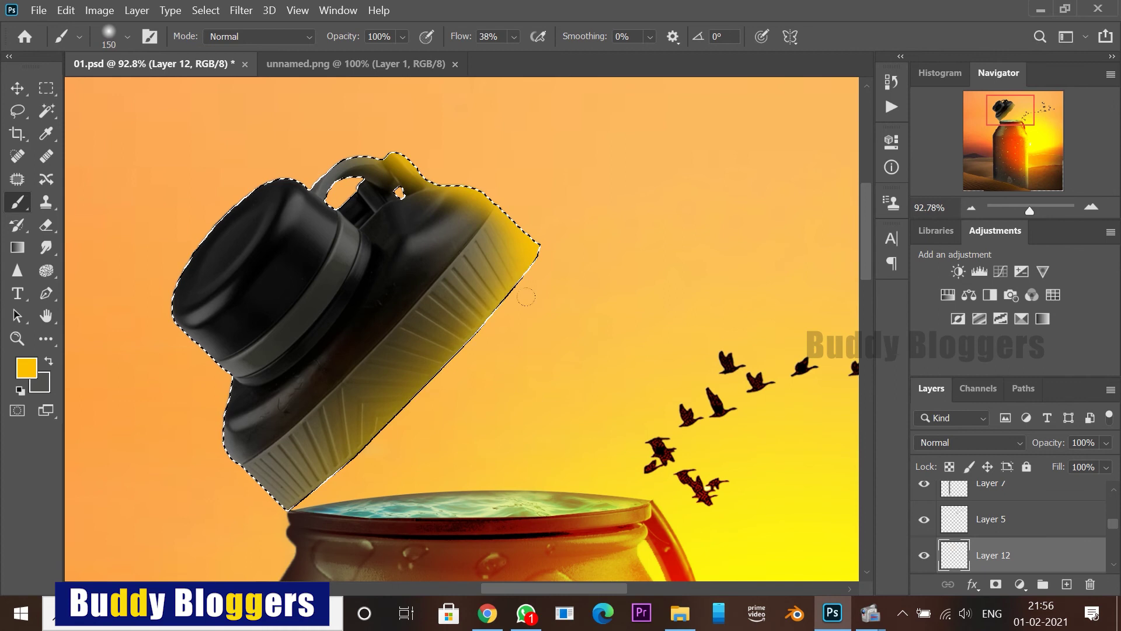
{"action": "key", "text": "ctrl+d"}
{"action": "scroll", "coordinate": [606, 339], "scroll_direction": "down", "scroll_amount": 10}
{"action": "scroll", "coordinate": [759, 555], "scroll_direction": "down", "scroll_amount": 3}
{"action": "key", "text": "ctrl+0"}
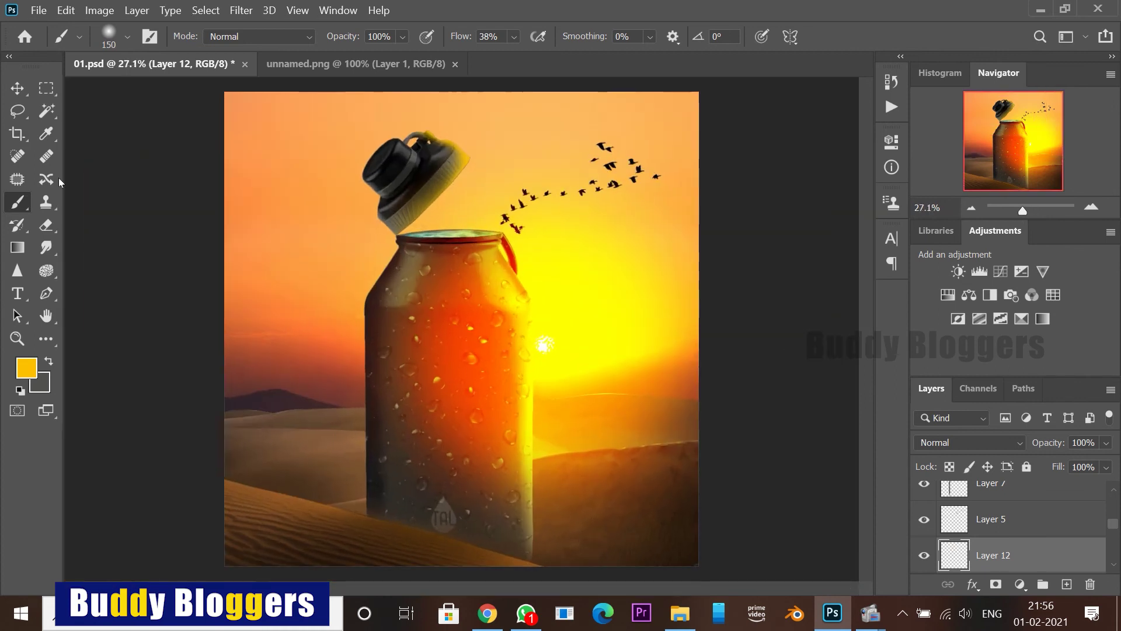
Step: Duplicate the Layer 11 glow, shrink the copy to about 21%, and place it at the cap's right edge
{"action": "left_click", "coordinate": [18, 89]}
{"action": "scroll", "coordinate": [1015, 558], "scroll_direction": "down", "scroll_amount": 2}
{"action": "scroll", "coordinate": [1011, 550], "scroll_direction": "up", "scroll_amount": 3}
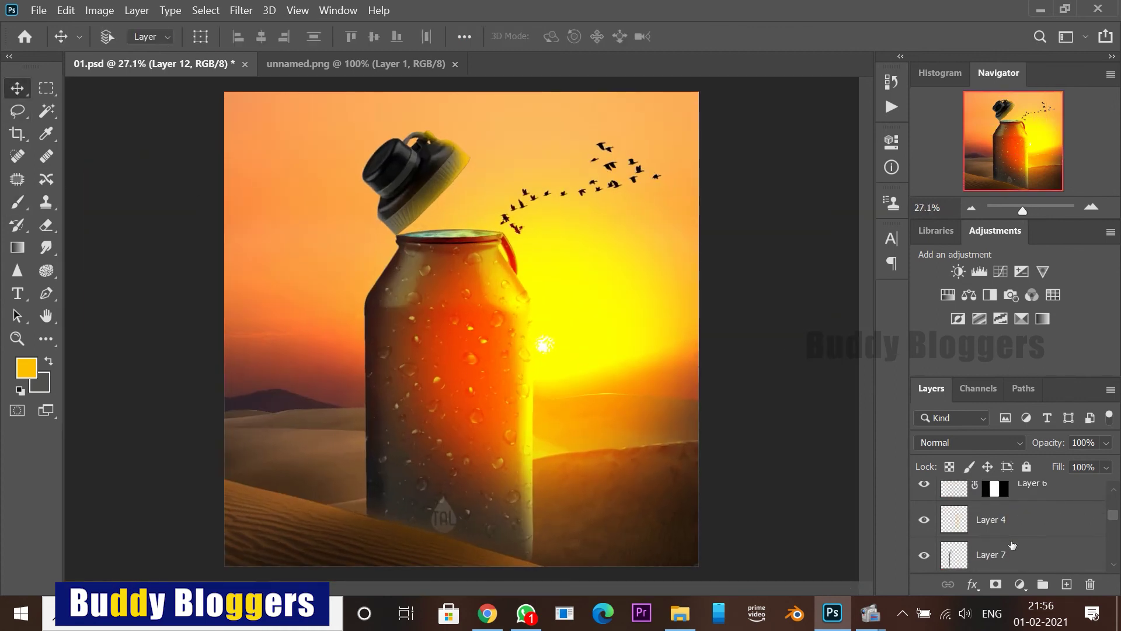
{"action": "scroll", "coordinate": [1013, 541], "scroll_direction": "up", "scroll_amount": 3}
{"action": "left_click_drag", "start_coordinate": [531, 327], "coordinate": [448, 116]}
{"action": "key", "text": "ctrl+t"}
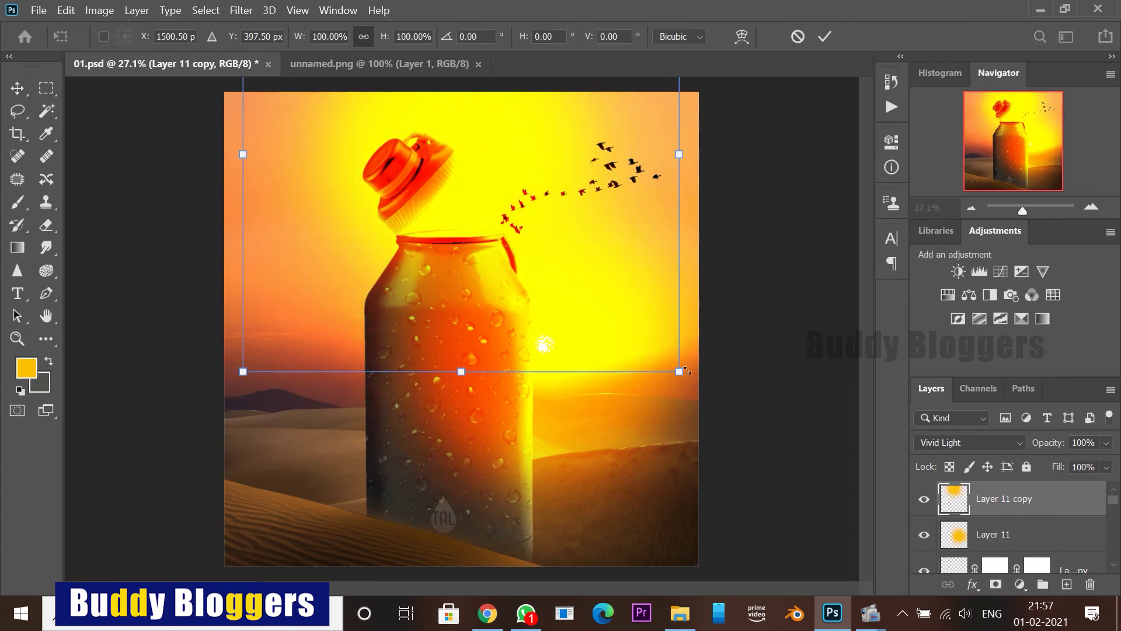
{"action": "left_click_drag", "start_coordinate": [680, 371], "coordinate": [479, 207]}
{"action": "scroll", "coordinate": [353, 87], "scroll_direction": "down", "scroll_amount": 3}
{"action": "scroll", "coordinate": [479, 208], "scroll_direction": "up", "scroll_amount": 6}
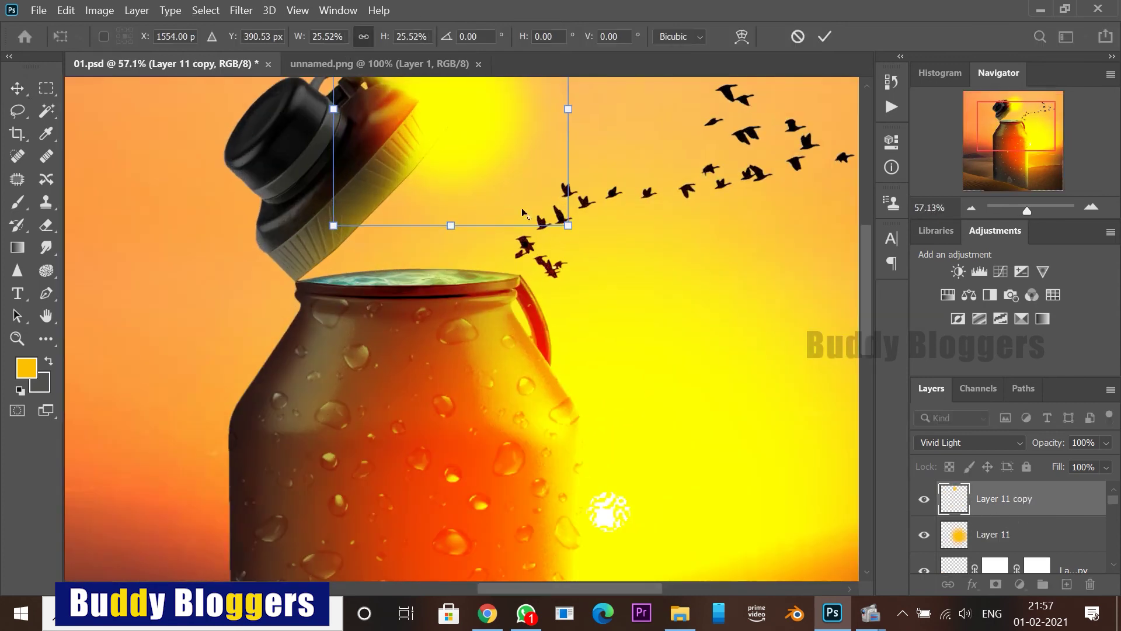
{"action": "left_click_drag", "start_coordinate": [569, 228], "coordinate": [529, 189]}
{"action": "left_click_drag", "start_coordinate": [434, 108], "coordinate": [430, 166]}
{"action": "scroll", "coordinate": [436, 240], "scroll_direction": "down", "scroll_amount": 7}
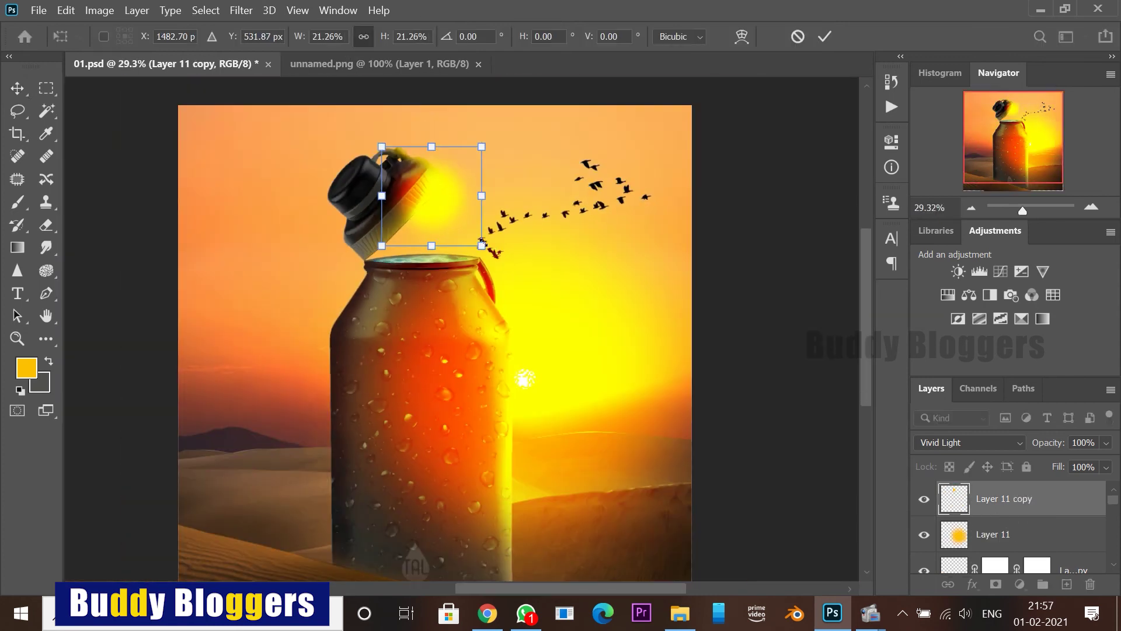
Step: Enlarge the glow copy beside the cap and lower its opacity to 74%
{"action": "left_click_drag", "start_coordinate": [483, 246], "coordinate": [571, 334]}
{"action": "left_click_drag", "start_coordinate": [470, 221], "coordinate": [438, 172]}
{"action": "key", "text": "Return"}
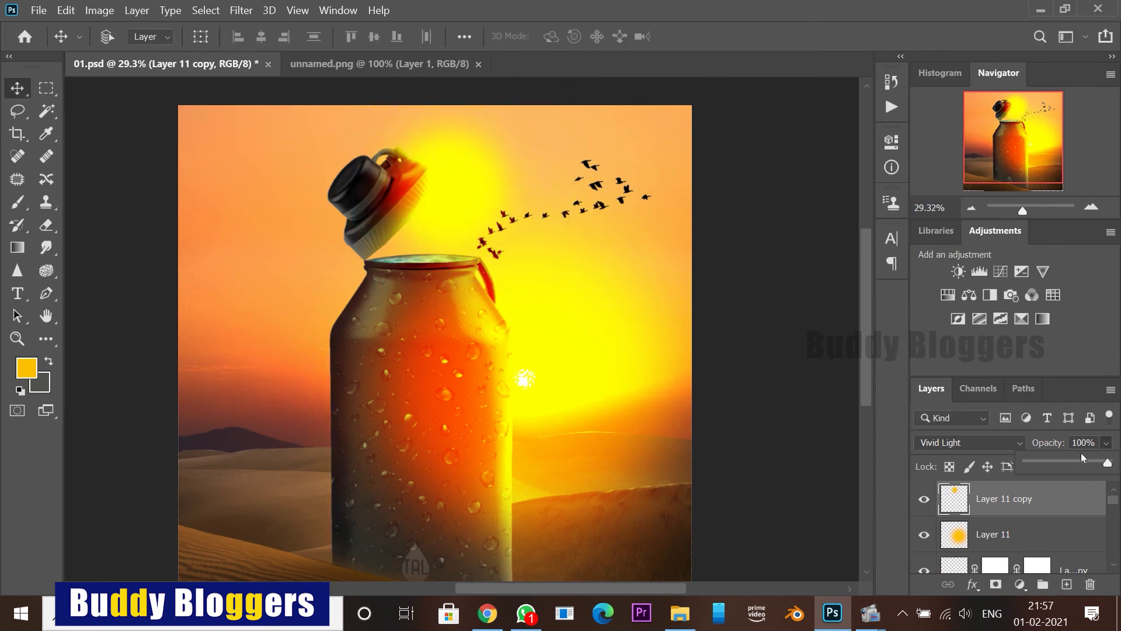
{"action": "left_click_drag", "start_coordinate": [1078, 459], "coordinate": [1053, 459]}
{"action": "left_click", "coordinate": [1087, 461]}
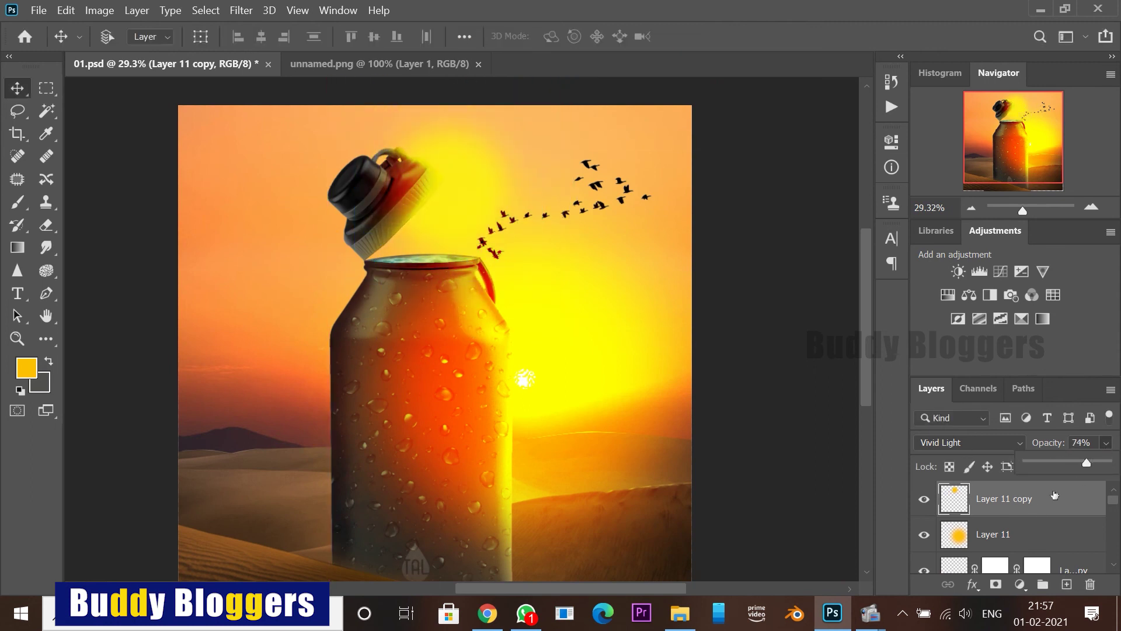
Step: Scale the glow copy up to about 185% and place it in the sky between the cap and the birds
{"action": "scroll", "coordinate": [467, 320], "scroll_direction": "down", "scroll_amount": 3}
{"action": "left_click_drag", "start_coordinate": [485, 184], "coordinate": [307, 134]}
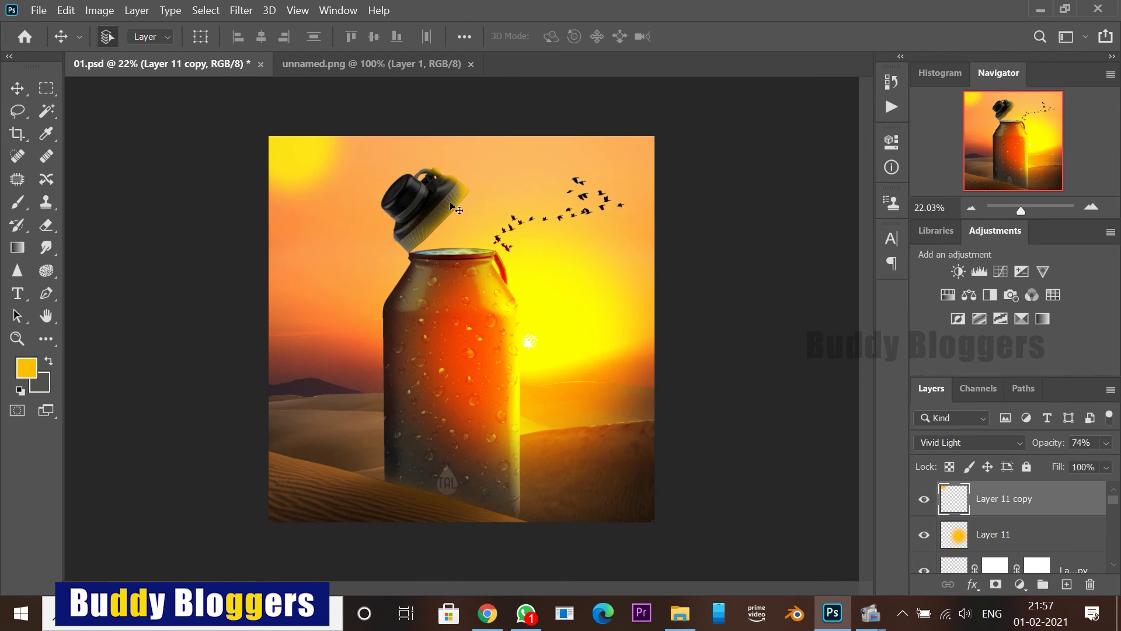
{"action": "key", "text": "ctrl+t"}
{"action": "left_click_drag", "start_coordinate": [364, 215], "coordinate": [544, 285]}
{"action": "left_click_drag", "start_coordinate": [434, 207], "coordinate": [580, 216]}
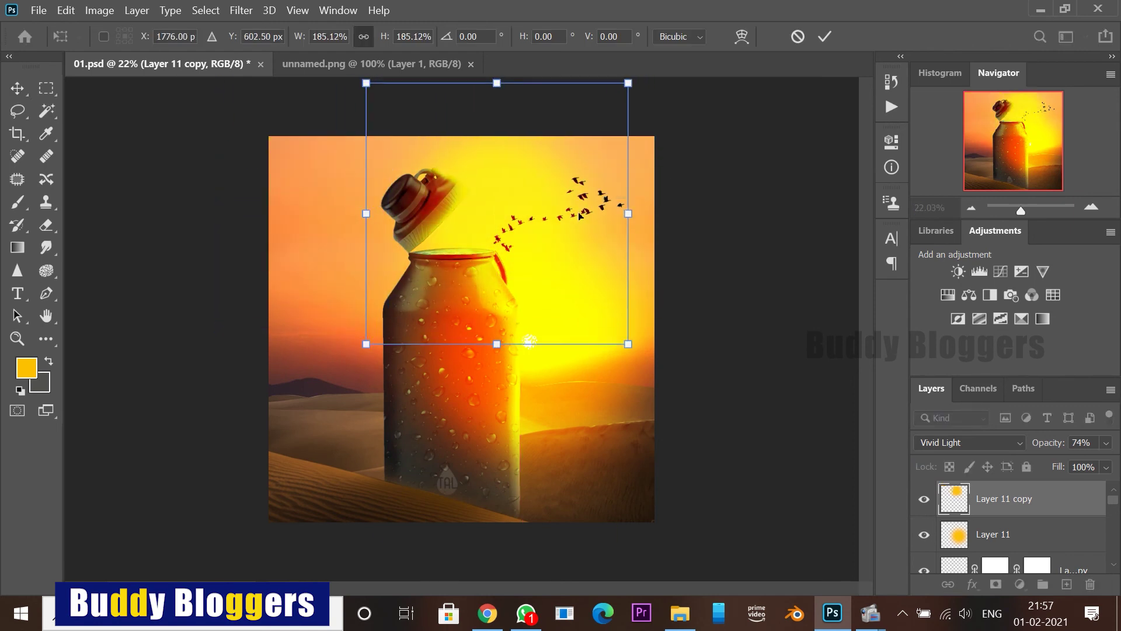
{"action": "key", "text": "Return"}
Step: Nudge the glow copy near the cap and delete its layer
{"action": "scroll", "coordinate": [523, 288], "scroll_direction": "down", "scroll_amount": 5}
{"action": "scroll", "coordinate": [523, 321], "scroll_direction": "up", "scroll_amount": 11}
{"action": "scroll", "coordinate": [523, 461], "scroll_direction": "down", "scroll_amount": 4}
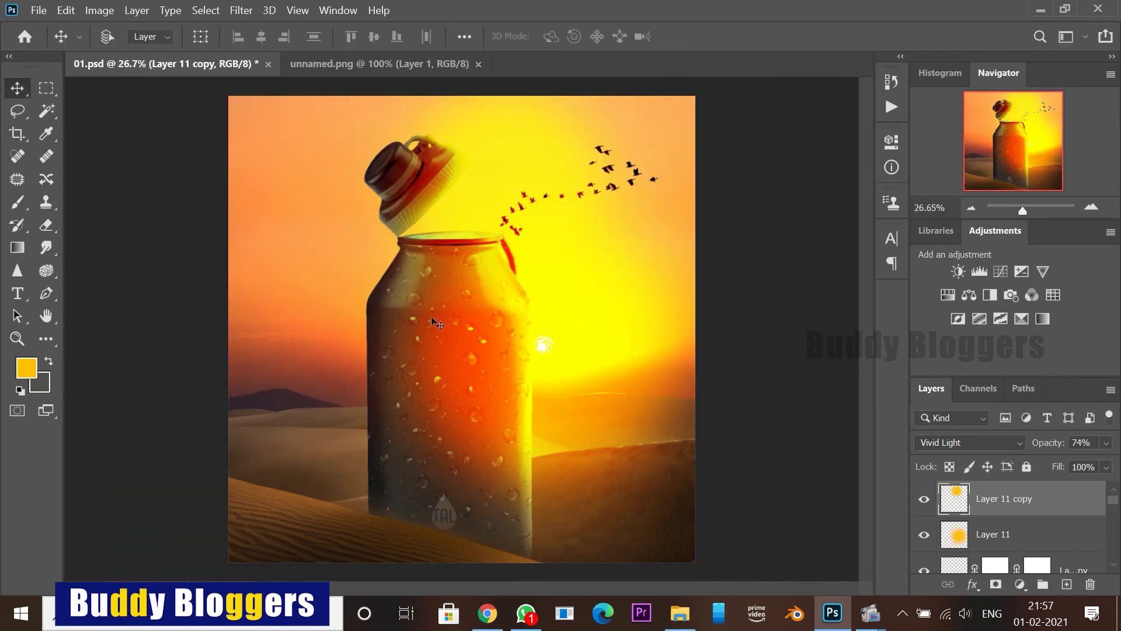
{"action": "scroll", "coordinate": [554, 334], "scroll_direction": "down", "scroll_amount": 5}
{"action": "scroll", "coordinate": [554, 333], "scroll_direction": "up", "scroll_amount": 2}
{"action": "mouse_move", "coordinate": [471, 220]}
{"action": "left_mouse_down"}
{"action": "mouse_move", "coordinate": [701, 360]}
{"action": "mouse_move", "coordinate": [482, 217]}
{"action": "left_mouse_up"}
{"action": "key", "text": "ctrl+y"}
{"action": "key", "text": "Delete"}
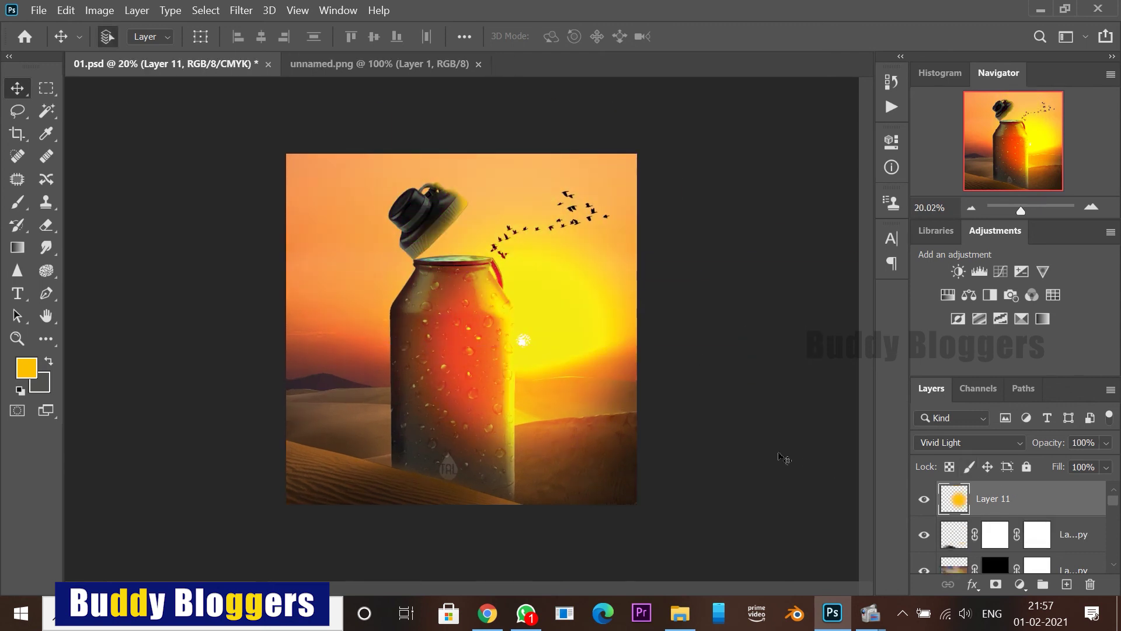
Step: Scale the Layer 11 glow to 92.76% and move it up into the sky behind the birds
{"action": "key", "text": "ctrl+t"}
{"action": "left_click_drag", "start_coordinate": [366, 180], "coordinate": [240, 104]}
{"action": "left_click_drag", "start_coordinate": [614, 296], "coordinate": [708, 276]}
{"action": "left_click_drag", "start_coordinate": [783, 481], "coordinate": [656, 360]}
{"action": "left_click_drag", "start_coordinate": [567, 302], "coordinate": [578, 336]}
{"action": "scroll", "coordinate": [506, 356], "scroll_direction": "up", "scroll_amount": 6}
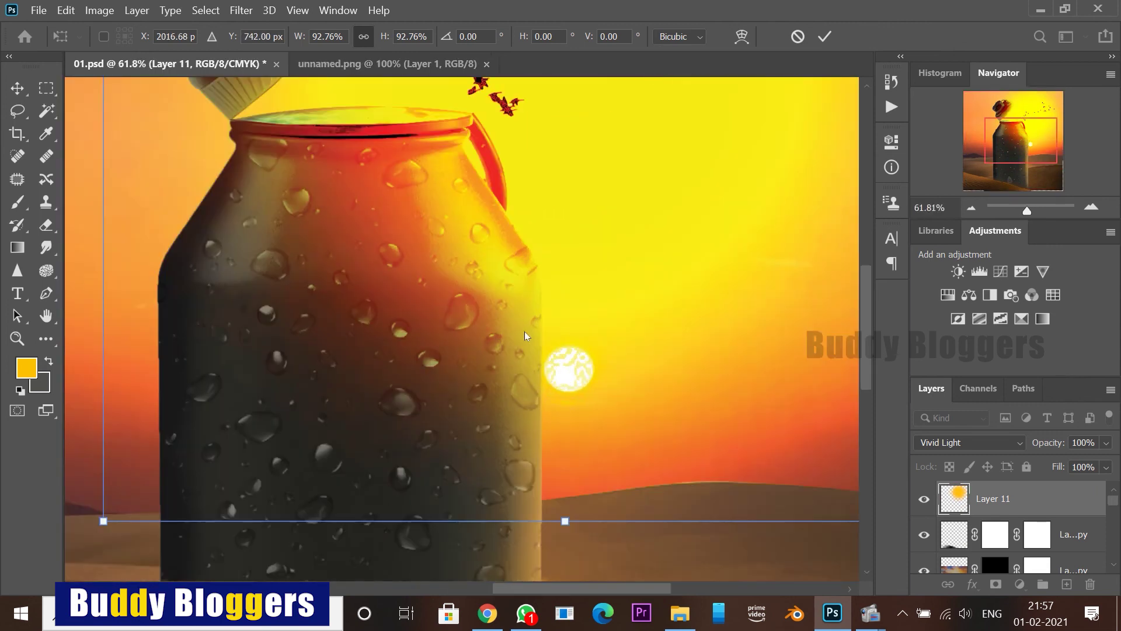
{"action": "key", "text": "Return"}
Step: Duplicate the Layer 3 sky patch and place the copy lower in the sky, covering the small white sun disc
{"action": "scroll", "coordinate": [722, 375], "scroll_direction": "down", "scroll_amount": 3}
{"action": "right_click", "coordinate": [269, 145]}
{"action": "left_click", "coordinate": [295, 155]}
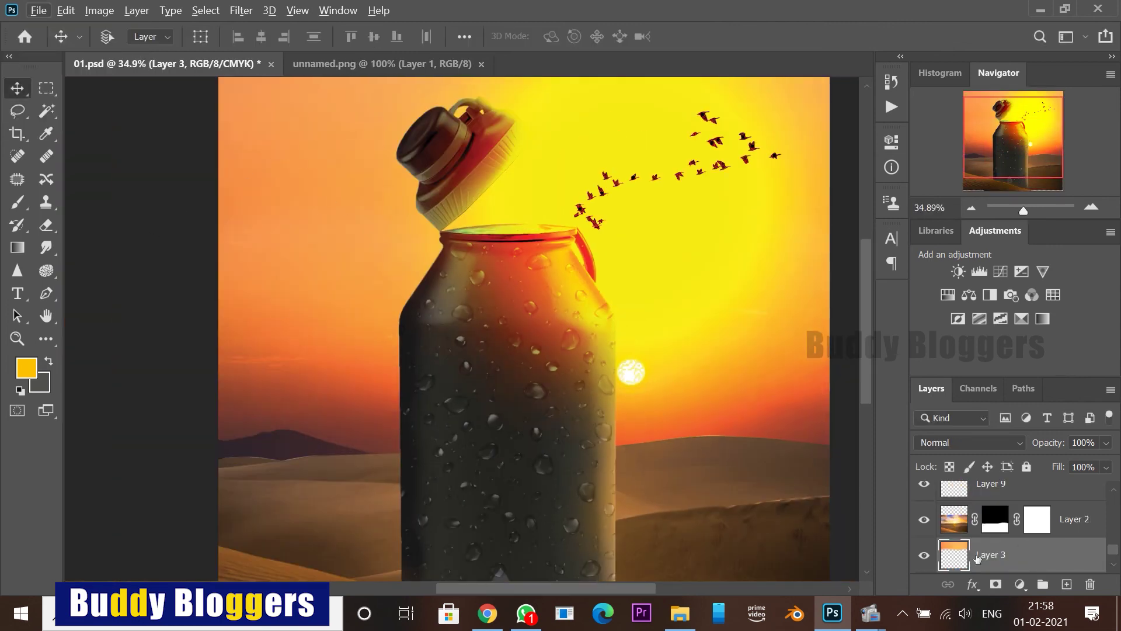
{"action": "scroll", "coordinate": [1028, 543], "scroll_direction": "down", "scroll_amount": 1}
{"action": "left_click", "coordinate": [1039, 555]}
{"action": "scroll", "coordinate": [672, 367], "scroll_direction": "up", "scroll_amount": 8}
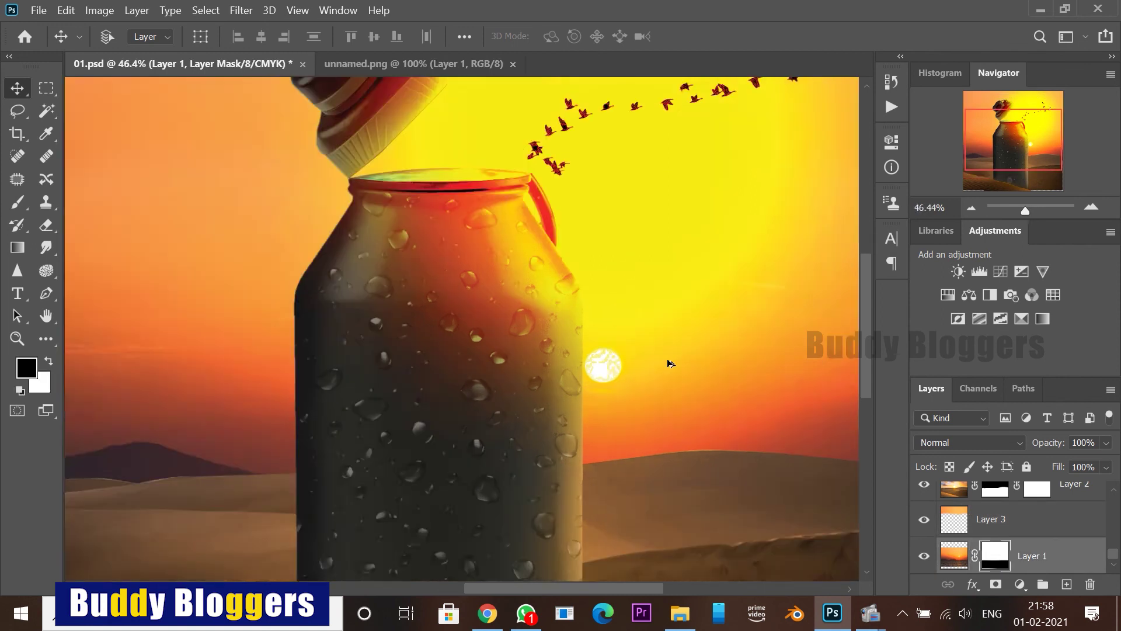
{"action": "scroll", "coordinate": [587, 419], "scroll_direction": "down", "scroll_amount": 6}
{"action": "left_click", "coordinate": [1018, 513]}
{"action": "left_click_drag", "start_coordinate": [294, 219], "coordinate": [297, 369]}
{"action": "scroll", "coordinate": [297, 372], "scroll_direction": "down", "scroll_amount": 5}
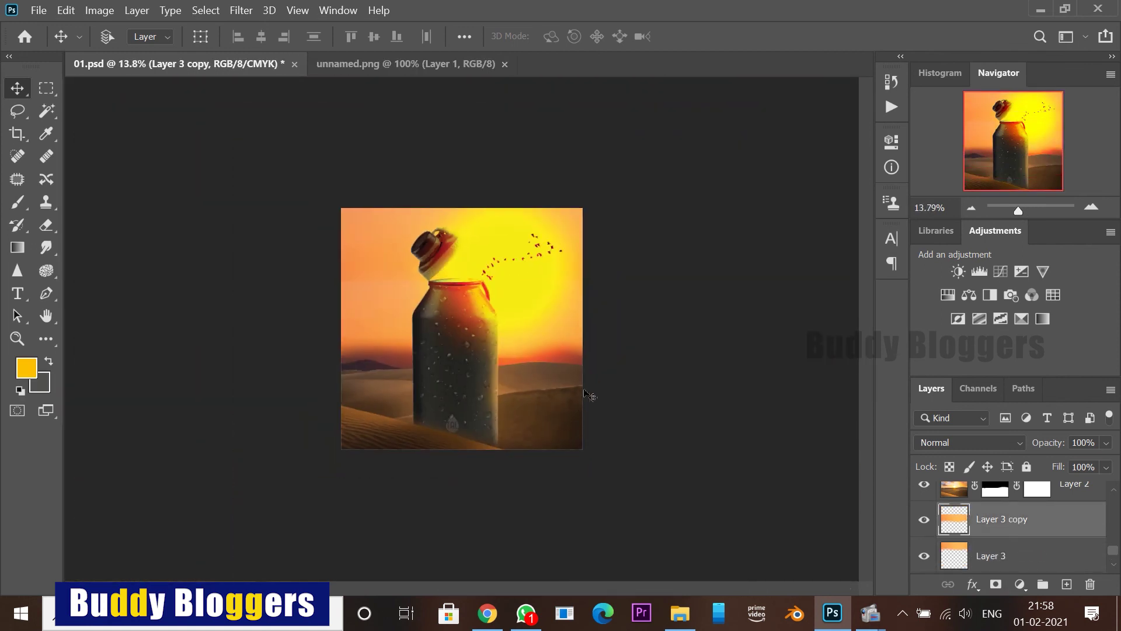
Step: Toggle the visibility of Layer 2 copy and Layer 2 to check which parts of the dunes each contributes
{"action": "scroll", "coordinate": [580, 394], "scroll_direction": "up", "scroll_amount": 8}
{"action": "scroll", "coordinate": [606, 423], "scroll_direction": "down", "scroll_amount": 1}
{"action": "right_click", "coordinate": [606, 423]}
{"action": "left_click", "coordinate": [636, 432]}
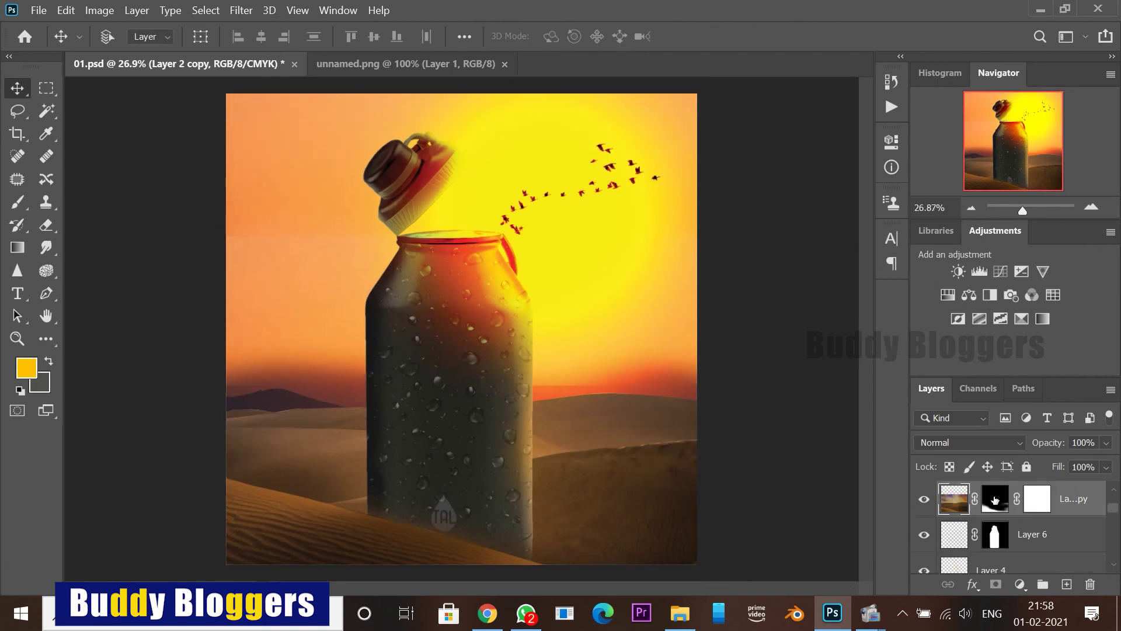
{"action": "left_click", "coordinate": [923, 501]}
{"action": "left_click", "coordinate": [923, 503]}
{"action": "scroll", "coordinate": [958, 516], "scroll_direction": "up", "scroll_amount": 2}
{"action": "scroll", "coordinate": [968, 519], "scroll_direction": "down", "scroll_amount": 1}
{"action": "left_click", "coordinate": [924, 501]}
{"action": "left_click", "coordinate": [923, 501]}
{"action": "scroll", "coordinate": [934, 508], "scroll_direction": "up", "scroll_amount": 1}
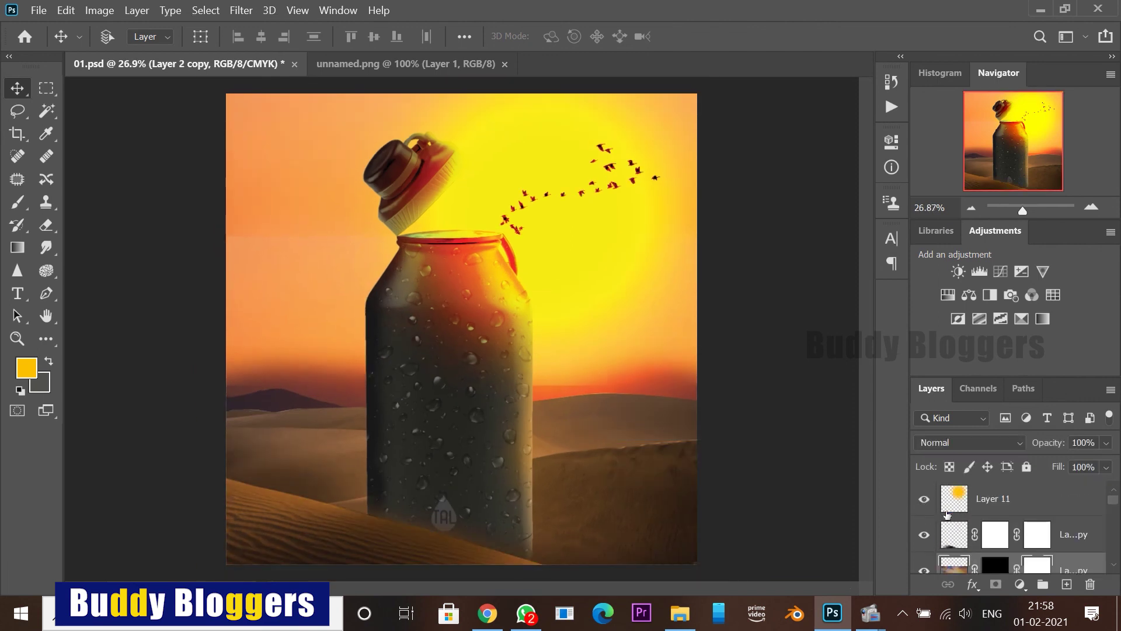
{"action": "scroll", "coordinate": [947, 512], "scroll_direction": "down", "scroll_amount": 6}
{"action": "left_click", "coordinate": [925, 503]}
{"action": "left_click", "coordinate": [924, 503]}
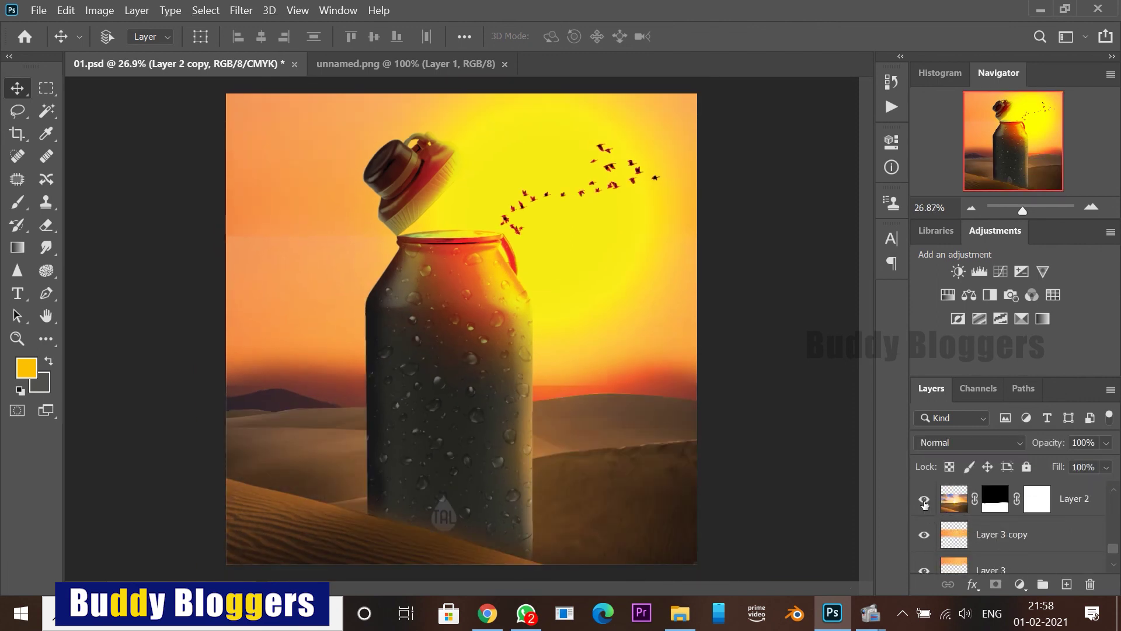
Step: Try a strong Gaussian Blur on the dune image in Layer 2
{"action": "left_click", "coordinate": [240, 10]}
{"action": "mouse_move", "coordinate": [444, 191]}
{"action": "left_click", "coordinate": [502, 260]}
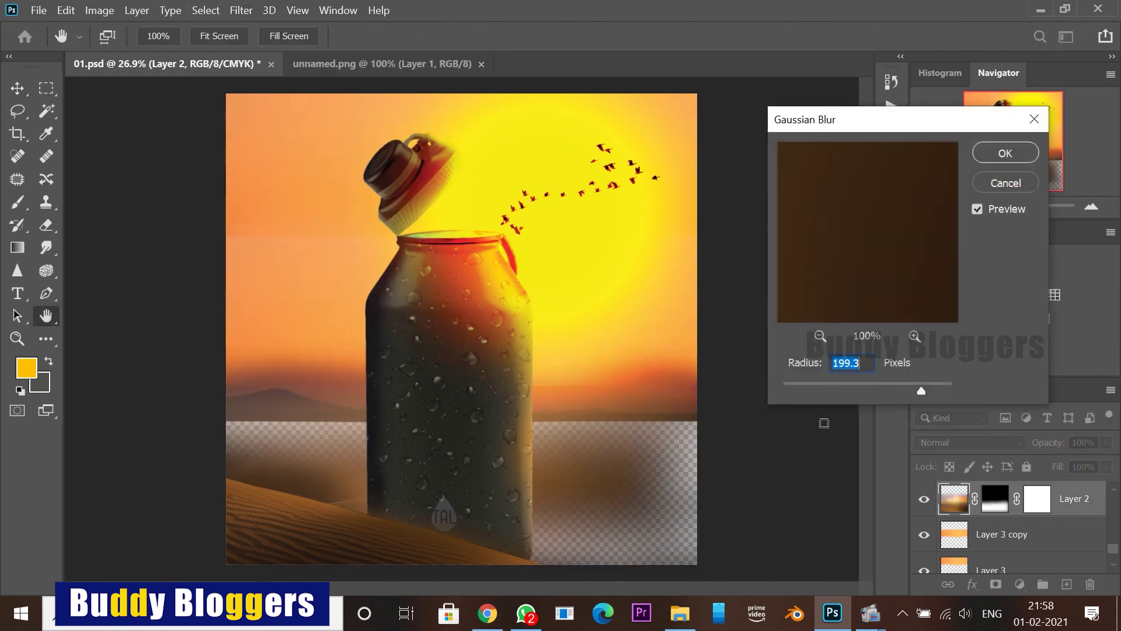
{"action": "left_click_drag", "start_coordinate": [772, 392], "coordinate": [853, 392]}
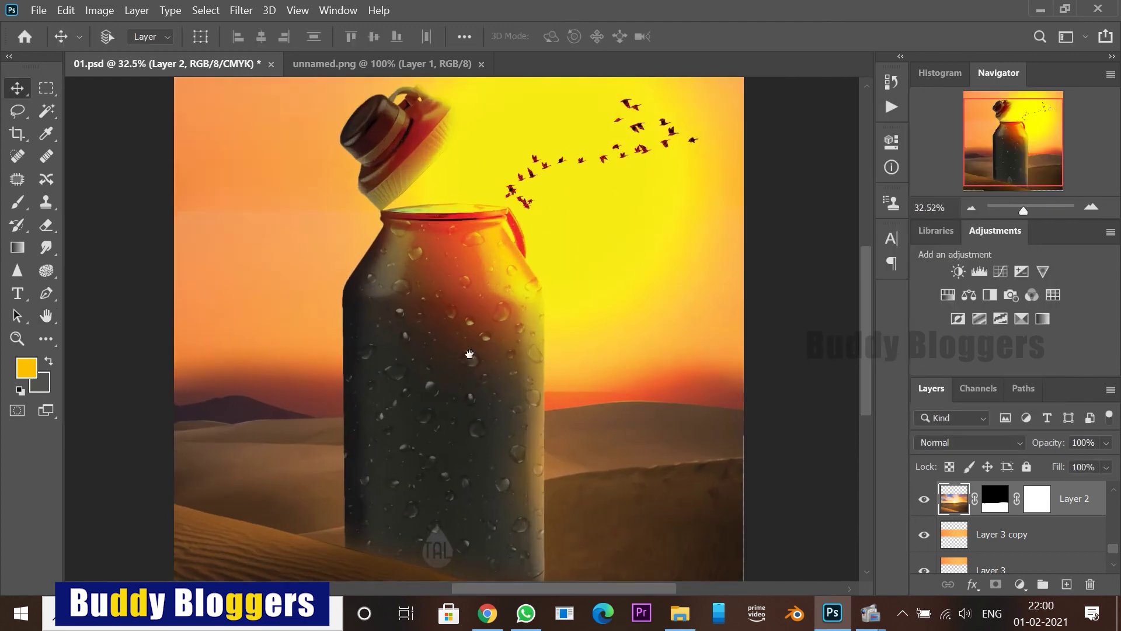
{"action": "scroll", "coordinate": [460, 342], "scroll_direction": "down", "scroll_amount": 2}
{"action": "scroll", "coordinate": [460, 344], "scroll_direction": "up", "scroll_amount": 4}
{"action": "scroll", "coordinate": [460, 344], "scroll_direction": "down", "scroll_amount": 4}
{"action": "scroll", "coordinate": [460, 344], "scroll_direction": "up", "scroll_amount": 2}
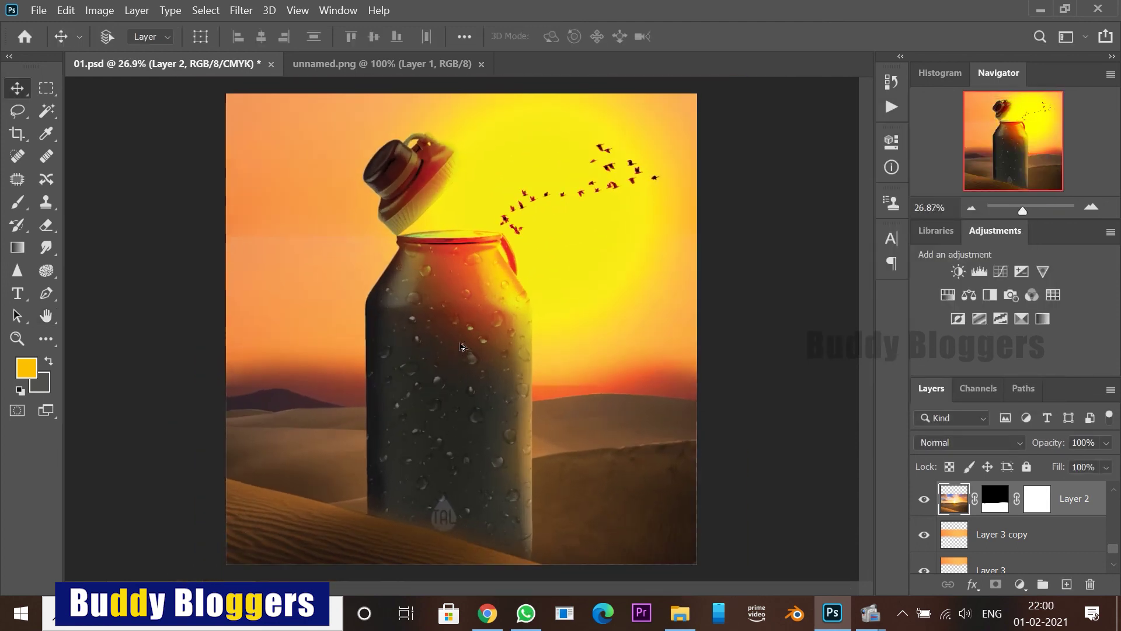
{"action": "scroll", "coordinate": [459, 345], "scroll_direction": "down", "scroll_amount": 1}
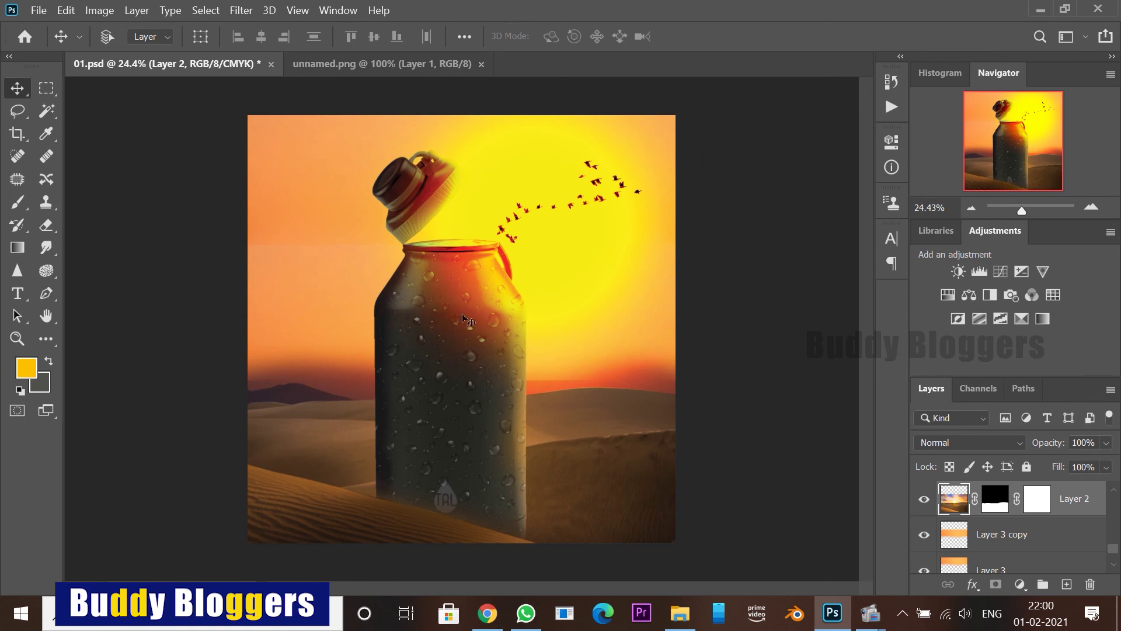
Step: Try placing a duplicate of the Layer 5 bird flock lower in the scene, then undo the last change
{"action": "right_click", "coordinate": [621, 186]}
{"action": "left_click", "coordinate": [640, 196]}
{"action": "left_click_drag", "start_coordinate": [619, 186], "coordinate": [599, 387], "text": "alt"}
{"action": "key", "text": "ctrl+z"}
Step: Shrink a copy of the bird flock to about 66%, rotate it about -14.8 degrees, and place it below the original near the canvas edge
{"action": "scroll", "coordinate": [592, 206], "scroll_direction": "up", "scroll_amount": 13}
{"action": "right_click", "coordinate": [622, 182]}
{"action": "left_click", "coordinate": [643, 206]}
{"action": "scroll", "coordinate": [573, 359], "scroll_direction": "down", "scroll_amount": 7}
{"action": "key", "text": "ctrl+t"}
{"action": "scroll", "coordinate": [568, 354], "scroll_direction": "down", "scroll_amount": 6}
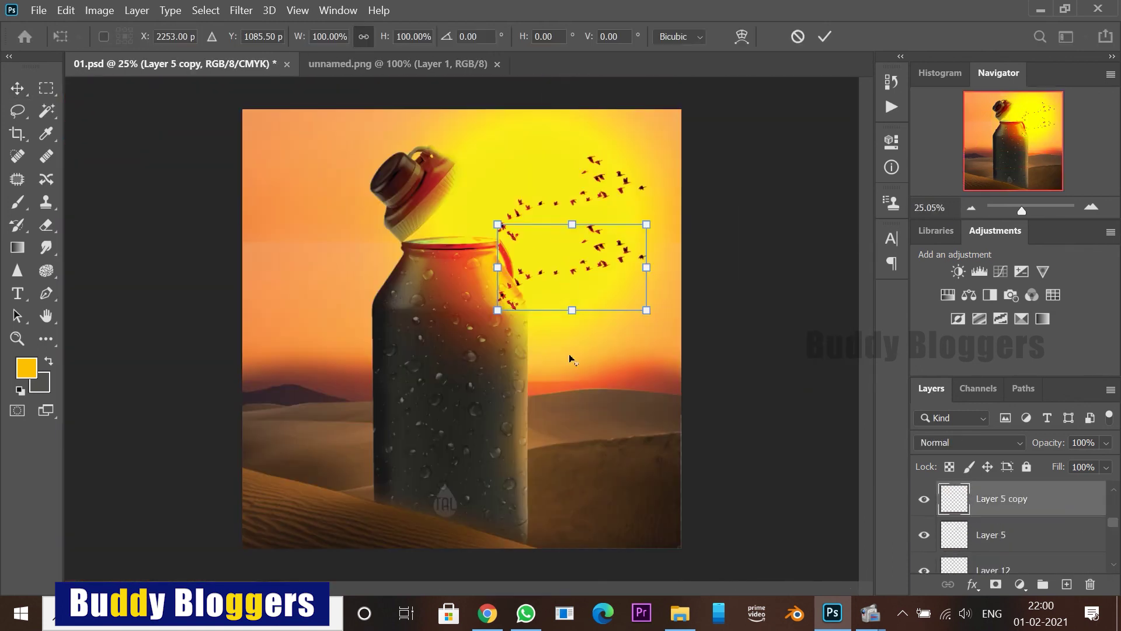
{"action": "left_click_drag", "start_coordinate": [507, 177], "coordinate": [646, 235]}
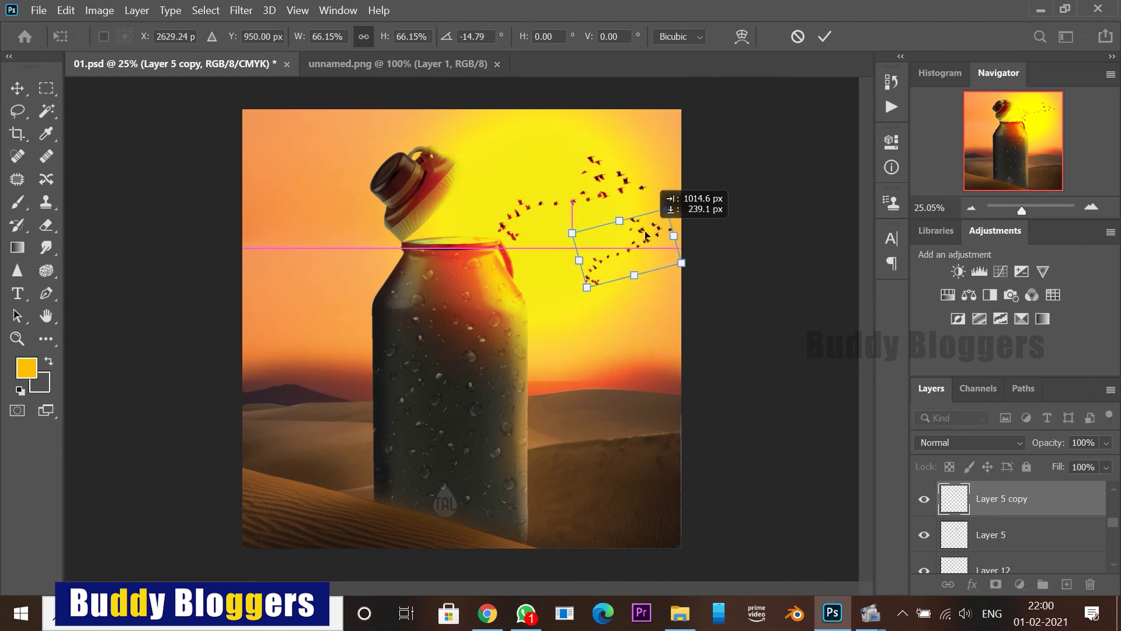
{"action": "key", "text": "Return"}
{"action": "scroll", "coordinate": [654, 311], "scroll_direction": "down", "scroll_amount": 4}
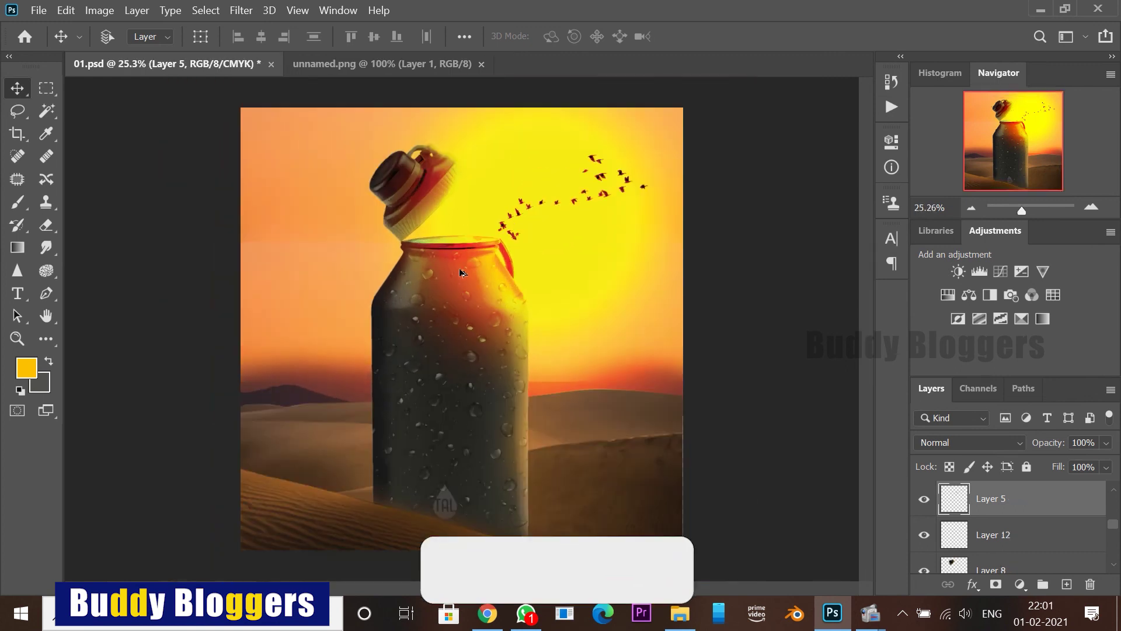
{"action": "scroll", "coordinate": [524, 332], "scroll_direction": "up", "scroll_amount": 2}
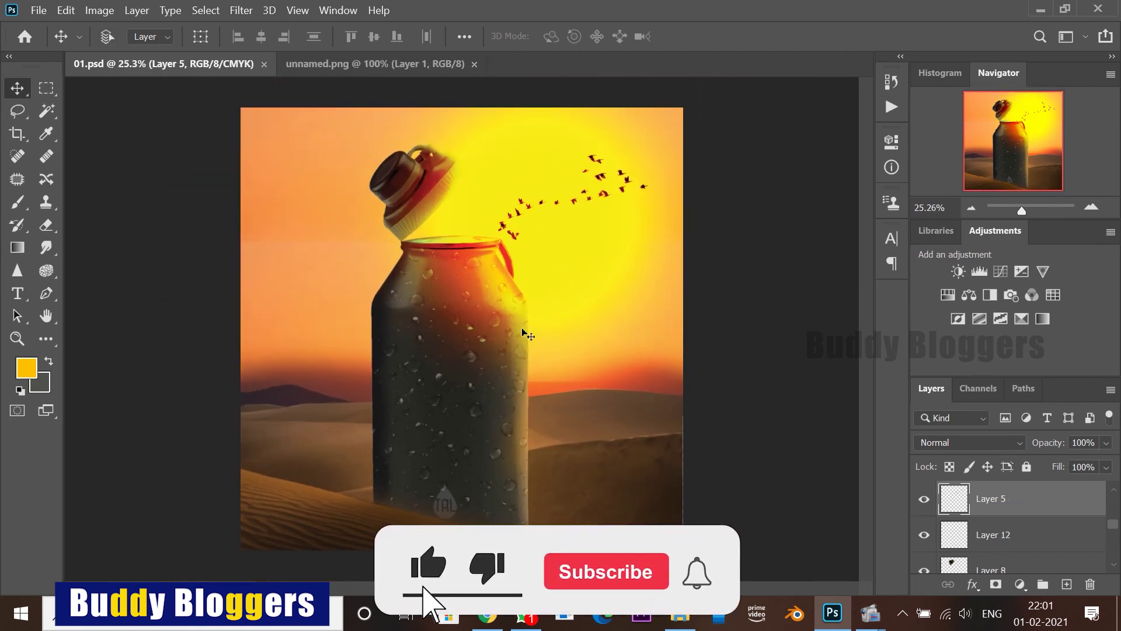
{"action": "scroll", "coordinate": [441, 311], "scroll_direction": "down", "scroll_amount": 1}
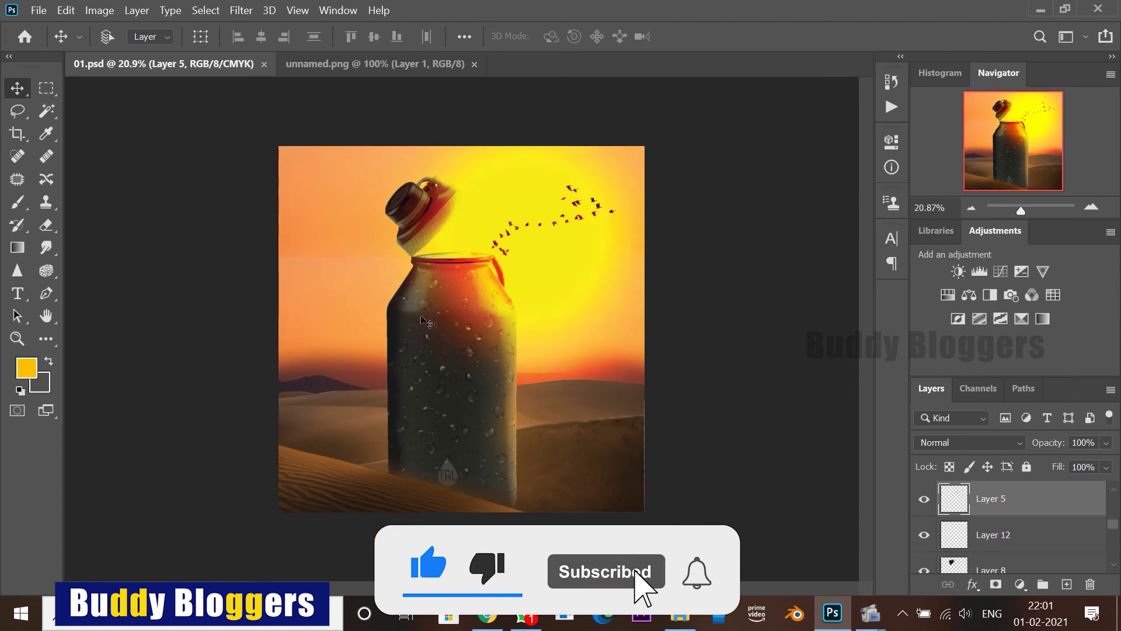